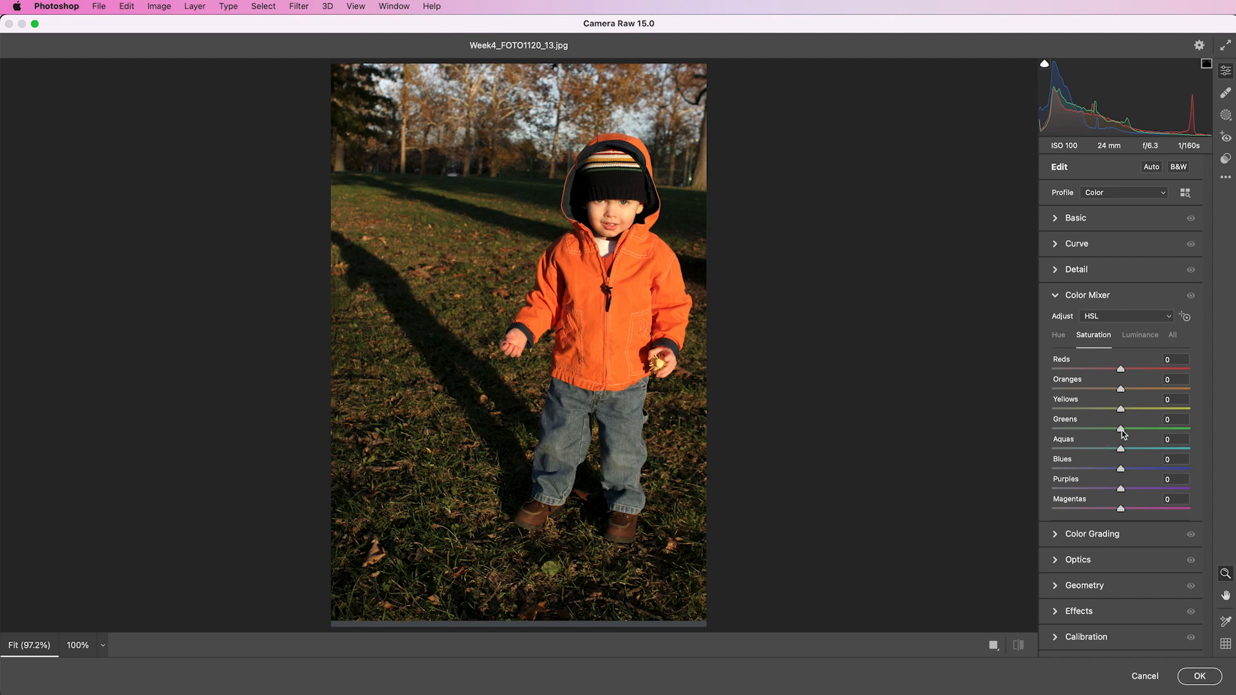
Step: Set the Color Mixer saturation to -100 for yellows, greens, purples and magentas, +42 for reds and +7 for oranges
left_click_drag(1120, 410, 963, 399)
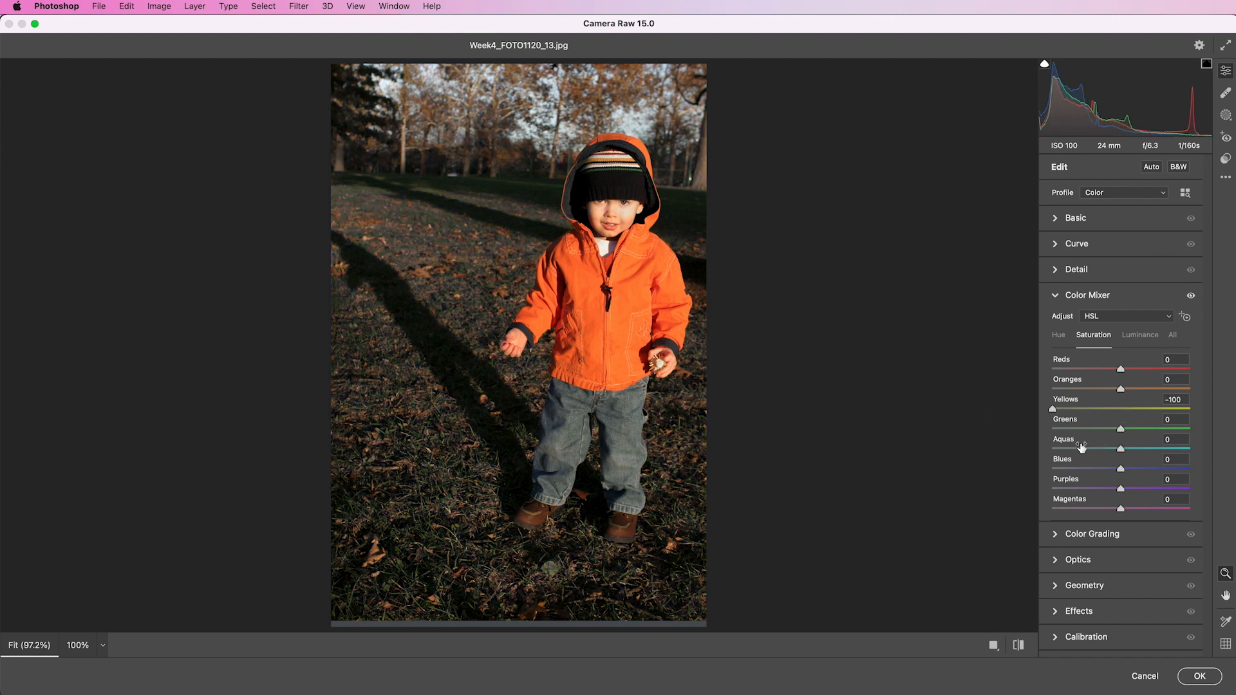
left_click_drag(1120, 430, 955, 426)
left_click_drag(1122, 509, 1025, 505)
left_click_drag(1120, 489, 940, 480)
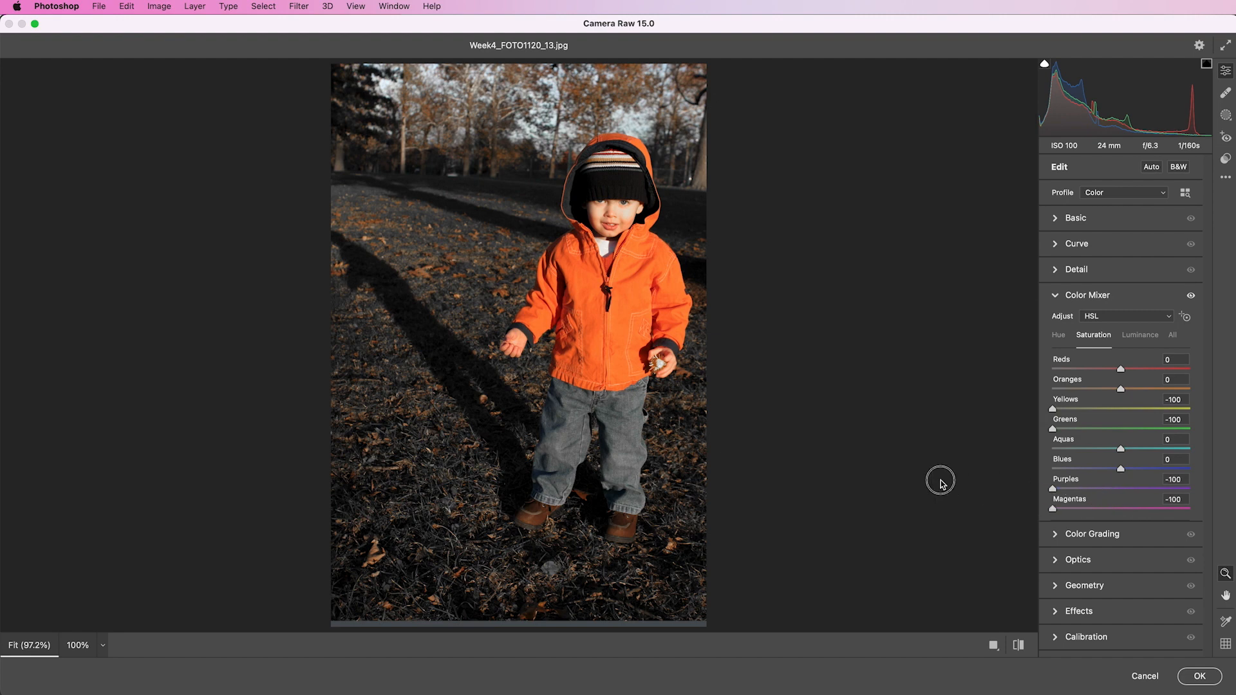
left_click_drag(1121, 389, 1150, 374)
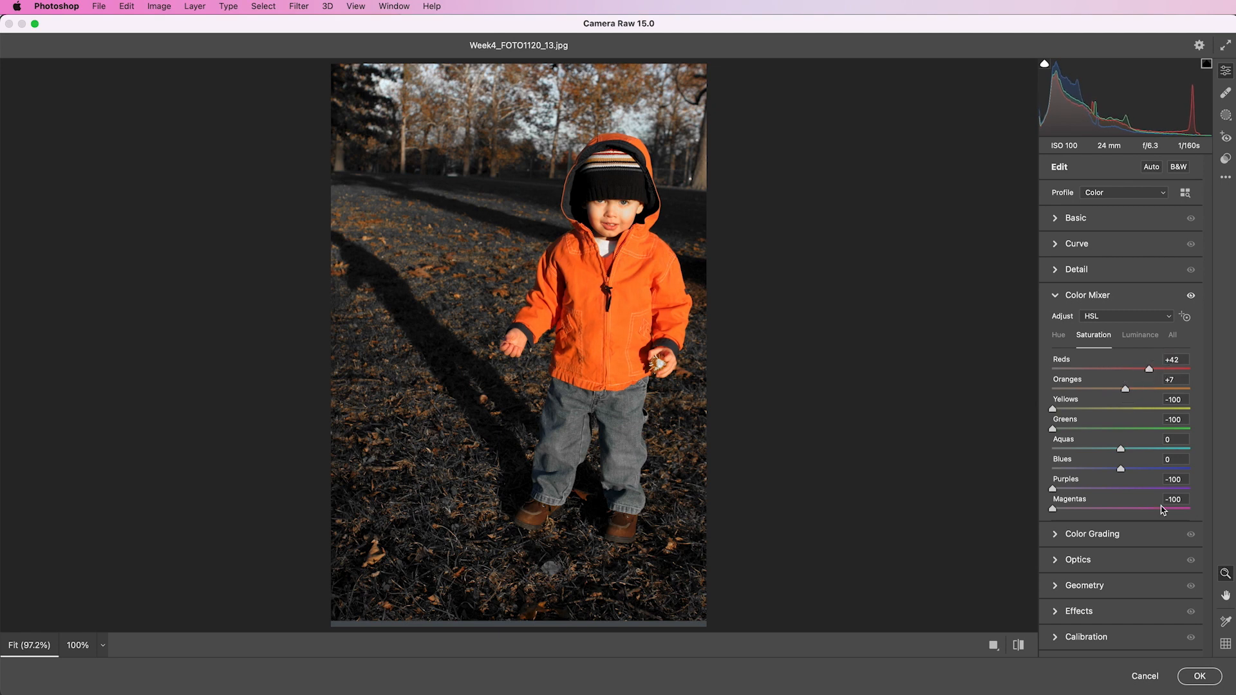
Step: Create a brush mask with the brush size reduced to about 10 and paint it over the child's face
left_click(1226, 119)
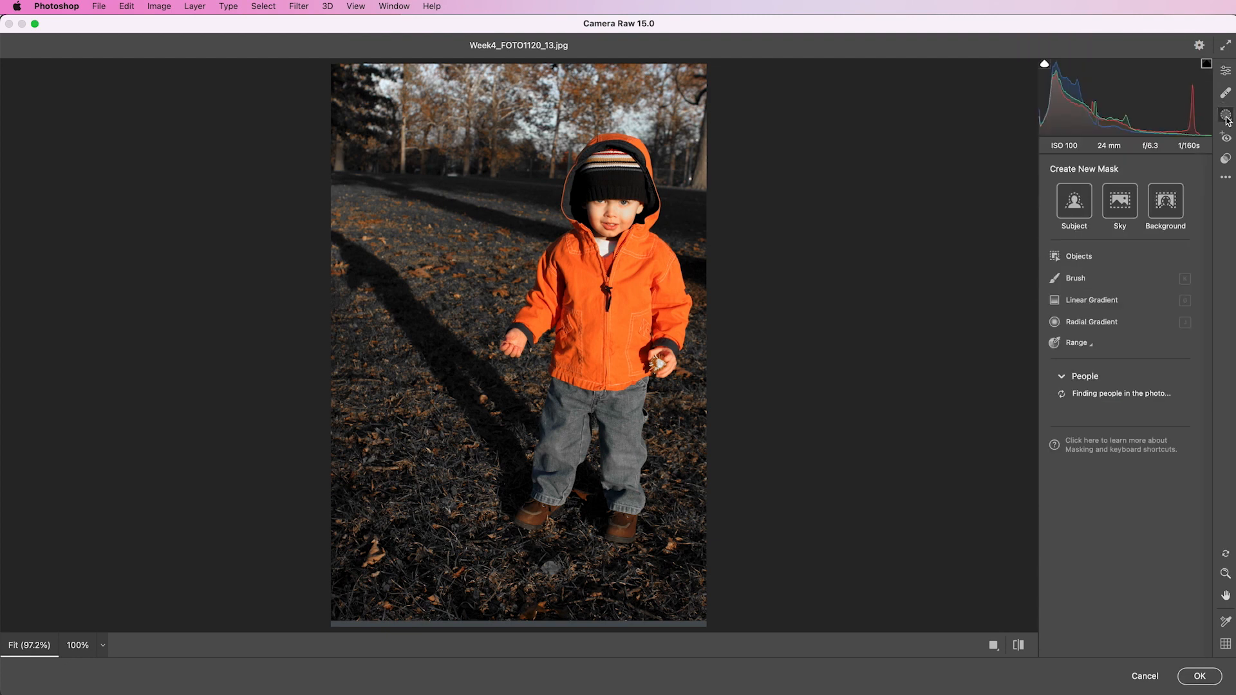
left_click(1076, 279)
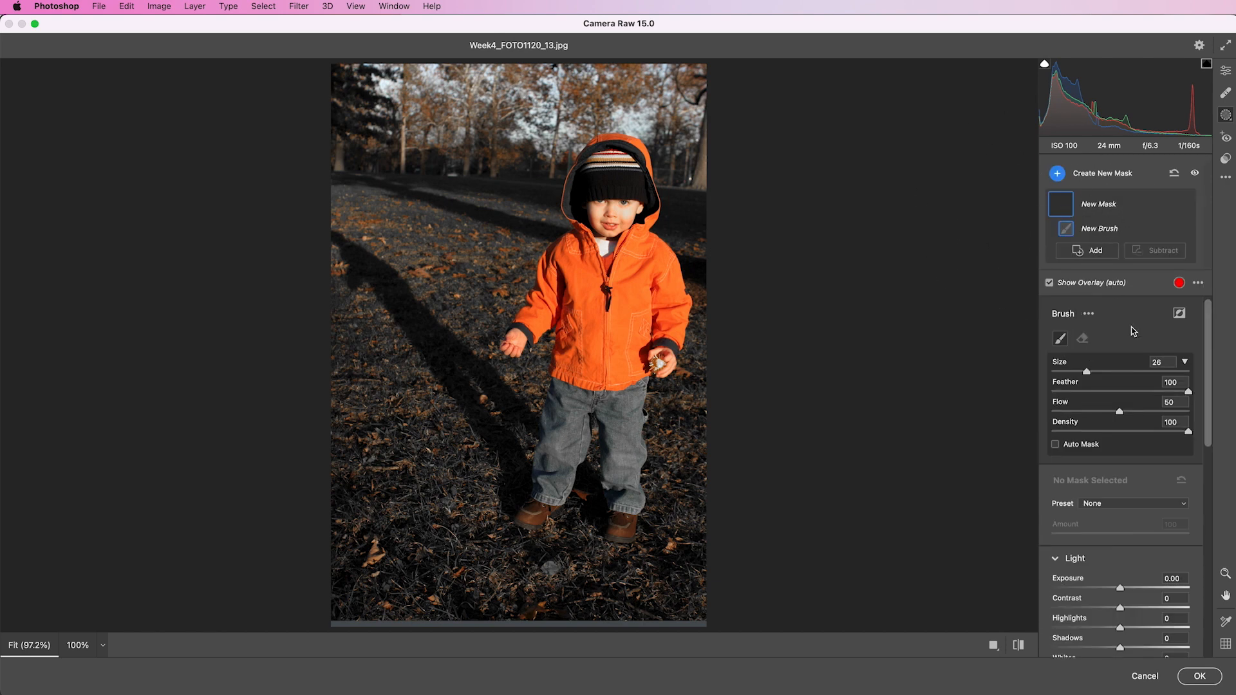
scroll(1117, 328, "down", 2)
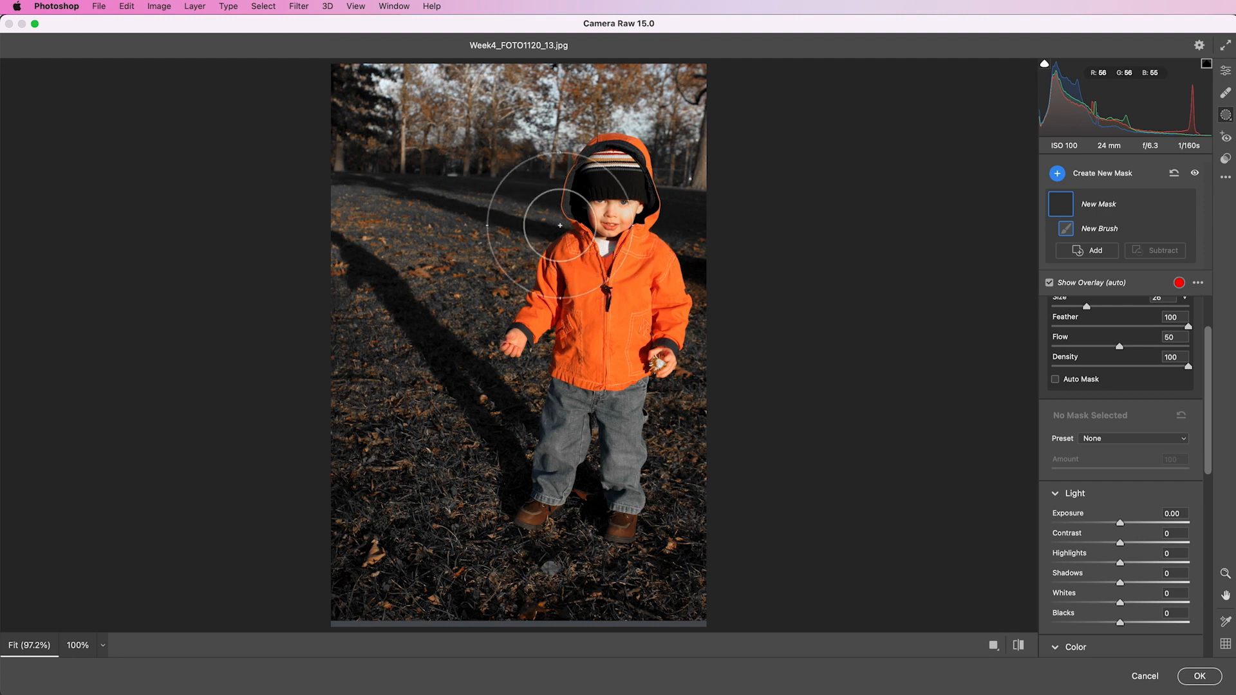
key("bracketleft")
key("bracketleft")
key("bracketleft")
key("bracketleft")
key("bracketleft")
key("bracketleft")
key("bracketleft")
key("bracketleft")
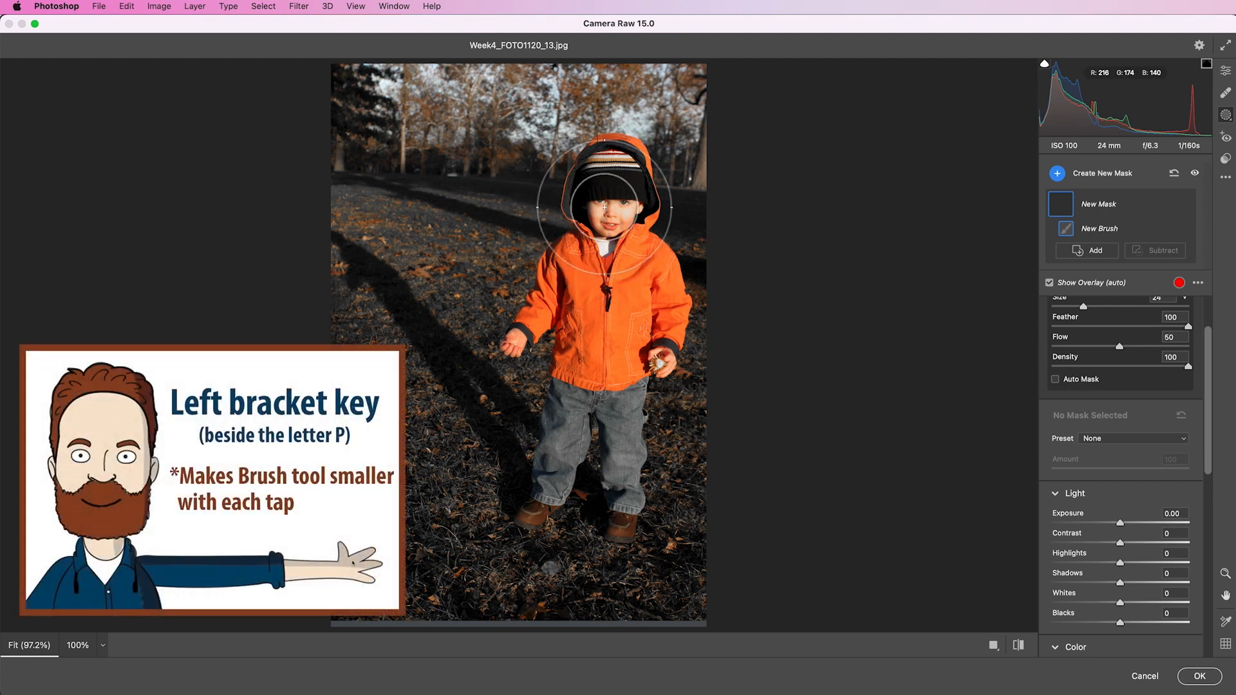
mouse_move(605, 207)
left_mouse_down()
mouse_move(630, 213)
mouse_move(605, 201)
mouse_move(638, 219)
mouse_move(635, 201)
mouse_move(604, 239)
left_mouse_up()
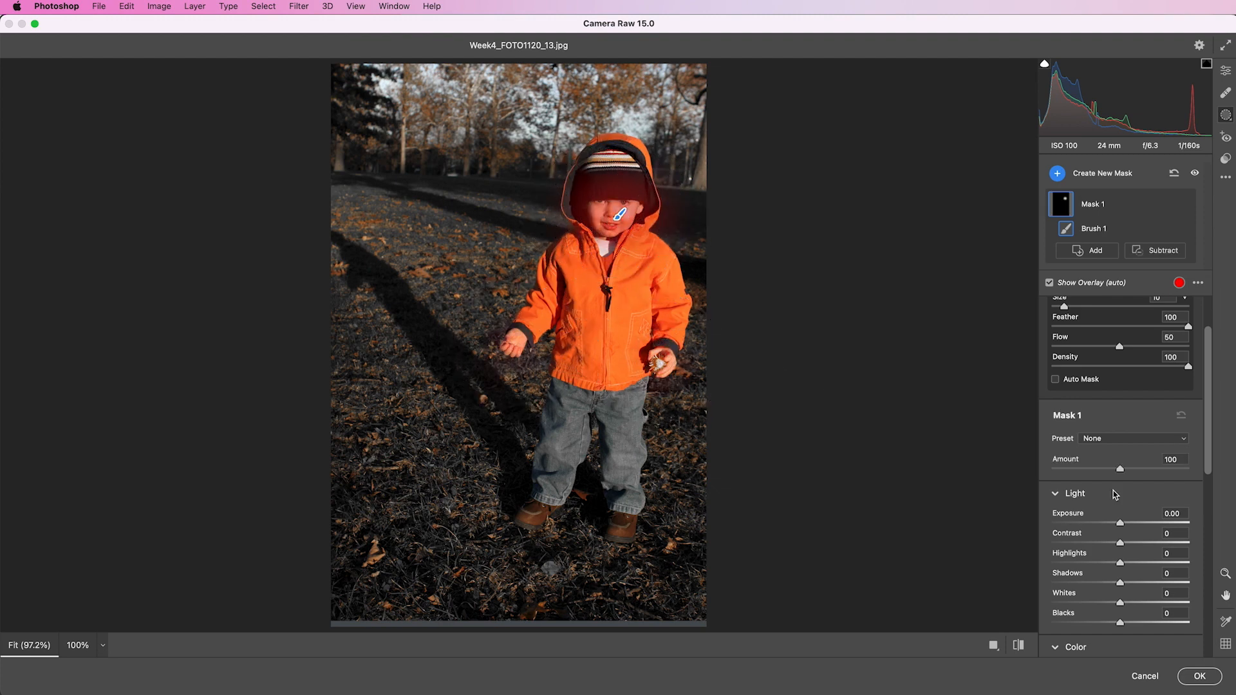
Step: Set the face mask's temperature to +28 and tint to +12, and apply the Camera Raw edits
scroll(1119, 480, "down", 5)
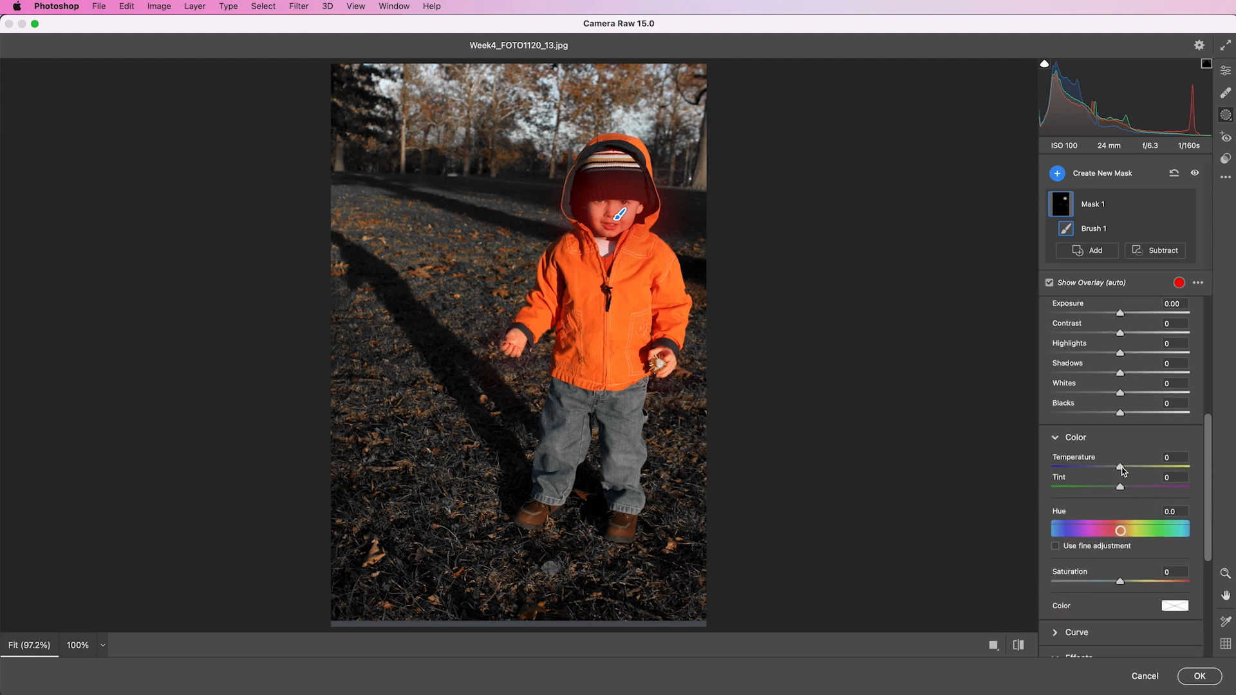
mouse_move(1121, 470)
left_mouse_down()
mouse_move(1144, 470)
mouse_move(1121, 488)
mouse_move(1131, 491)
left_mouse_up()
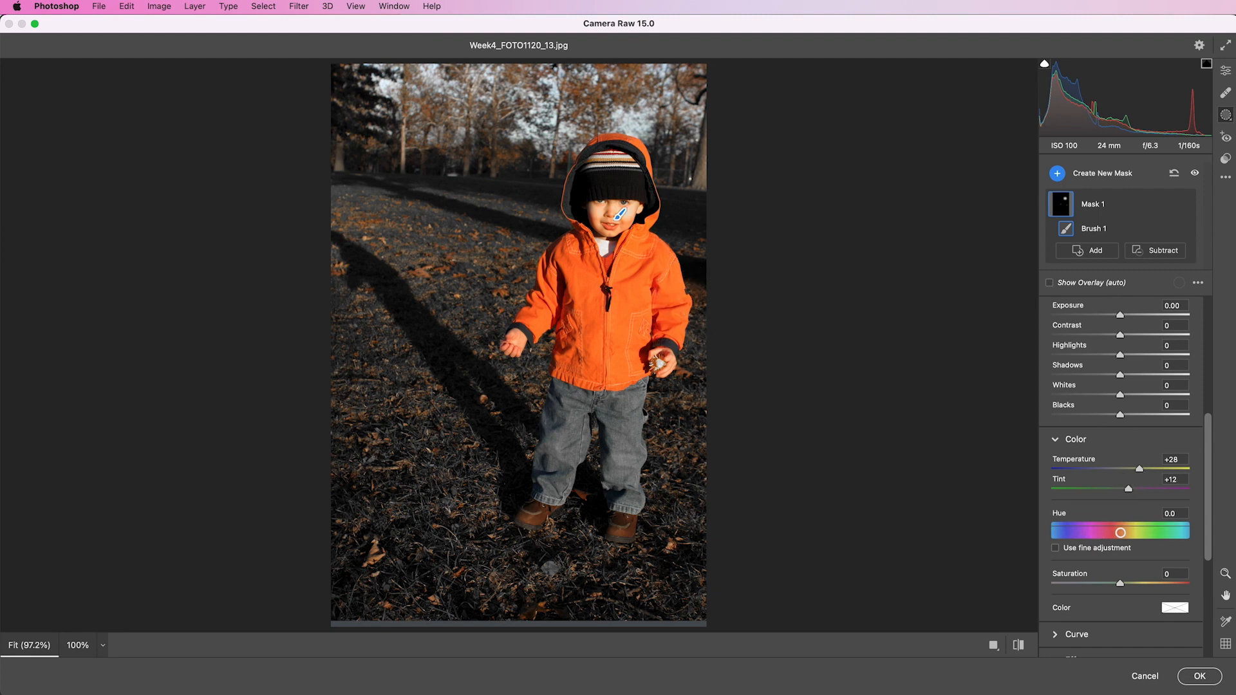
left_click(1199, 677)
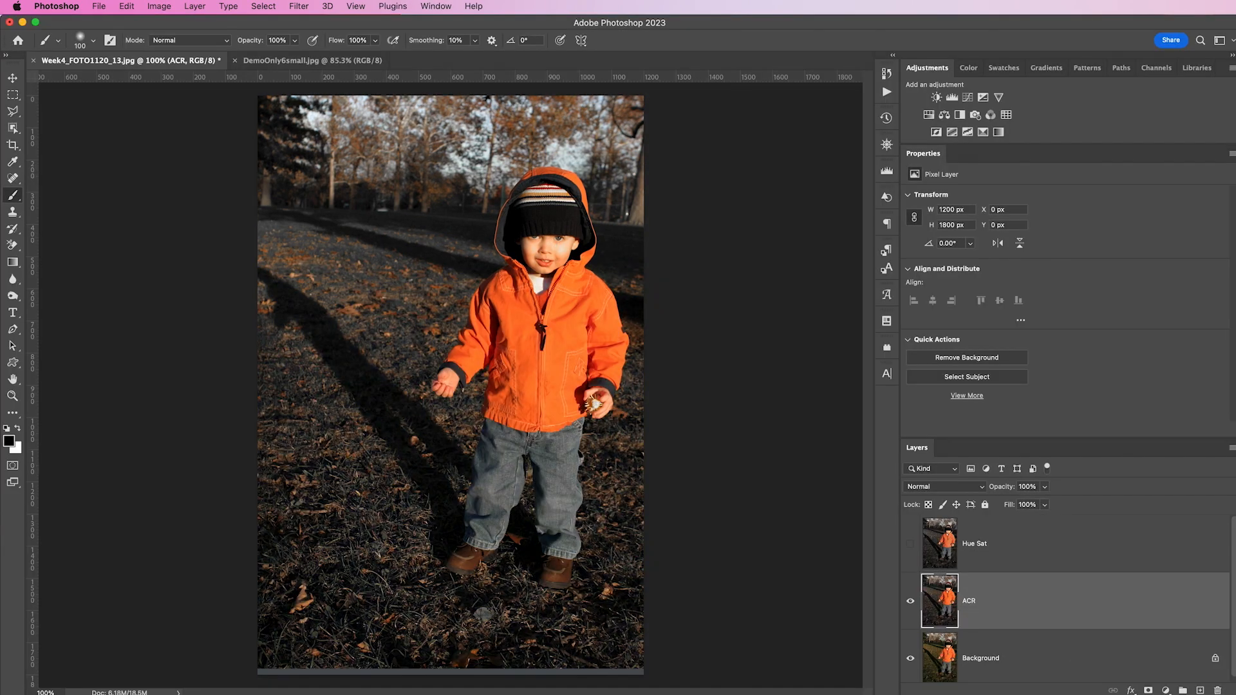
Step: Show the Hue Sat layer, raise its saturation with a Hue/Saturation adjustment and merge that adjustment into the layer
left_click(911, 545)
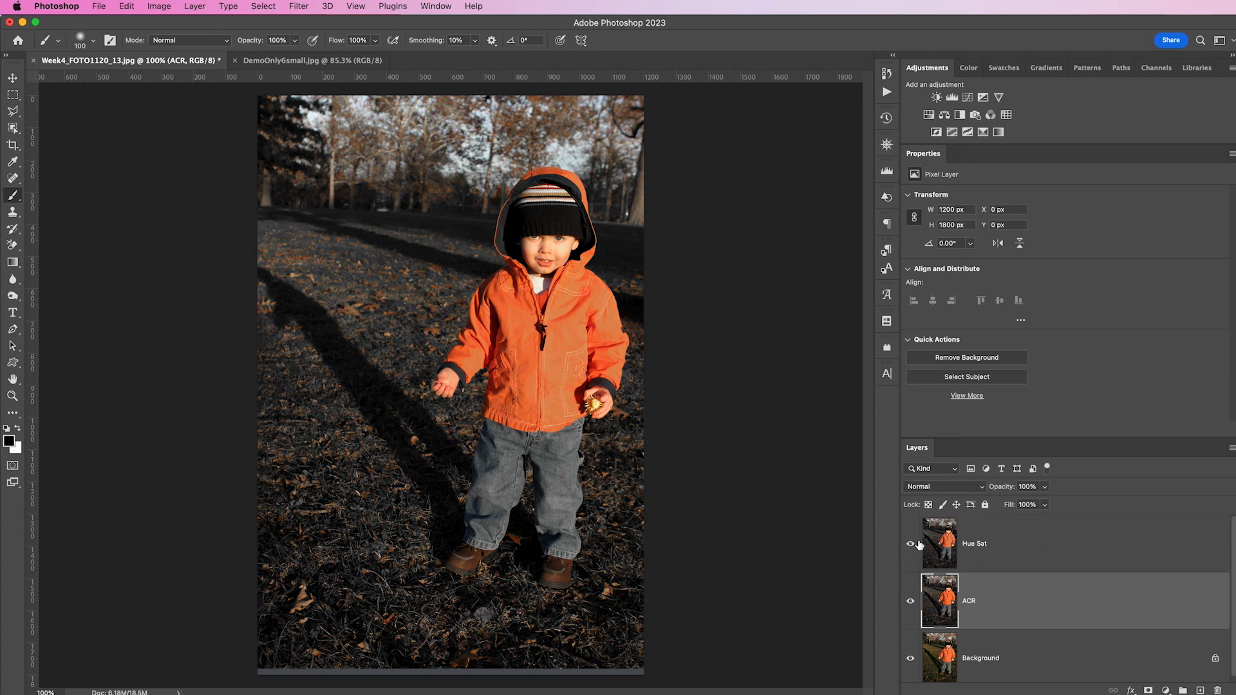
left_click(1056, 547)
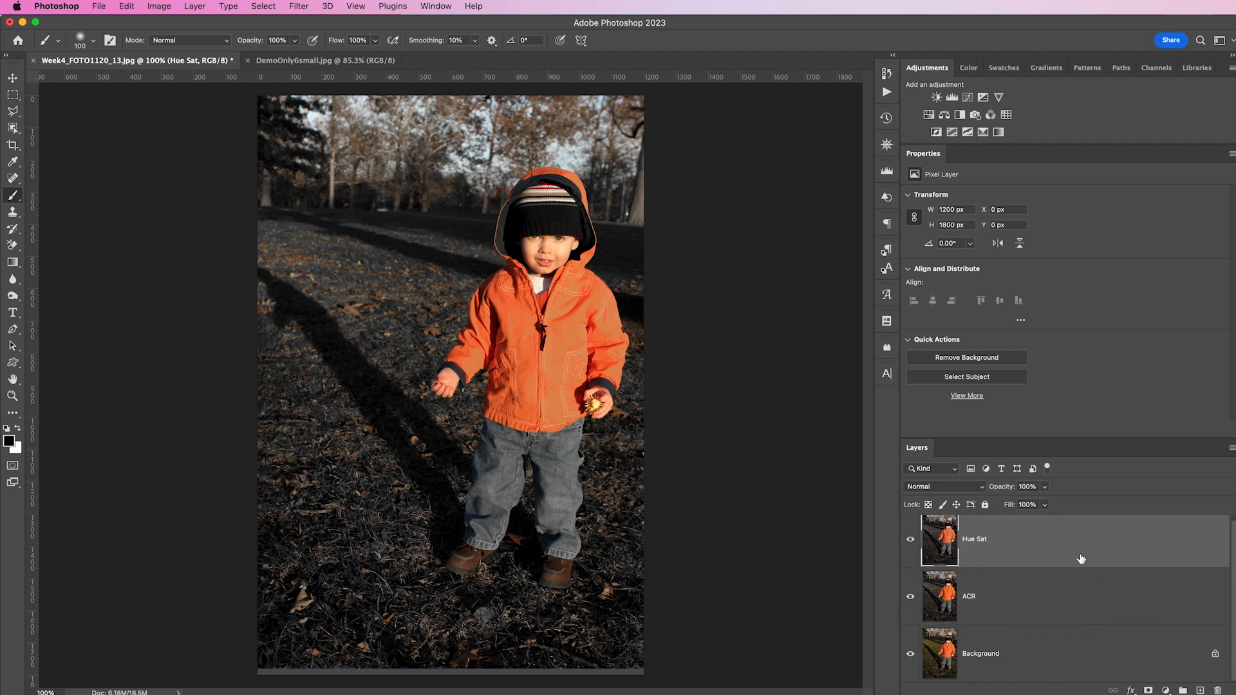
left_click(929, 115)
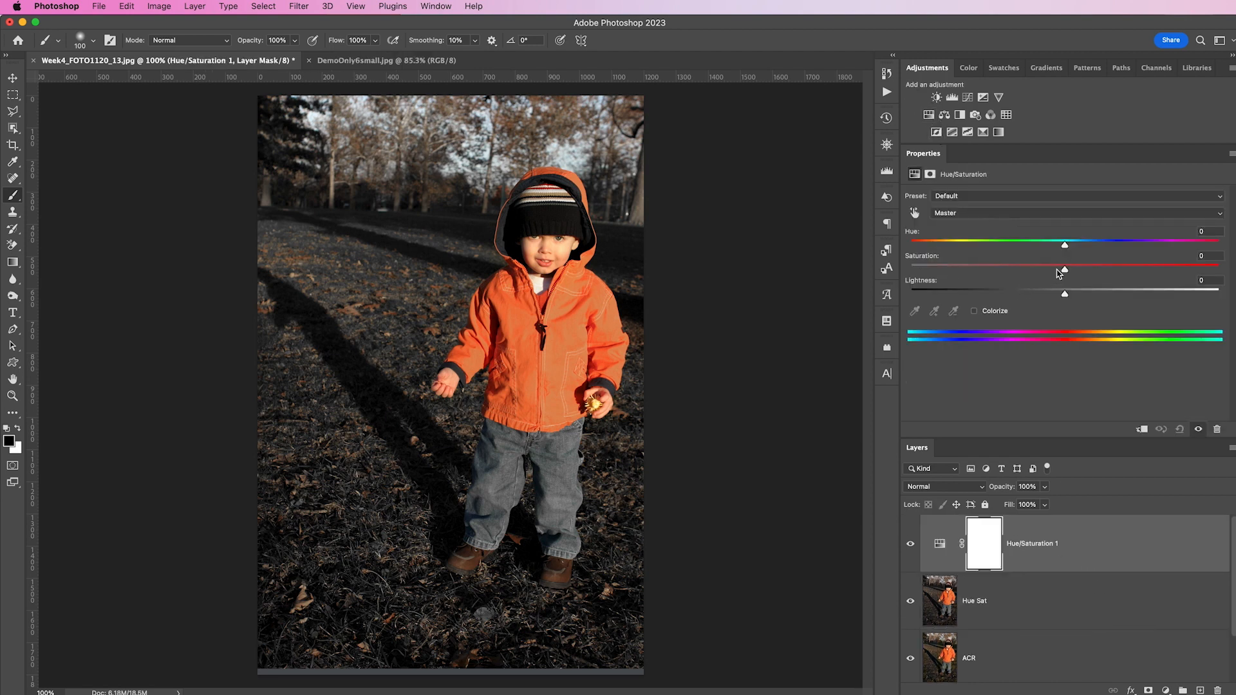
left_click_drag(1075, 270, 1096, 273)
key("Delete")
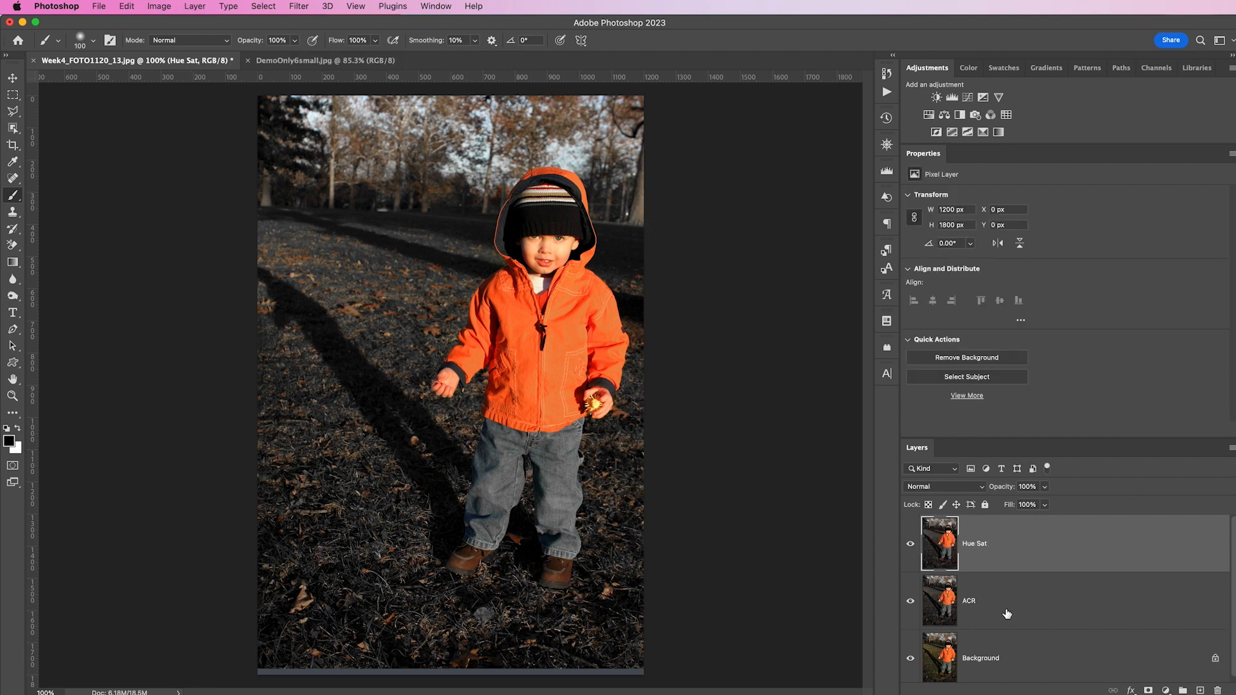
Step: Toggle the Hue Sat layer's visibility to compare it with the ACR layer, leaving it hidden
left_click(913, 547)
left_click(913, 547)
left_click(913, 546)
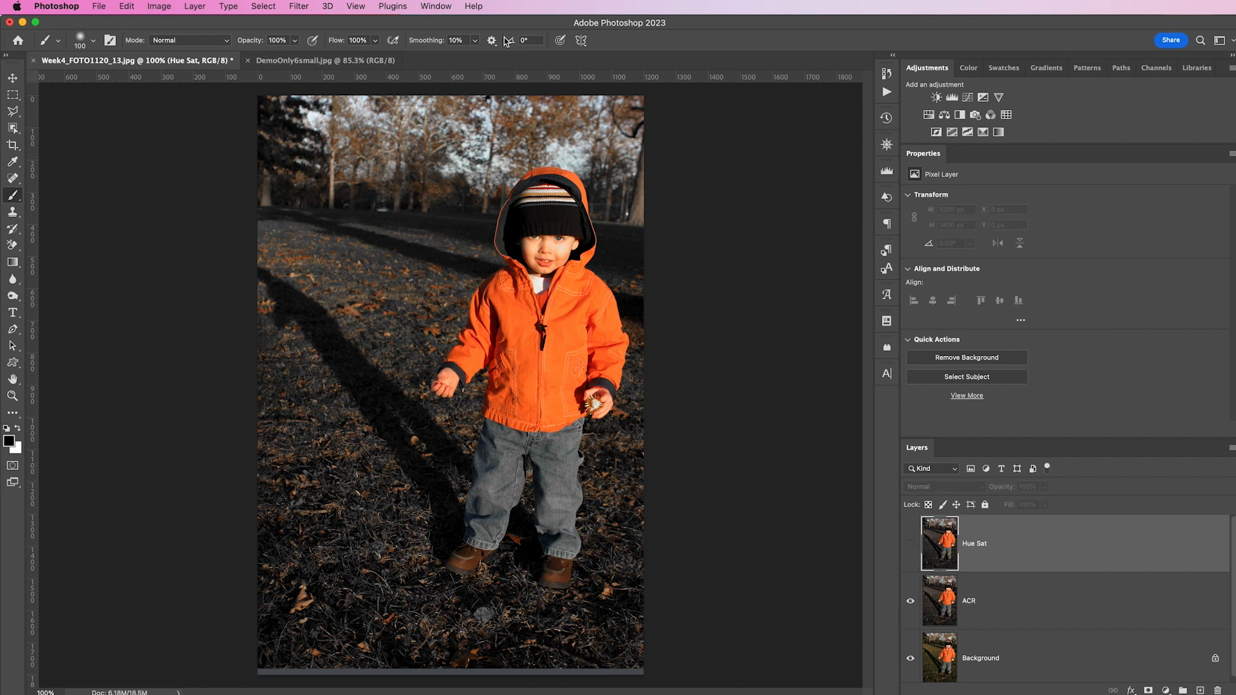
Step: In DemoOnly6small.jpg, duplicate the Background layer and add a Black & White adjustment layer above the copy
left_click(307, 67)
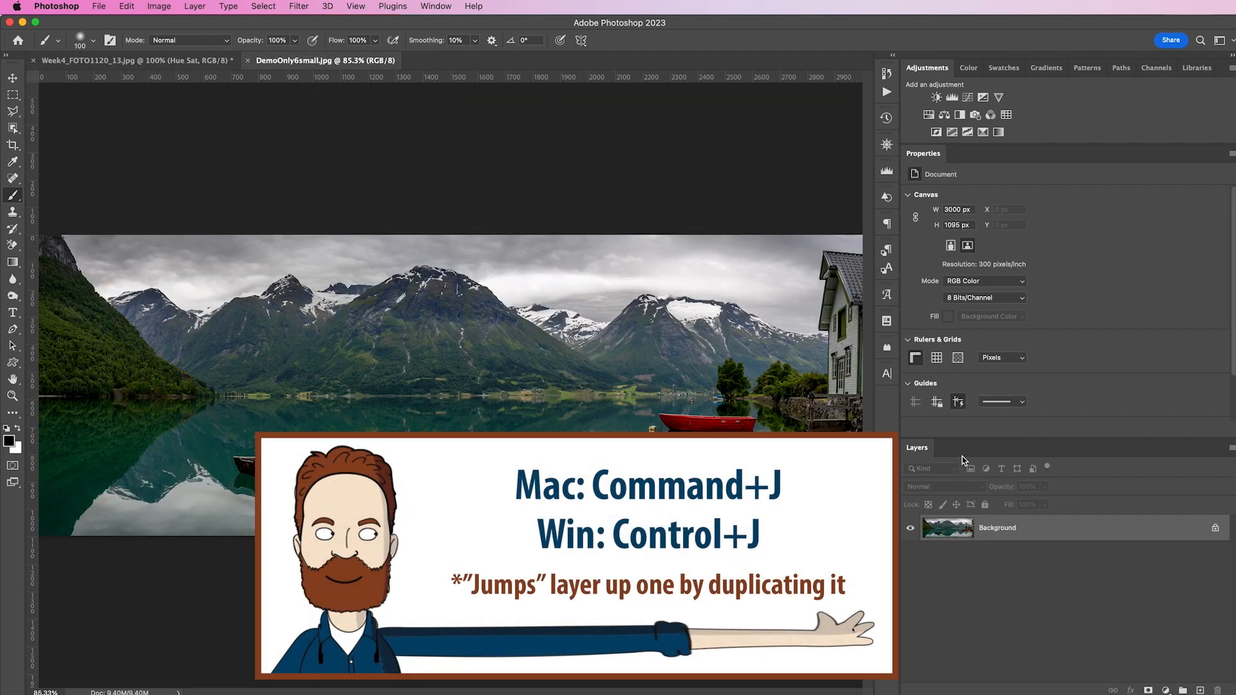
key("super+j")
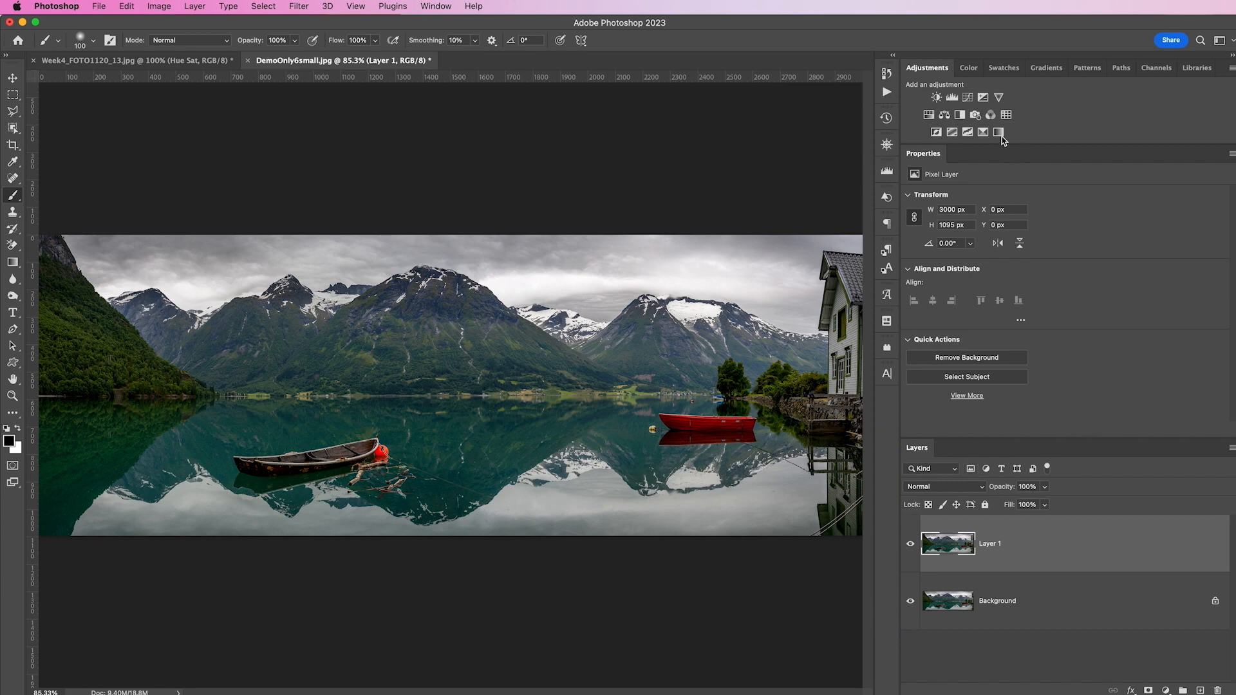
left_click(960, 115)
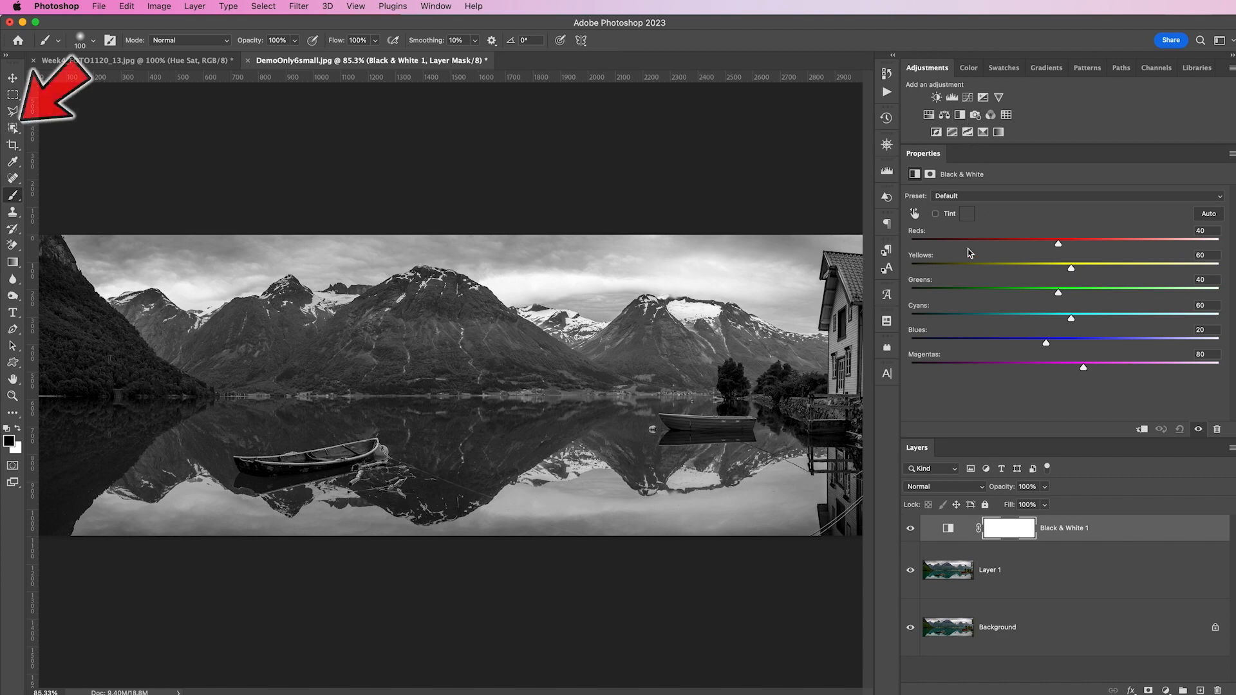
Step: Select the rowboat near the house, including its reflection, on Layer 1 with the Object Selection tool
left_click(13, 131)
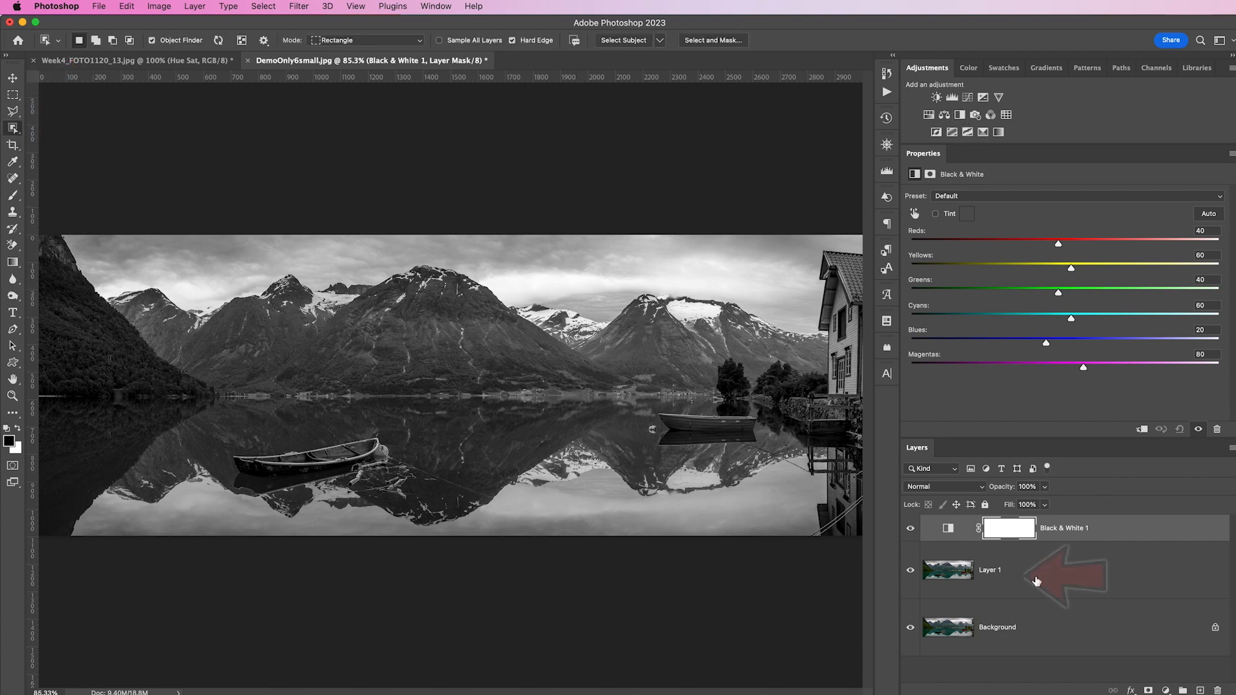
left_click(946, 569)
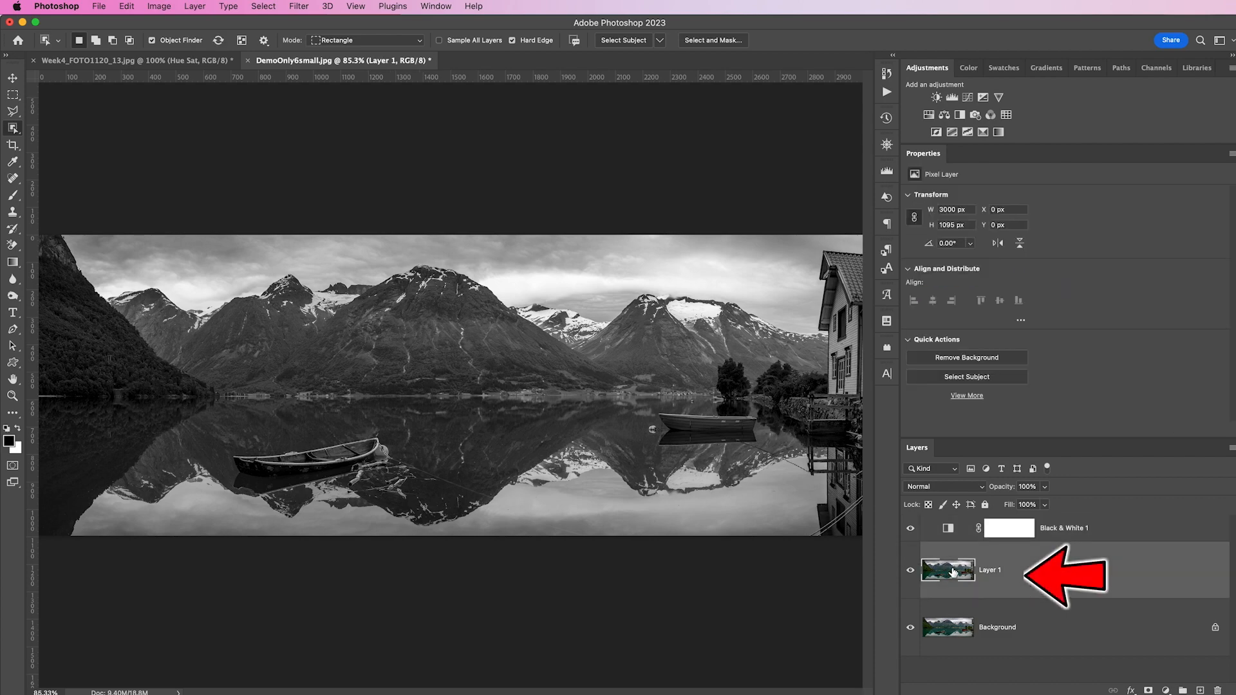
left_click_drag(502, 314, 946, 480)
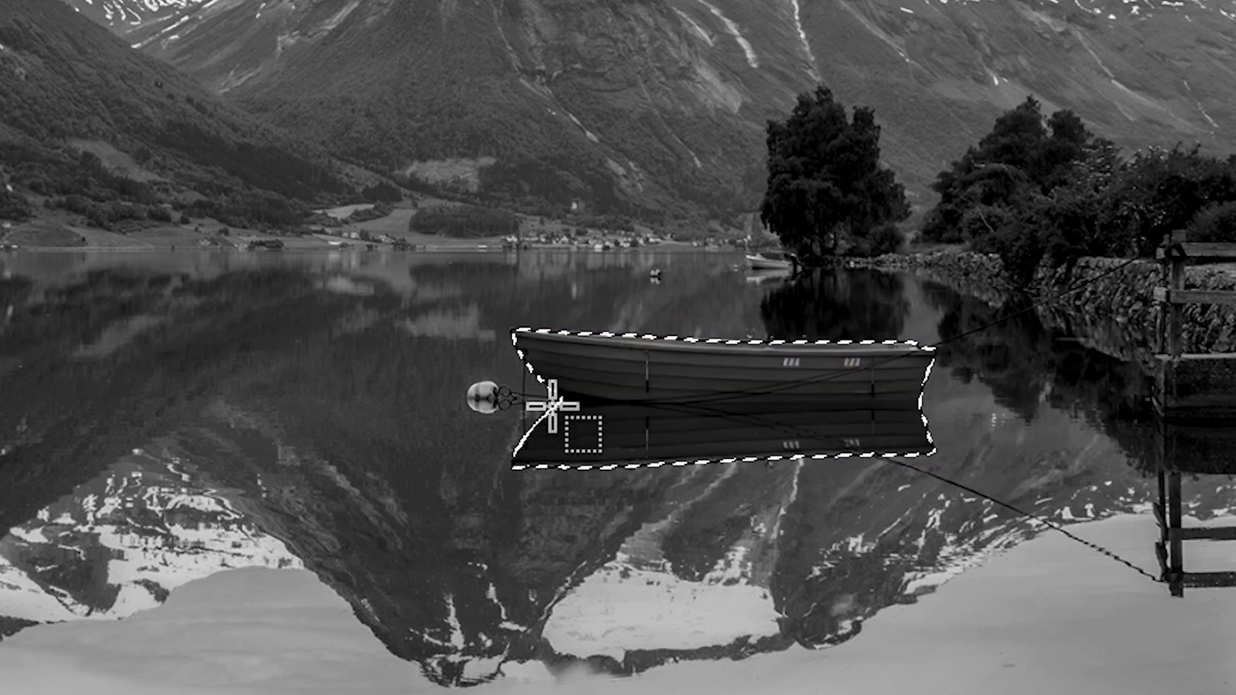
Step: Refine the boat selection in Select and Mask, inspecting its edges up close, and output it as a Selection
left_click(712, 41)
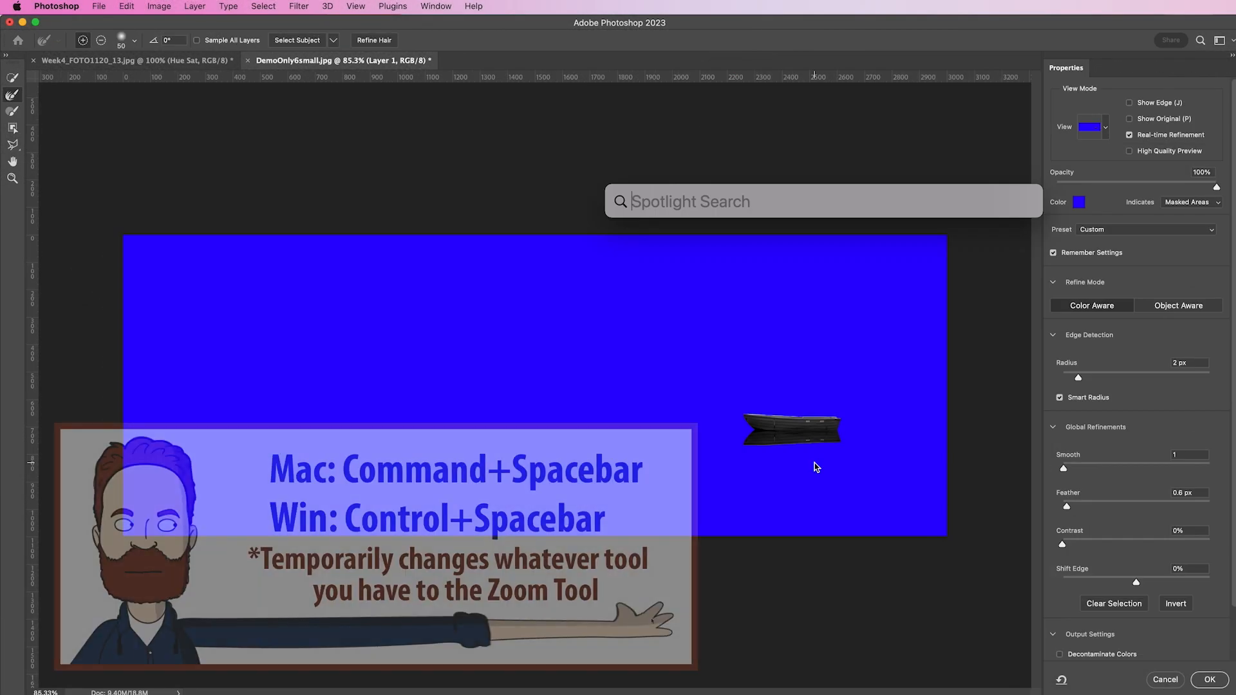
left_click_drag(869, 498, 904, 519)
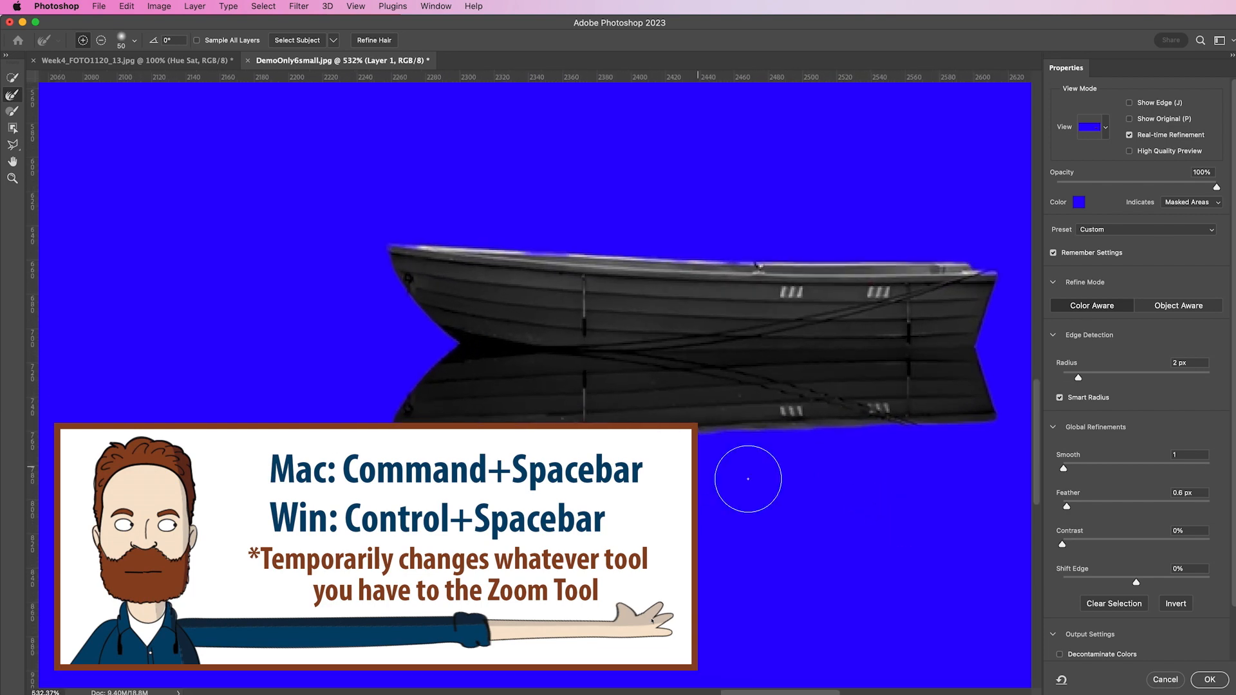
scroll(1063, 590, "down", 3)
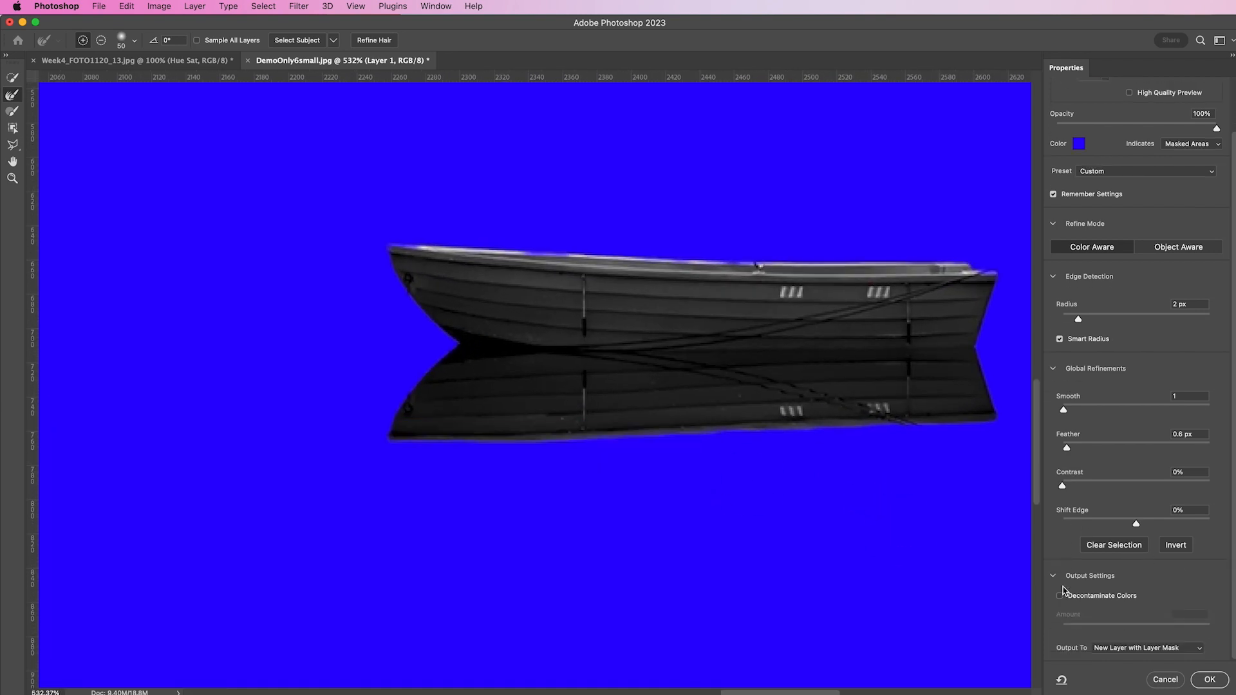
left_click(1123, 649)
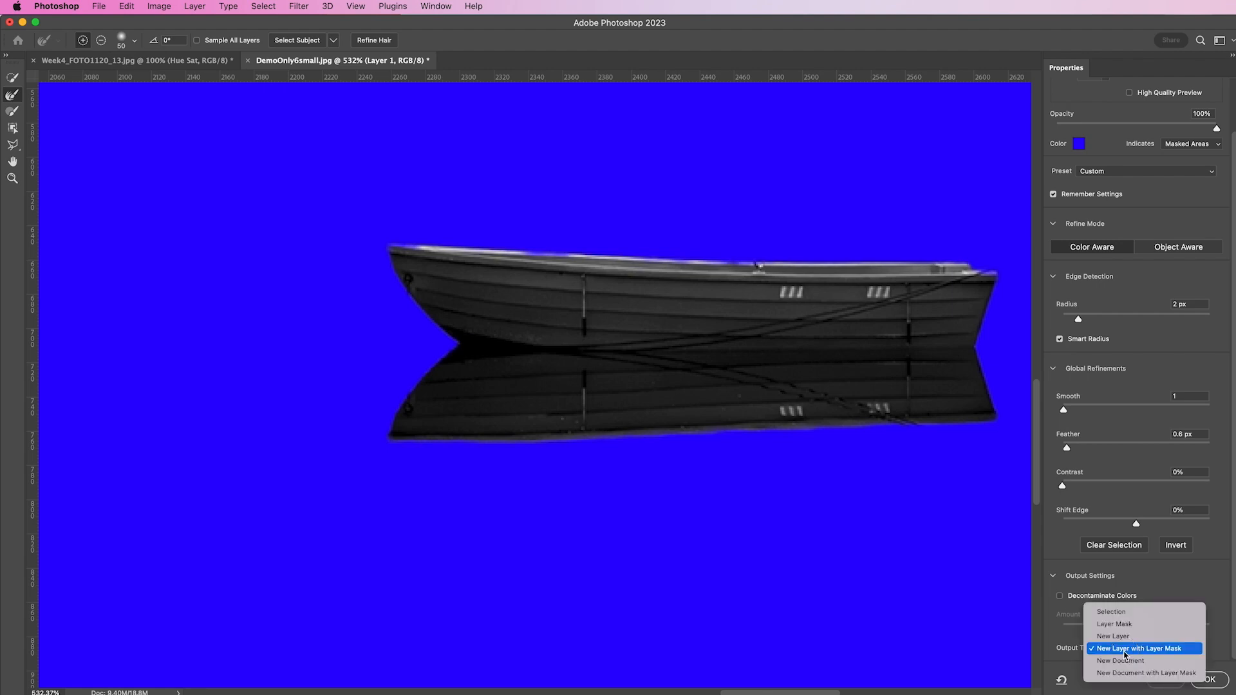
left_click(1111, 611)
left_click(1208, 680)
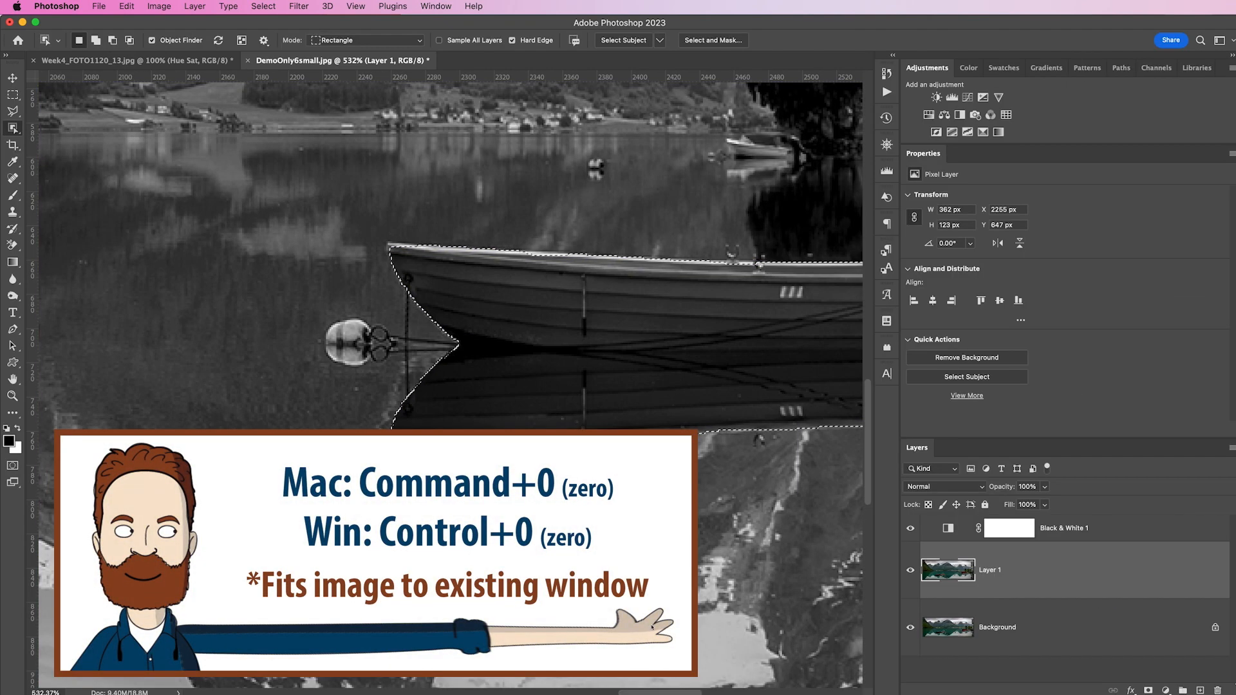
Step: Fill the selected boat area on the Black & White layer's mask with the black foreground color at 100% opacity
key("super+0")
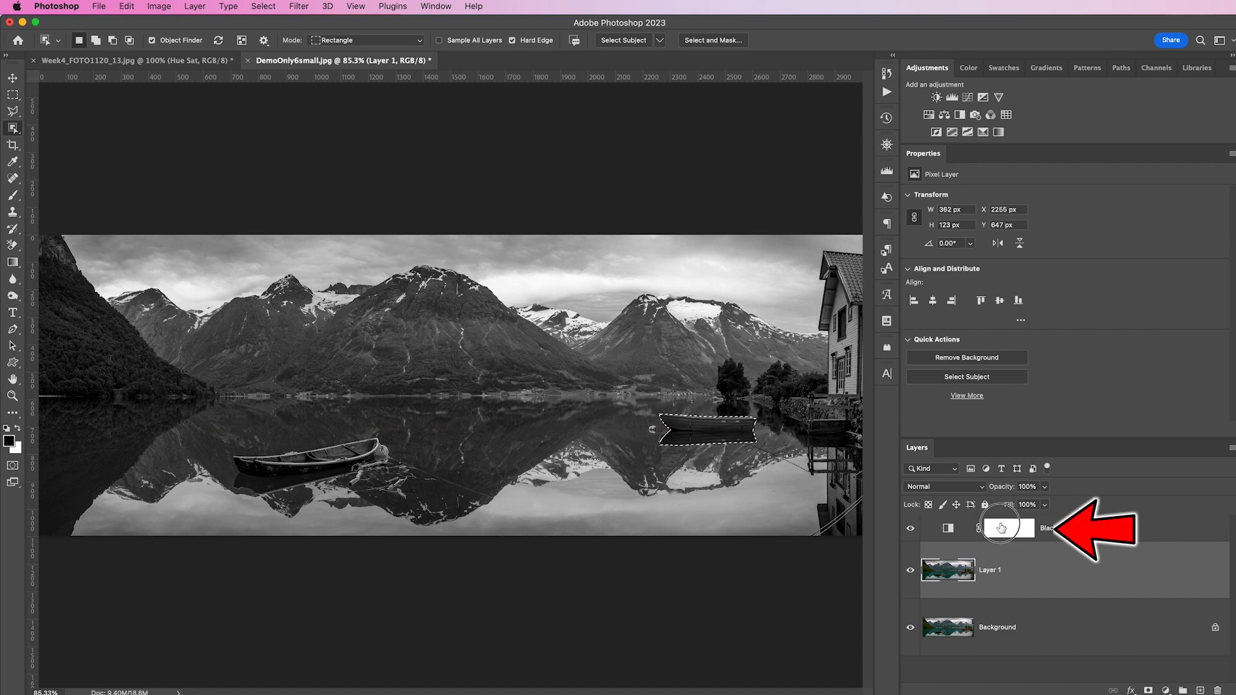
left_click(996, 532)
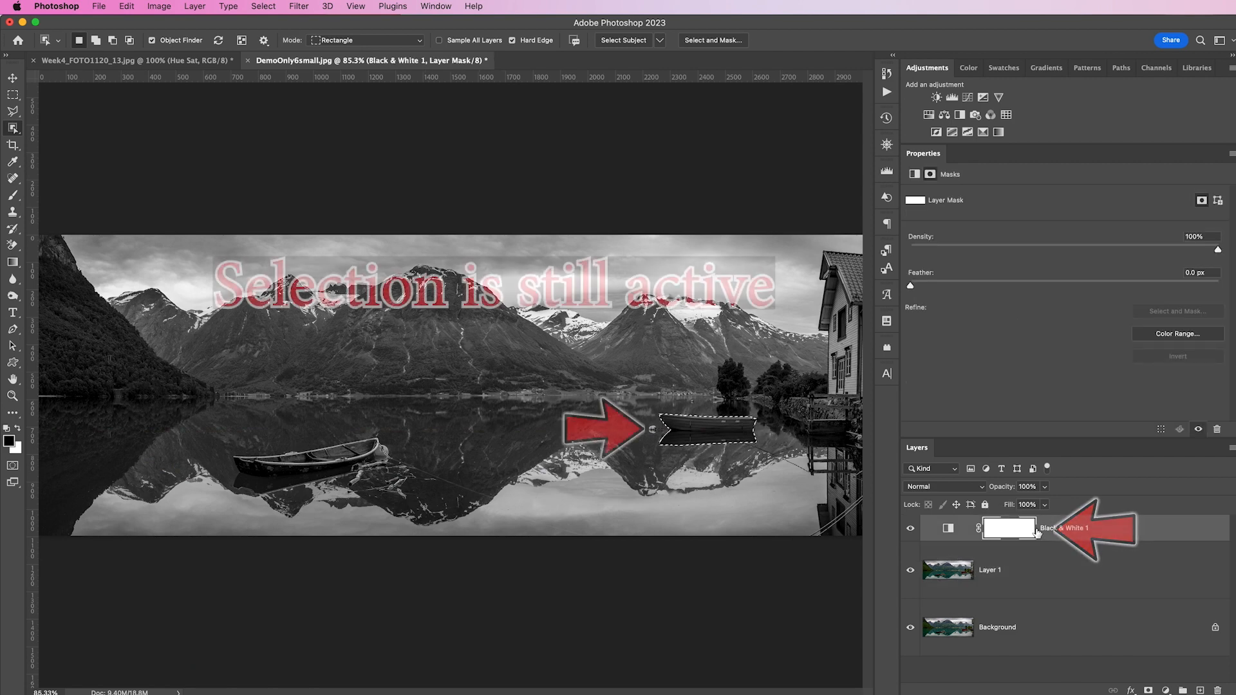
left_click(127, 6)
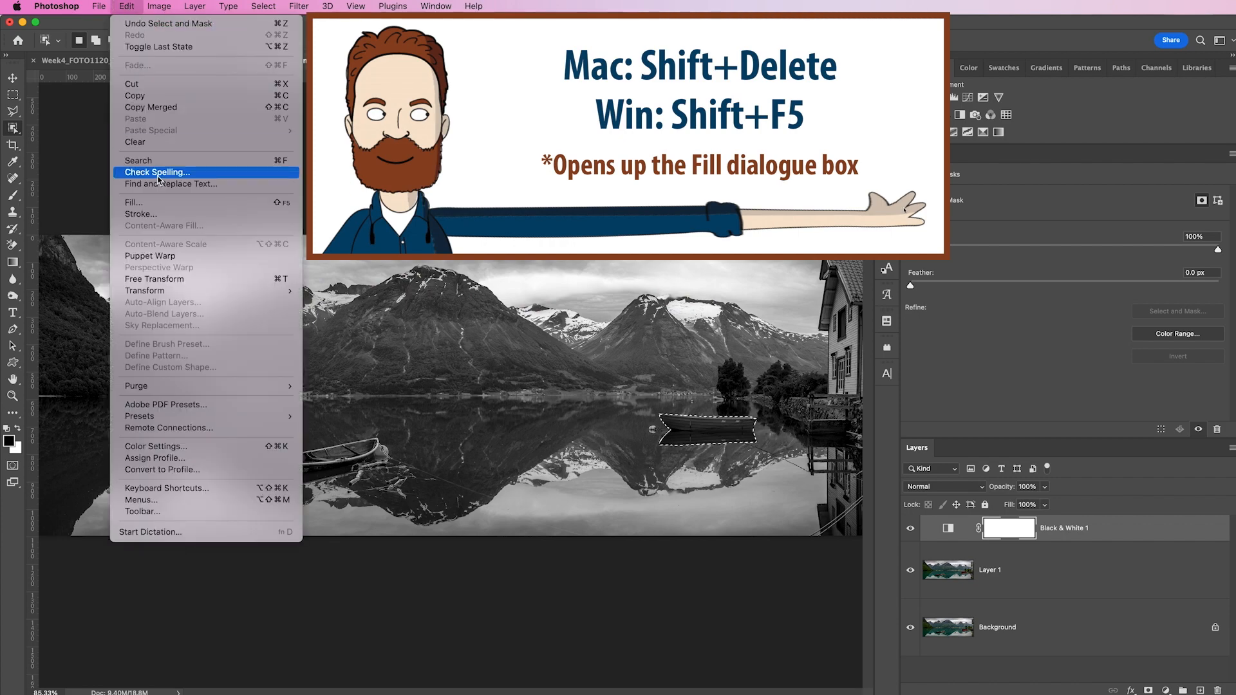
left_click(144, 203)
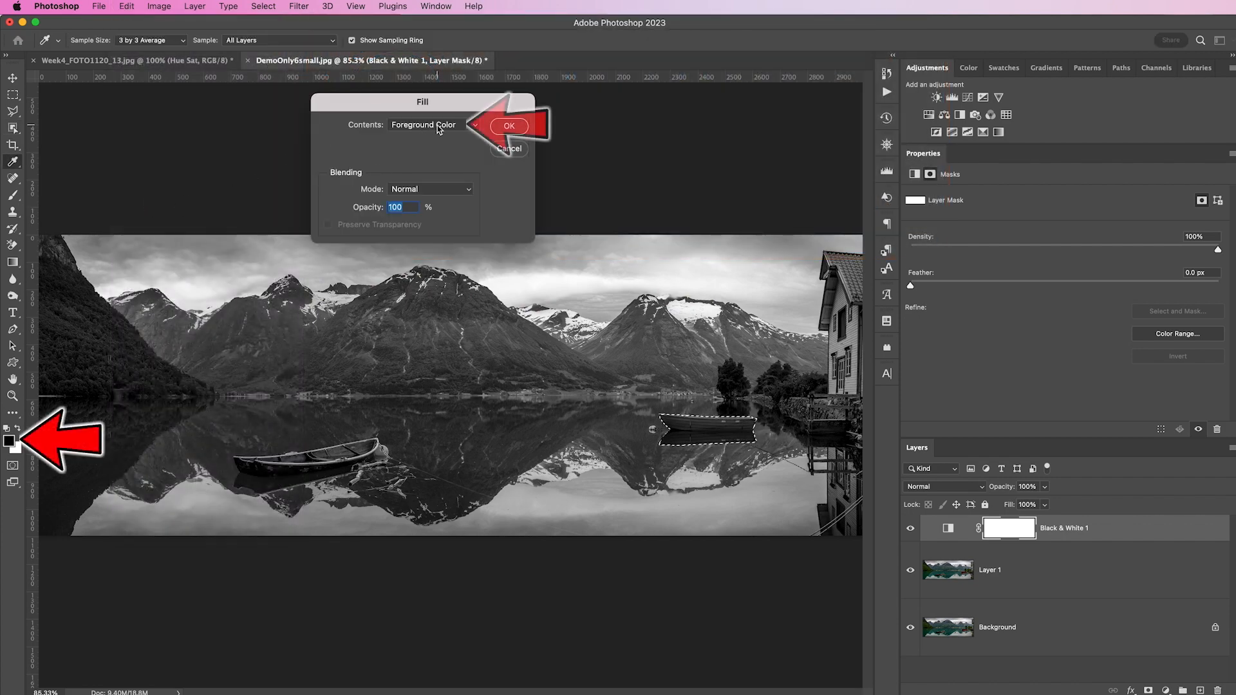
left_click(508, 126)
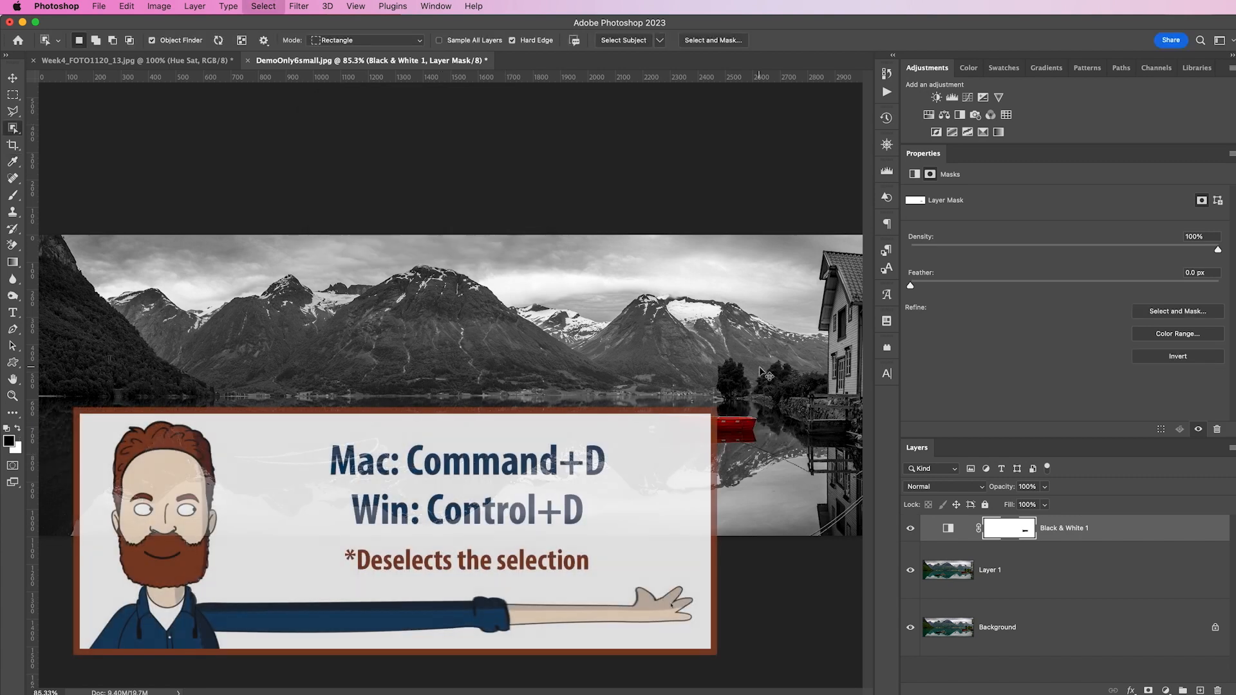
Step: Make sure the boat is deselected and stamp all visible layers into a new layer on top
left_click(263, 6)
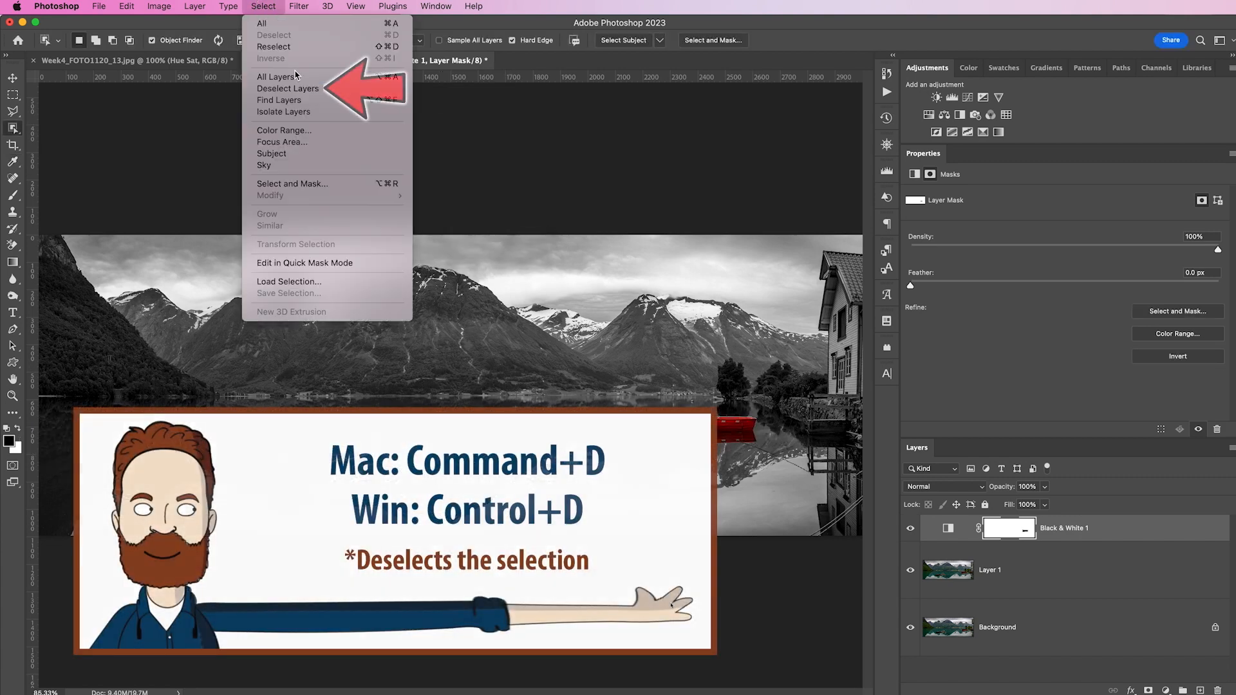
key("Escape")
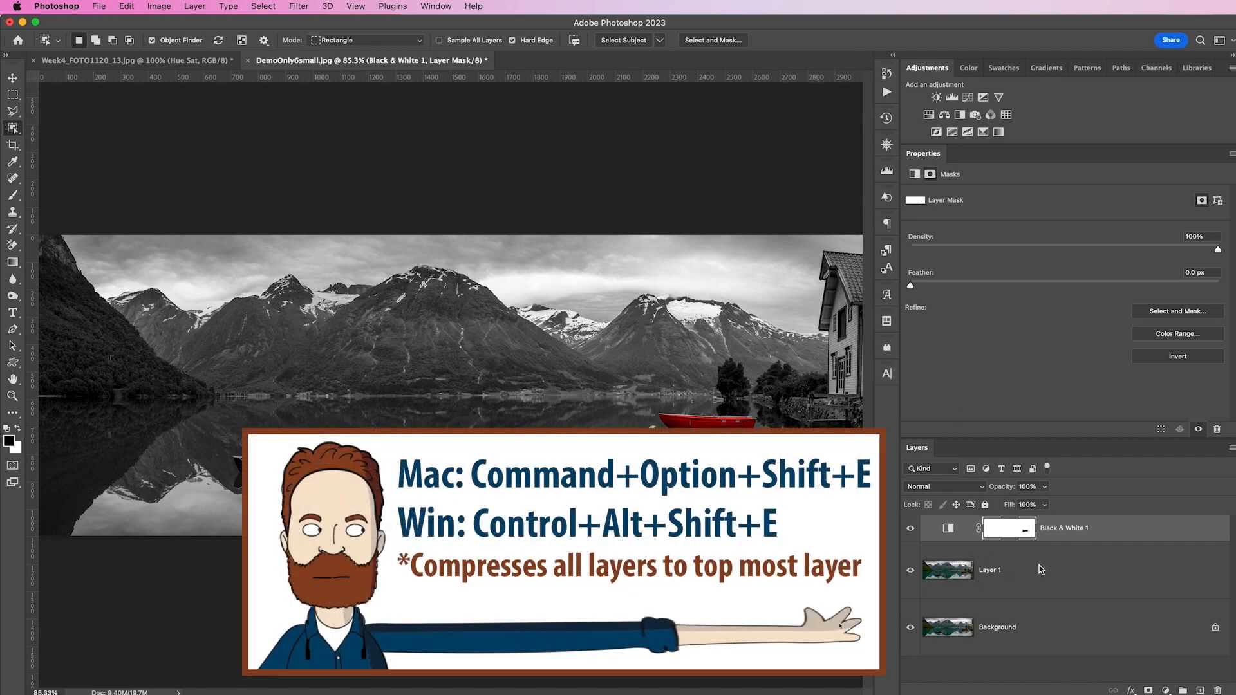
key("super+alt+shift+e")
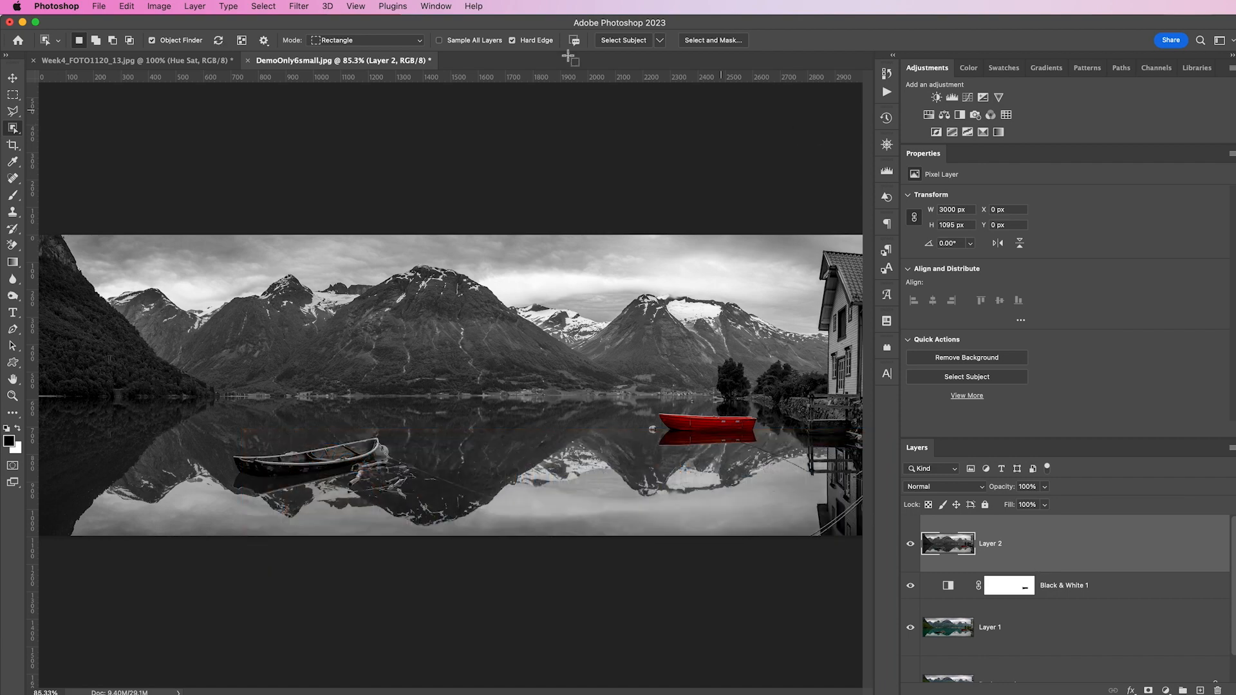
Step: Apply the Camera Raw Filter to Layer 2 with Exposure +0.40, Highlights -15, Clarity +45 and Dehaze +23
left_click(298, 6)
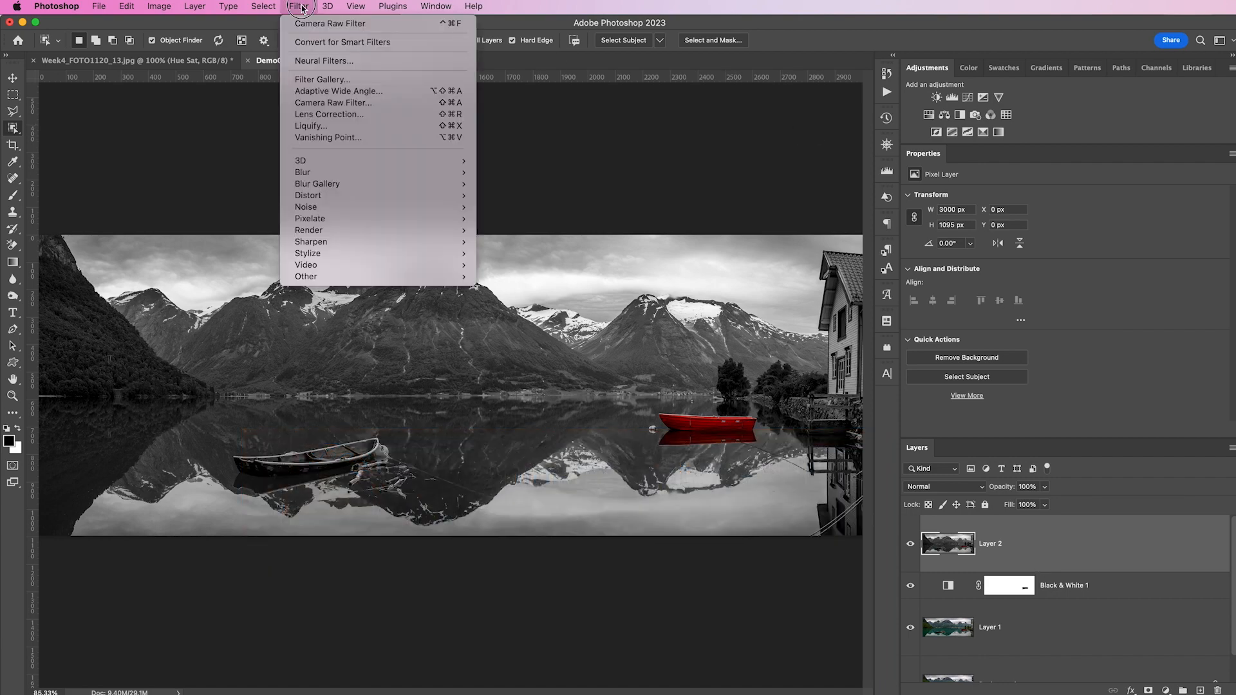
left_click(360, 103)
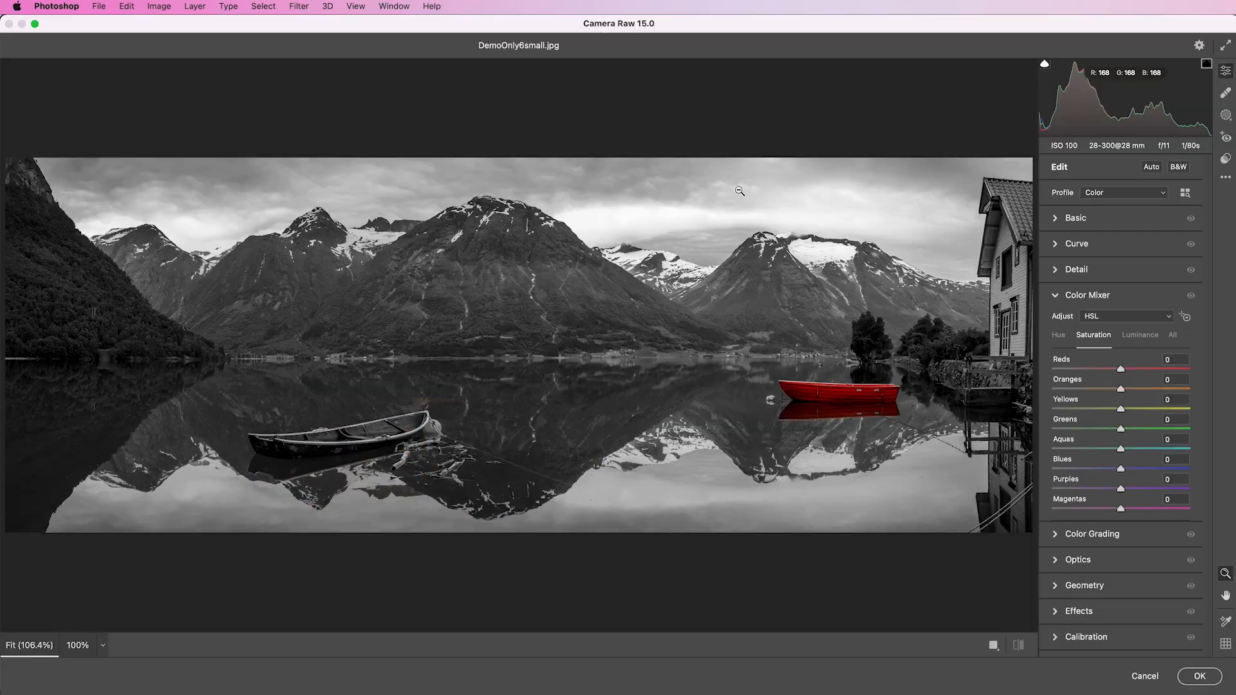
left_click(1059, 218)
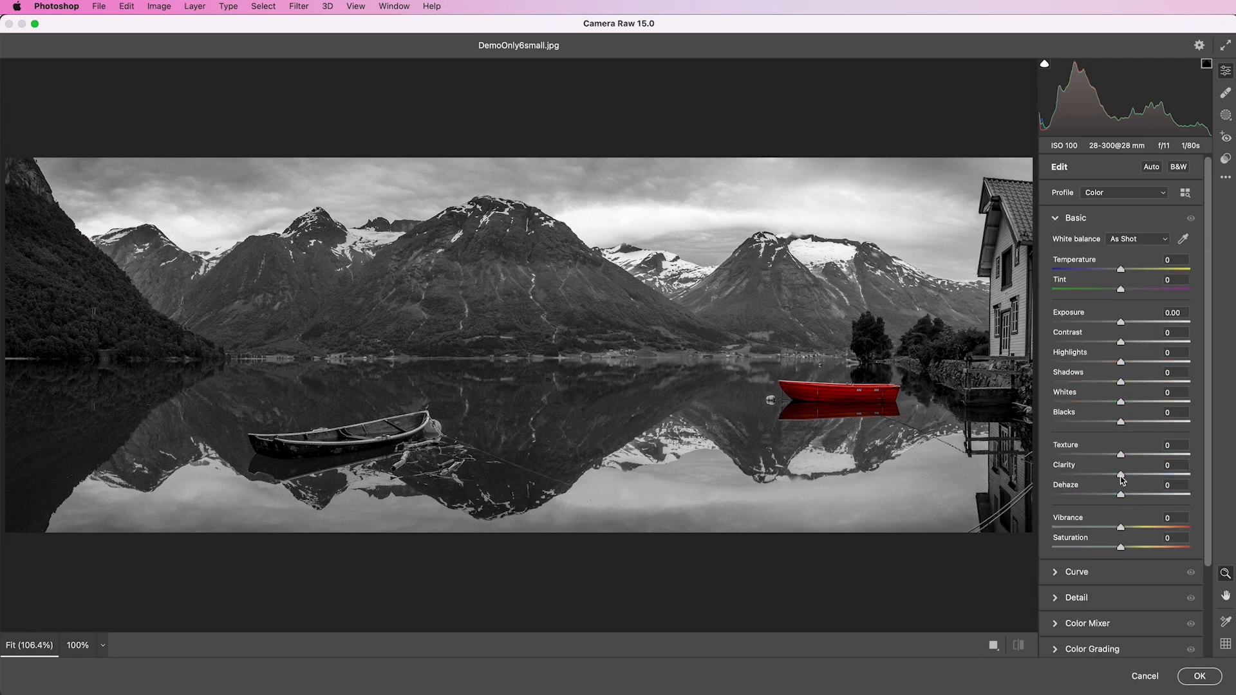
left_click_drag(1121, 476, 1136, 496)
left_click_drag(1121, 321, 1112, 364)
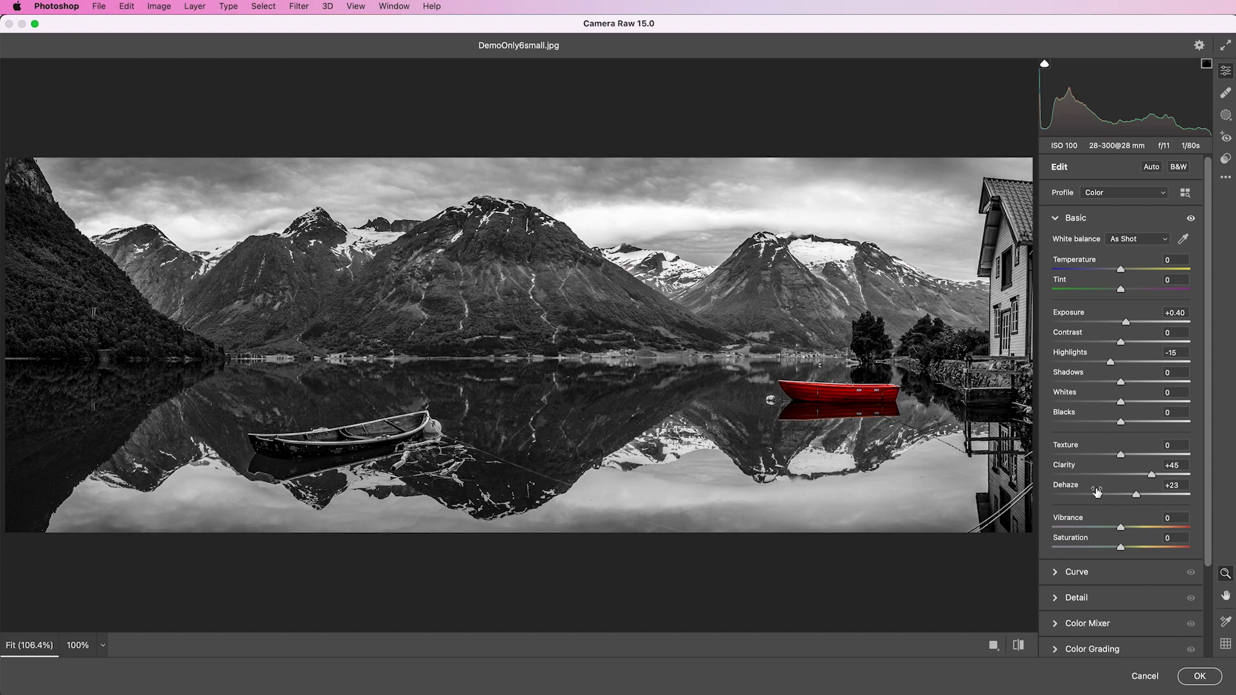
Step: Set the Camera Raw Vignetting effect to -20 and apply the filter to Layer 2
scroll(1096, 491, "down", 3)
left_click(1053, 619)
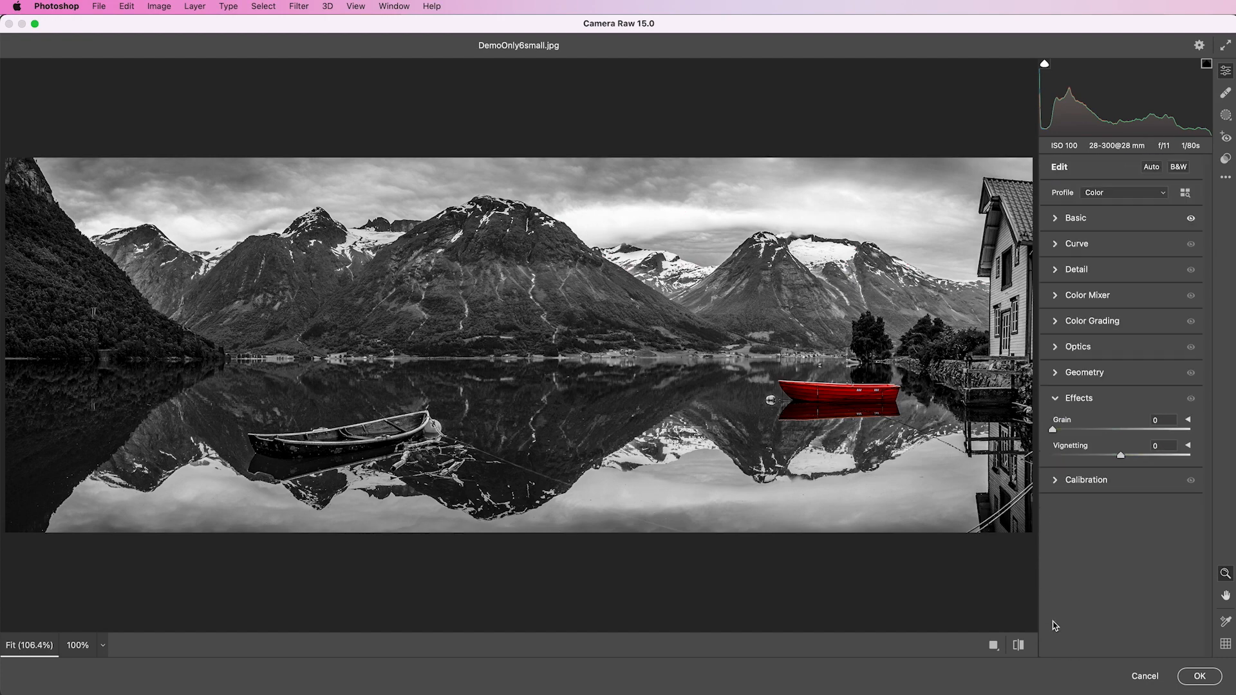
left_click_drag(1122, 457, 1108, 459)
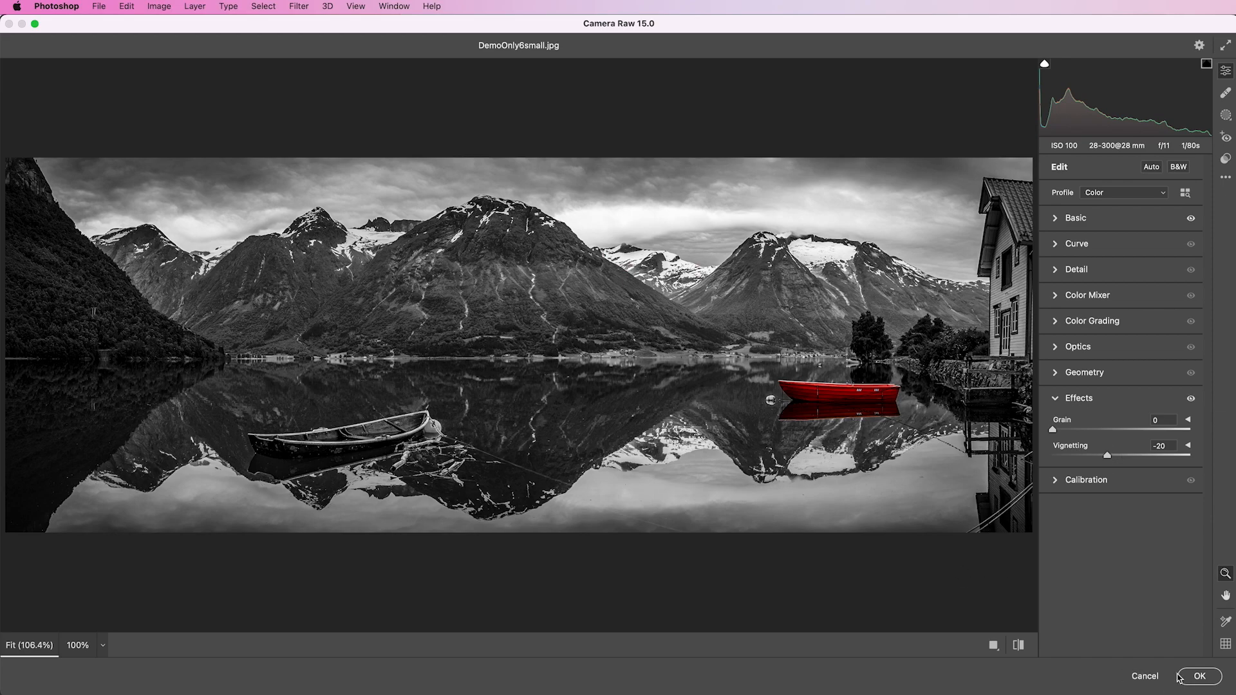
left_click(1196, 675)
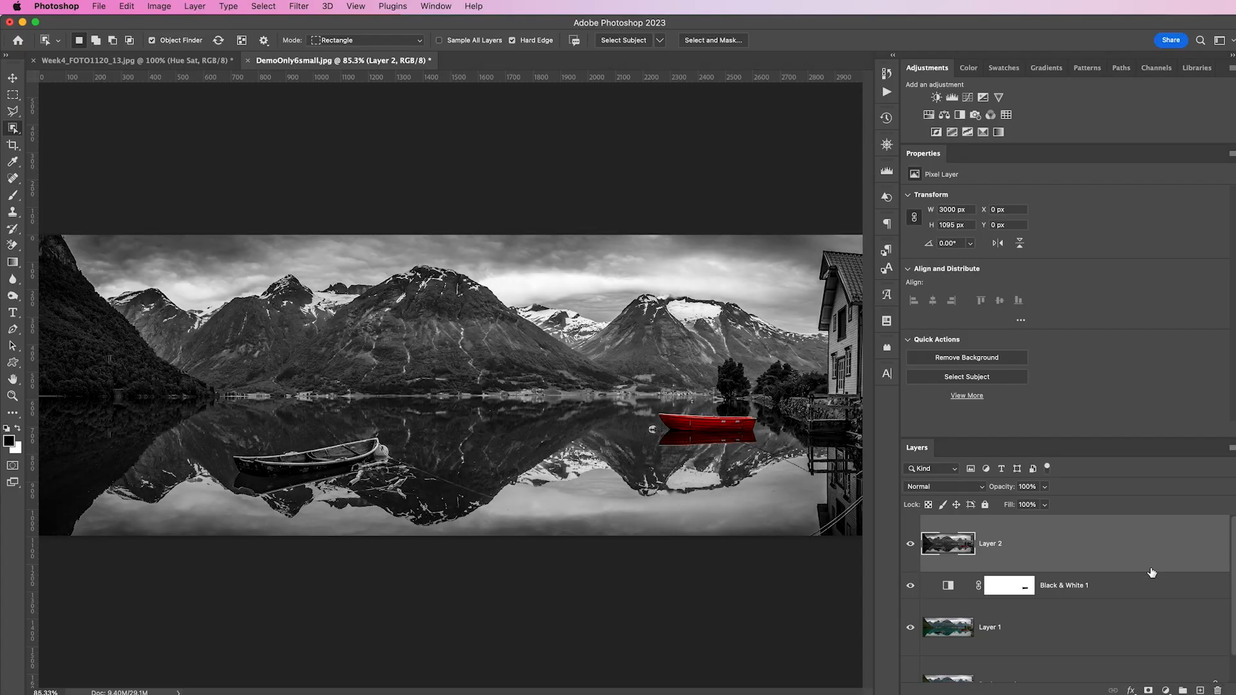
Step: Hide Layer 2 in the layer stack
scroll(1120, 581, "down", 2)
scroll(1195, 574, "up", 2)
left_click(909, 546)
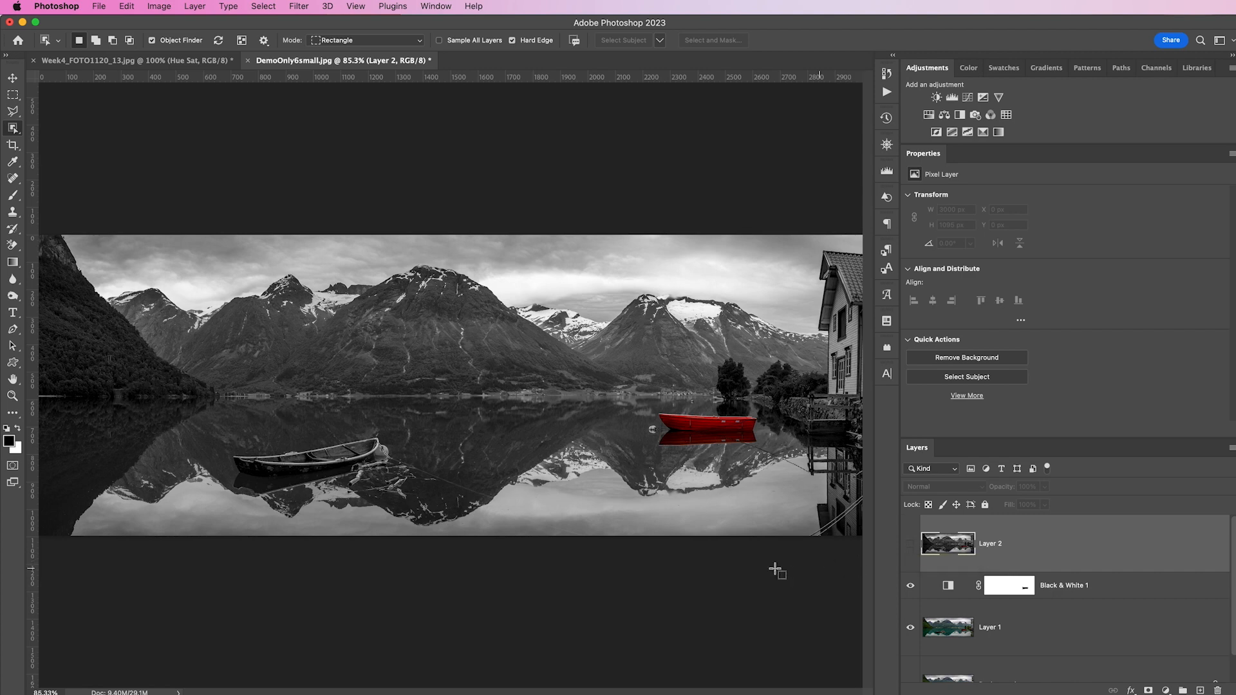
Step: Add a Curves adjustment layer directly above Layer 1 and apply the Strong Contrast (RGB) preset
left_click(1143, 589)
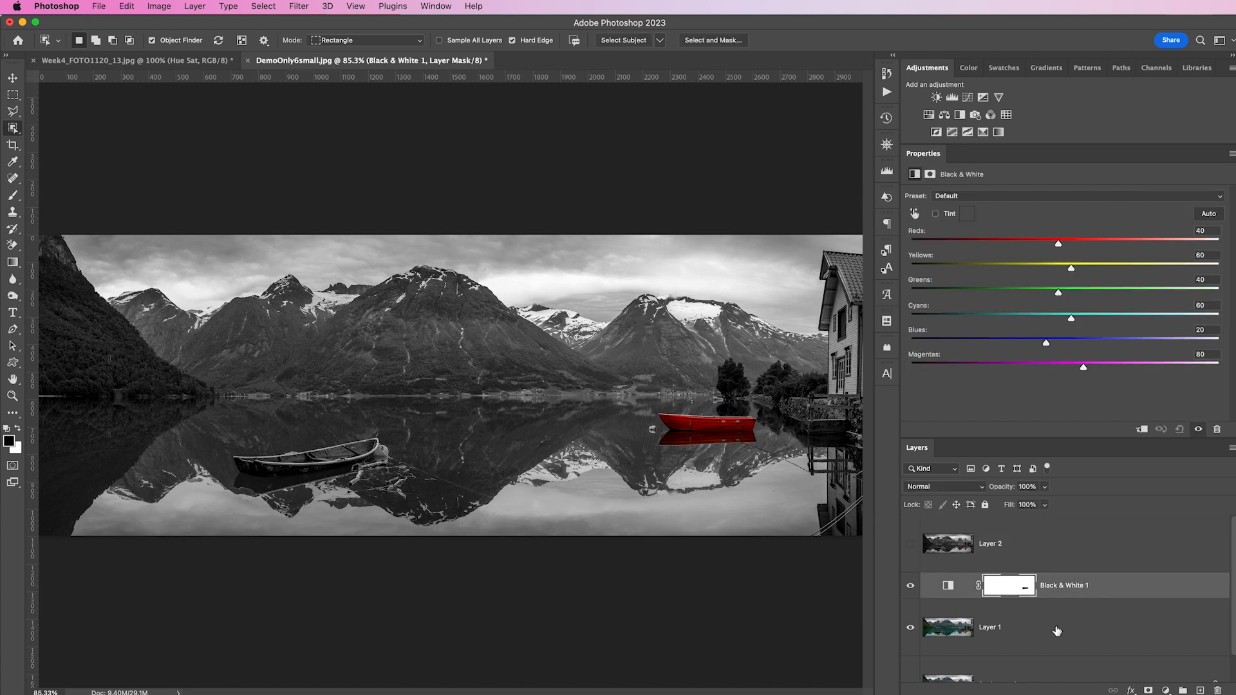
left_click(1055, 627)
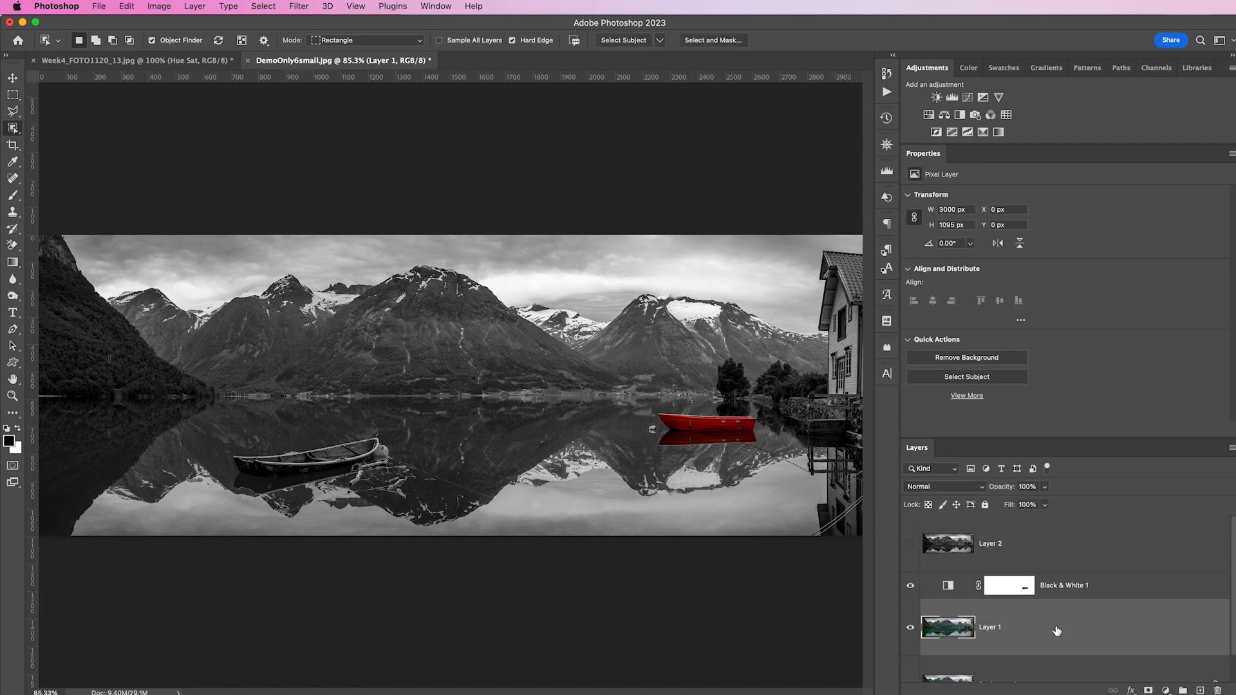
left_click(967, 97)
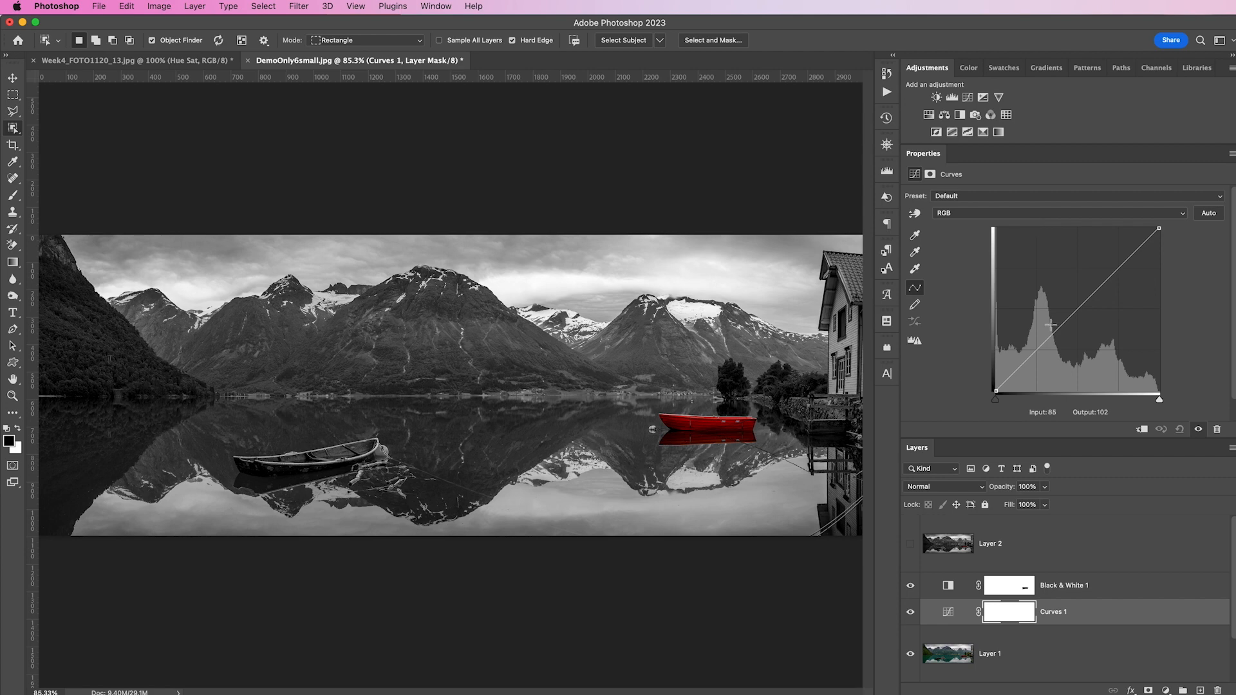
left_click(1207, 215)
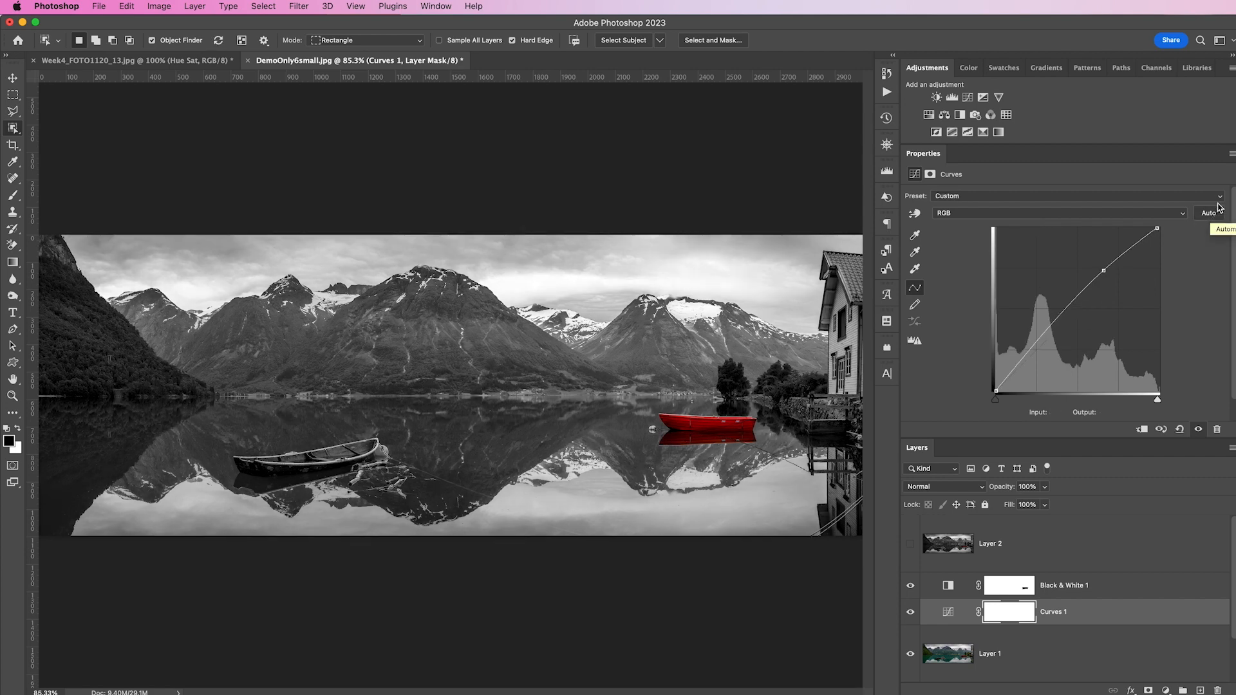
left_click(1218, 196)
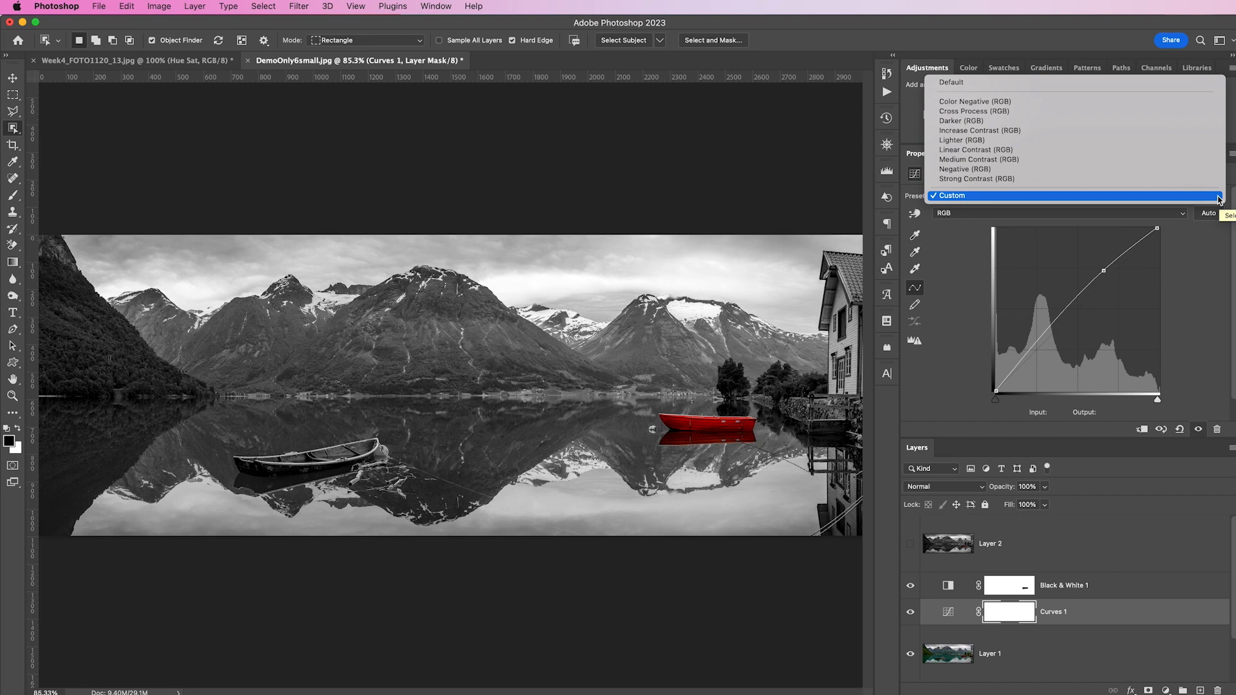
left_click(988, 180)
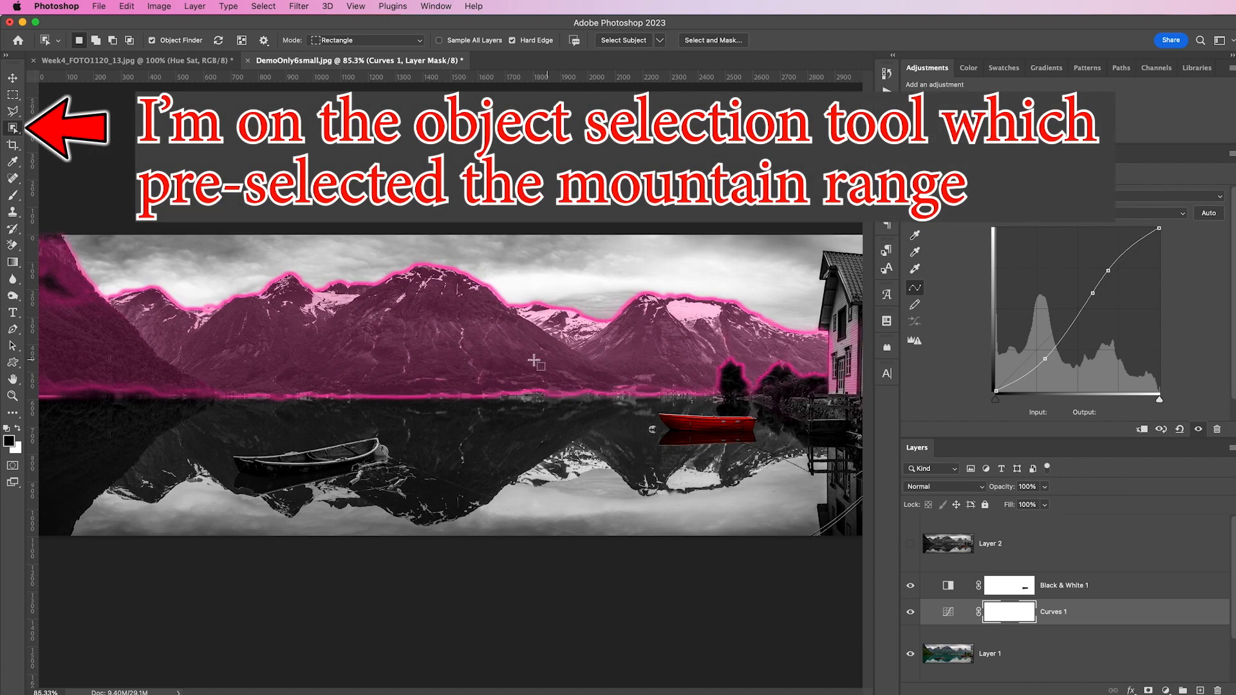
Step: Select the mountain range and add a Curves adjustment masked to it, shaping the curve through 48/78, 90/154 and 165/231
left_click(474, 356)
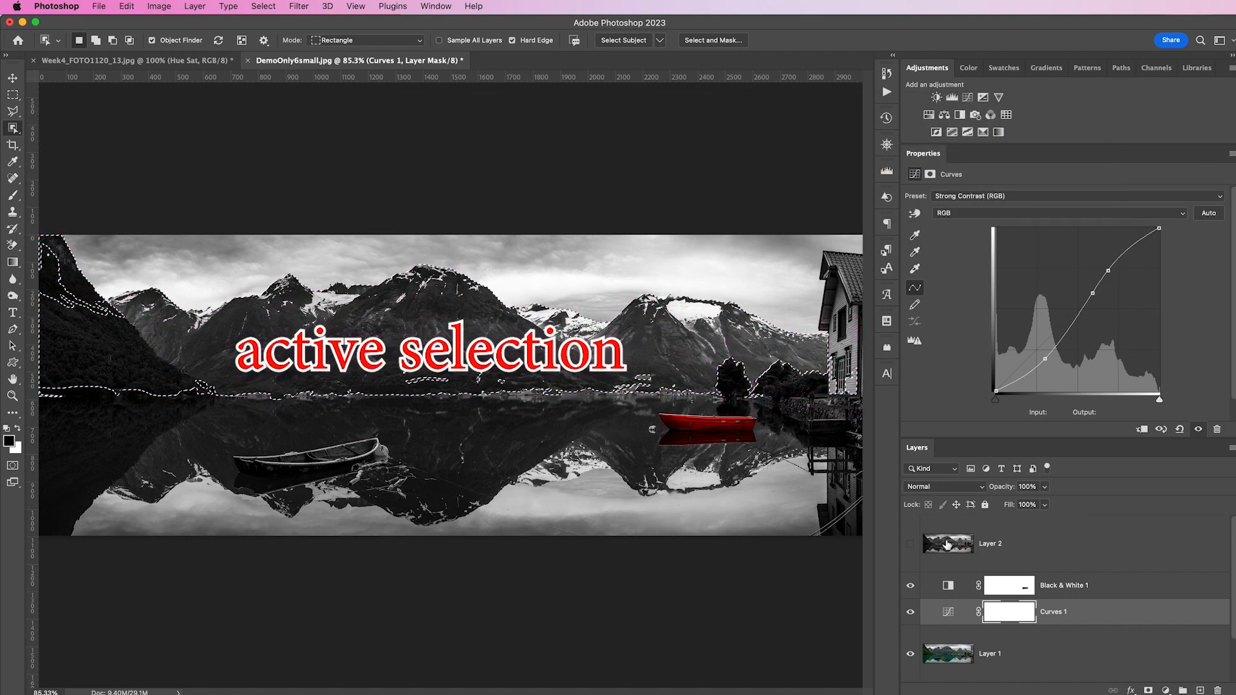
left_click(967, 98)
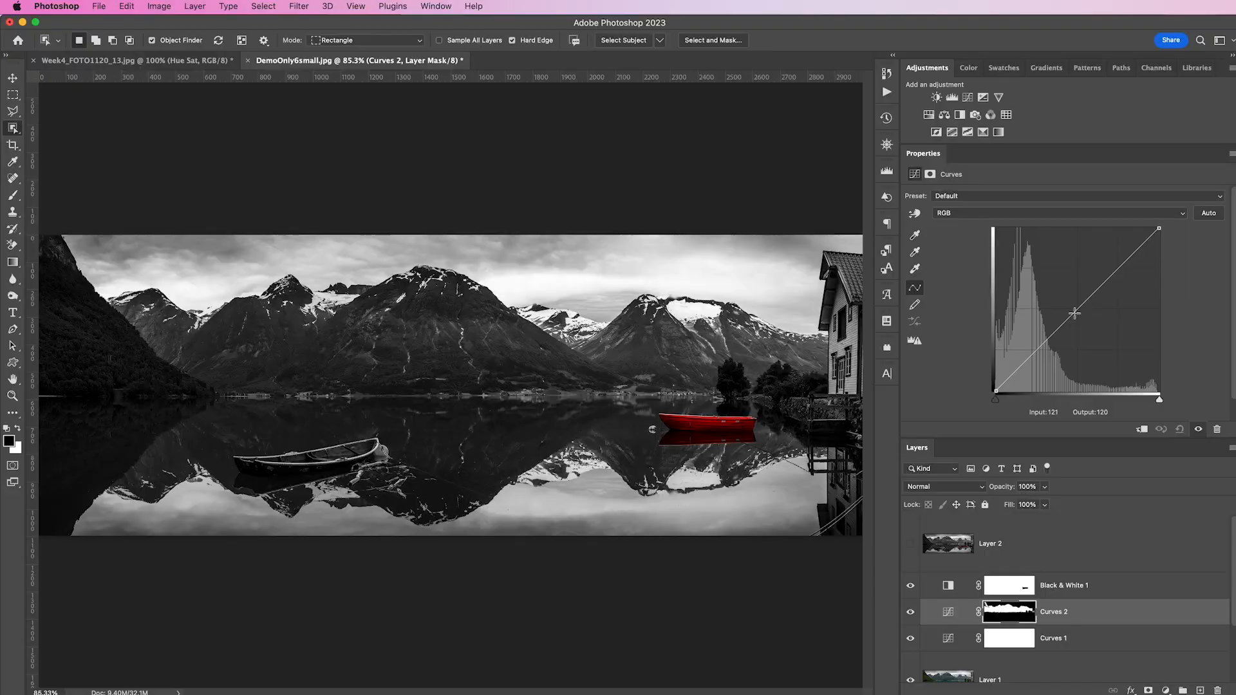
left_click_drag(1073, 313, 1061, 293)
left_click_drag(1098, 254, 1101, 243)
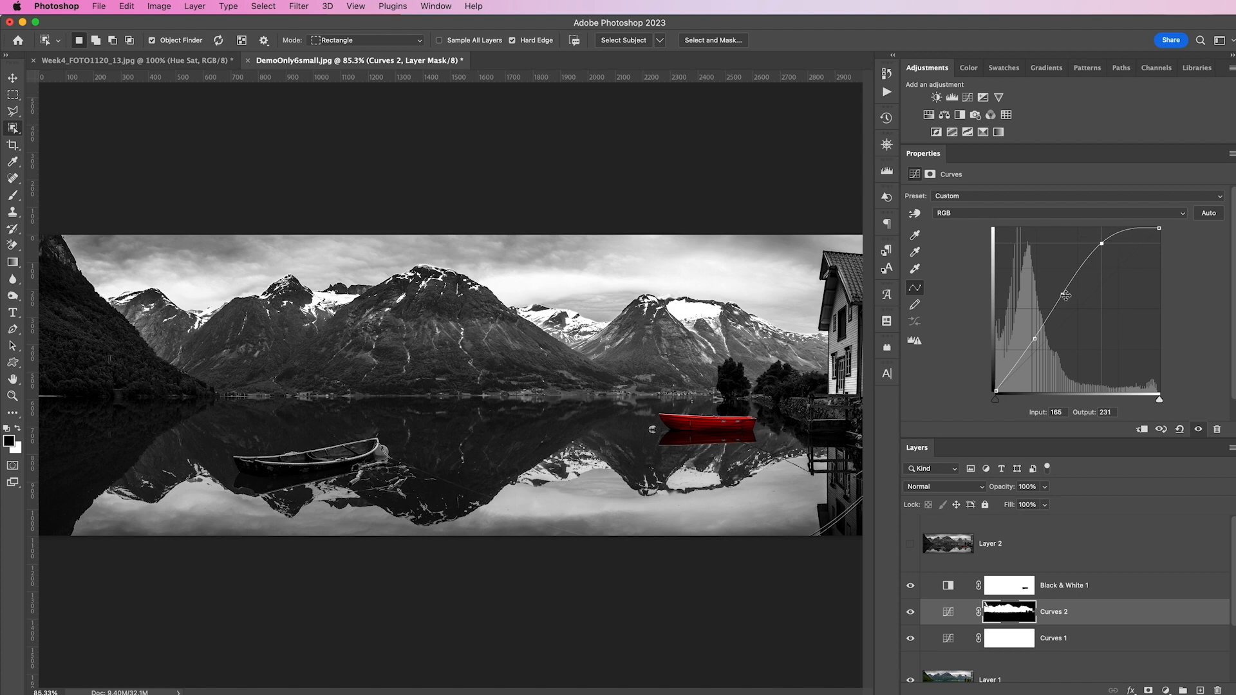
mouse_move(1064, 295)
left_mouse_down()
mouse_move(1052, 282)
mouse_move(1053, 292)
left_mouse_up()
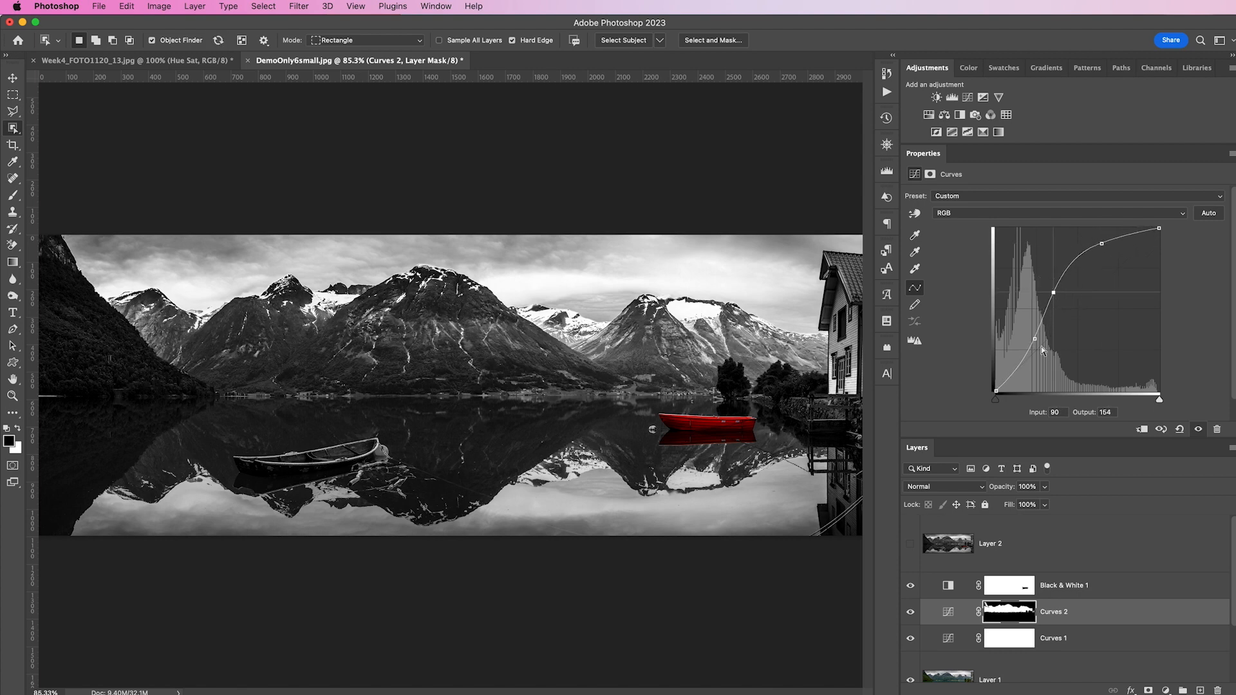
left_click_drag(1034, 338, 1026, 341)
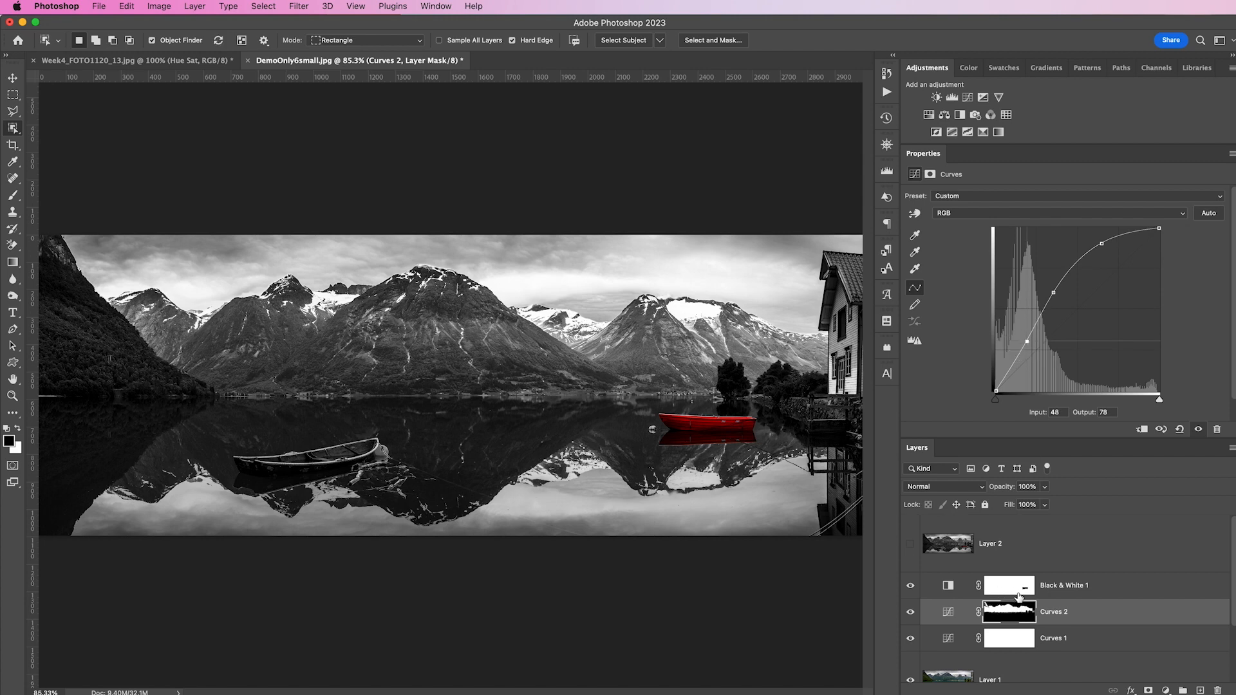
Step: Toggle Layer 2's visibility repeatedly to compare the Camera Raw version with the Curves version
left_click(910, 544)
left_click(910, 544)
left_click(911, 544)
left_click(911, 544)
left_click(911, 544)
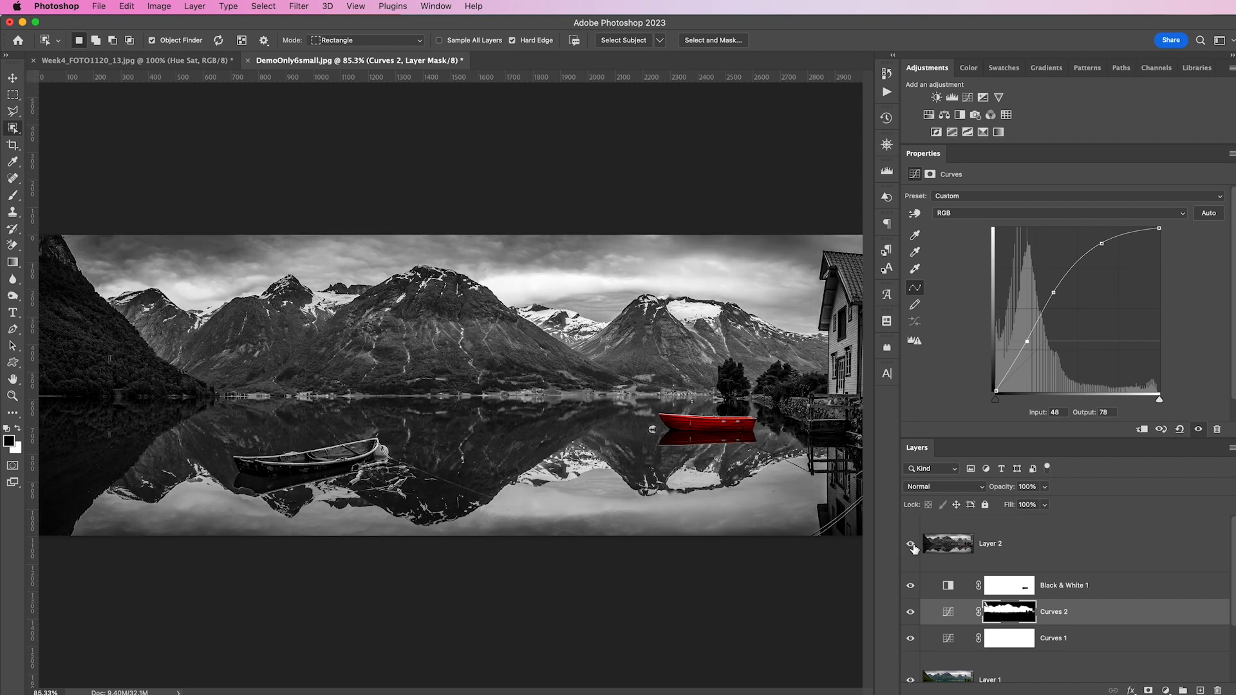
left_click(1136, 595)
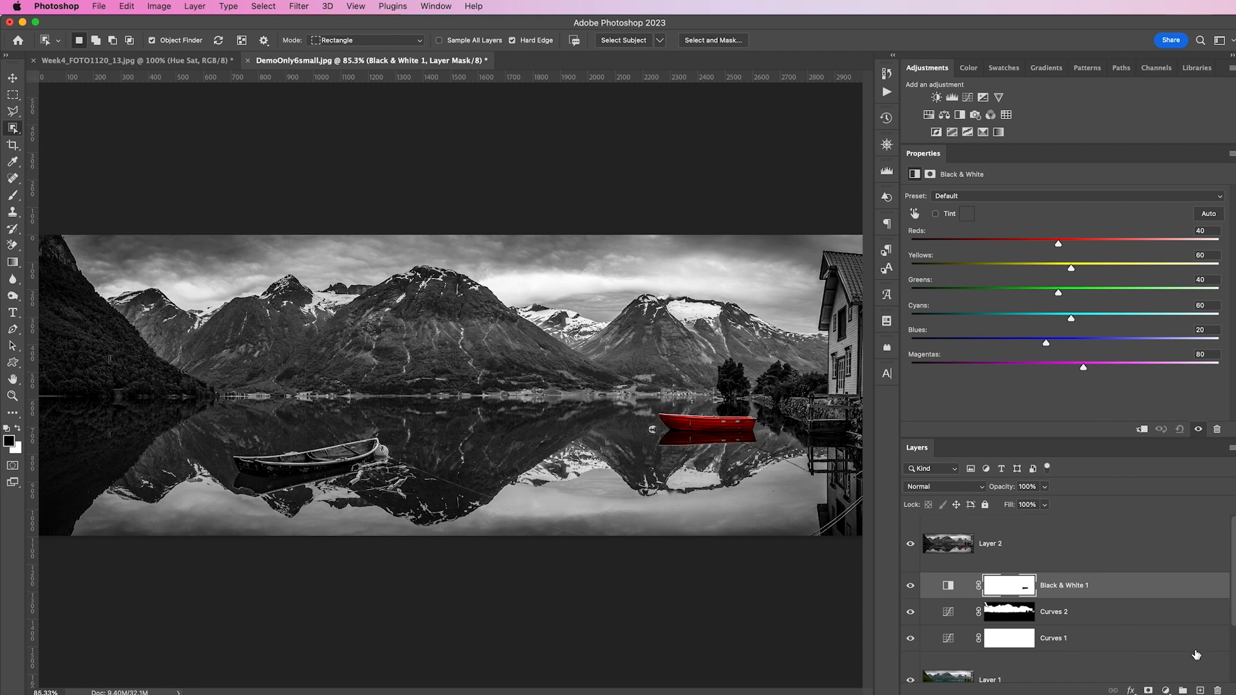
left_click(911, 546)
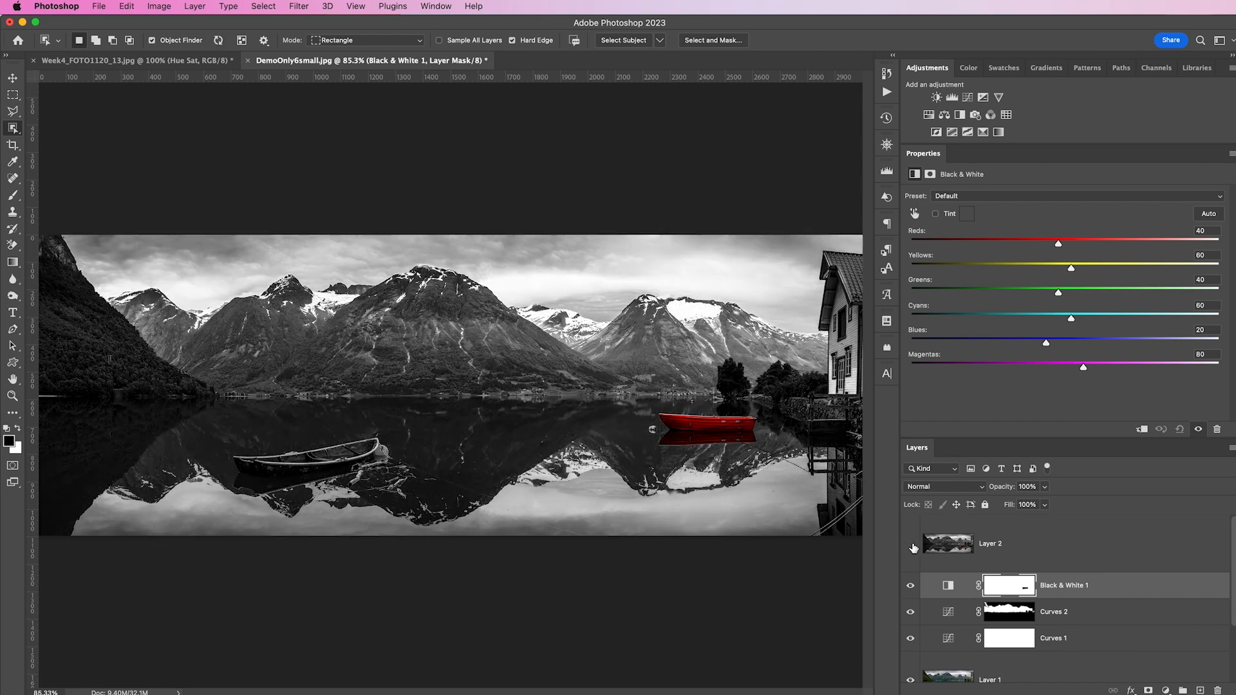
left_click(912, 546)
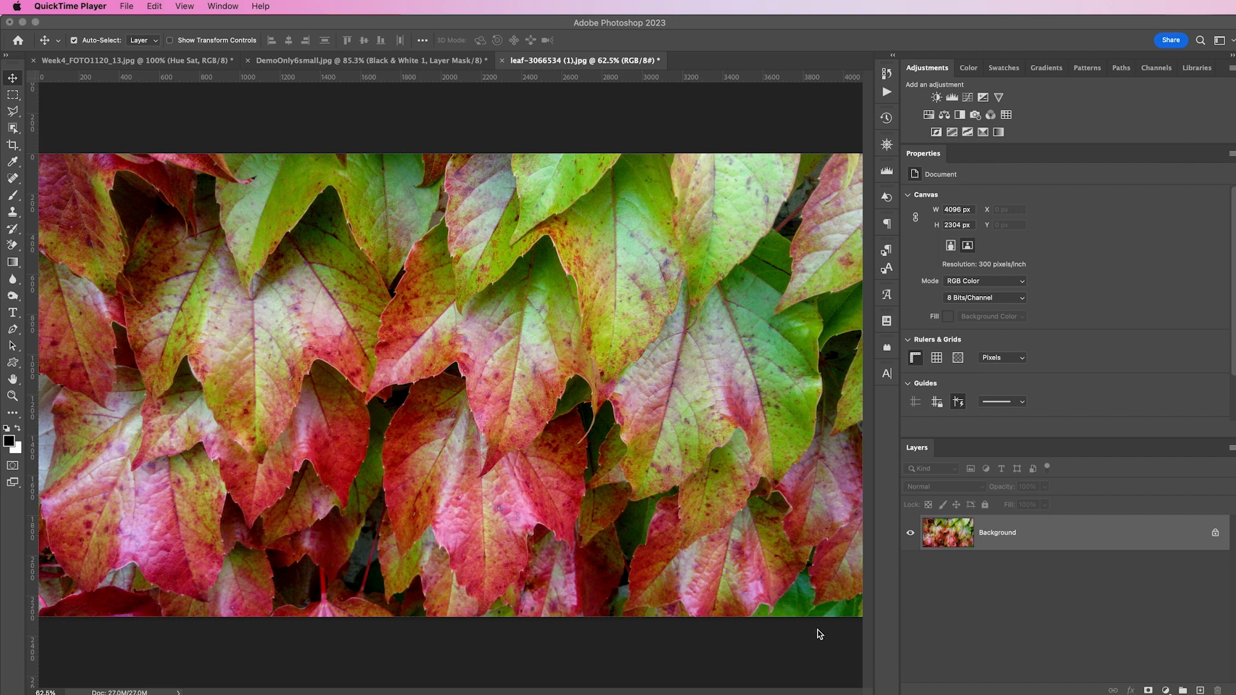
Step: Add a Hue/Saturation adjustment layer over the leaf photo and activate its on-image targeted adjustment
left_click(929, 119)
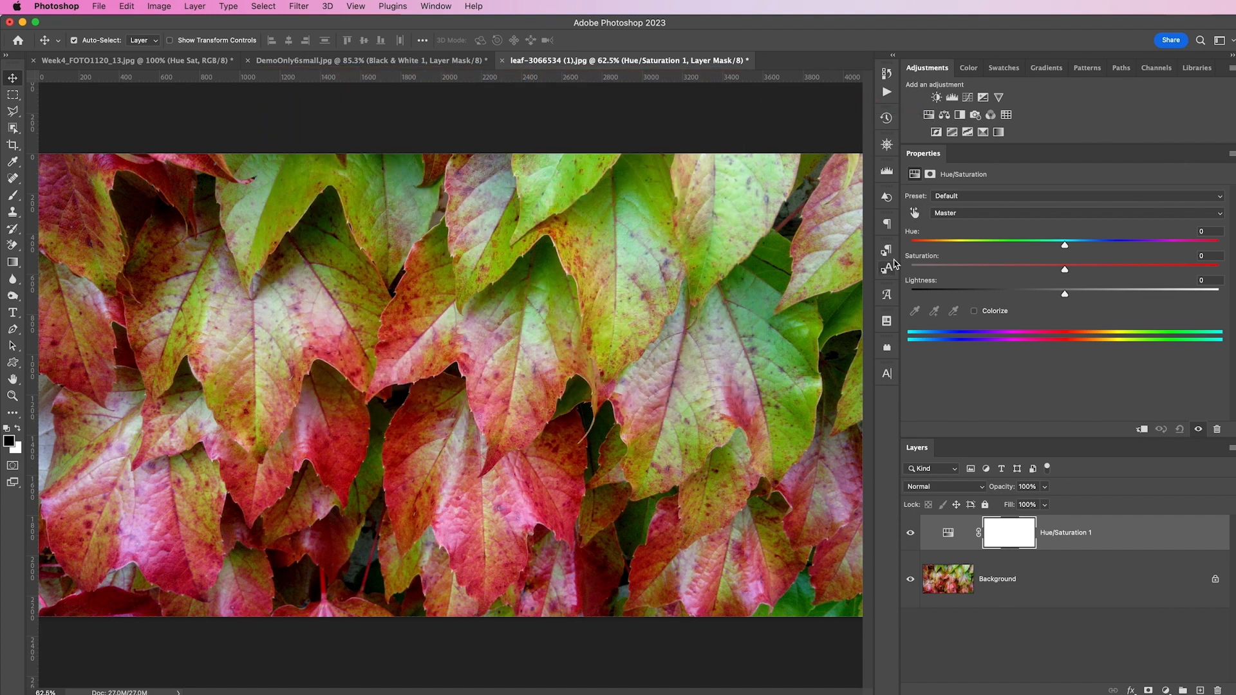
left_click(955, 215)
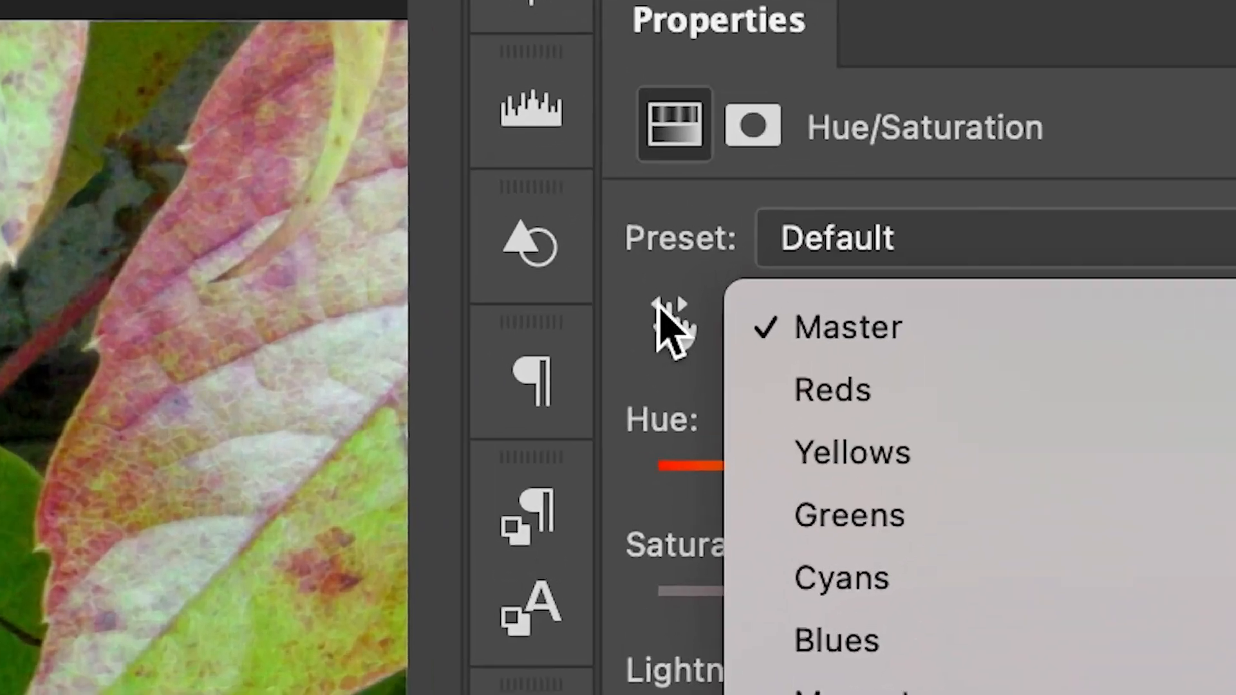
left_click(914, 213)
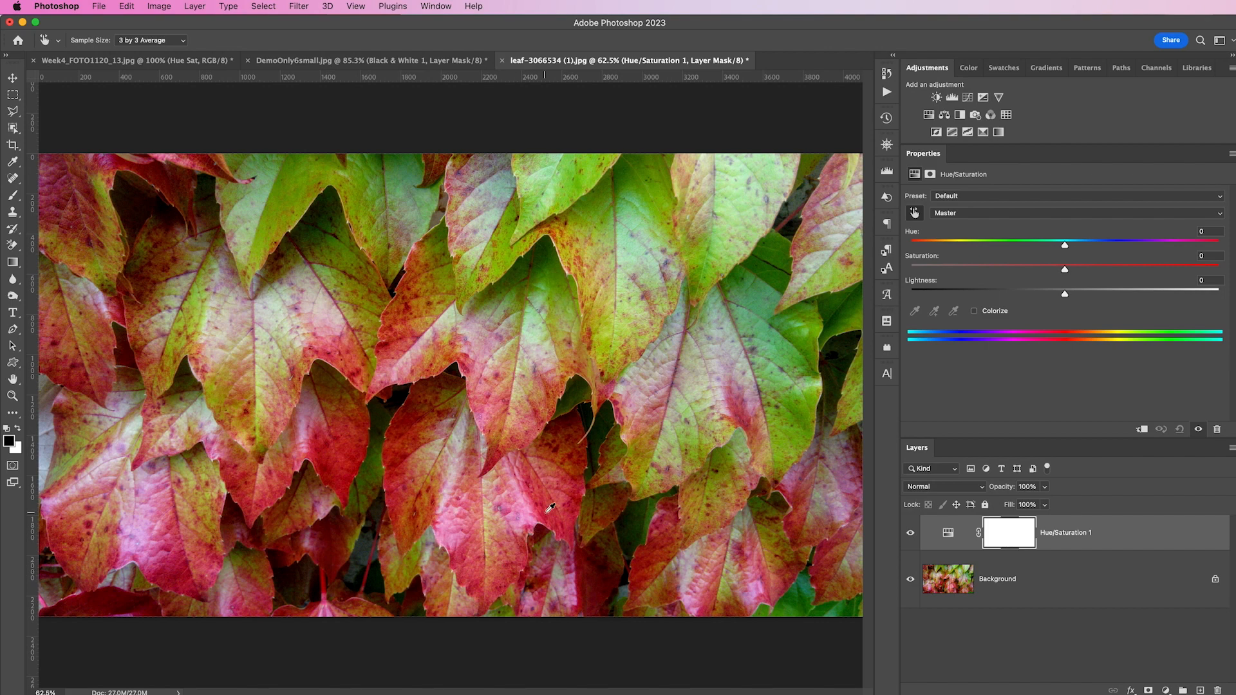
Step: Sample the leaf colors in the image and shift the hue of the Reds to +58 and the Magentas to +102
left_click_drag(552, 515, 541, 458)
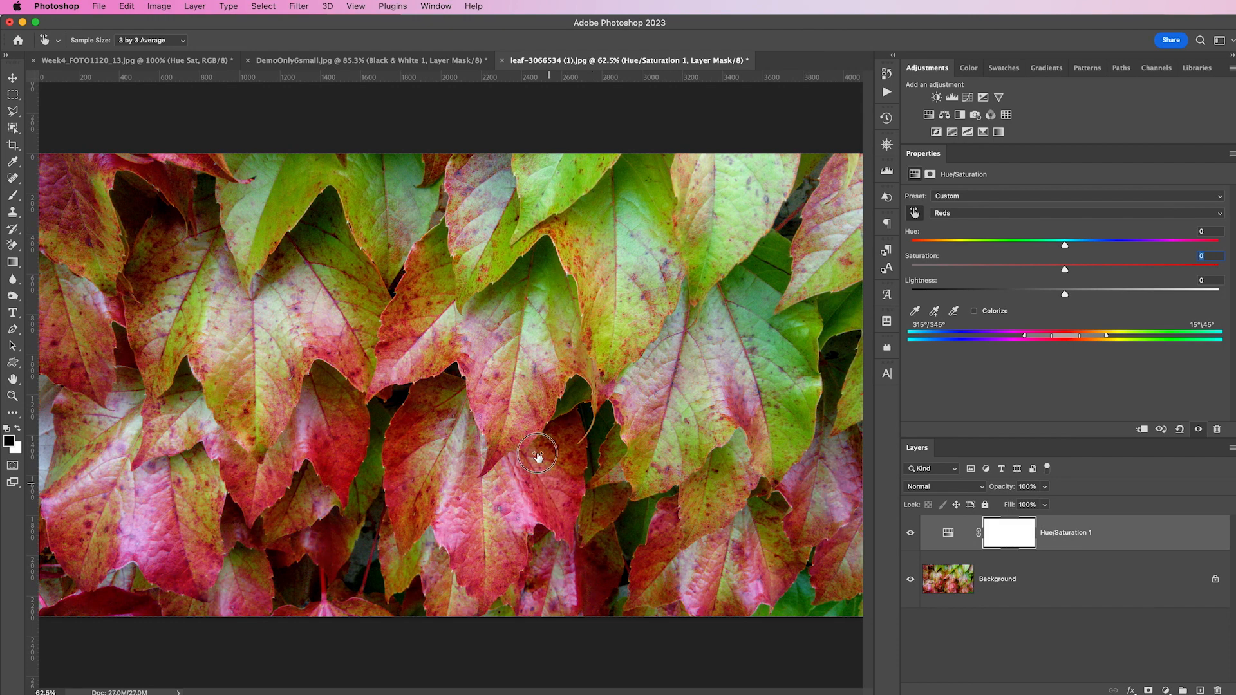
left_click_drag(580, 508, 553, 512)
left_click_drag(554, 512, 582, 513)
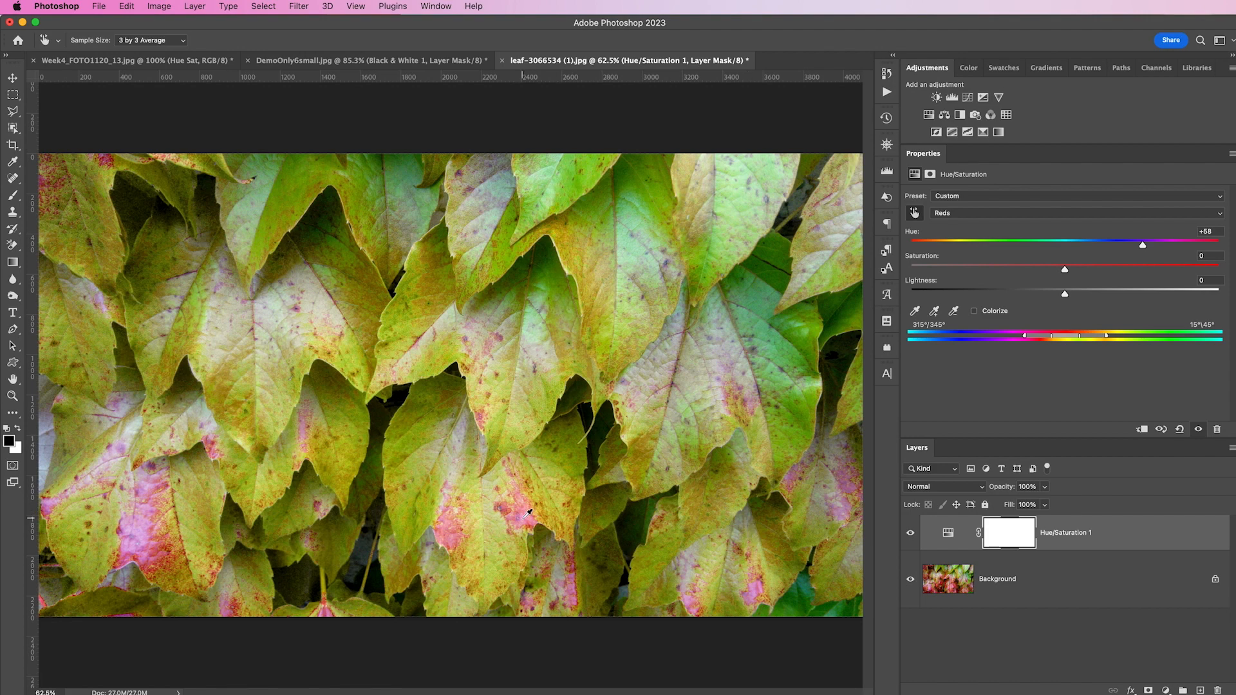
left_click_drag(525, 513, 589, 518)
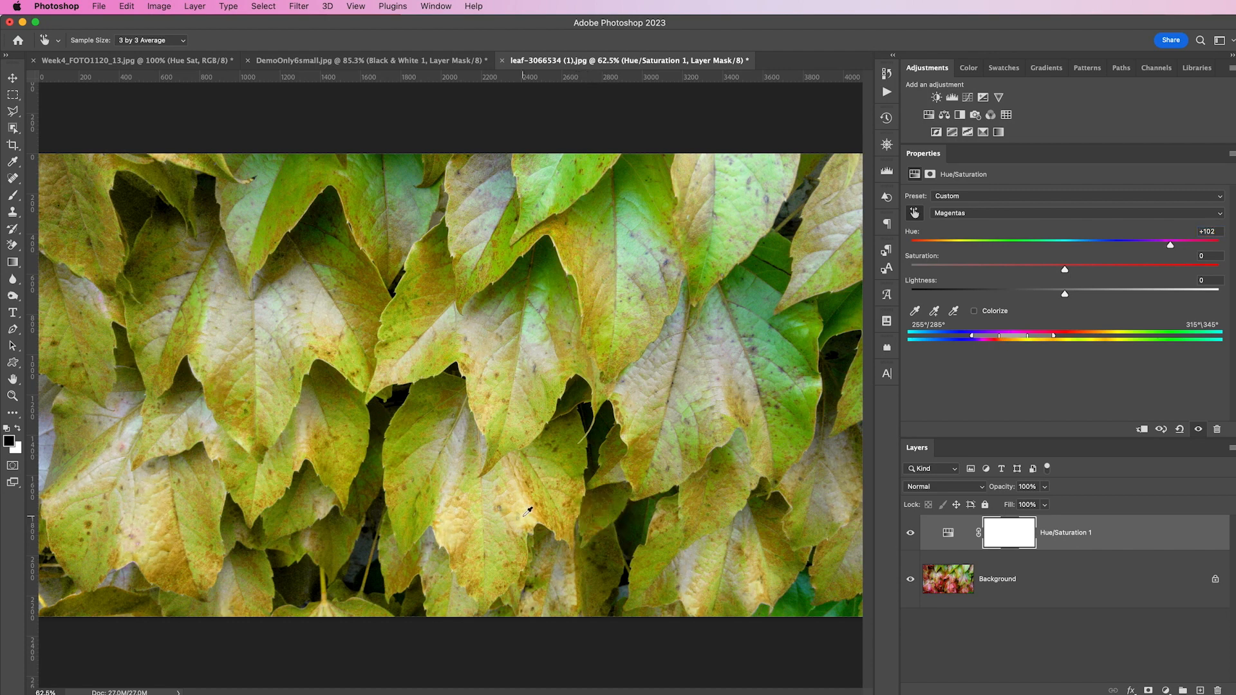
Step: Add a new layer on top and fill it with a green sampled from the leaves, in Normal mode at 100% opacity
left_click(1200, 690)
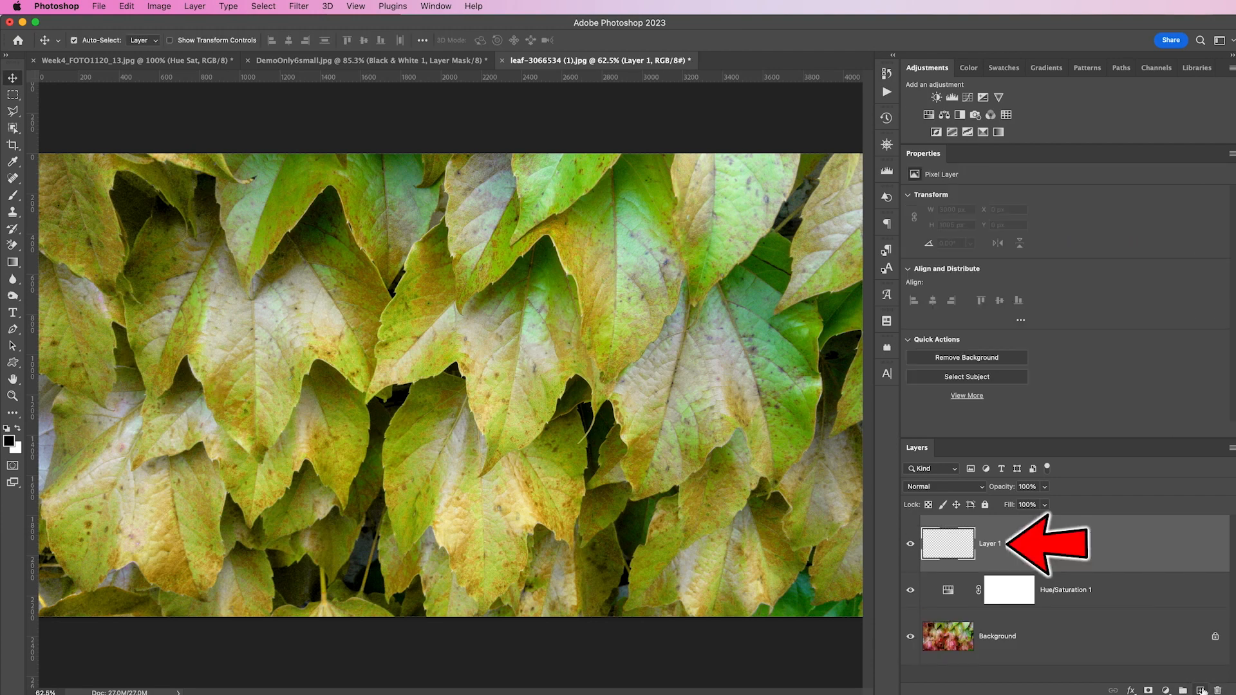
key("b")
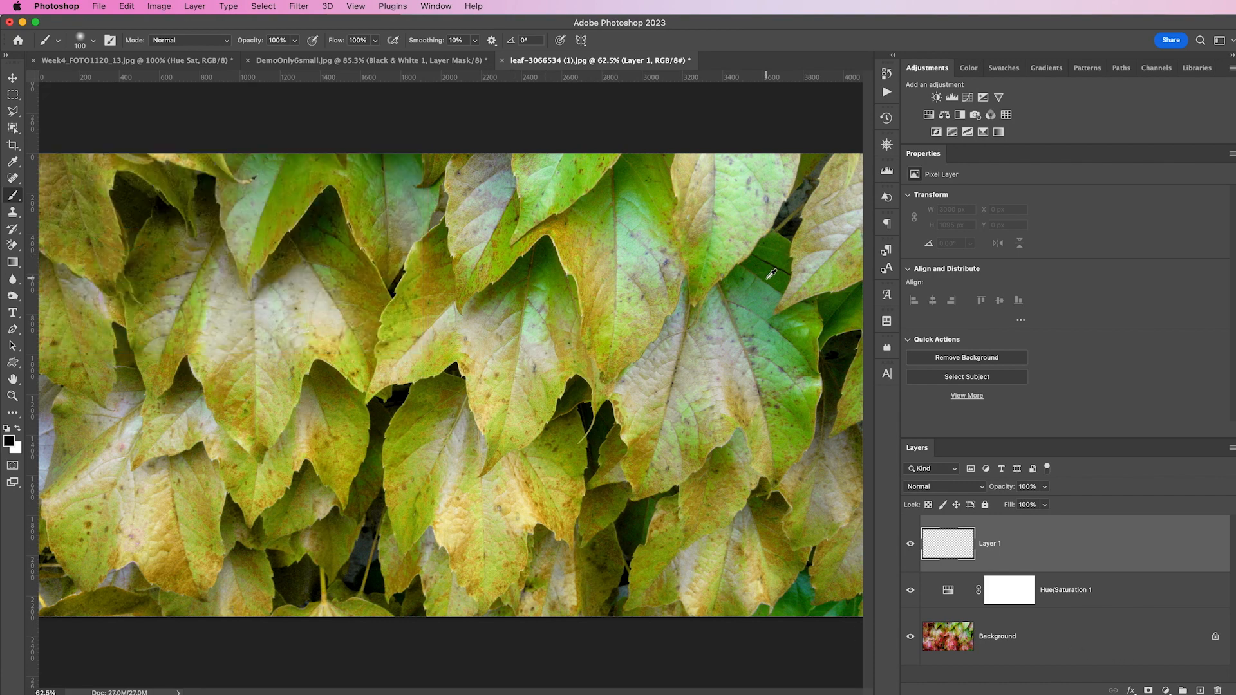
left_click(722, 247, "alt")
left_click(128, 7)
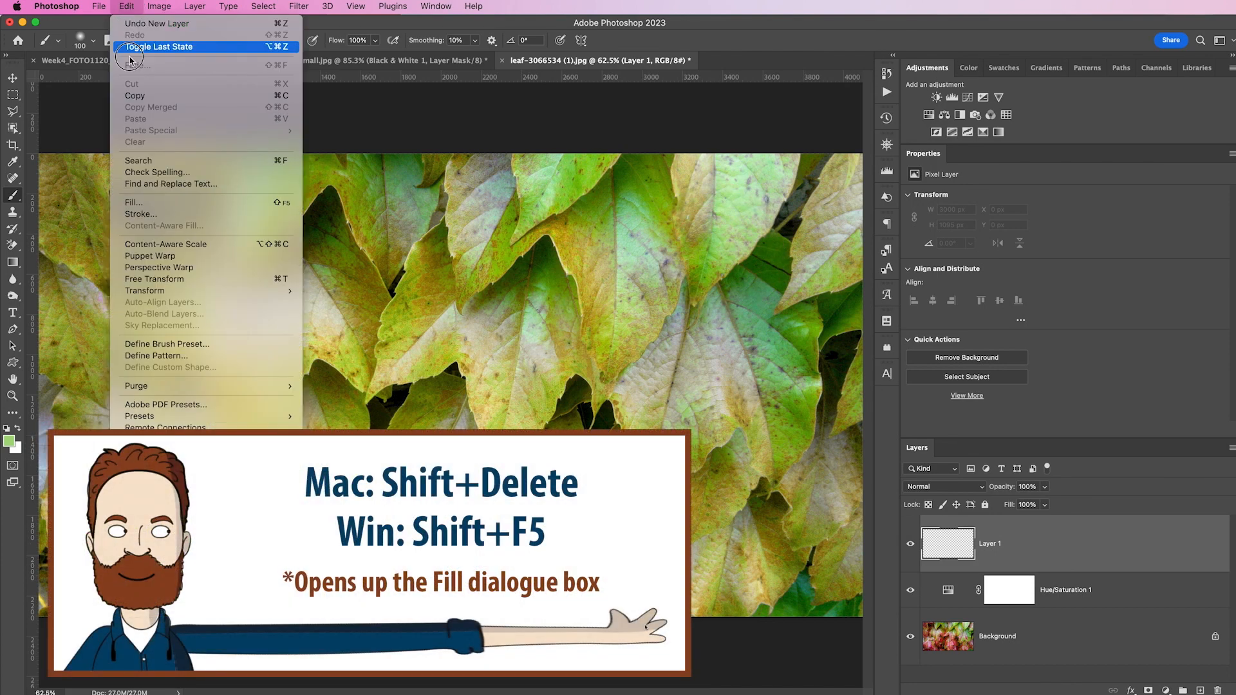
left_click(140, 205)
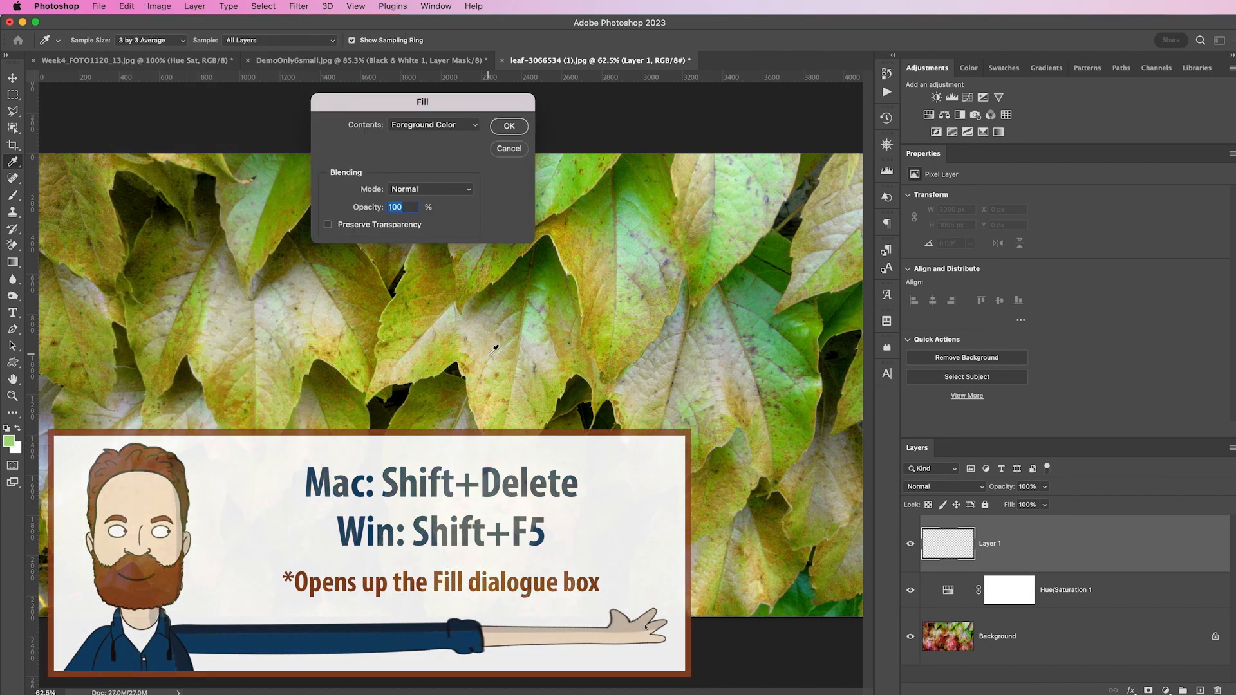
left_click(509, 126)
key("b")
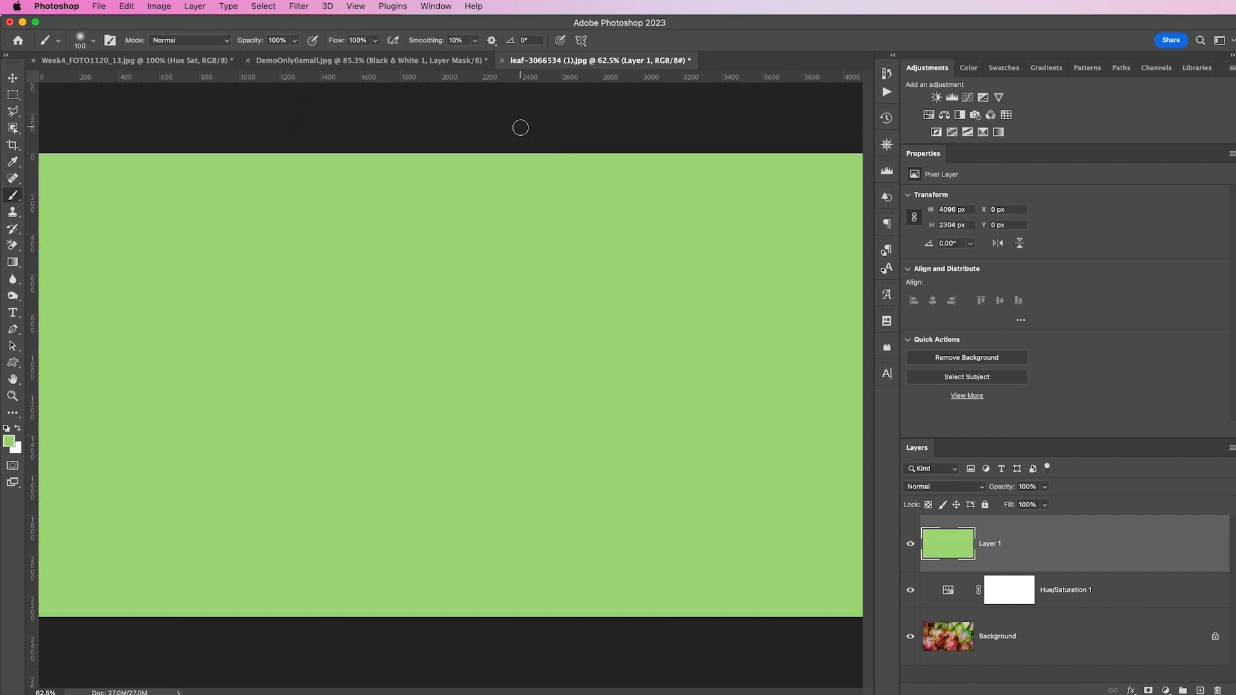
Step: Try the Color blend mode on the green fill layer and settle on Multiply
left_click(946, 487)
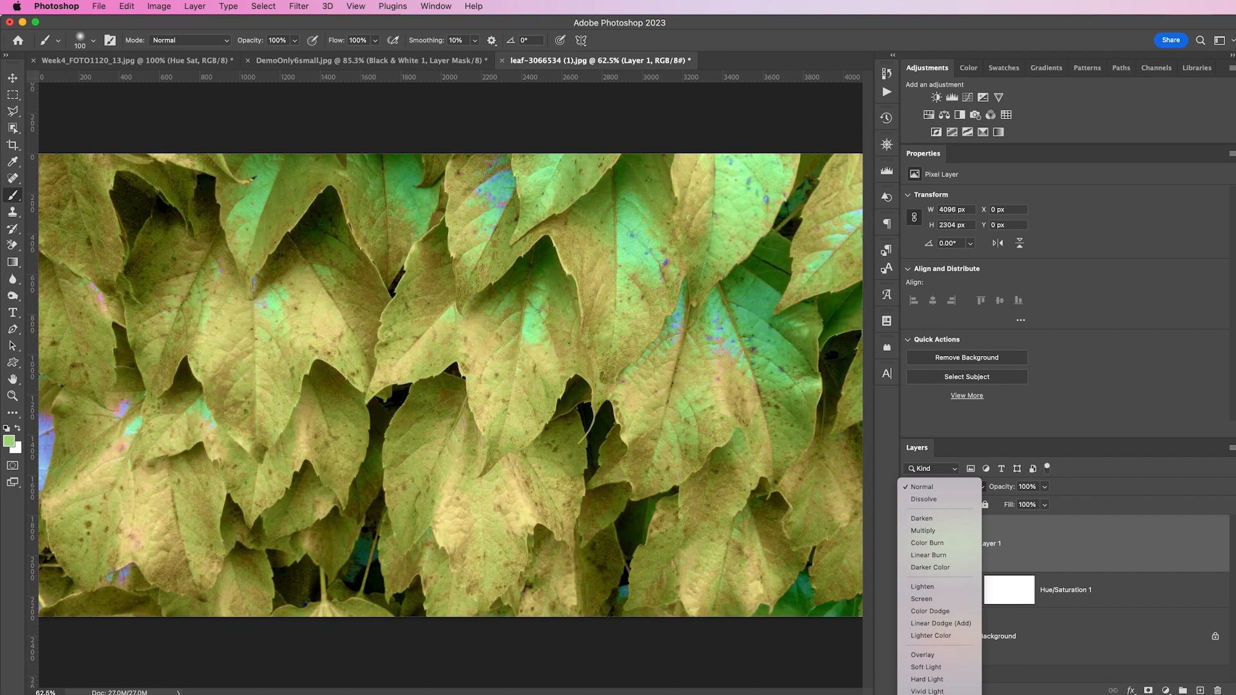
left_click(940, 694)
left_click(964, 491)
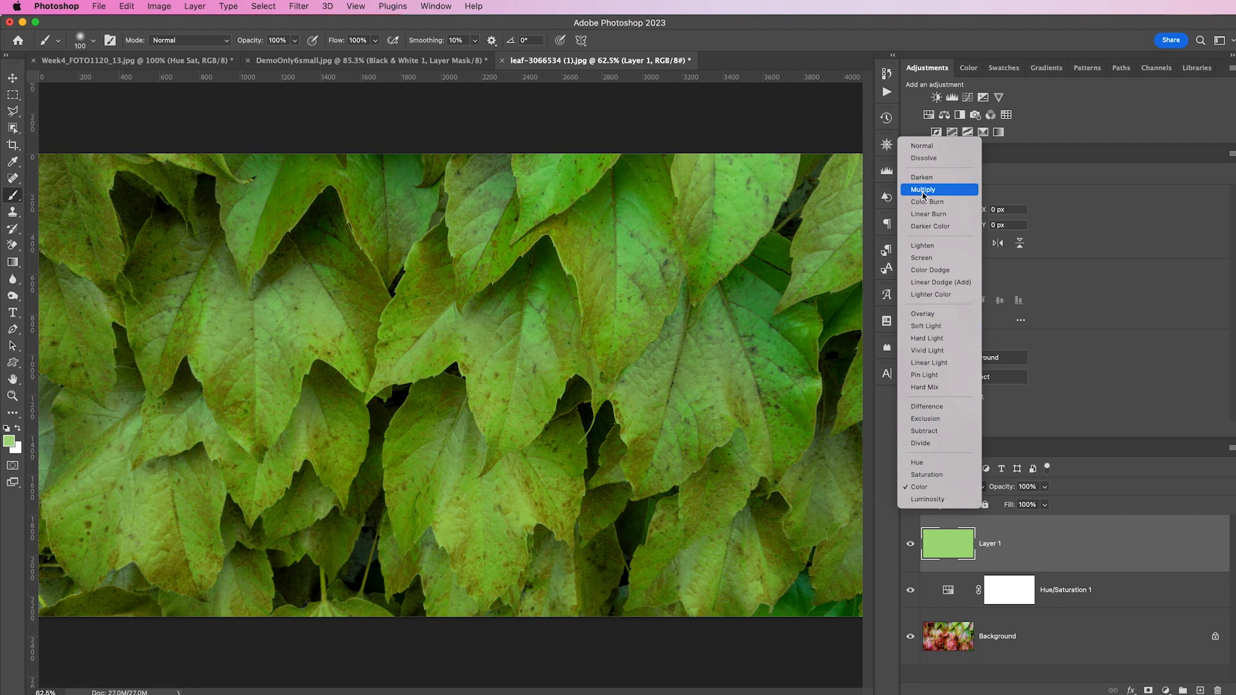
left_click(923, 192)
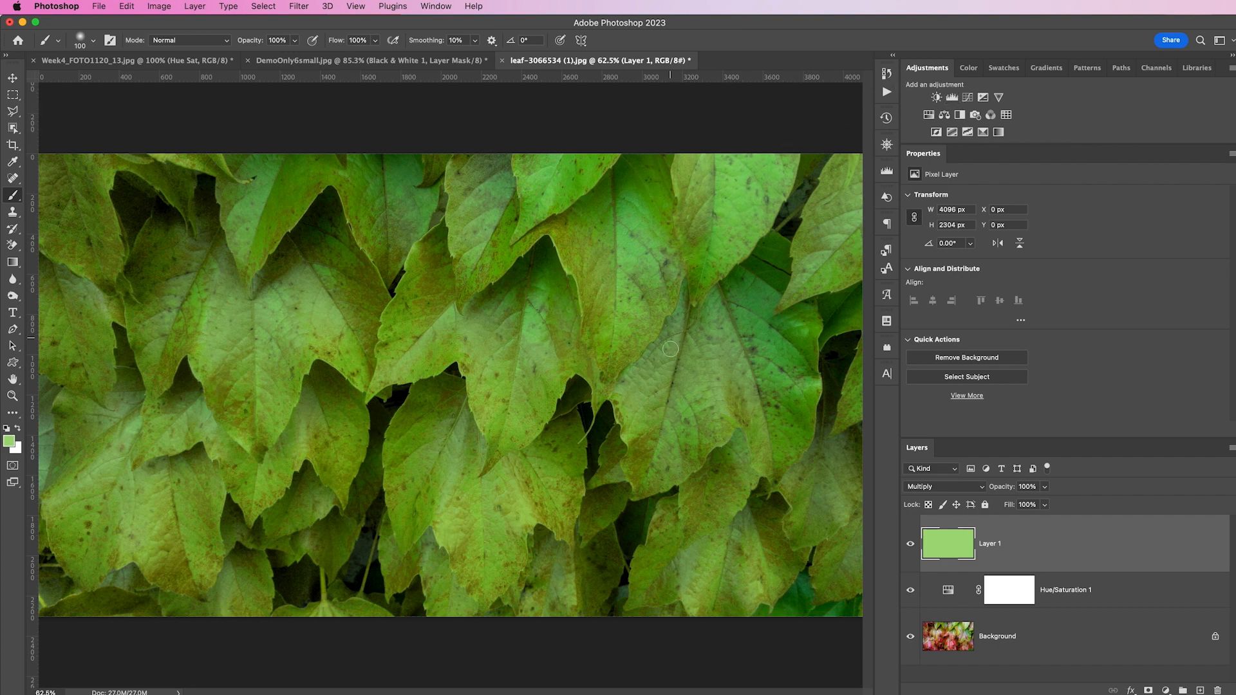
Step: Add a Levels adjustment layer above the green fill with input levels 17, 0.82 and 201, comparing against the original leaf photo
left_click(952, 97)
left_click_drag(1156, 291, 1122, 291)
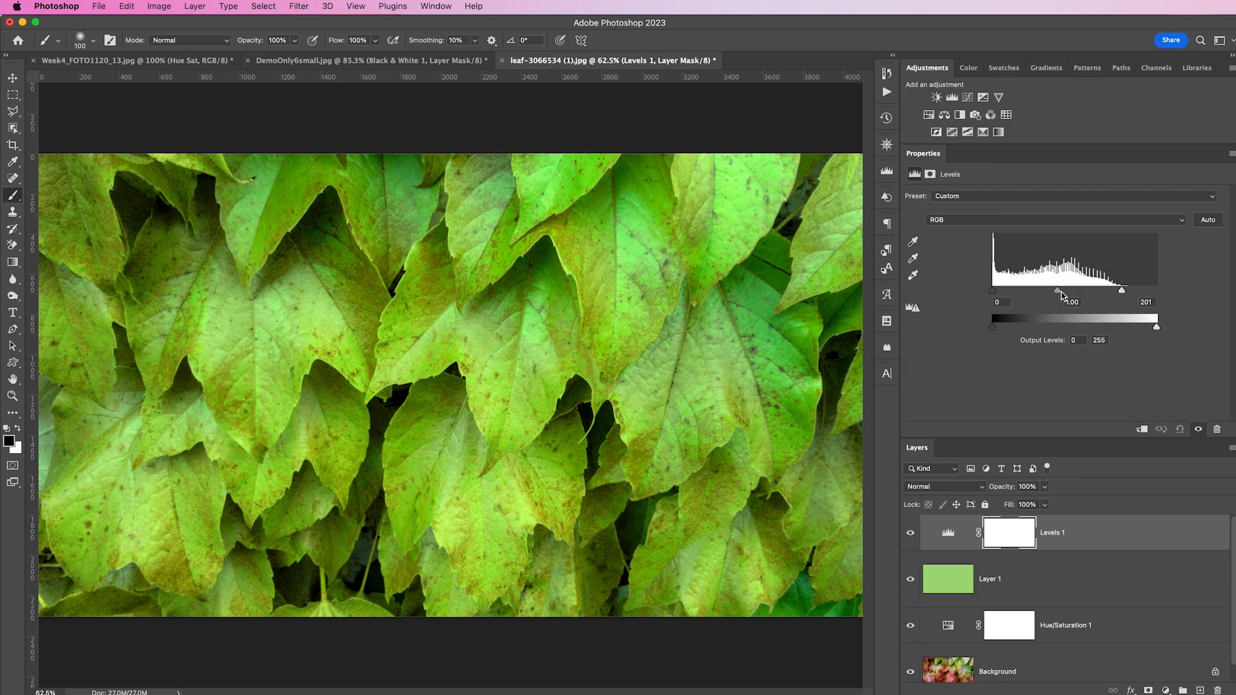
left_click(909, 672, "alt")
left_click(910, 671, "alt")
left_click_drag(996, 294, 1069, 293)
left_click(1063, 294)
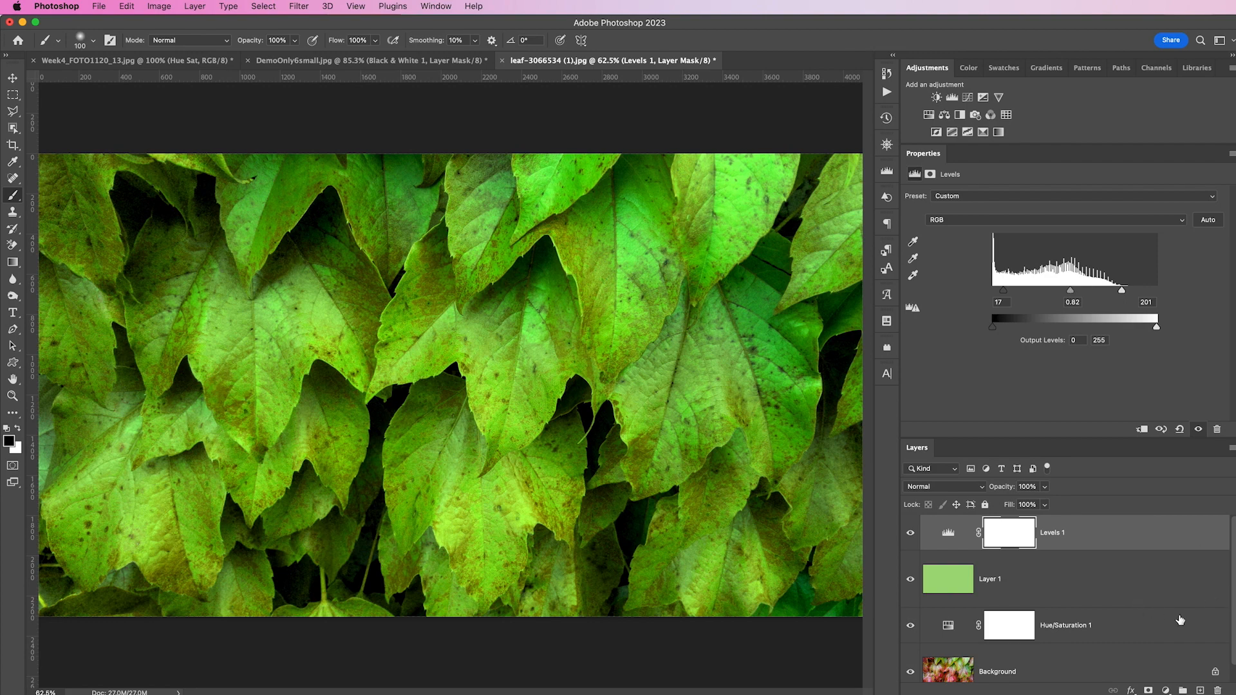
Step: Select the green fill layer and fine-tune the strength of the effect through its opacity
mouse_move(1005, 489)
left_mouse_down()
mouse_move(984, 488)
mouse_move(1017, 489)
left_mouse_up()
left_click(1049, 587)
left_click(983, 490)
left_click(996, 490)
left_click(1017, 489)
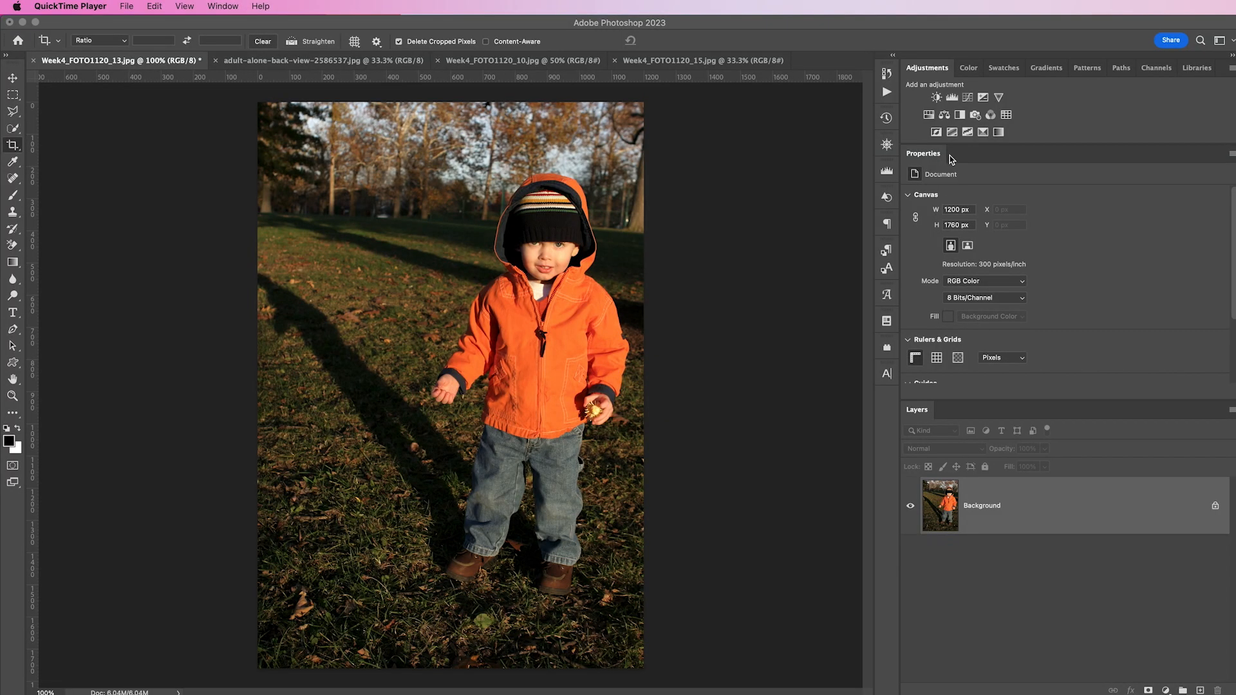
Step: Try a tinted Black & White adjustment on Week4_FOTO1120_13.jpg with Reds 43 and Yellows 76, and delete the adjustment layer
left_click(959, 115)
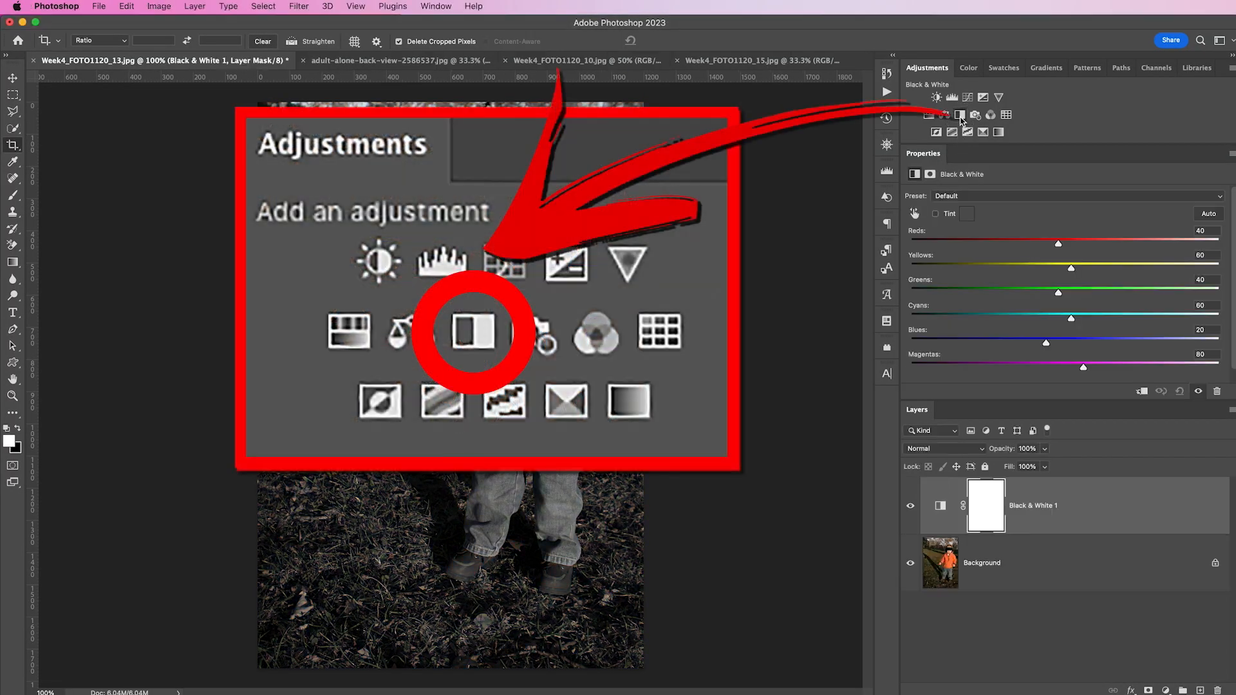
left_click(936, 214)
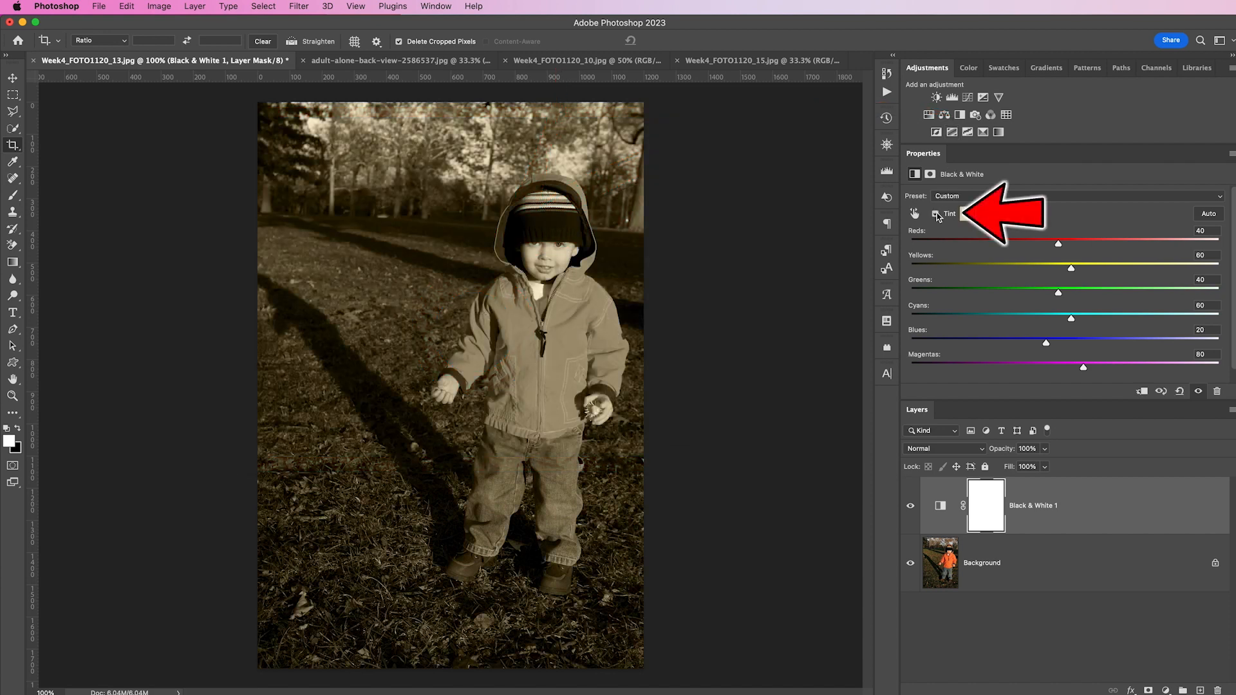
left_click_drag(1071, 267, 1060, 243)
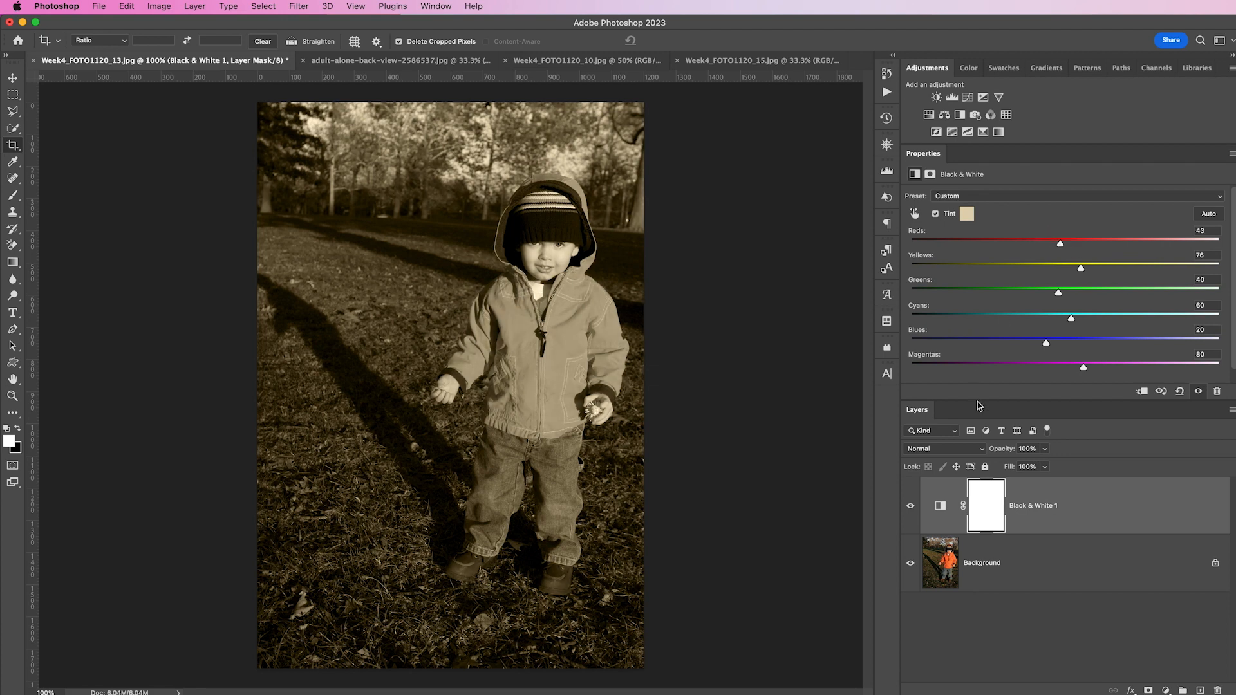
key("BackSpace")
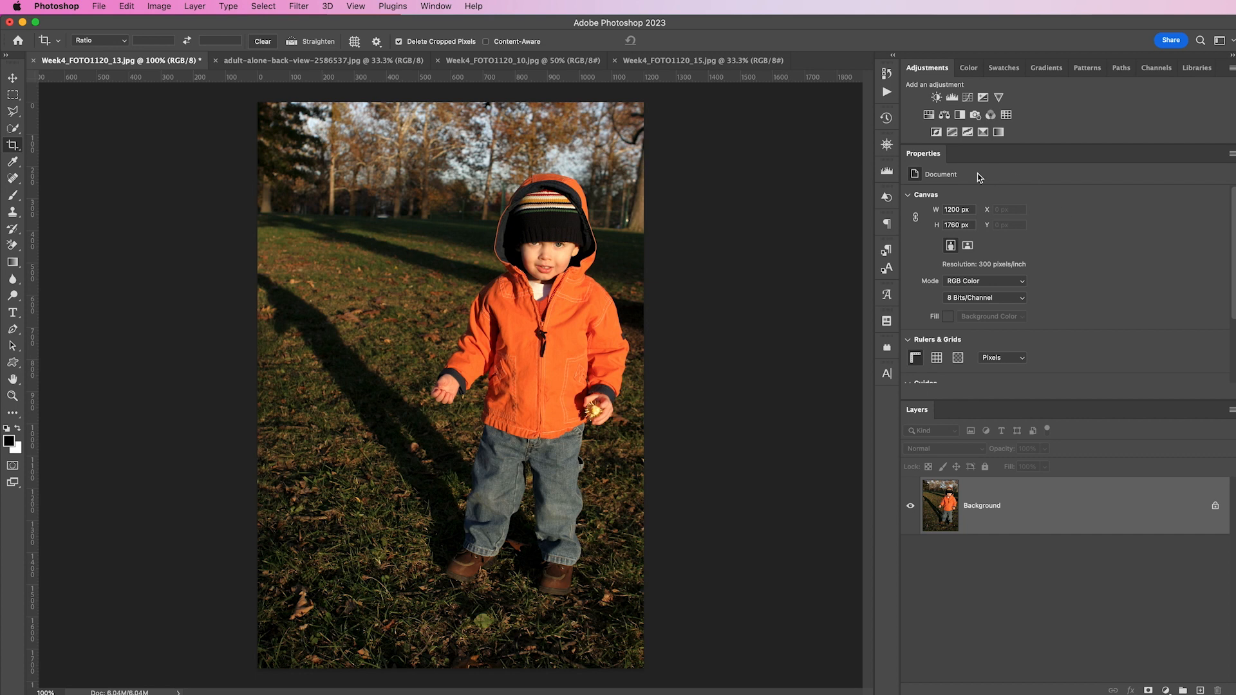
Step: Add a Hue/Saturation adjustment layer over the child photo with Colorize on, Hue 27, Saturation 22 and Lightness +5
left_click(928, 115)
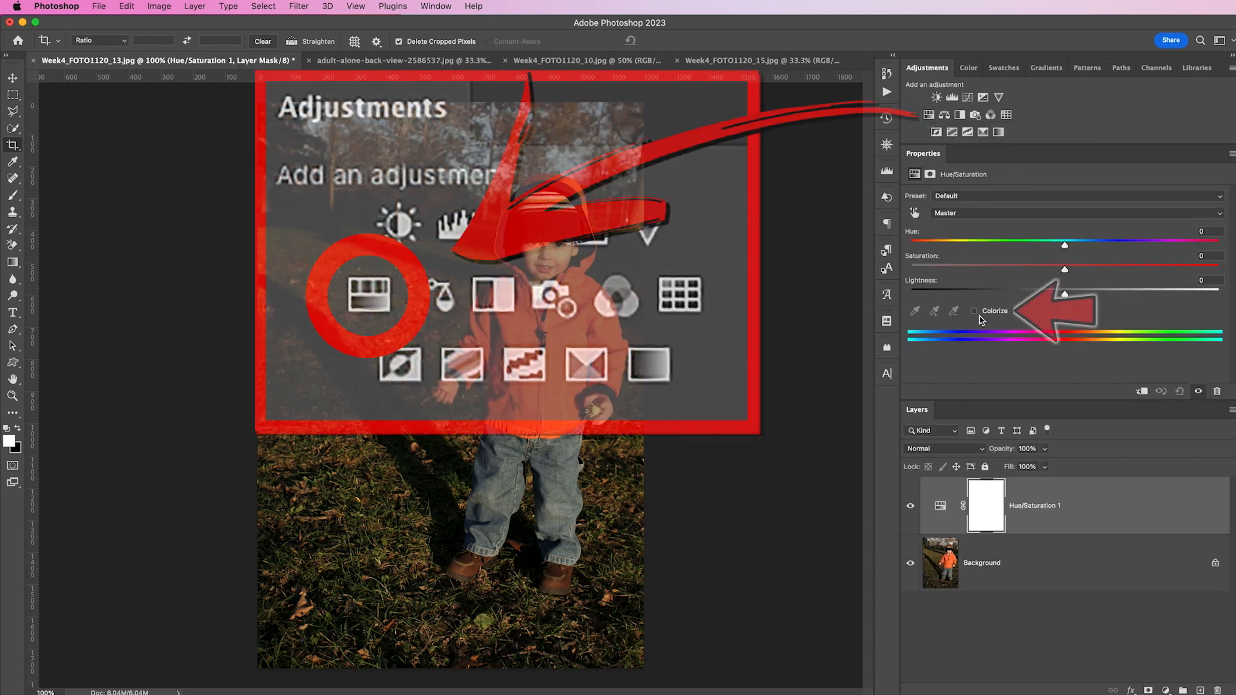
left_click(975, 312)
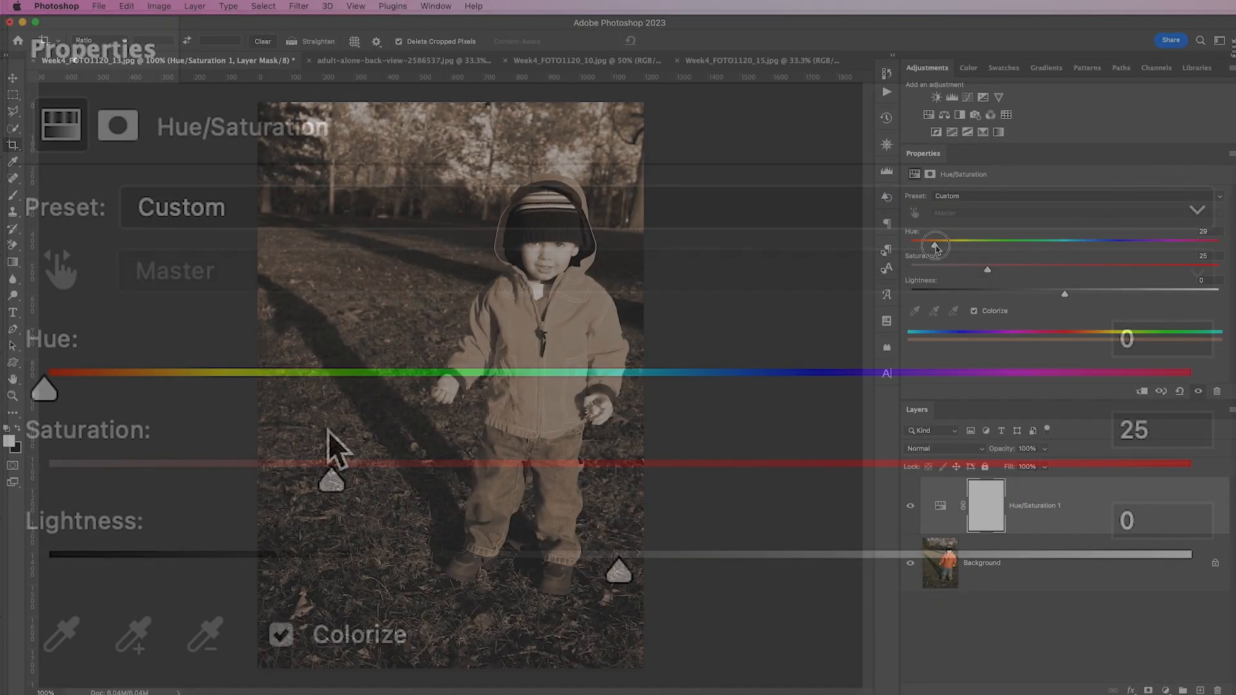
left_click_drag(935, 246, 1054, 273)
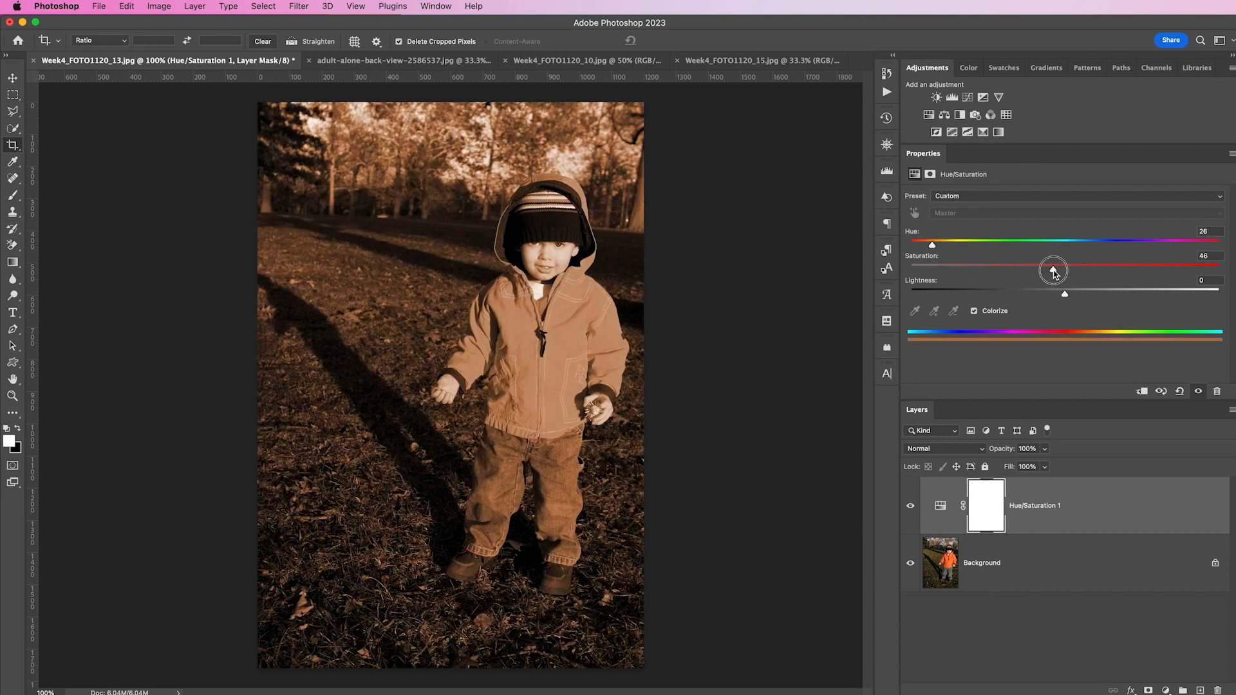
mouse_move(931, 247)
left_mouse_down()
mouse_move(947, 248)
mouse_move(921, 249)
mouse_move(934, 249)
left_mouse_up()
left_click_drag(1053, 269, 978, 271)
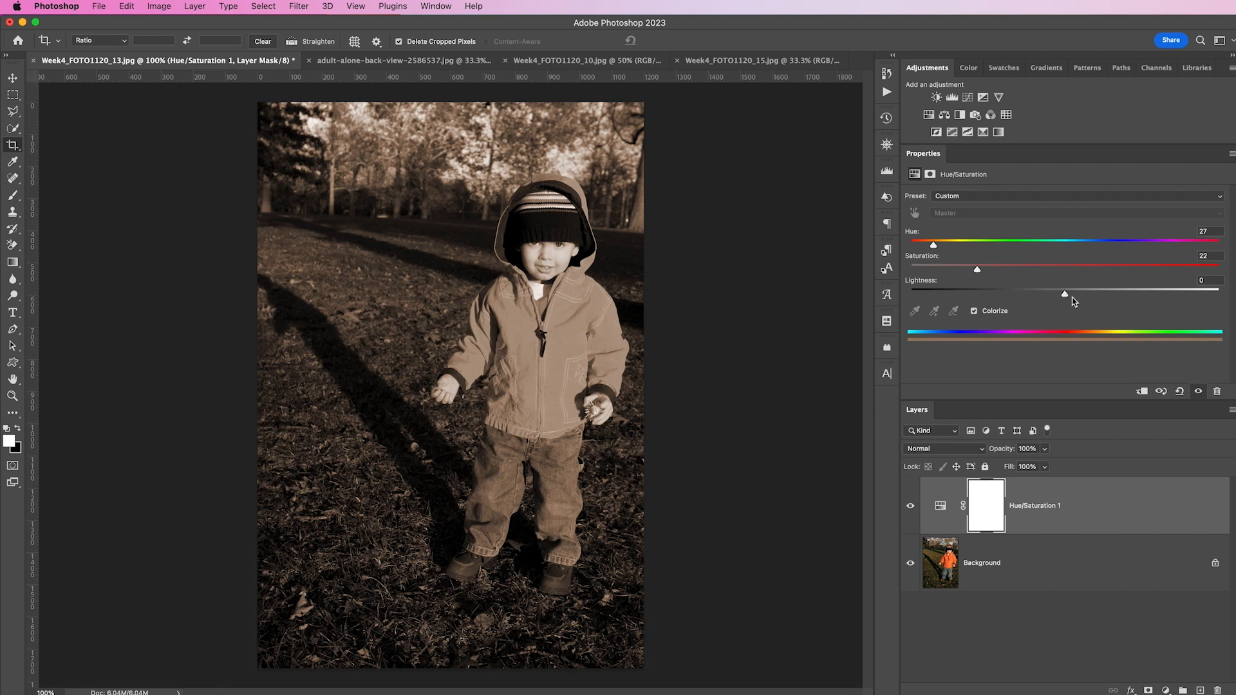
left_click_drag(1066, 297, 1074, 299)
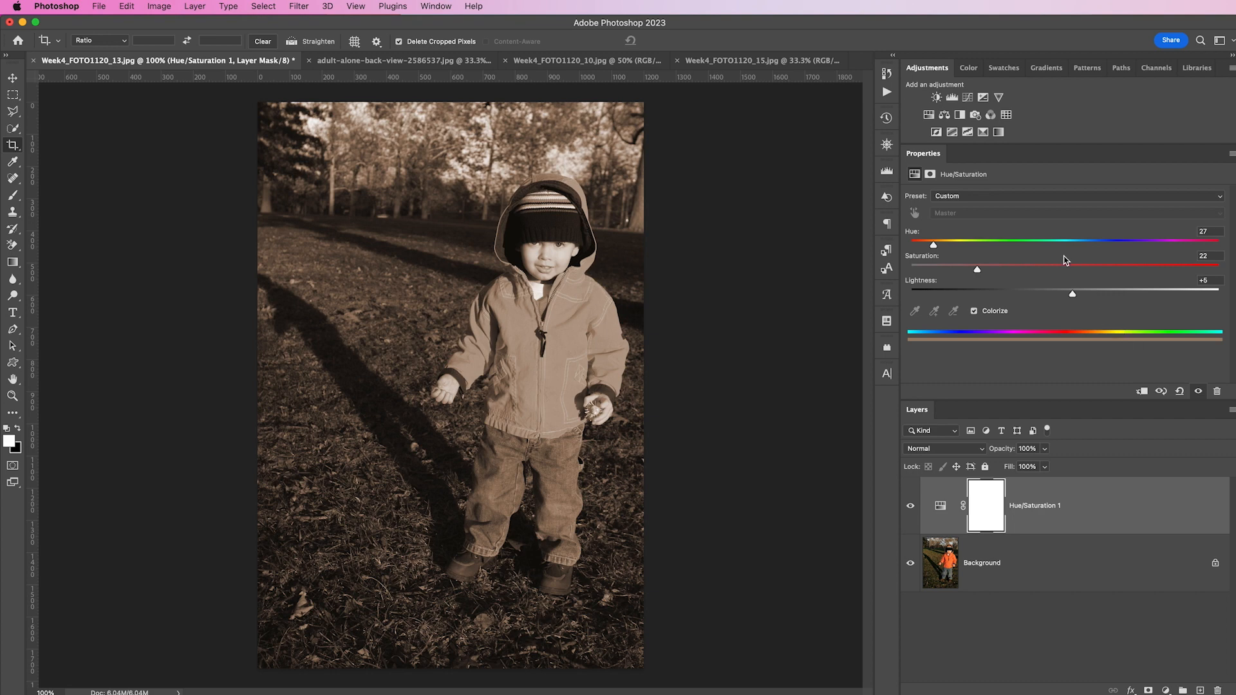
Step: Copy the sepia Hue/Saturation layer from Week4_FOTO1120_13.jpg onto adult-alone-back-view-2586537.jpg with the Move tool
left_click(435, 61)
key("v")
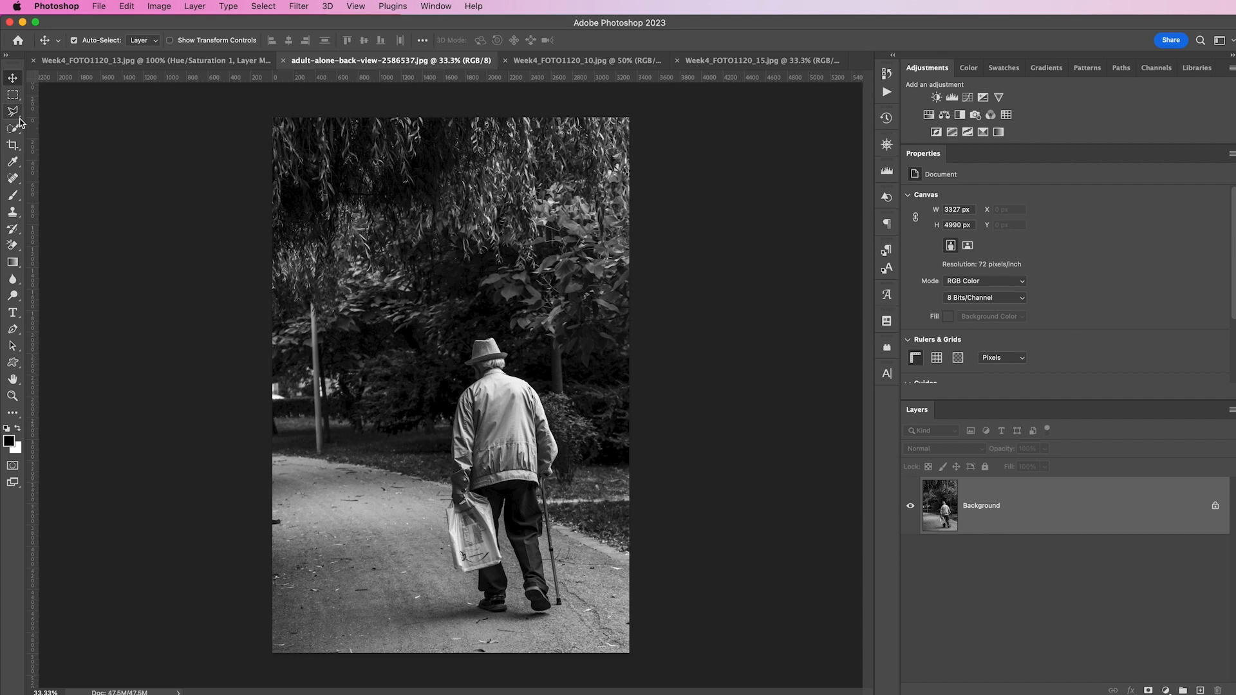
left_click(193, 60)
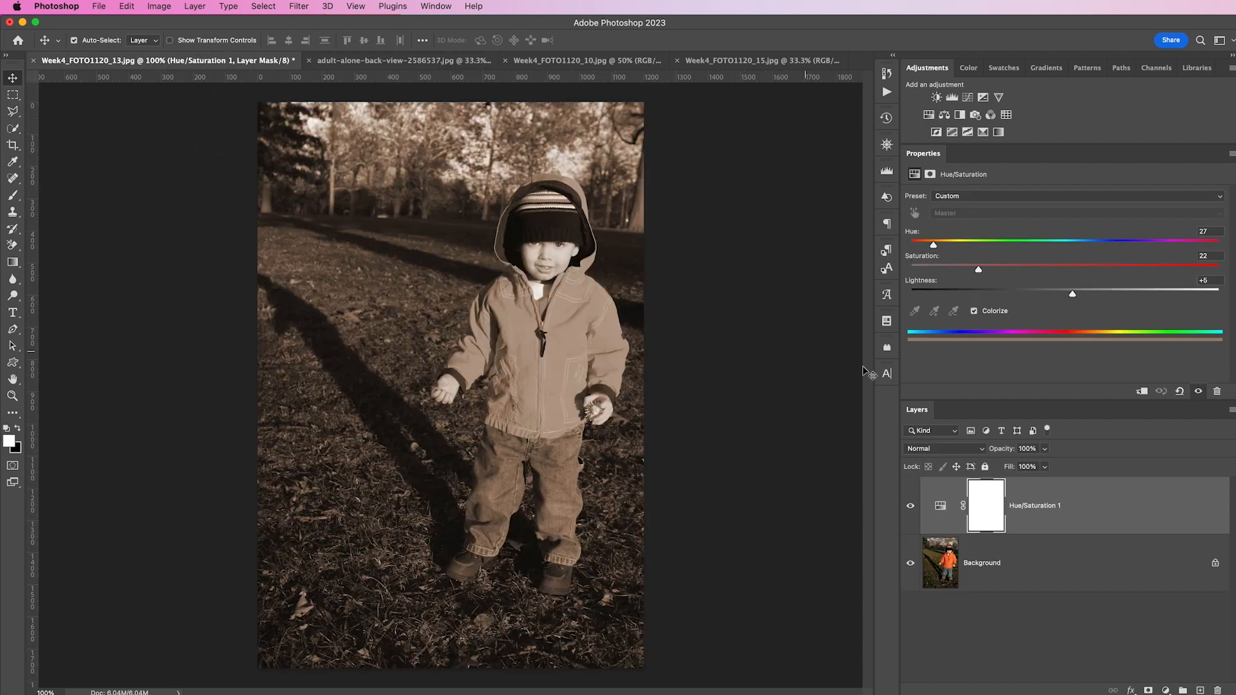
left_click(1110, 498)
left_click_drag(1110, 498, 512, 344)
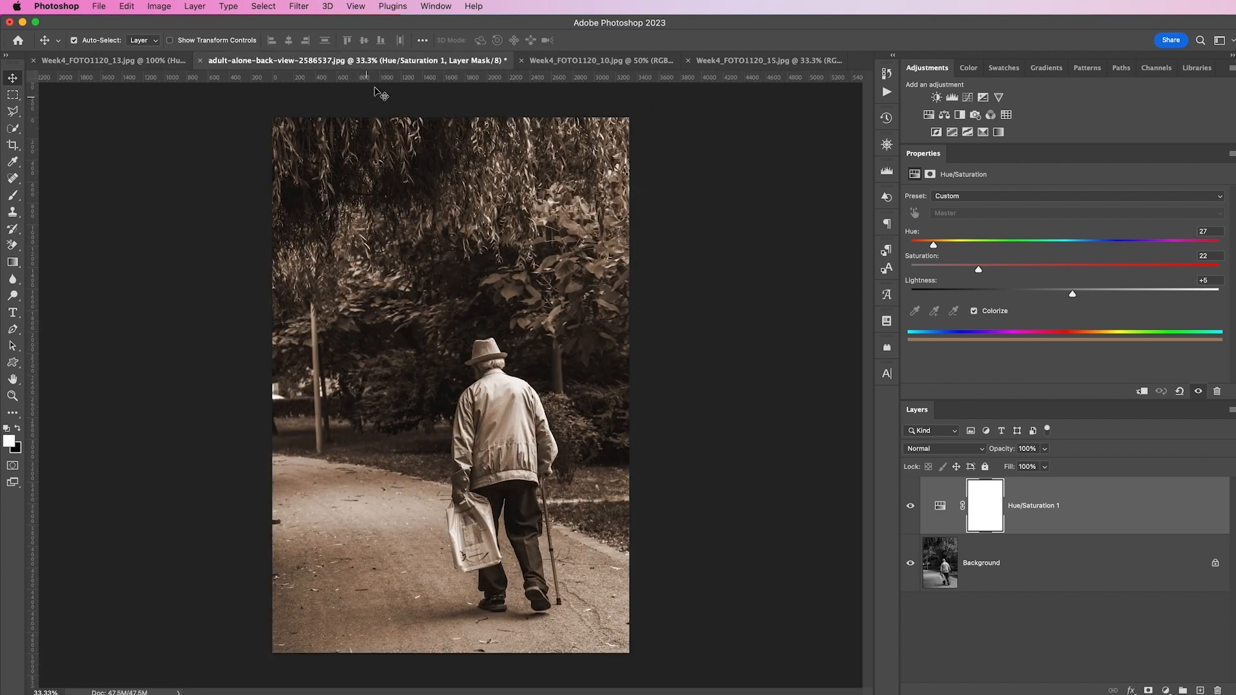
Step: Copy the sepia Hue/Saturation layer onto Week4_FOTO1120_10.jpg and Week4_FOTO1120_15.jpg
left_click(1096, 519)
left_click_drag(1097, 520, 491, 440)
left_click_drag(1068, 499, 566, 379)
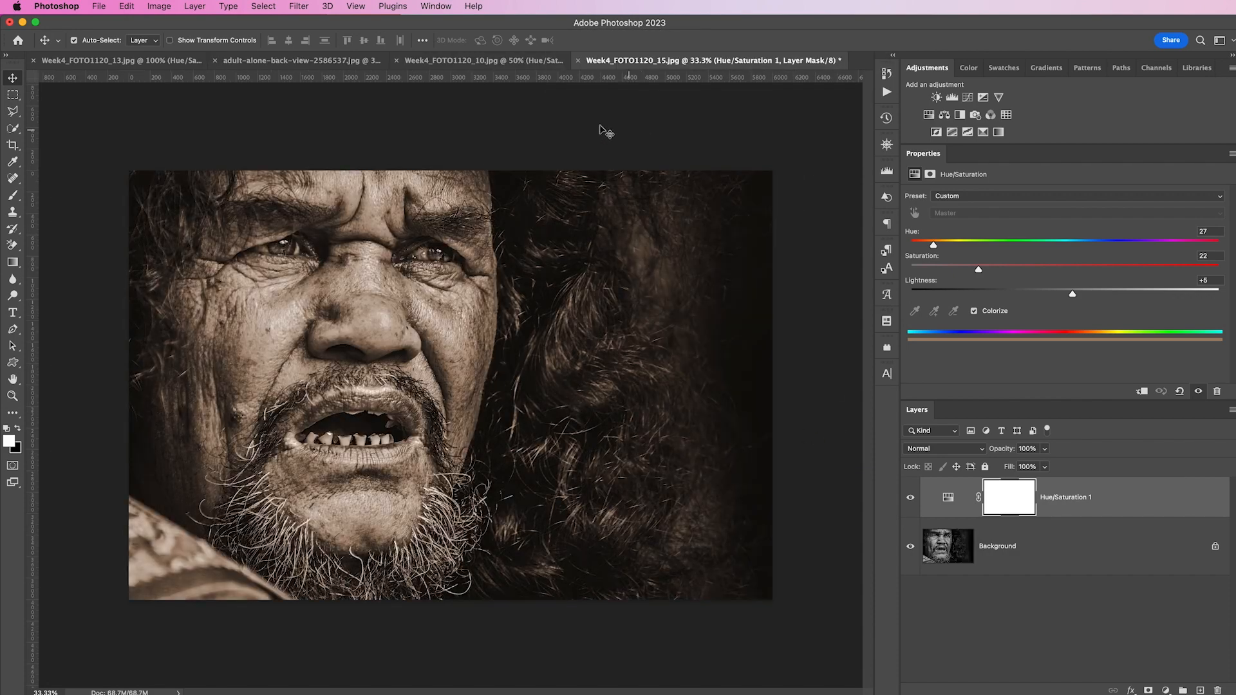
Step: Review the sepia tone across the other open photos, ending at Week4_FOTO1120_13.jpg
left_click(501, 61)
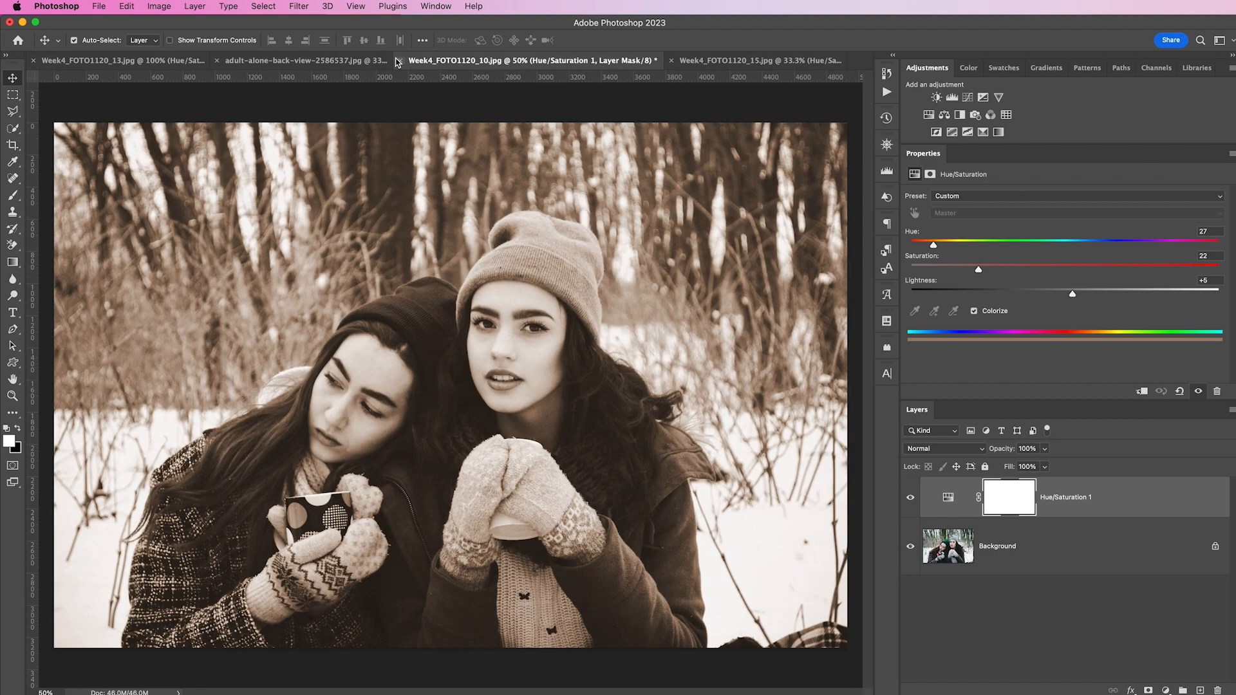
left_click(323, 61)
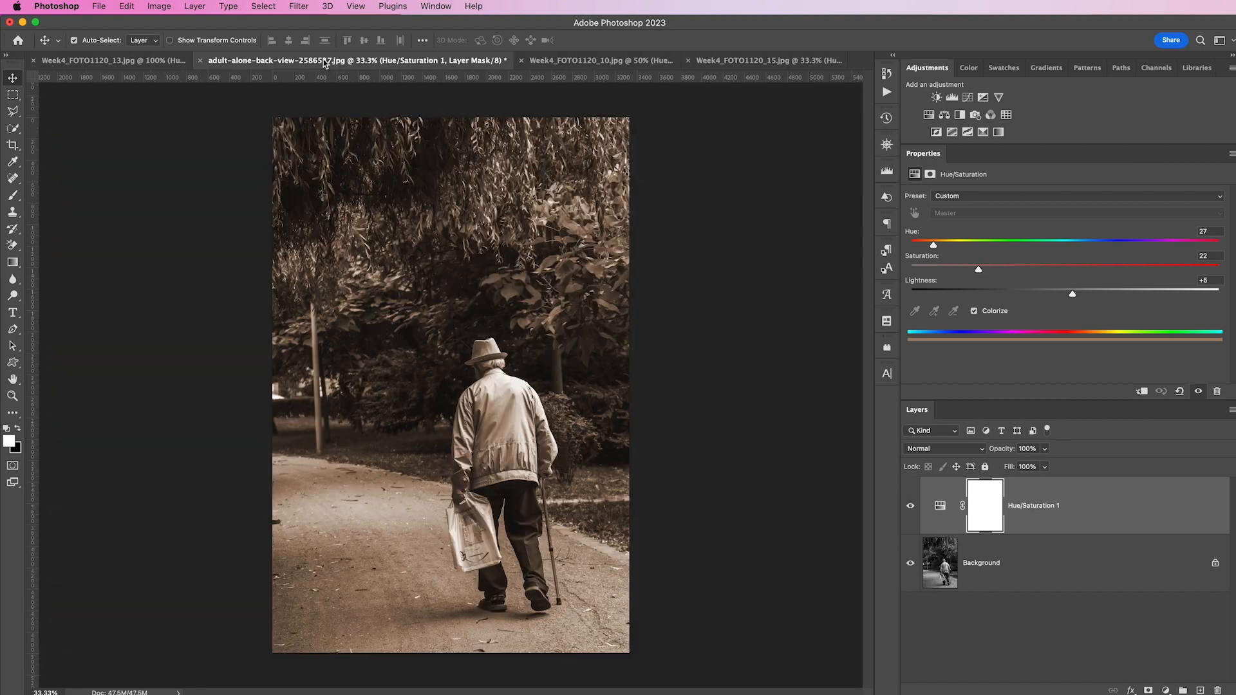
left_click(108, 60)
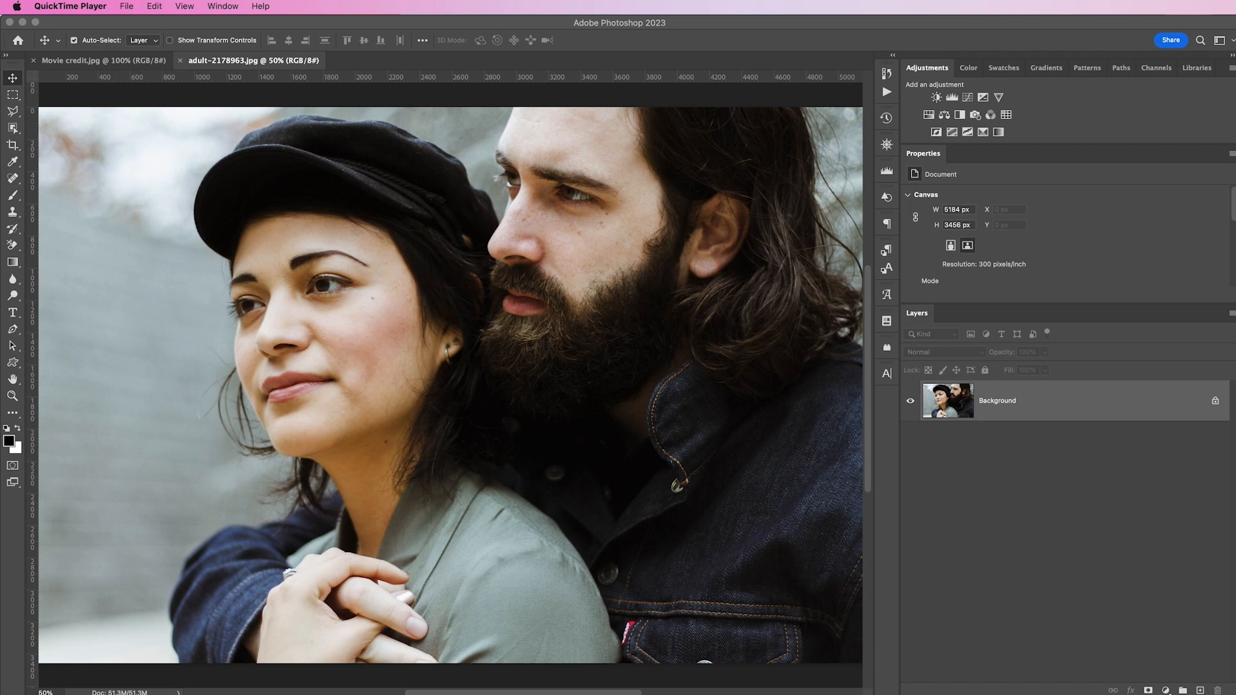
Step: Add a Black & White adjustment layer to adult-2178963.jpg with Reds 92 and Yellows 99, and enlarge the adjustment's settings area
left_click(959, 116)
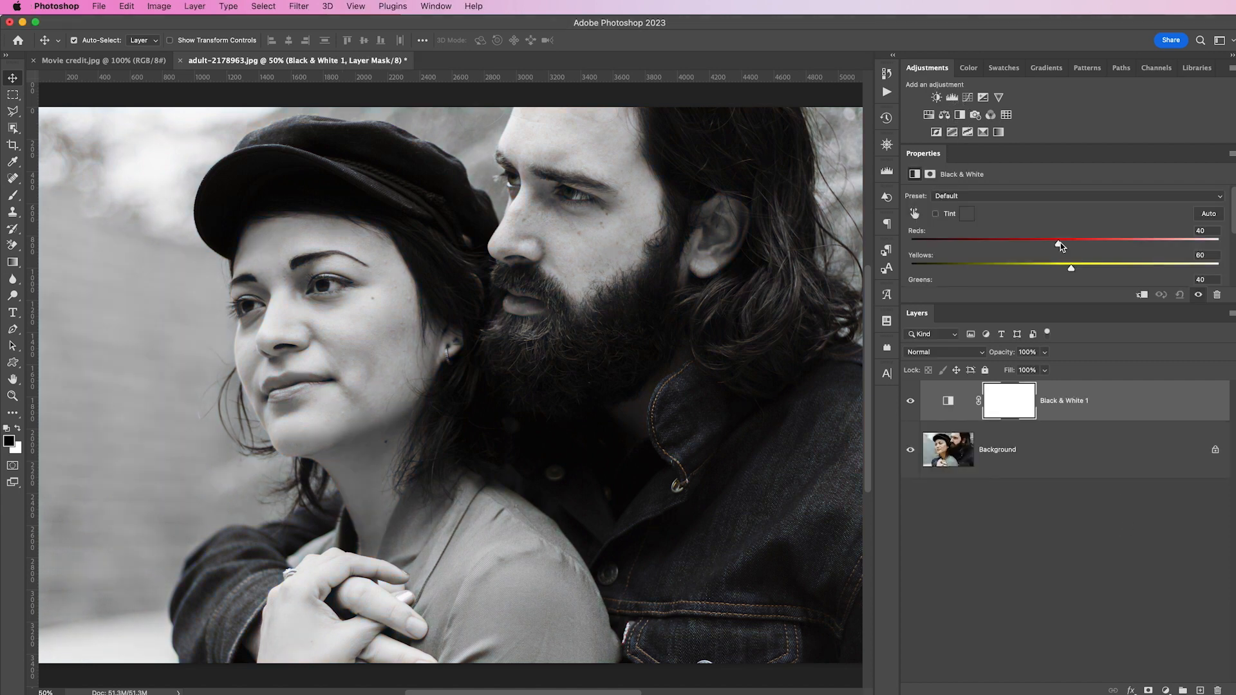
left_click_drag(1059, 245, 1103, 270)
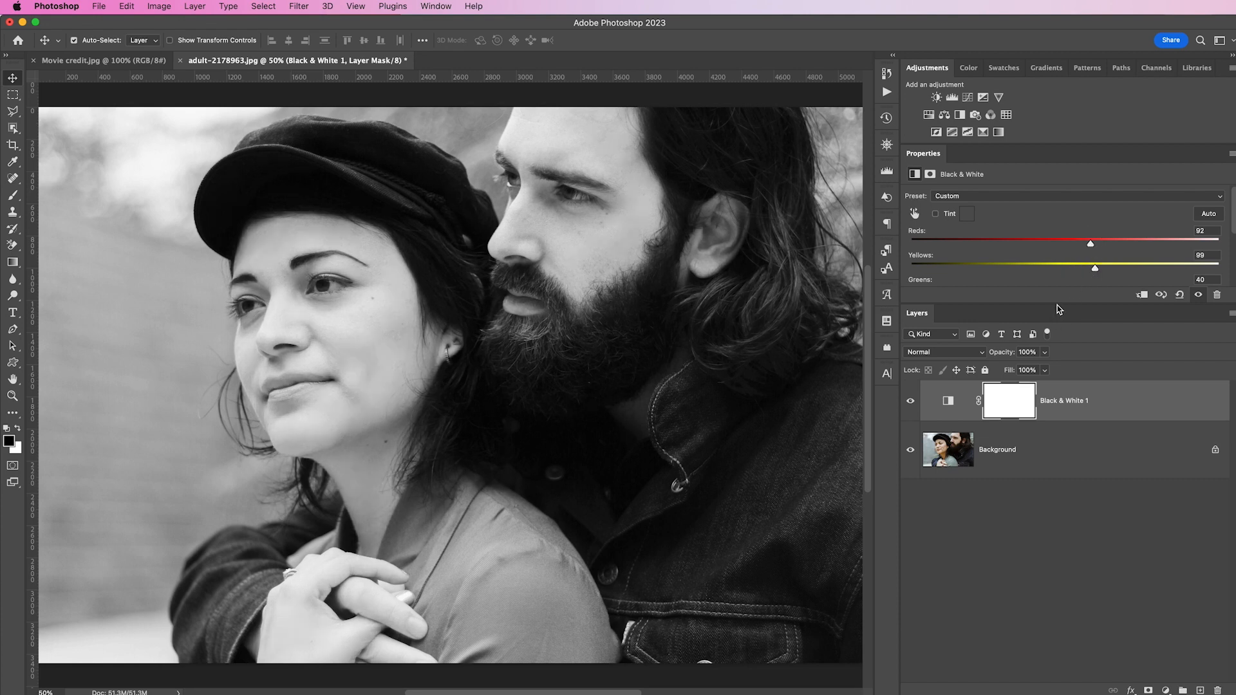
left_click_drag(1057, 305, 1060, 399)
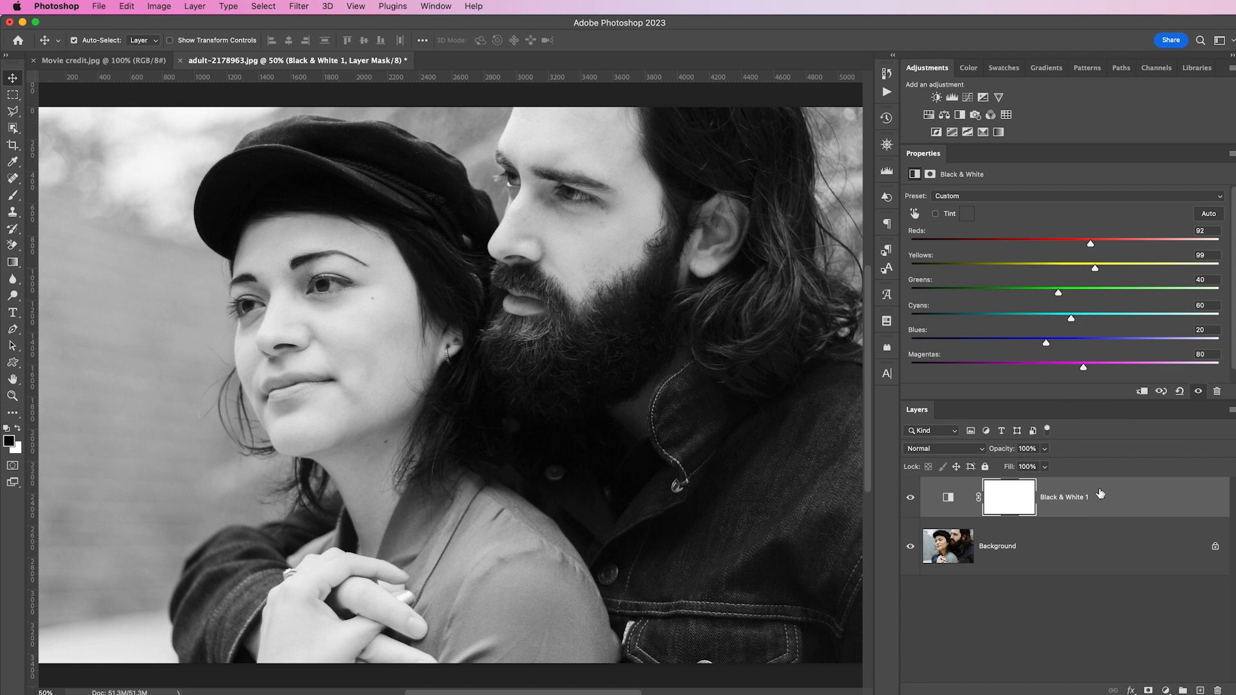
Step: Add a Hue/Saturation layer above the Black & White layer with Colorize on, Hue 232, Saturation 34 and Lightness +28
left_click(928, 116)
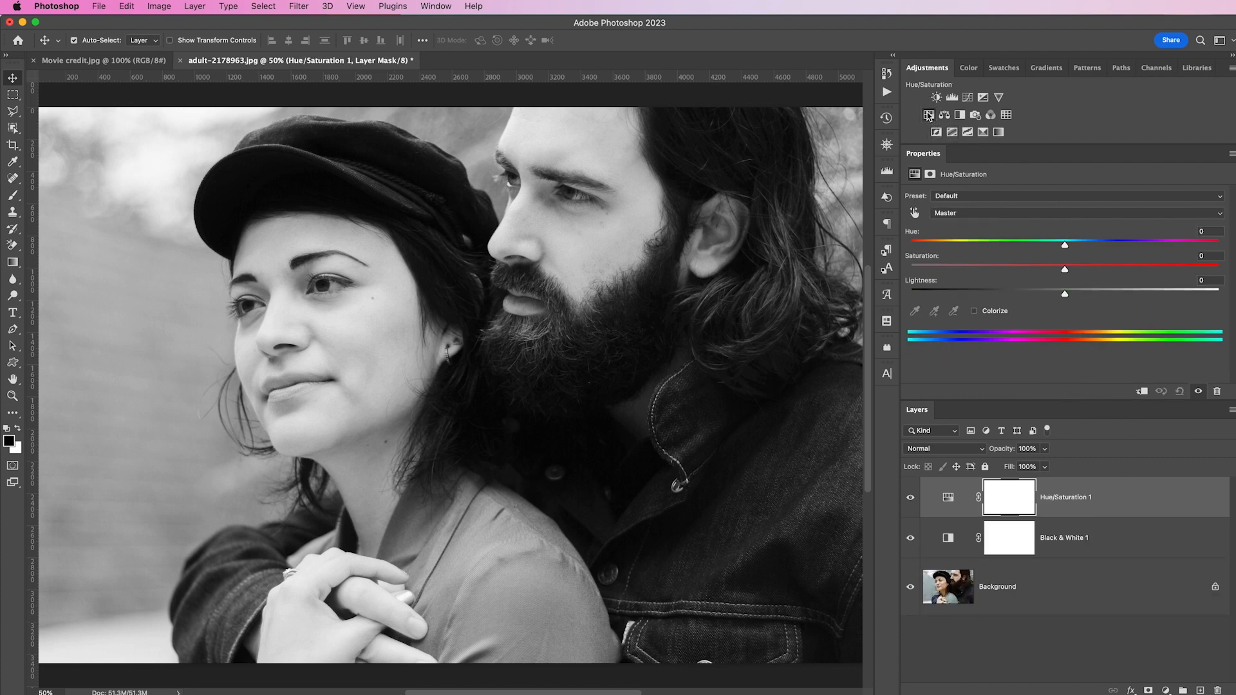
left_click_drag(1064, 243, 1111, 245)
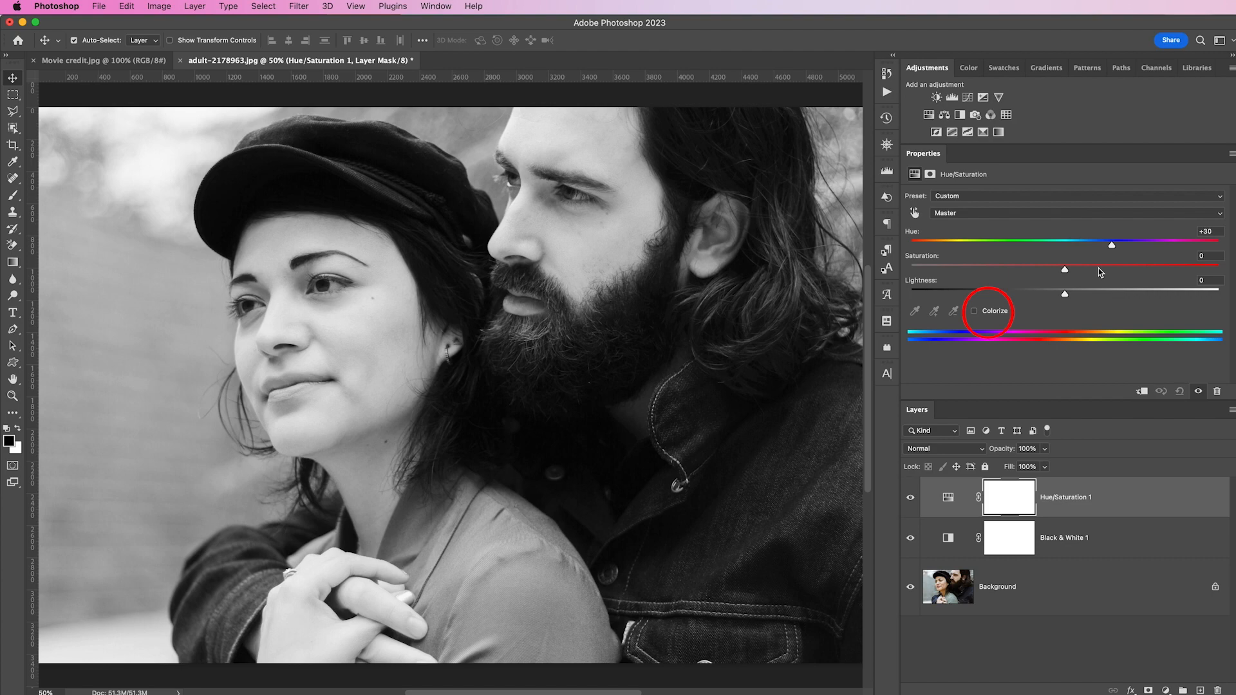
left_click(973, 312)
left_click_drag(912, 245, 1109, 250)
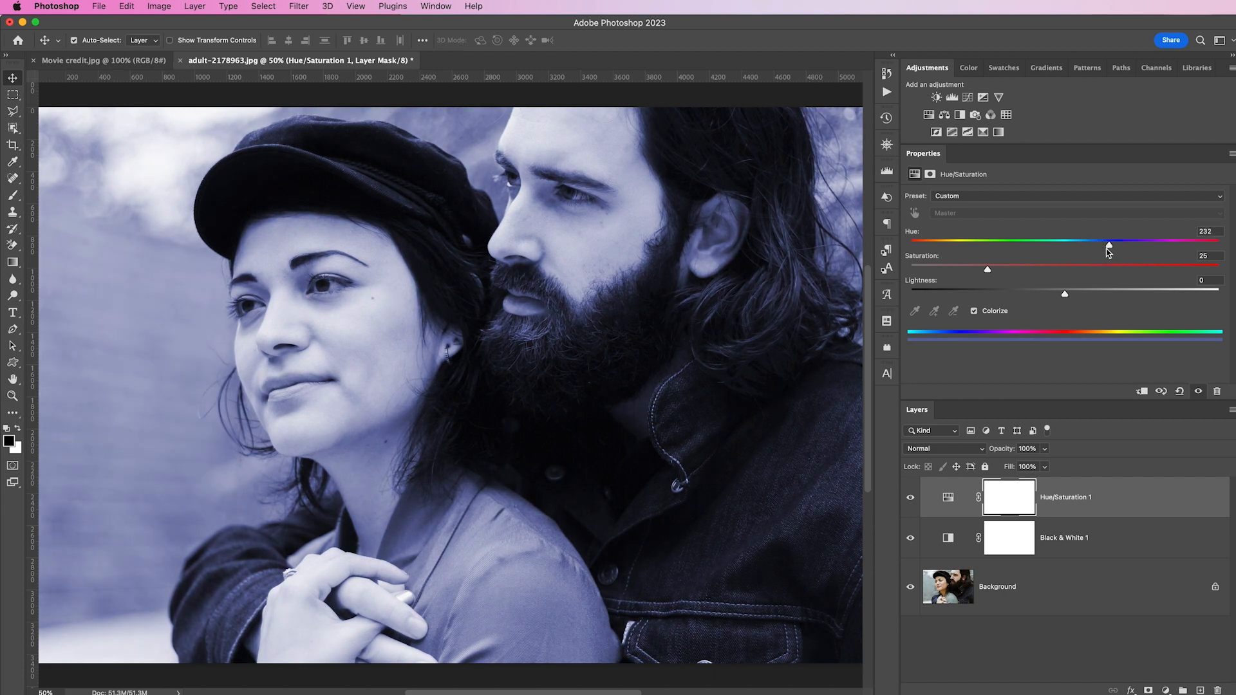
left_click_drag(989, 273, 1017, 273)
mouse_move(1064, 297)
left_mouse_down()
mouse_move(1096, 297)
mouse_move(1050, 297)
left_mouse_up()
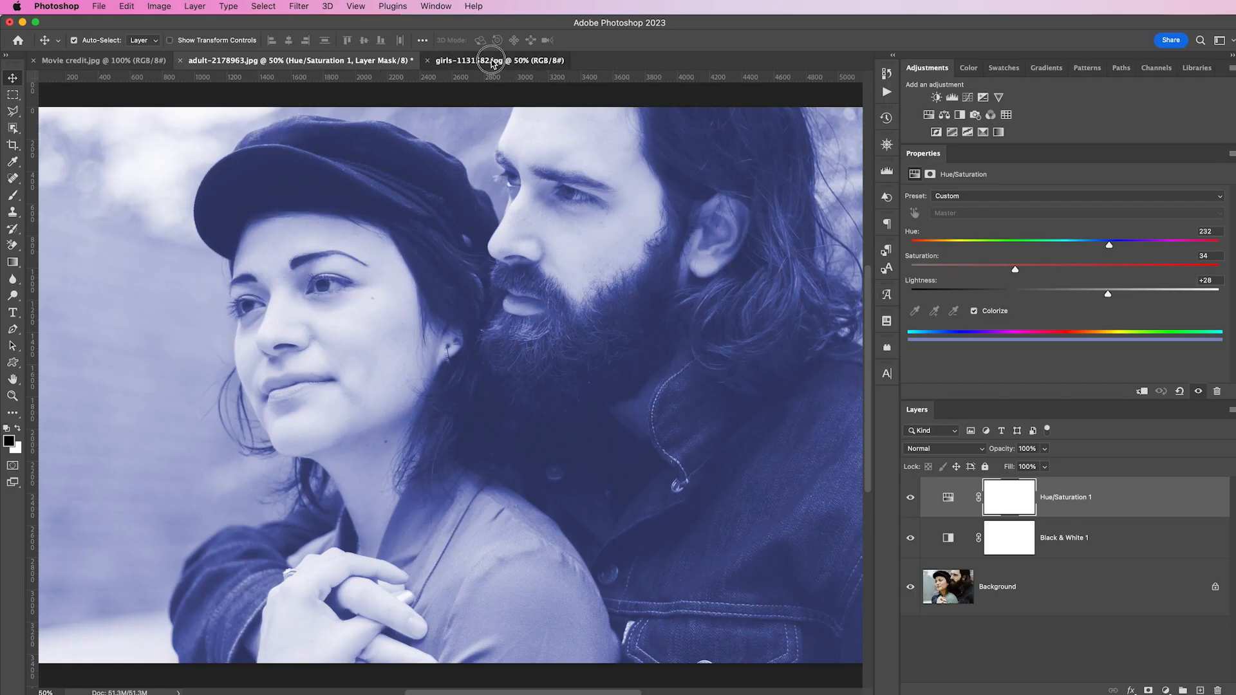
Step: Copy the Hue/Saturation and Black & White adjustment layers together onto girls-1131582.jpg and compare the two toned photos
left_click(492, 61)
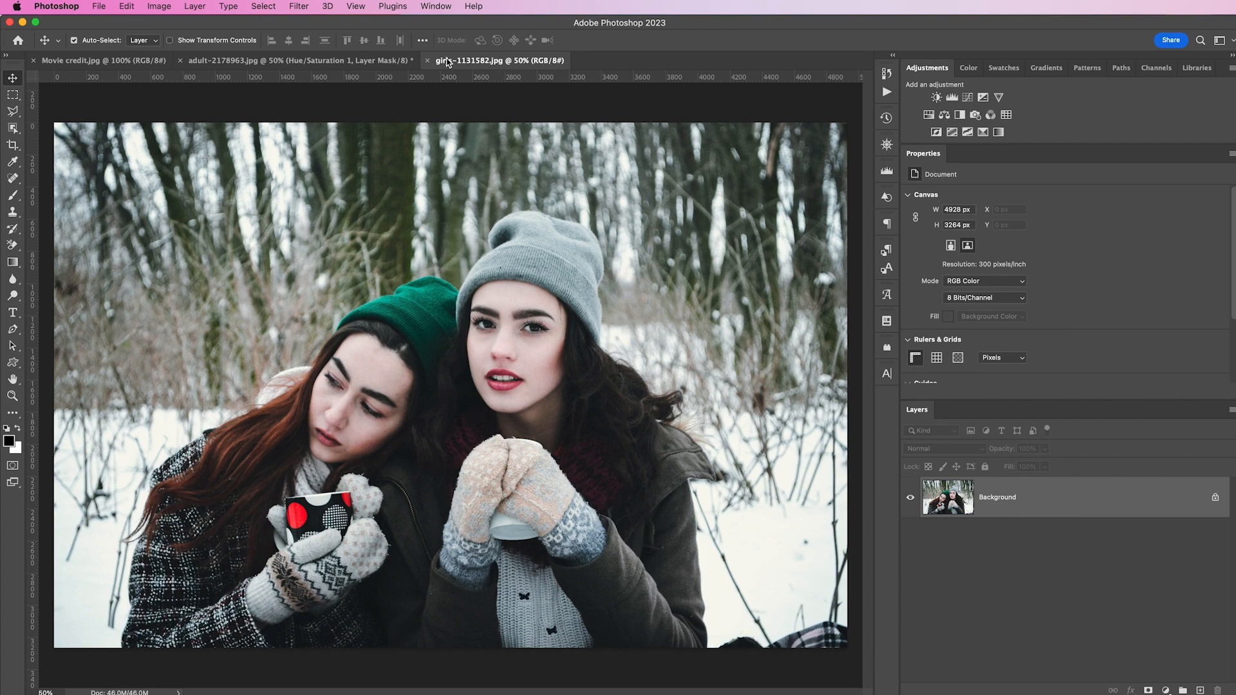
left_click(355, 61)
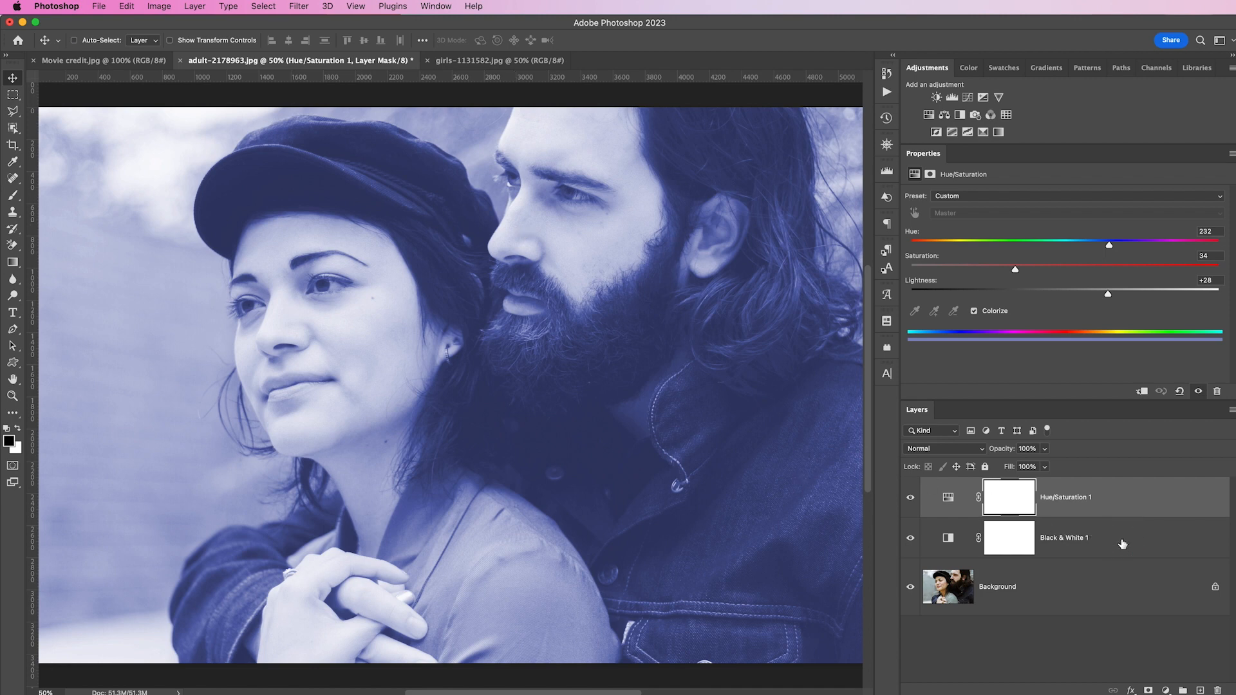
left_click(1122, 543, "super")
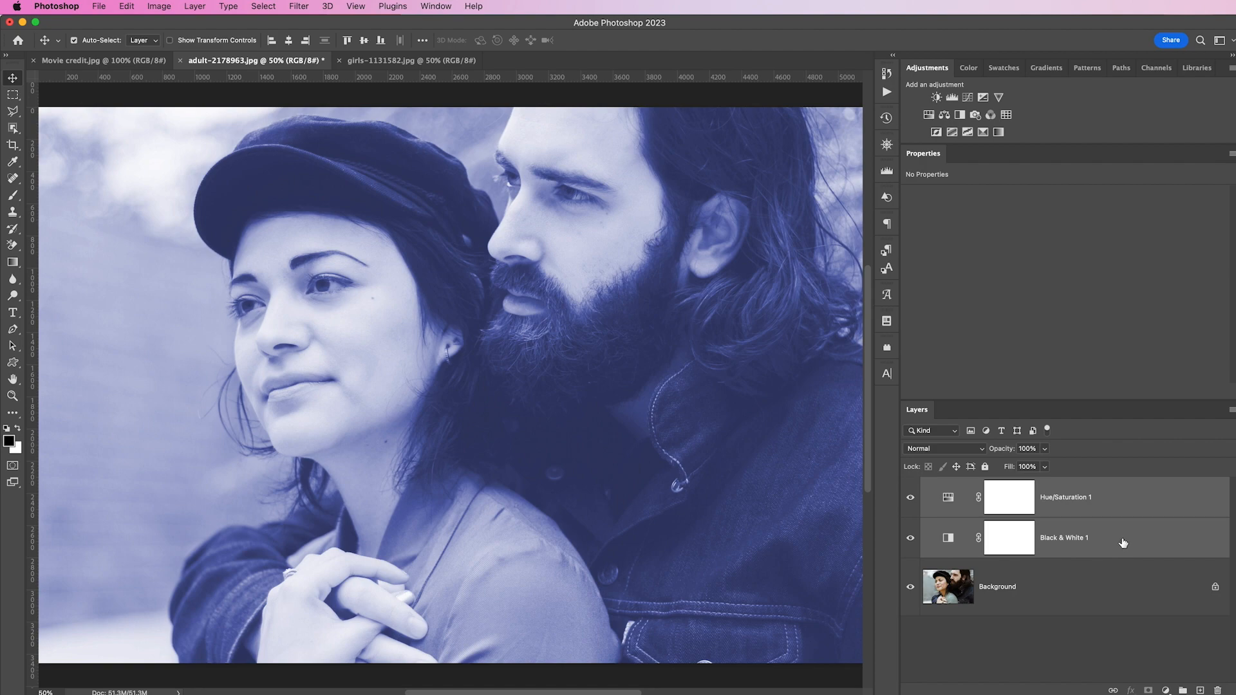
left_click(1137, 508)
left_click_drag(1137, 508, 602, 348)
left_click_drag(601, 347, 603, 349)
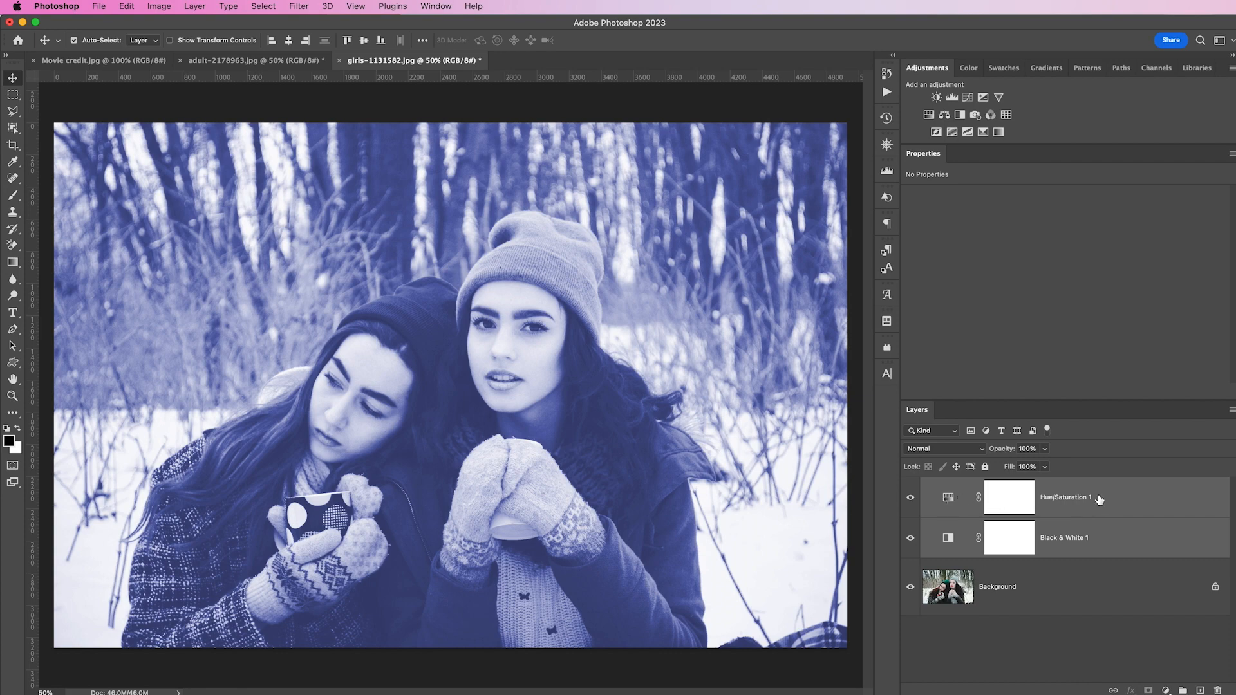
left_click(293, 60)
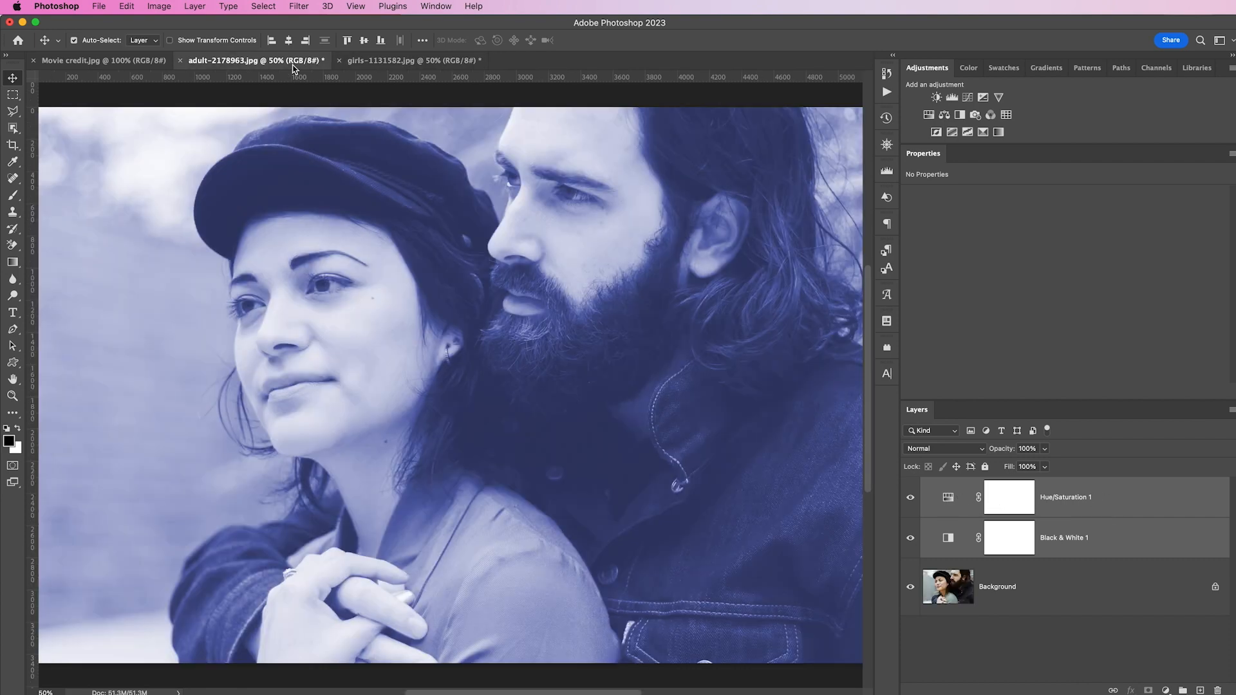
left_click(378, 60)
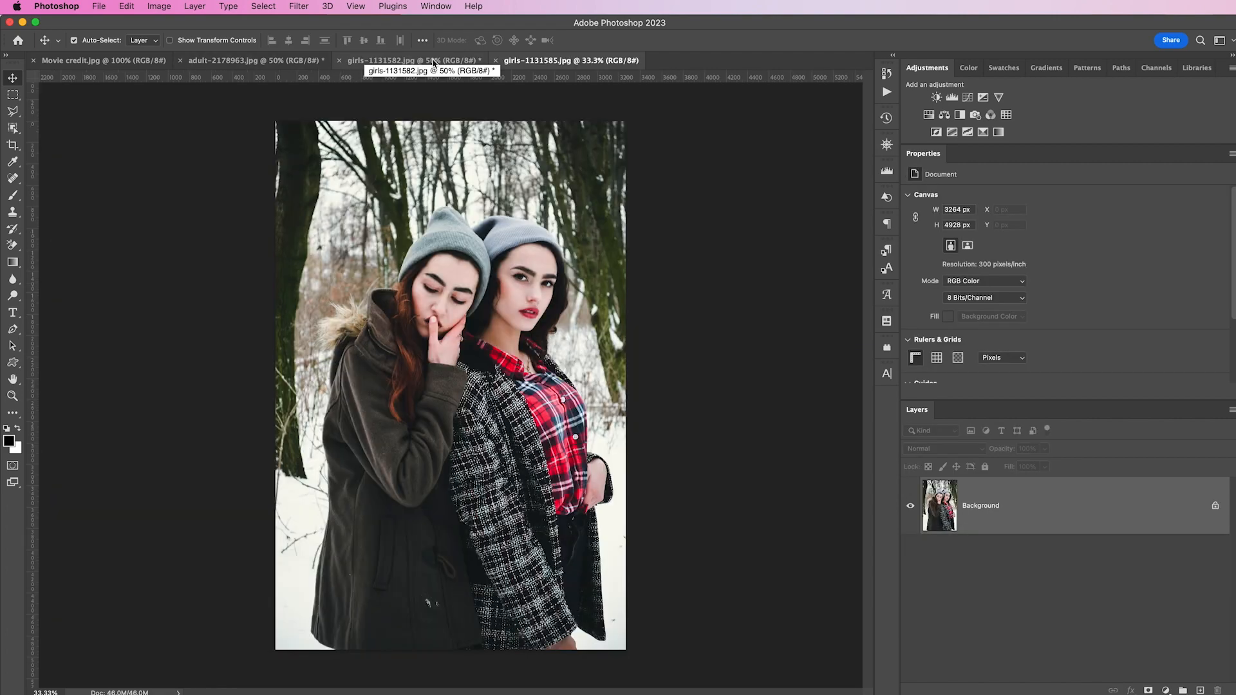
Step: Copy the Hue/Saturation and Black & White adjustment layers from girls-1131582.jpg onto girls-1131585.jpg and compare the two toned photos
left_click(433, 63)
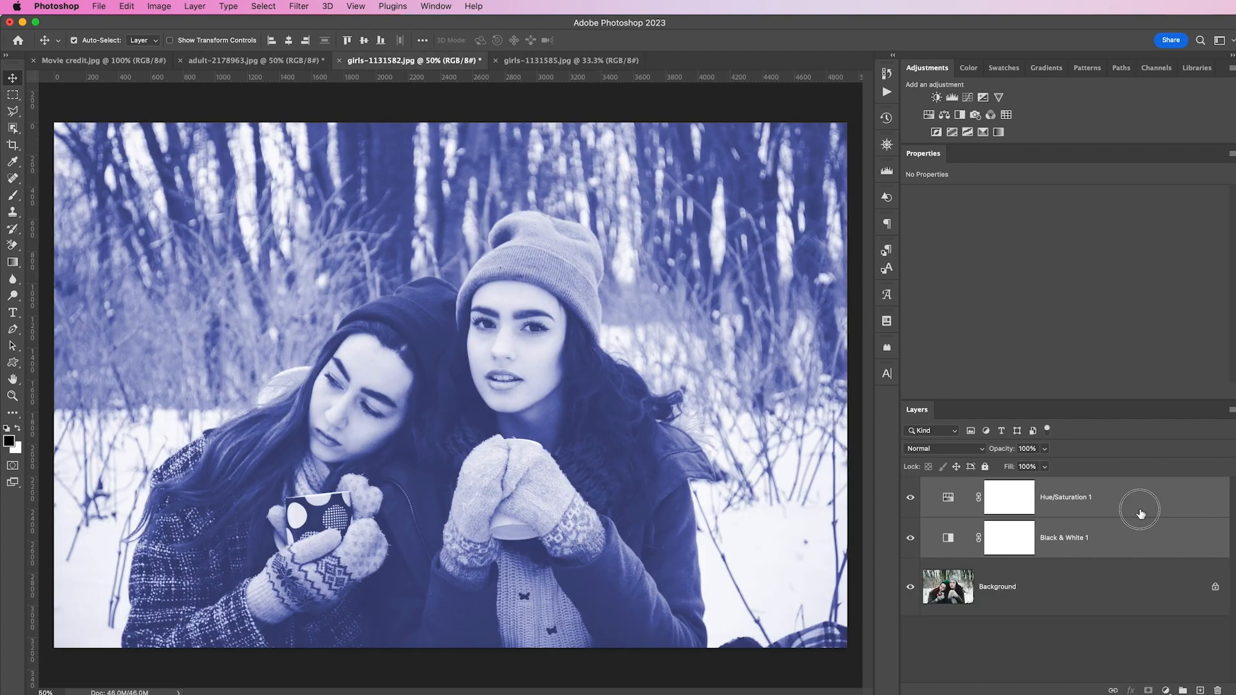
left_click_drag(1073, 496, 554, 332)
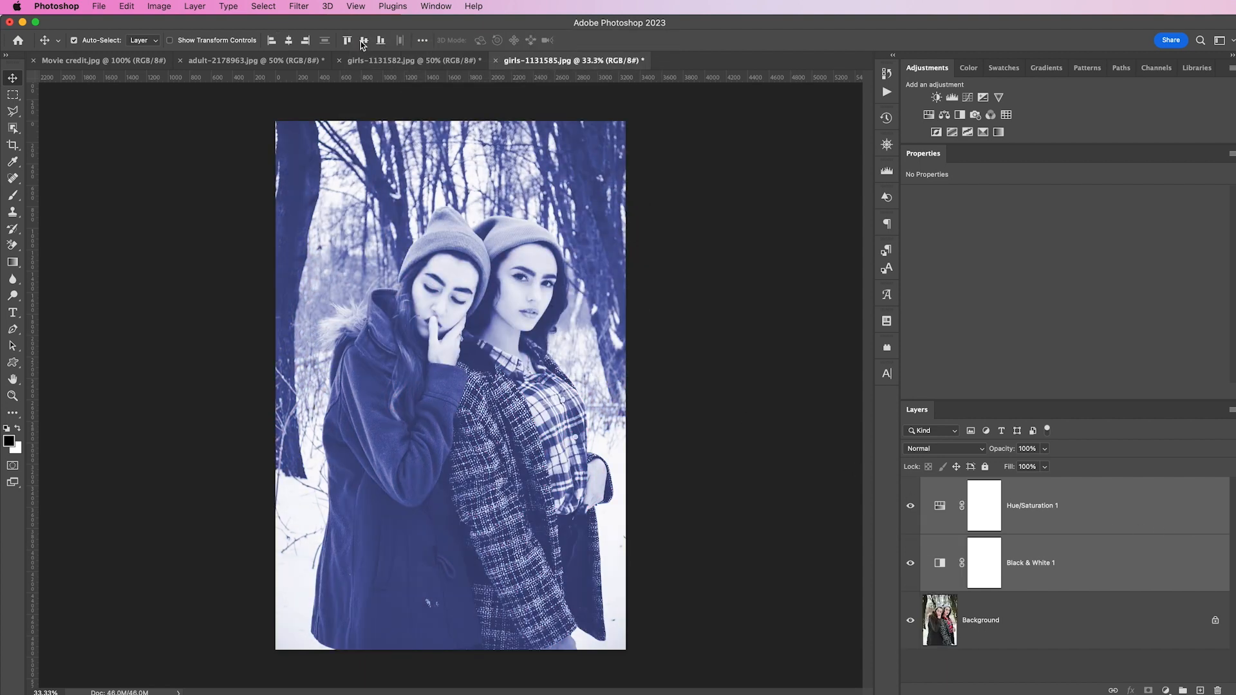
left_click(407, 62)
left_click(532, 60)
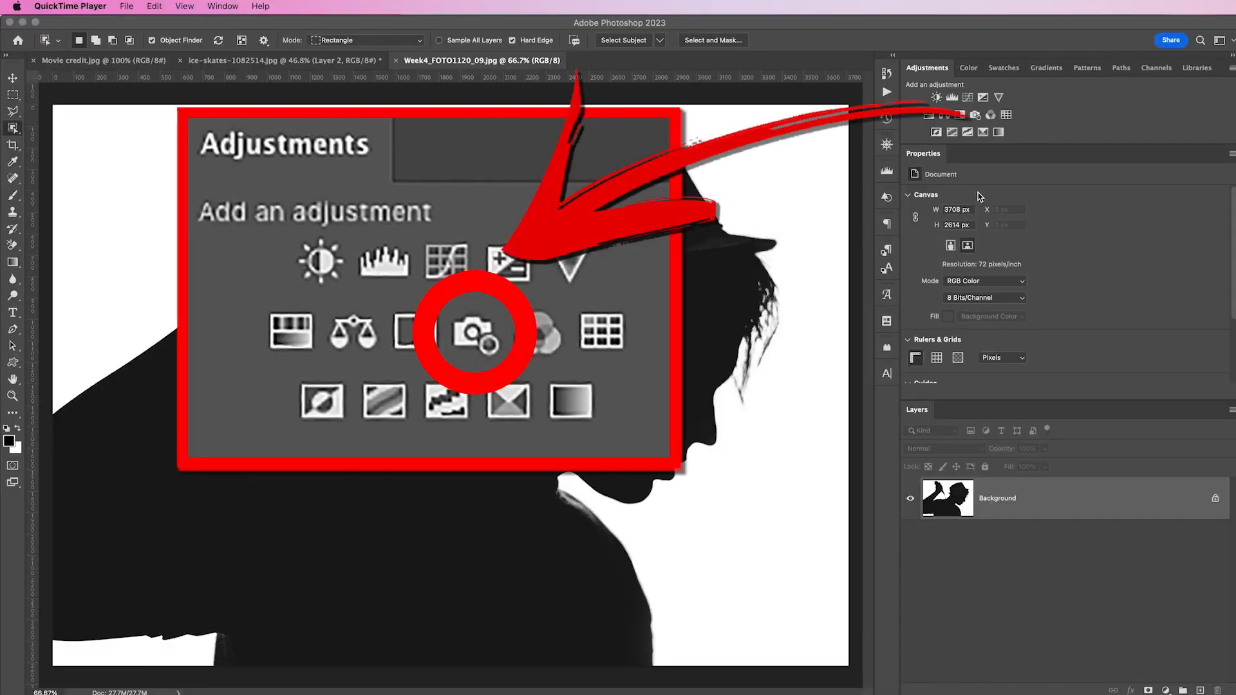
Step: Try a Photo Filter adjustment layer with a custom bright blue color on the silhouette photo Week4_FOTO1120_09.jpg
left_click(975, 116)
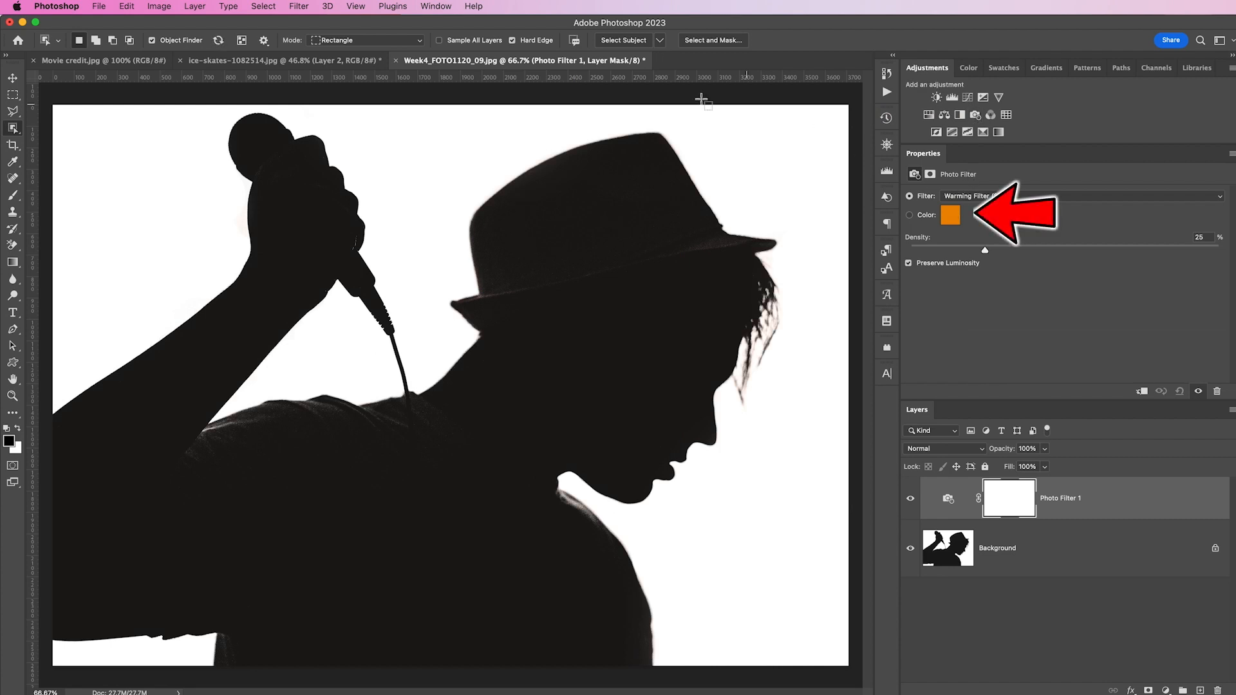
left_click(908, 217)
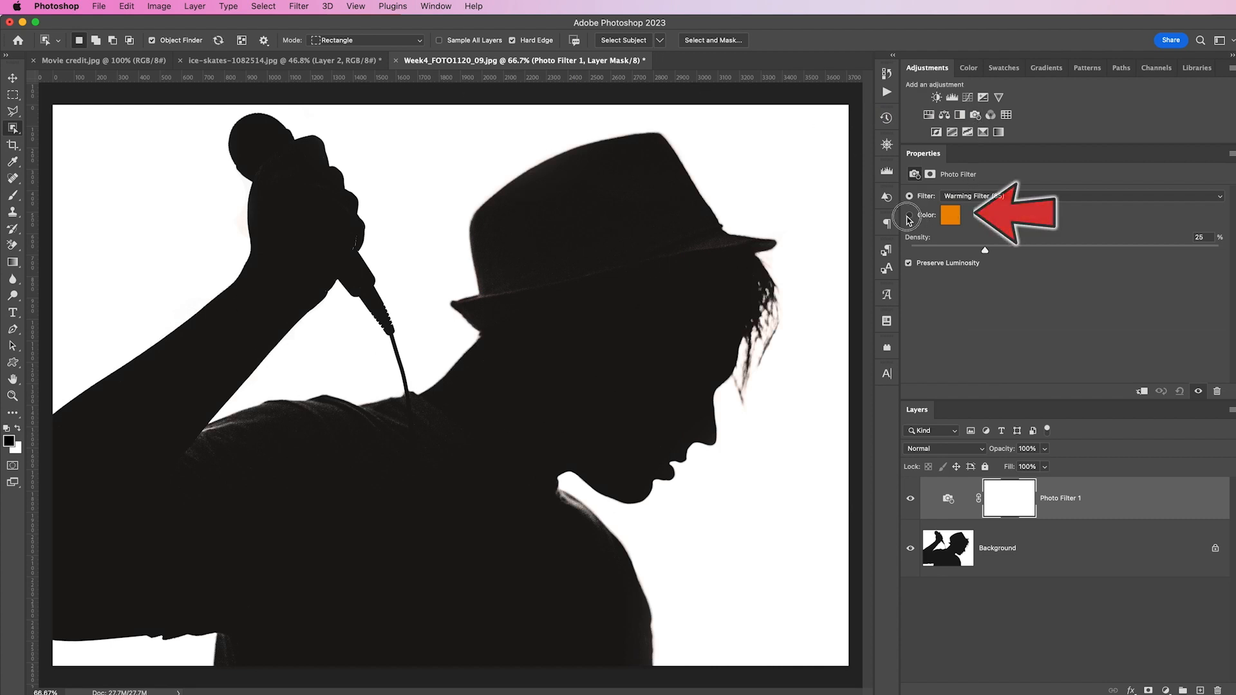
left_click(949, 217)
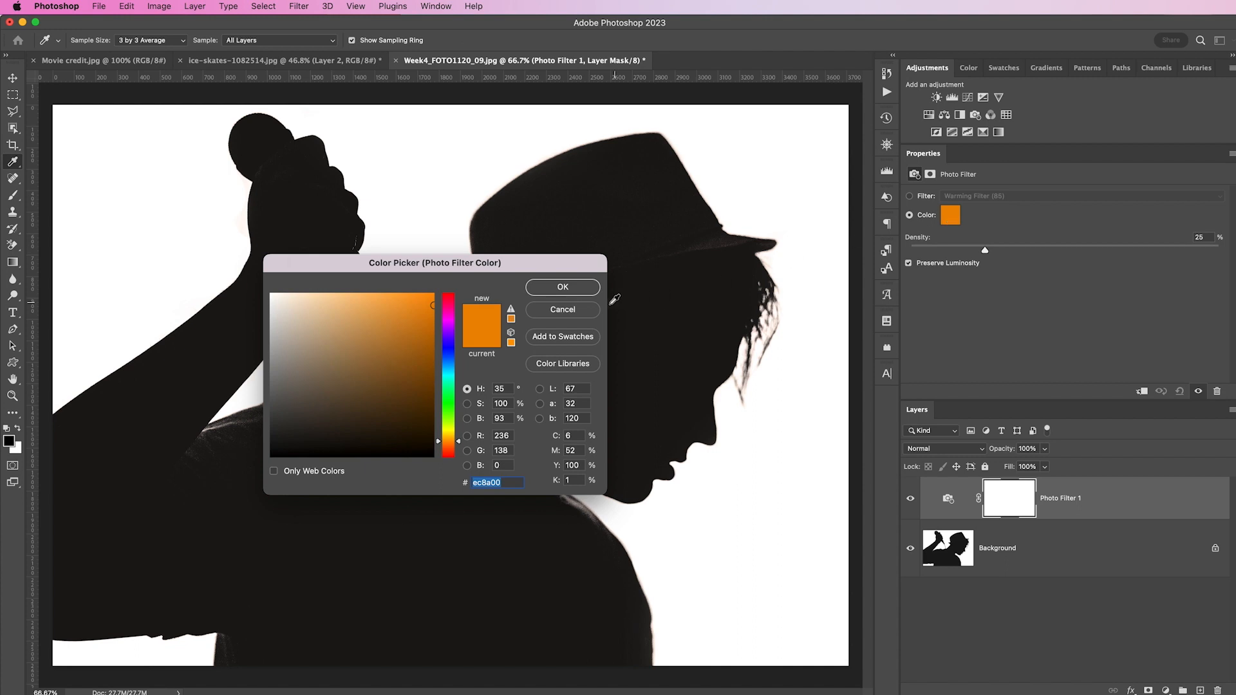
left_click(447, 353)
left_click(433, 293)
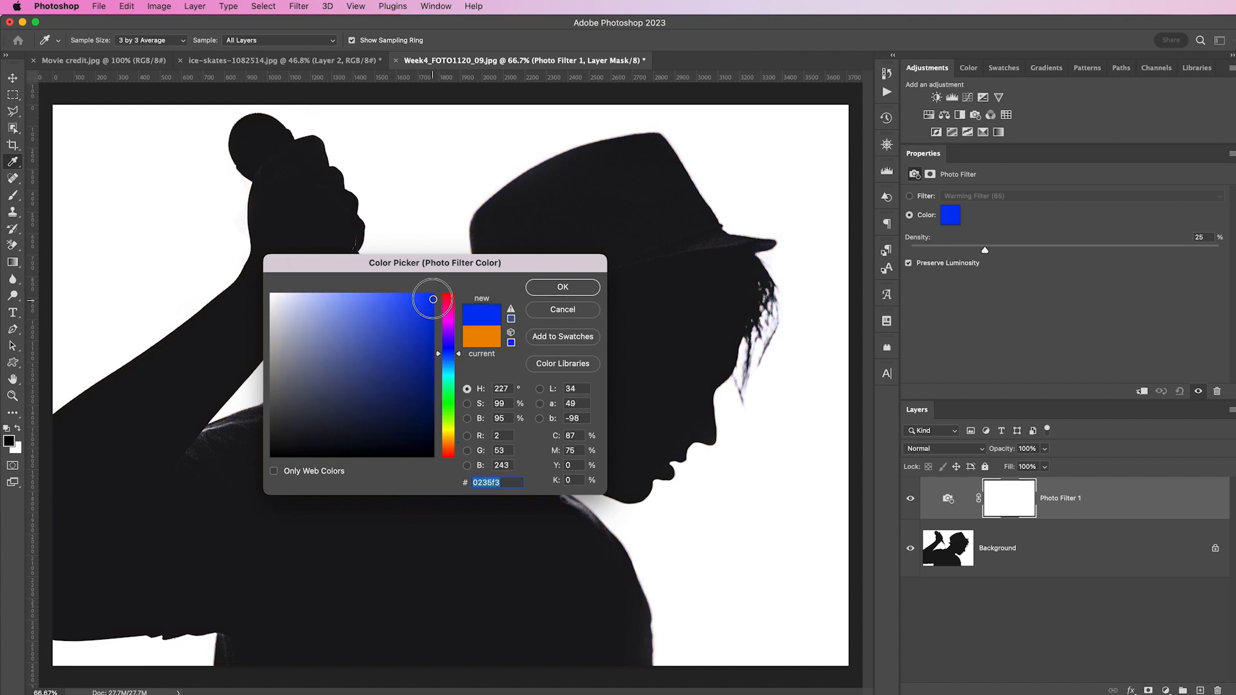
left_click(573, 288)
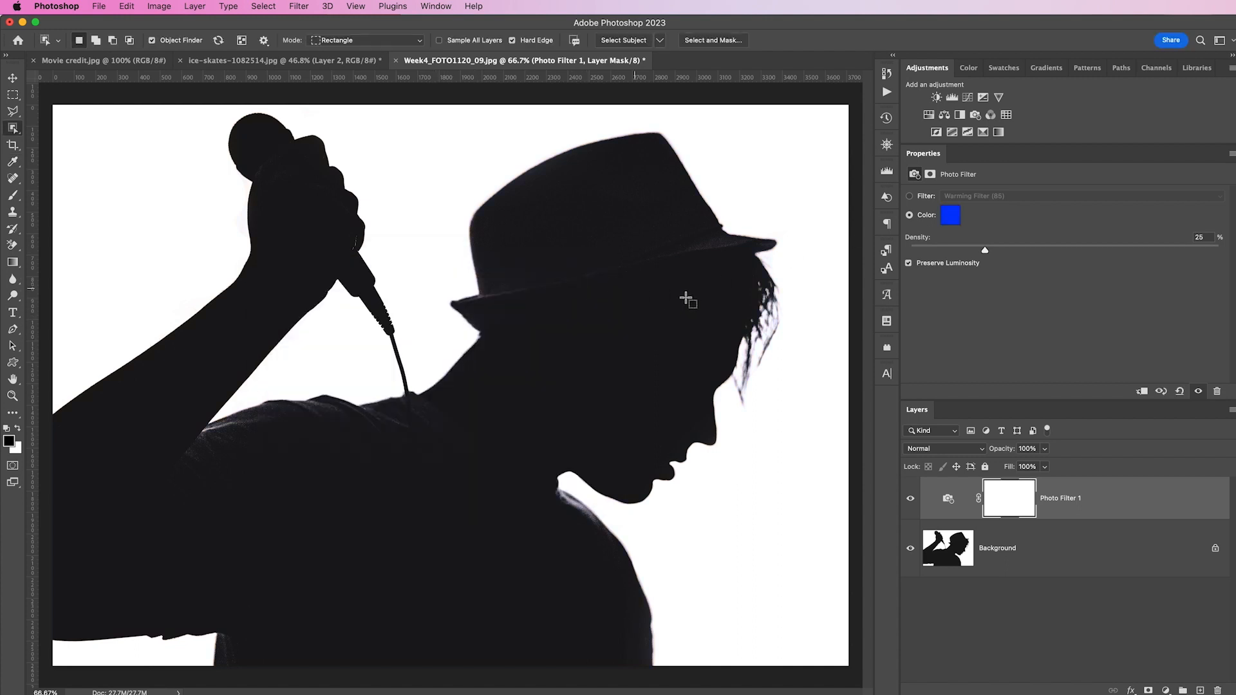
Step: Try the Photo Filter at 100% and 78% density, and delete the Photo Filter layer
left_click(1143, 251)
left_click_drag(1146, 251, 1006, 252)
left_click_drag(1198, 263, 1152, 261)
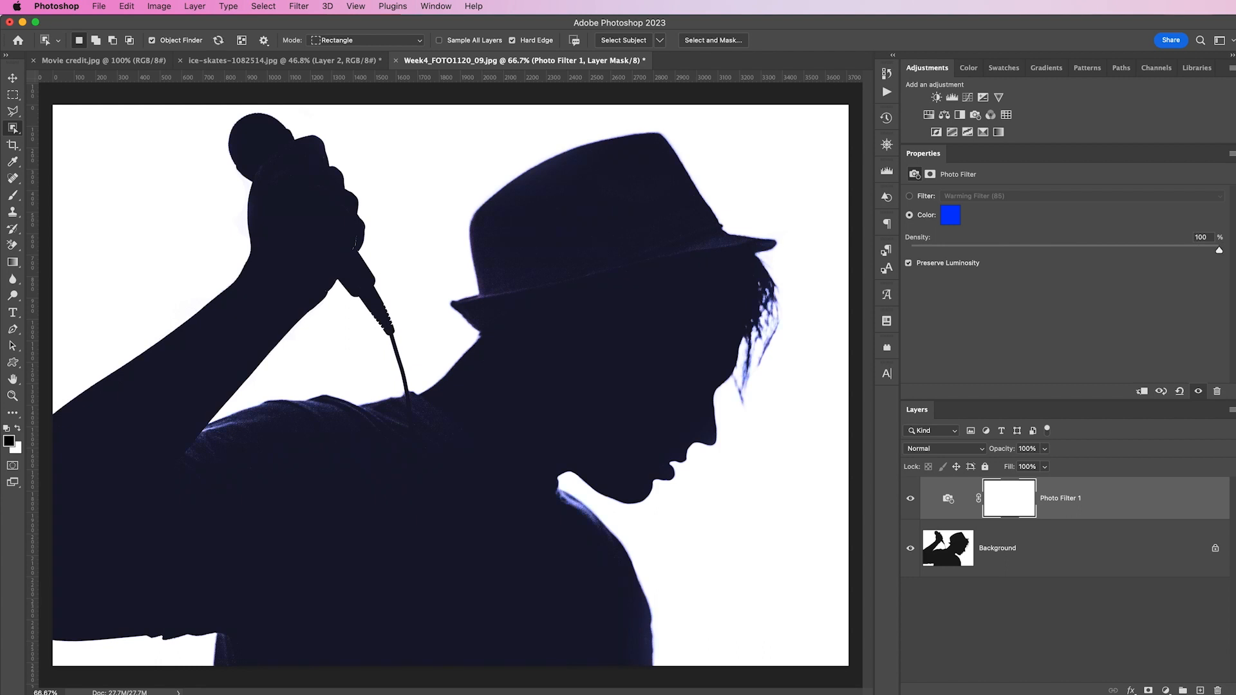
left_click(1143, 494)
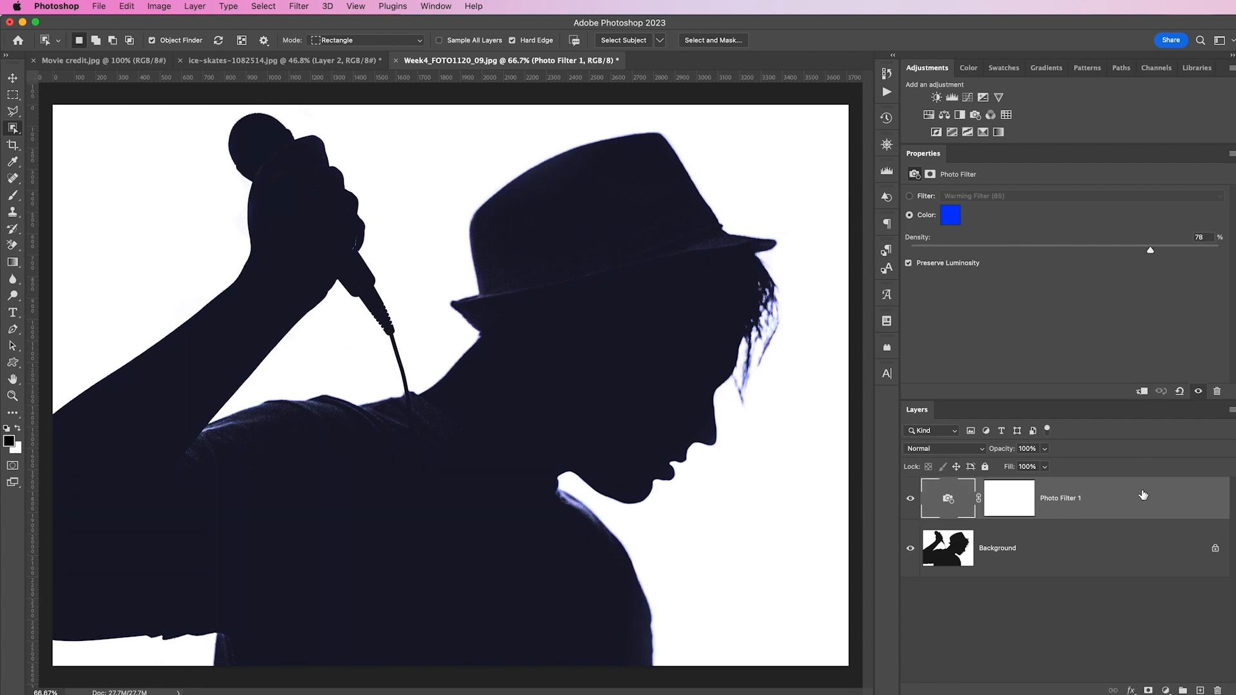
key("BackSpace")
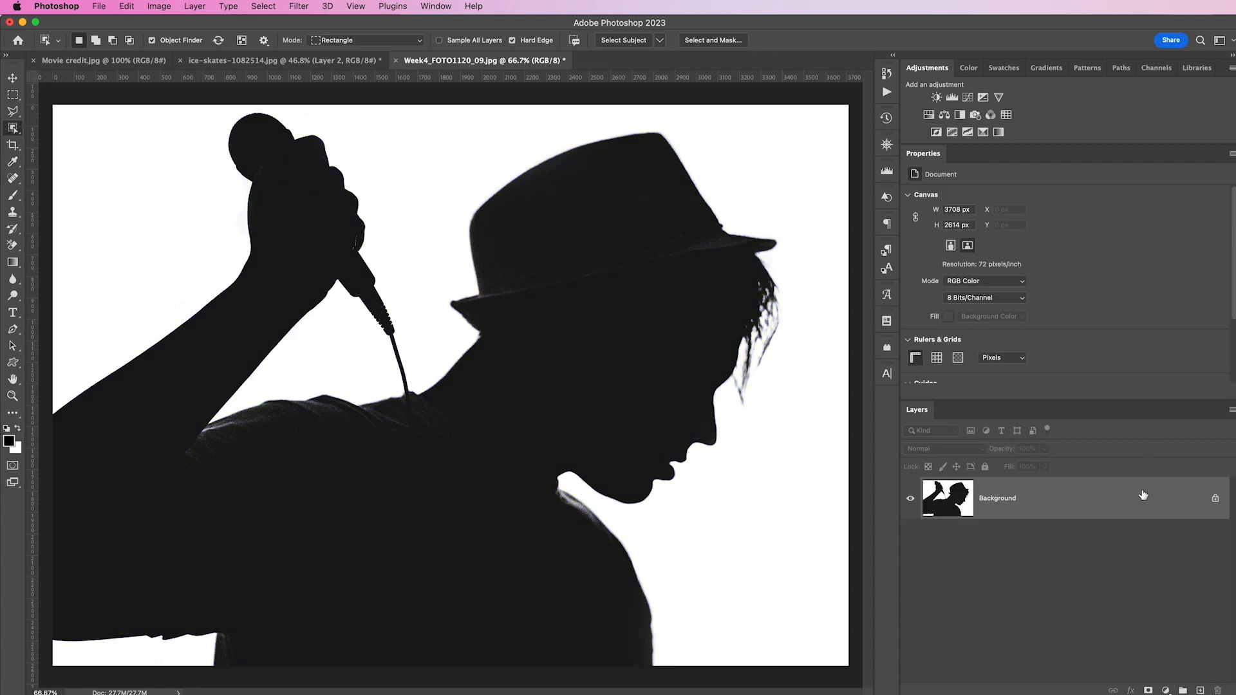
Step: Add an empty layer above the Background and set the foreground color to bright blue 0225fc
left_click(1200, 690)
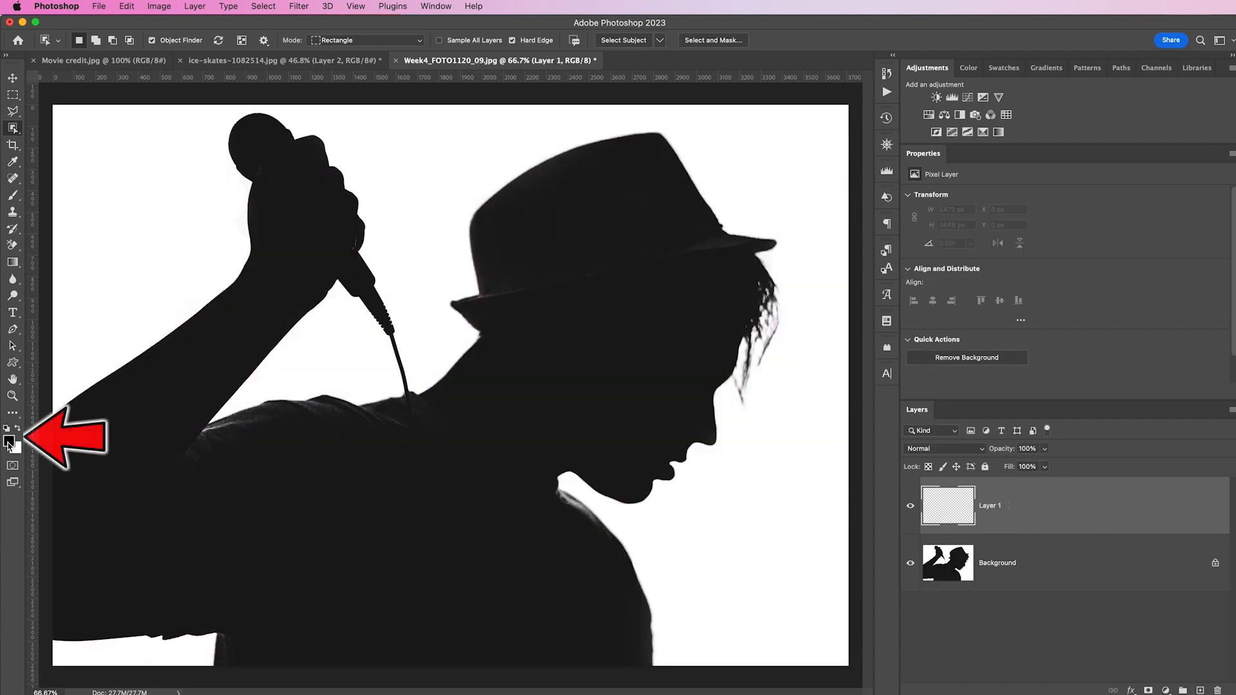
left_click(8, 441)
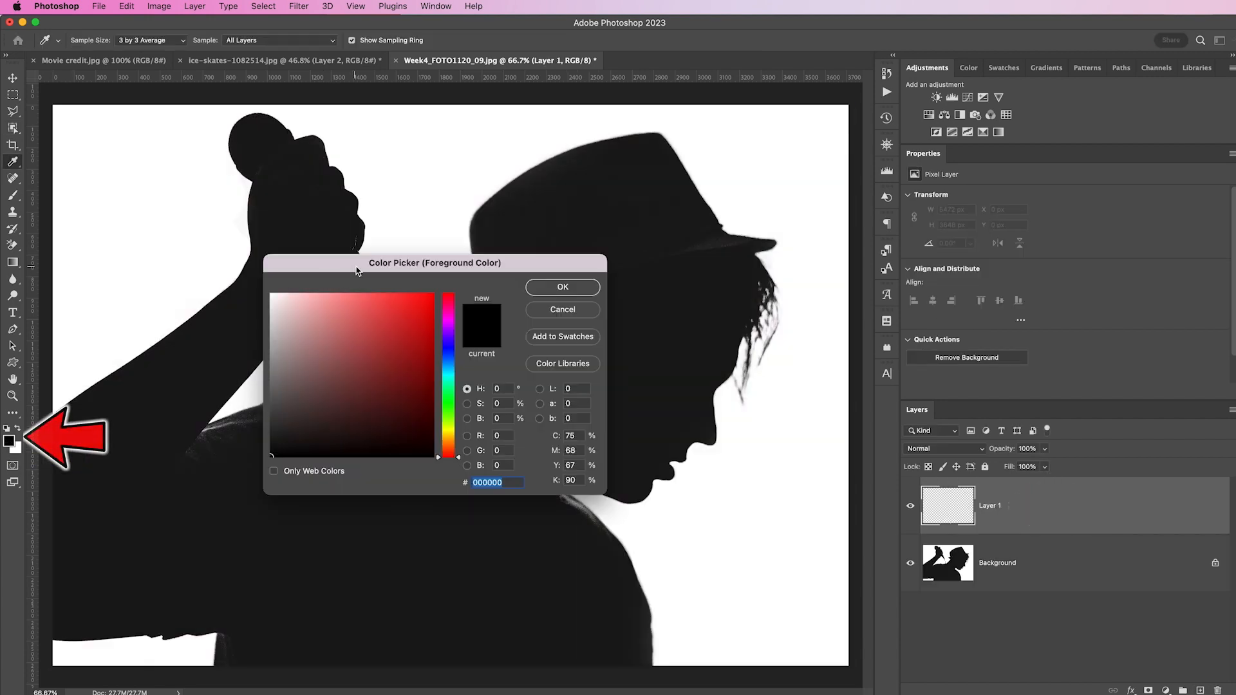
left_click(449, 352)
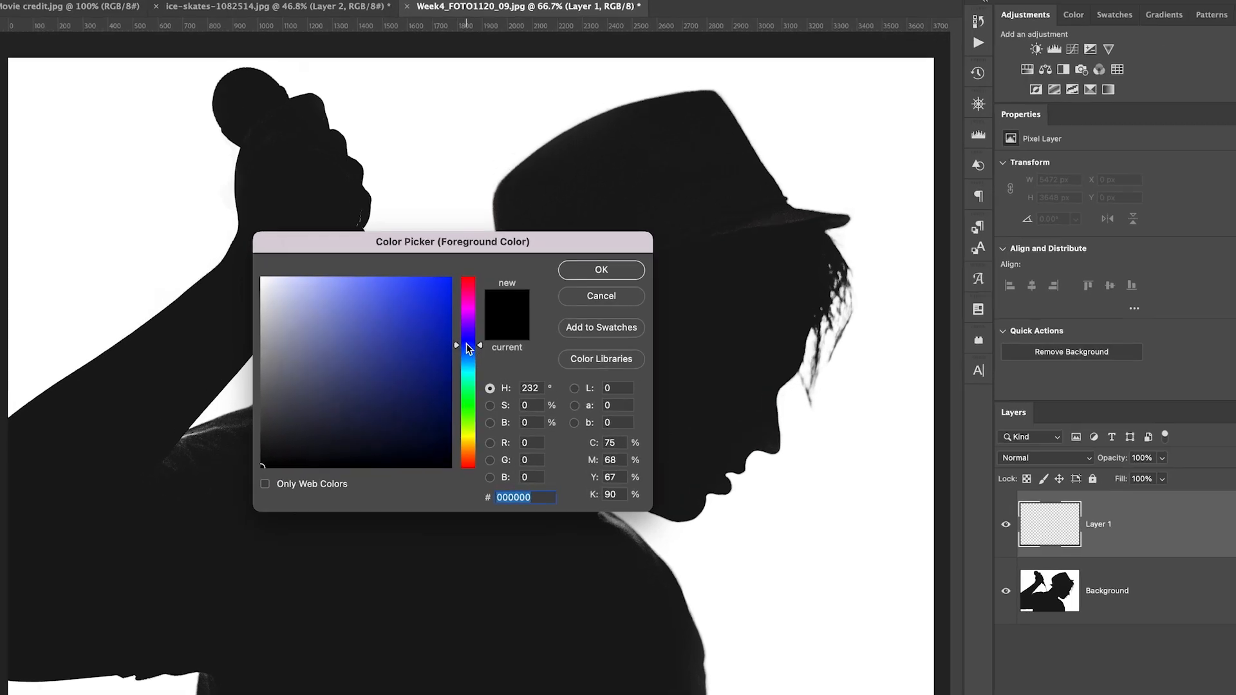
left_click(393, 339)
left_click(367, 379)
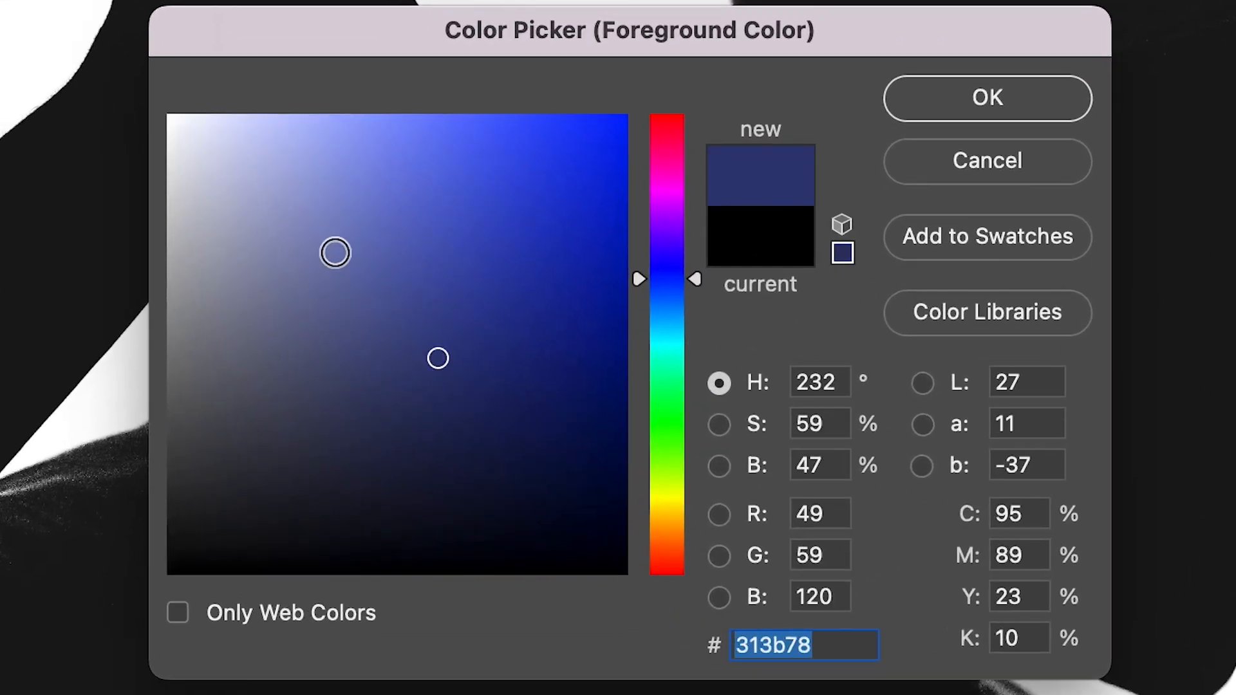
left_click(340, 252)
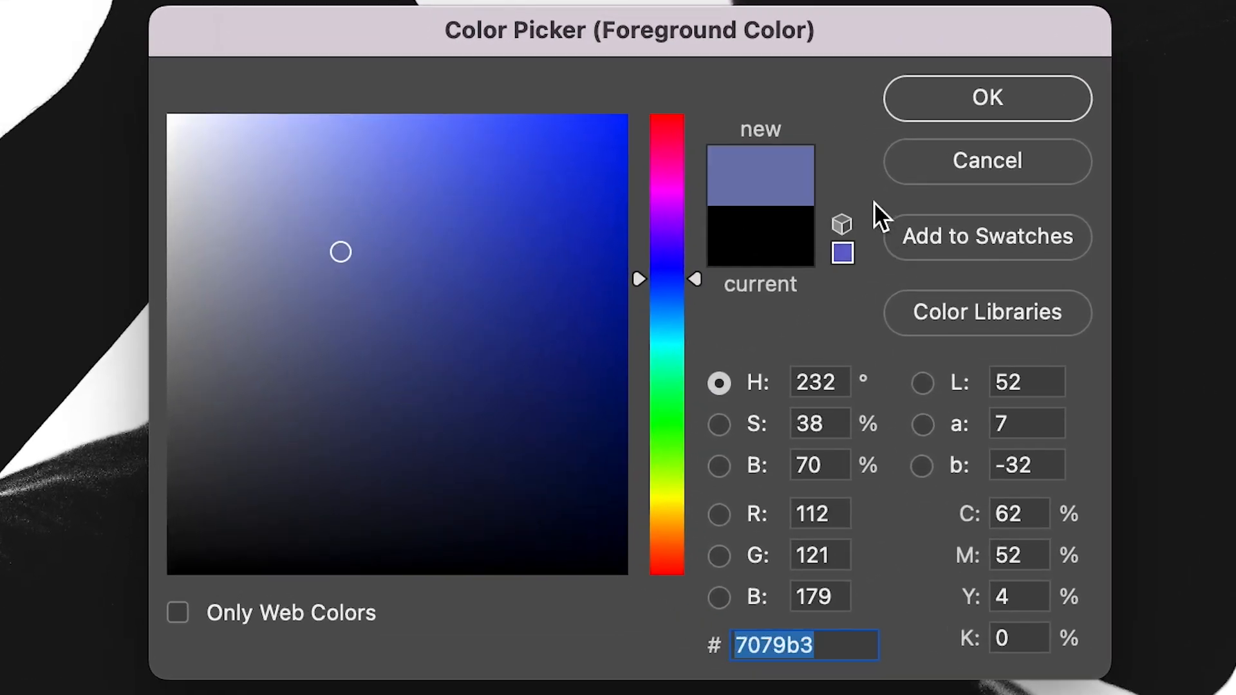
left_click(557, 369)
left_click(593, 163)
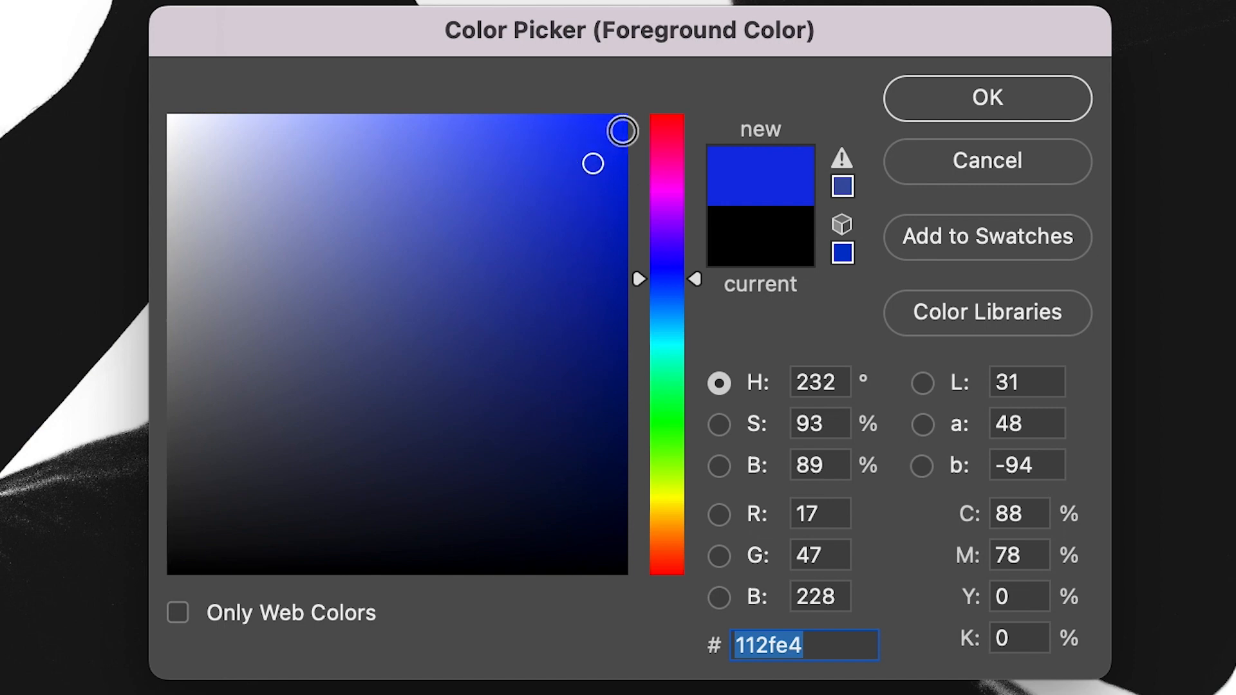
left_click(623, 120)
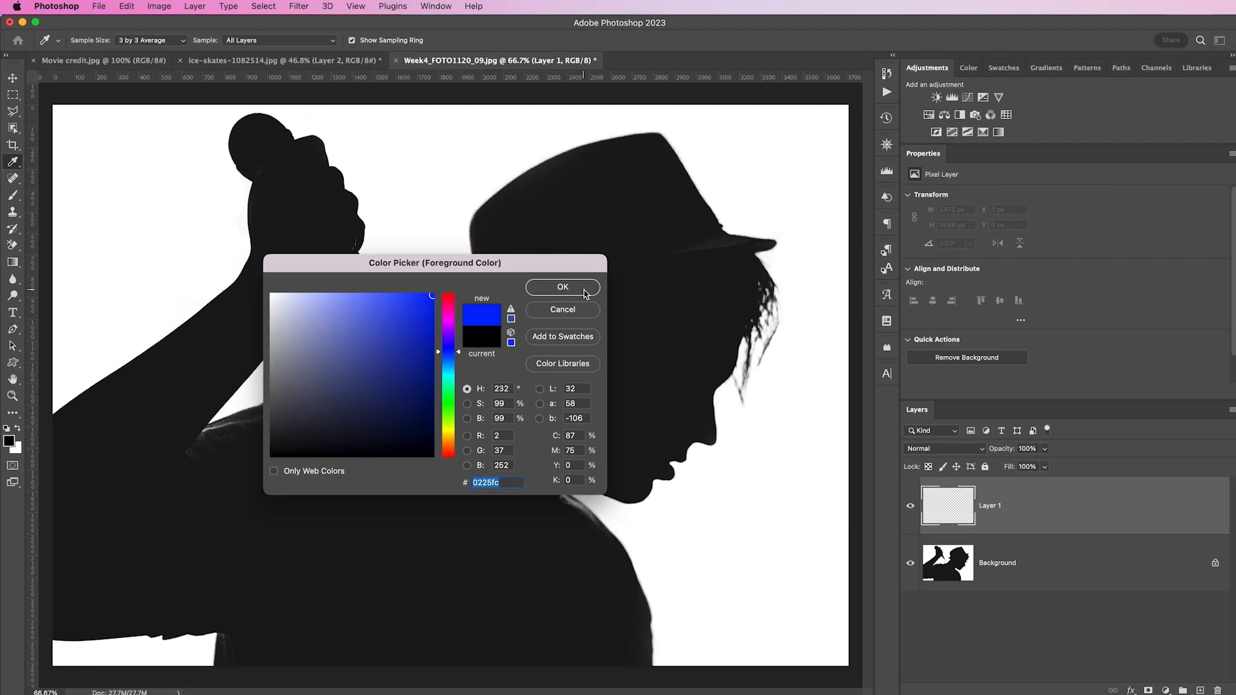
left_click(987, 97)
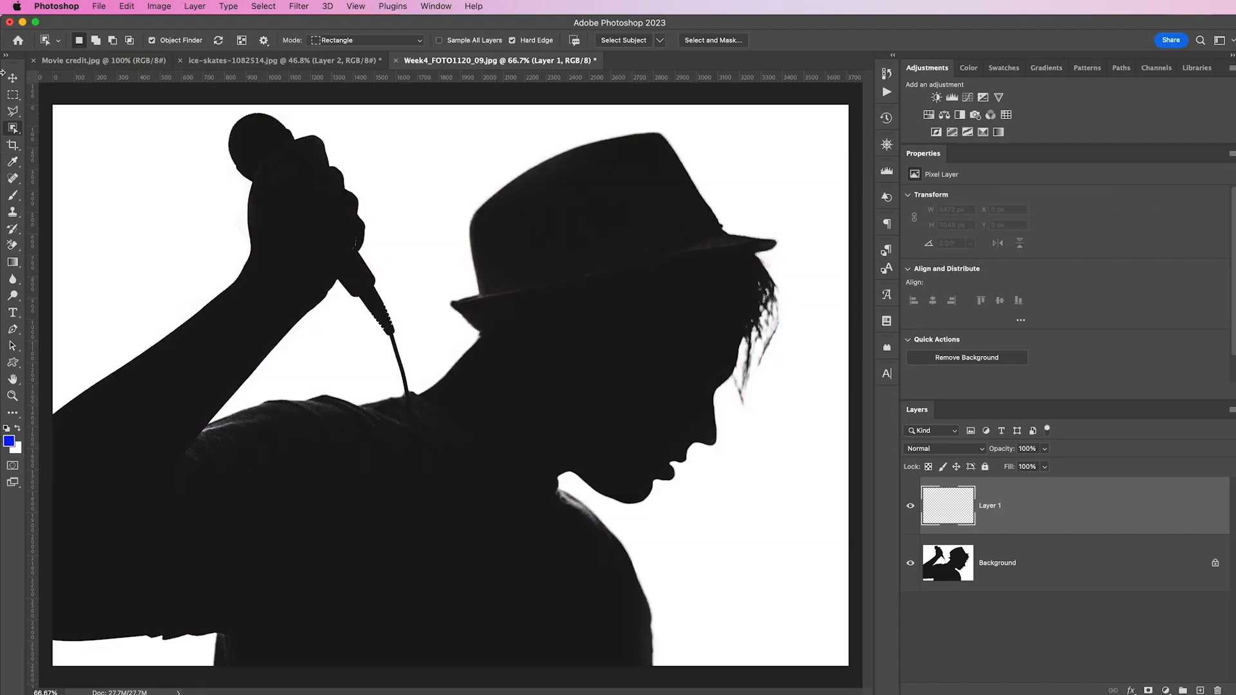
Step: Fill Layer 1 with the foreground color in Normal mode at 100% opacity, and set the layer's blend mode to Multiply
left_click(13, 78)
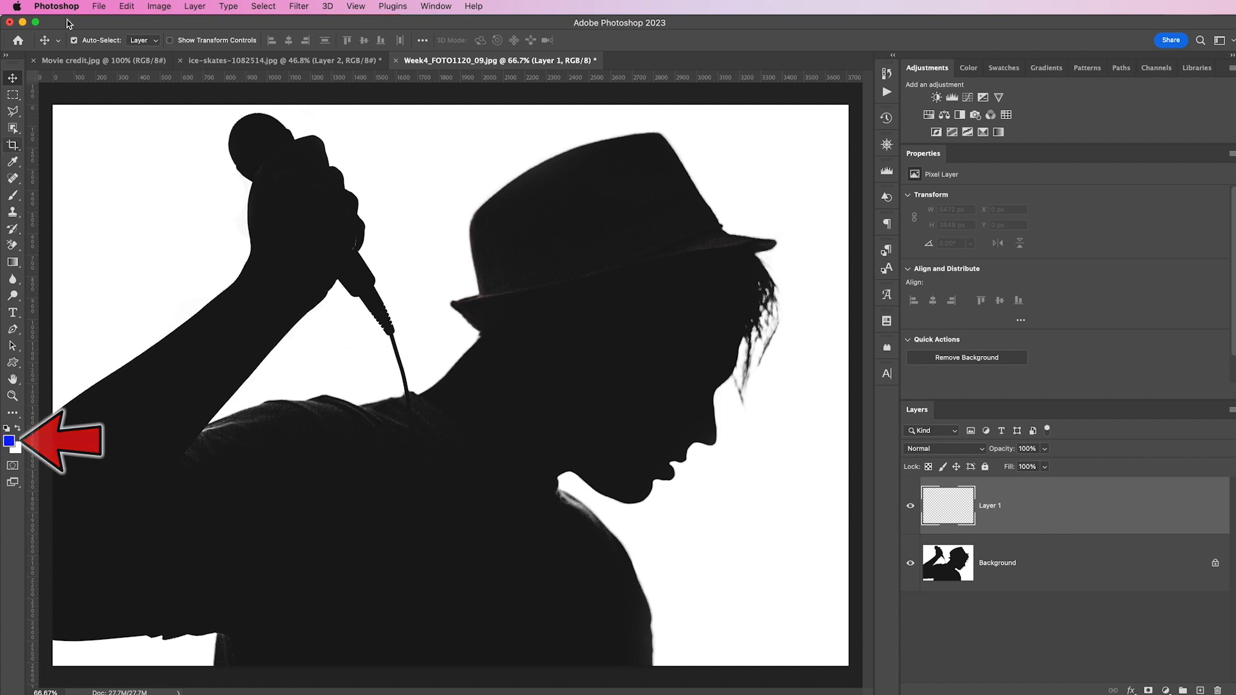
left_click(127, 5)
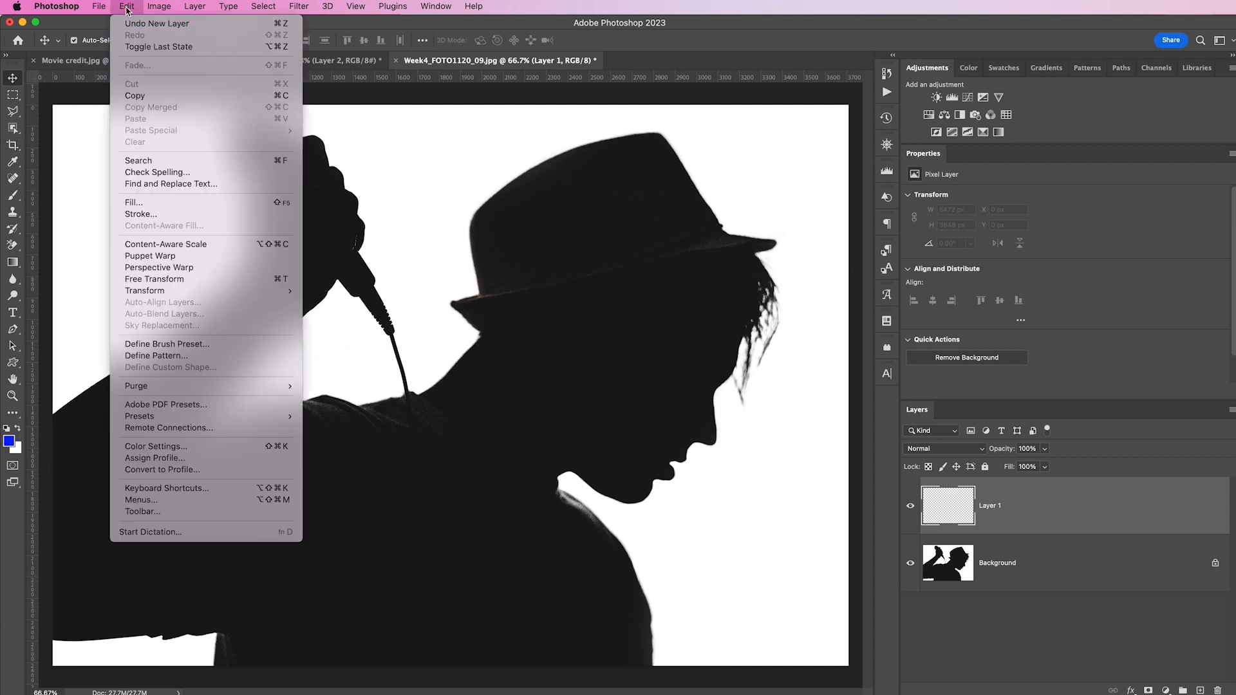
left_click(181, 202)
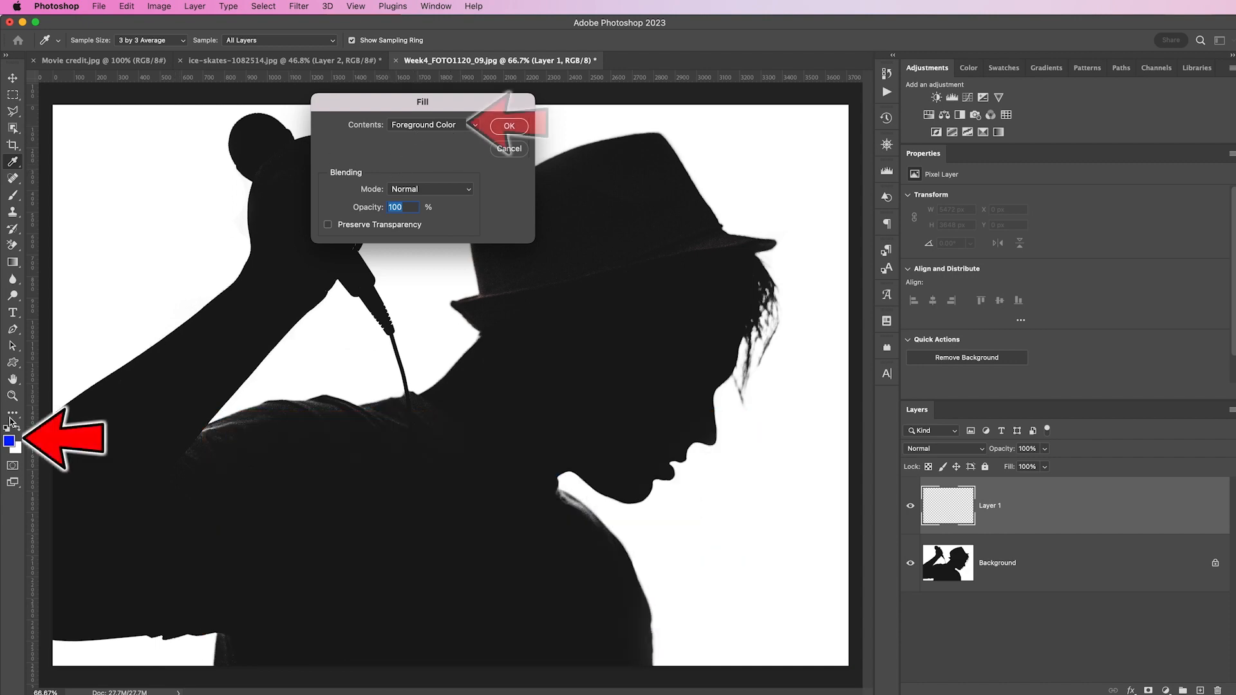
left_click(508, 126)
key("v")
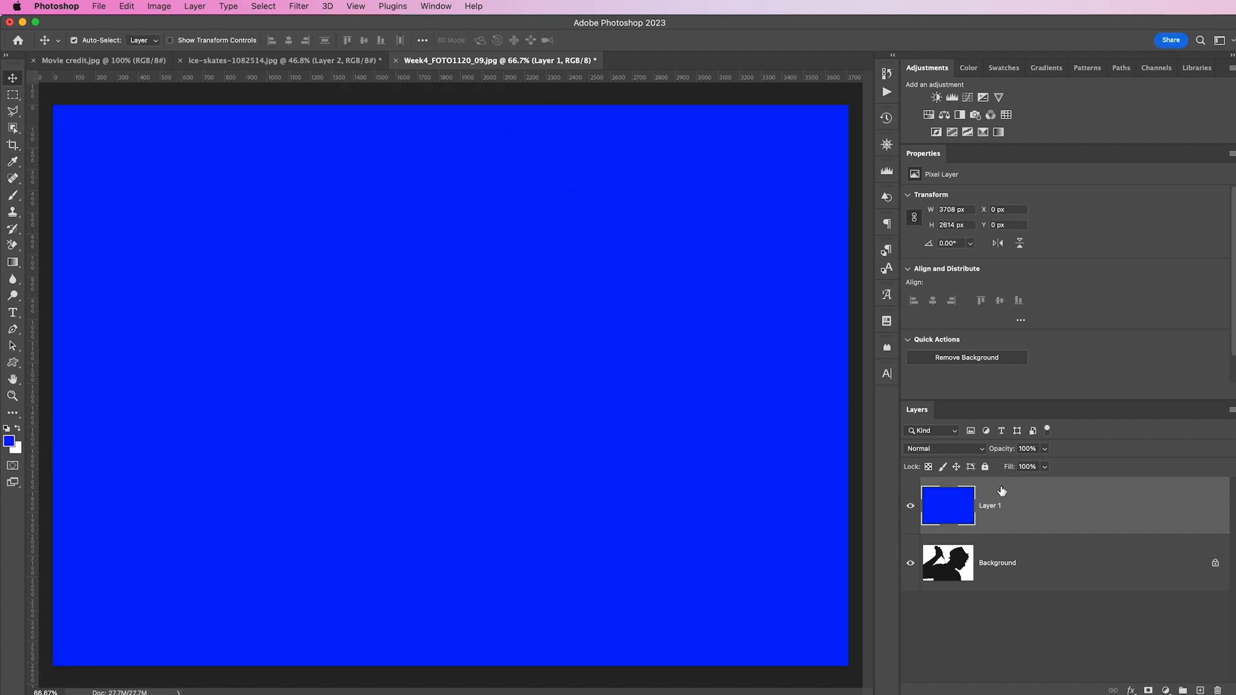
left_click(975, 451)
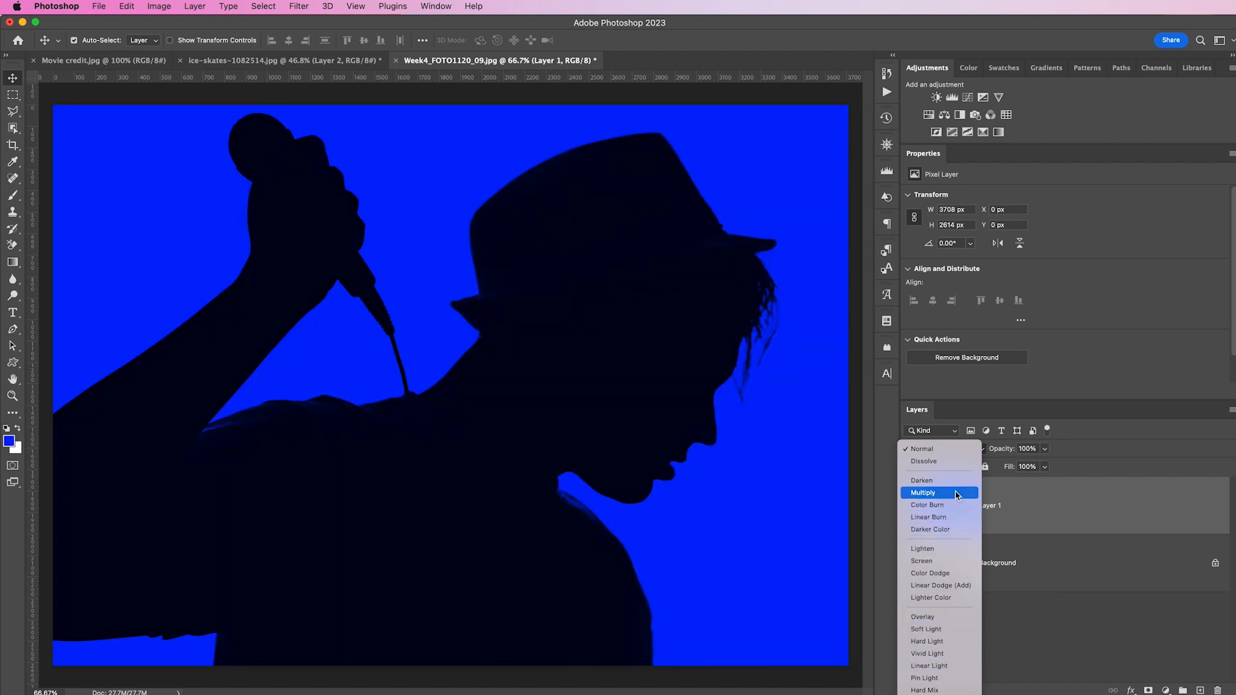
left_click(923, 494)
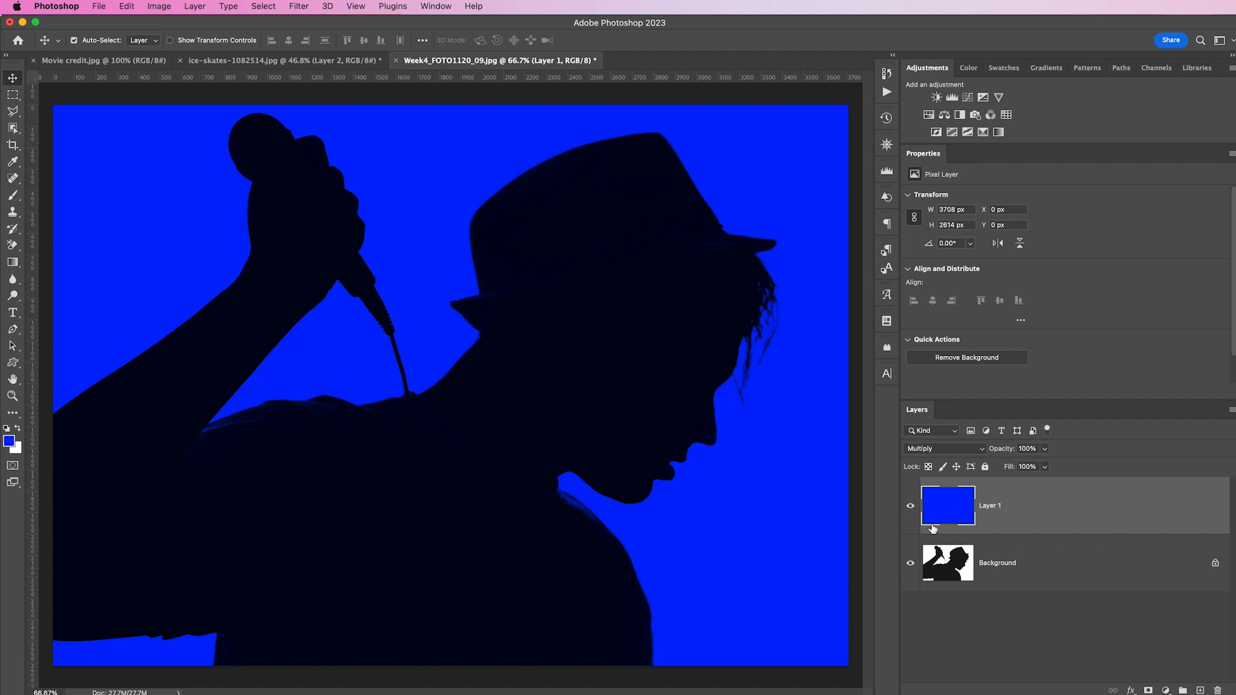
Step: Hide the blue Layer 1 and select the singer's silhouette on the Background layer with Select Subject
left_click(910, 507)
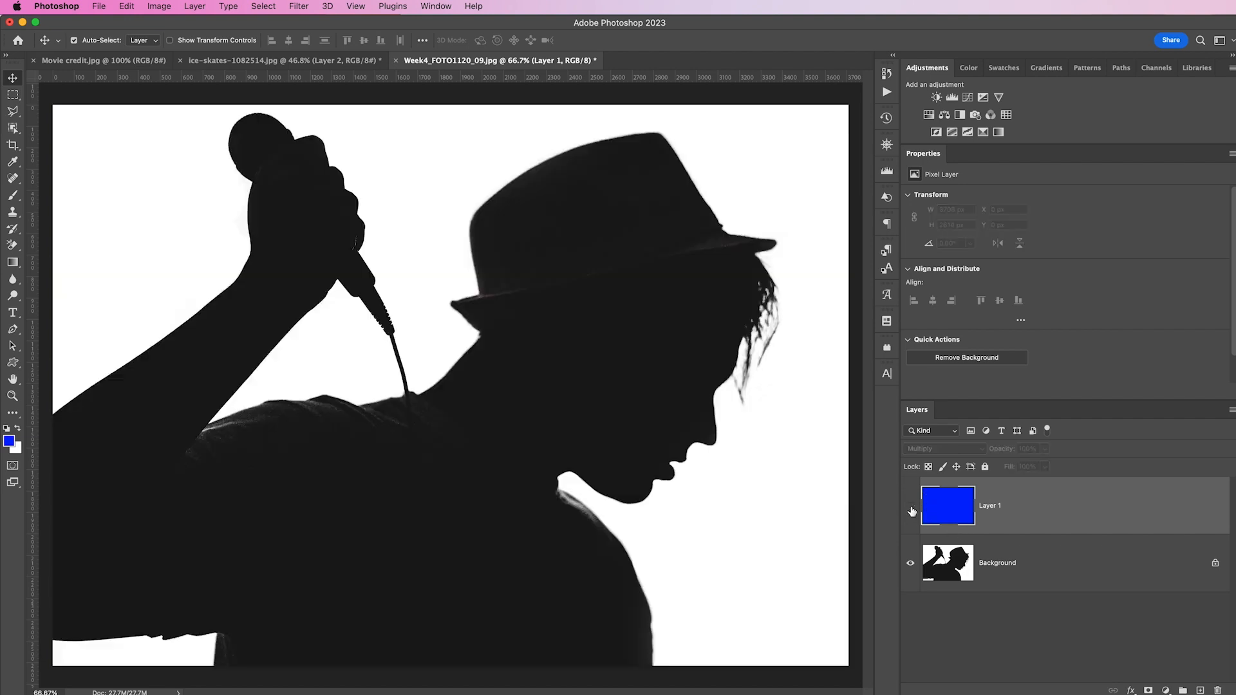
left_click(1082, 580)
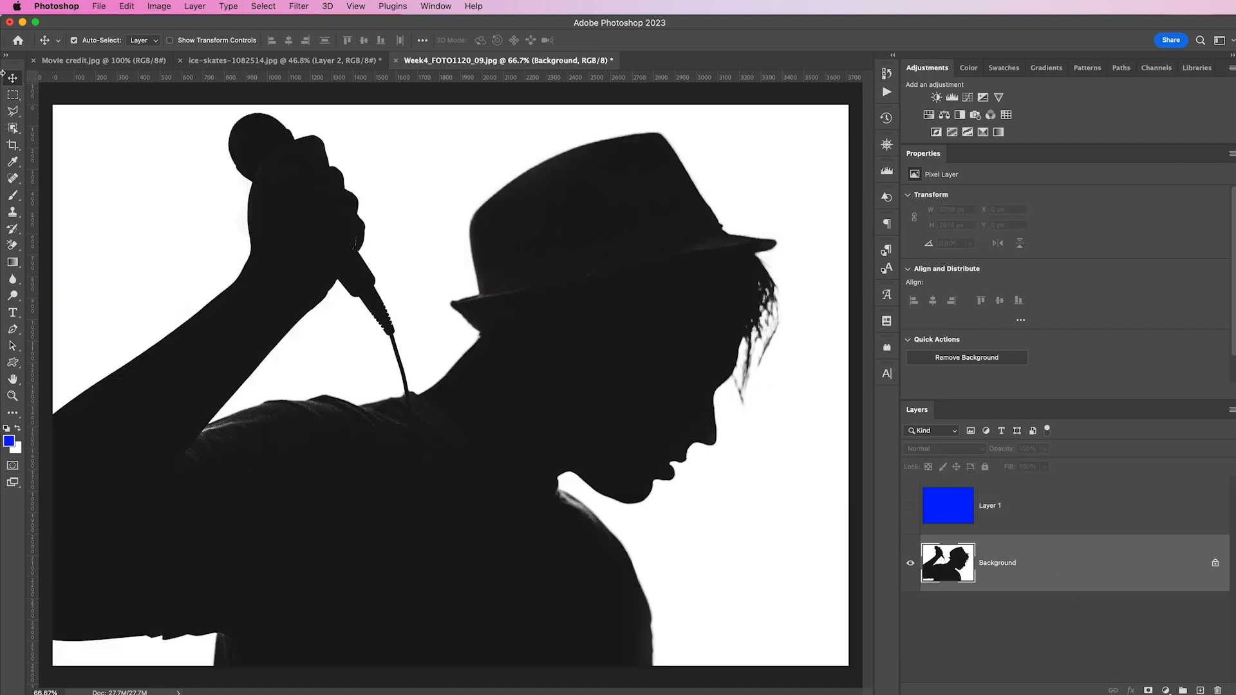
left_click_drag(13, 128, 65, 142)
left_click(382, 41)
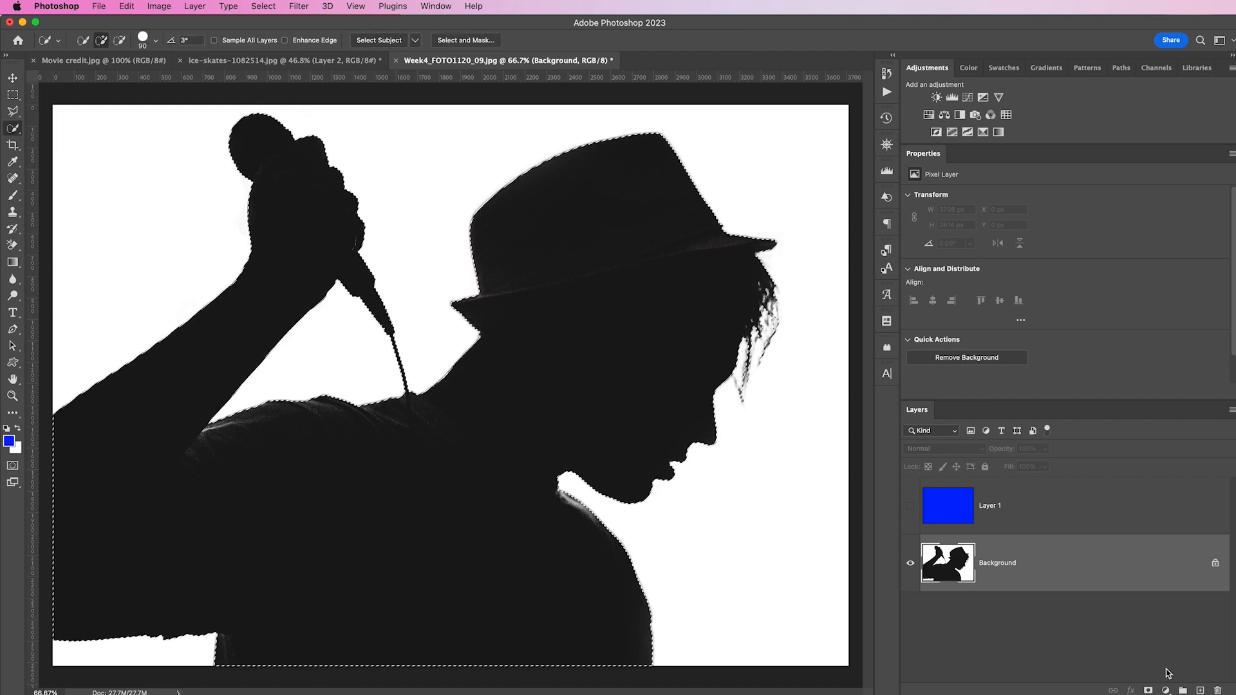
Step: Add a new layer directly above the Background and fill the silhouette selection with the foreground color
left_click(1200, 690)
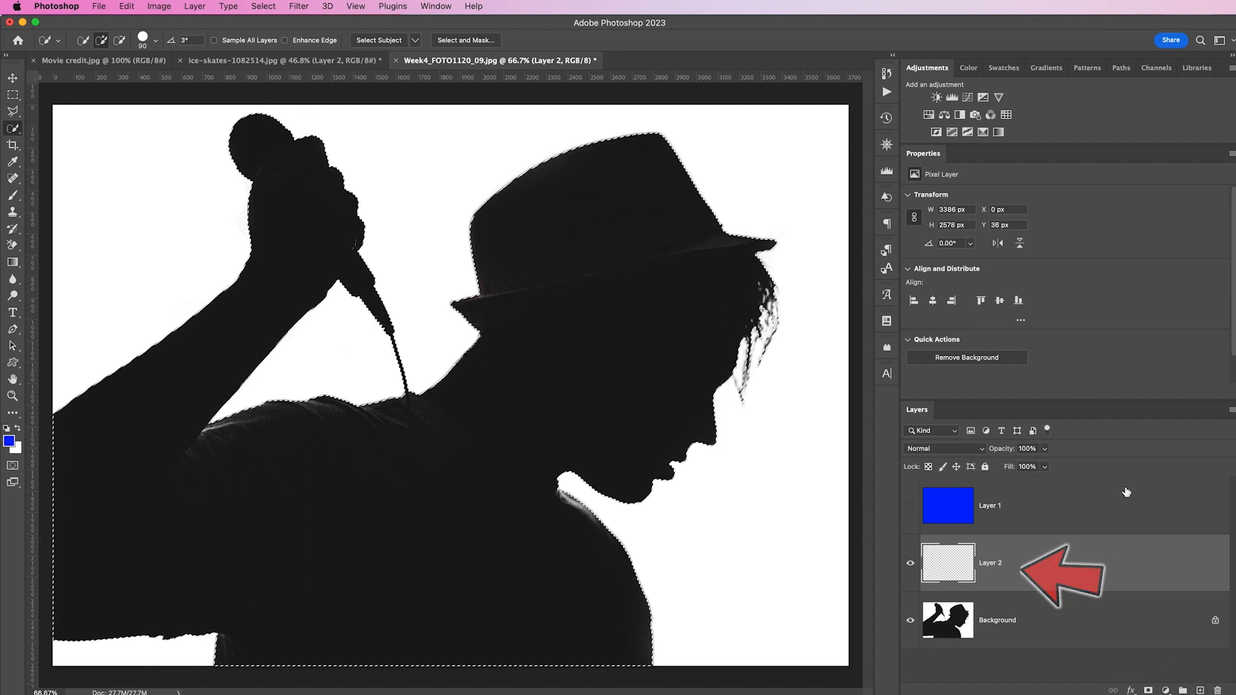
key("shift+BackSpace")
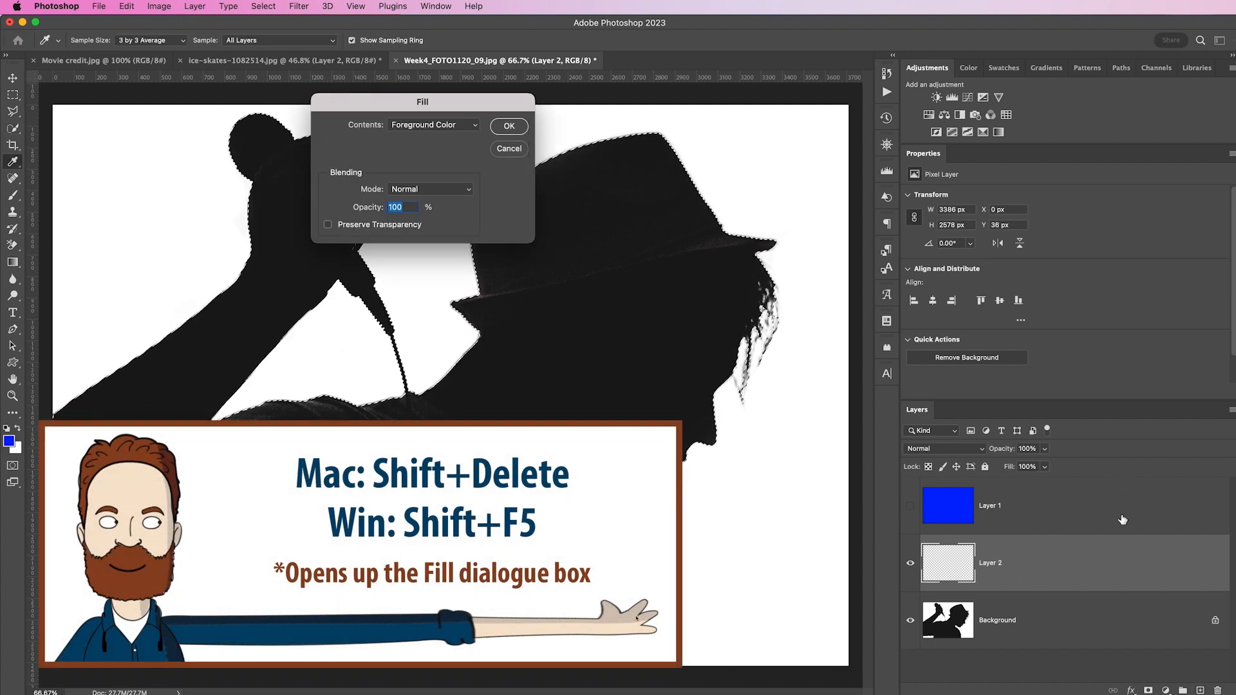
key("Return")
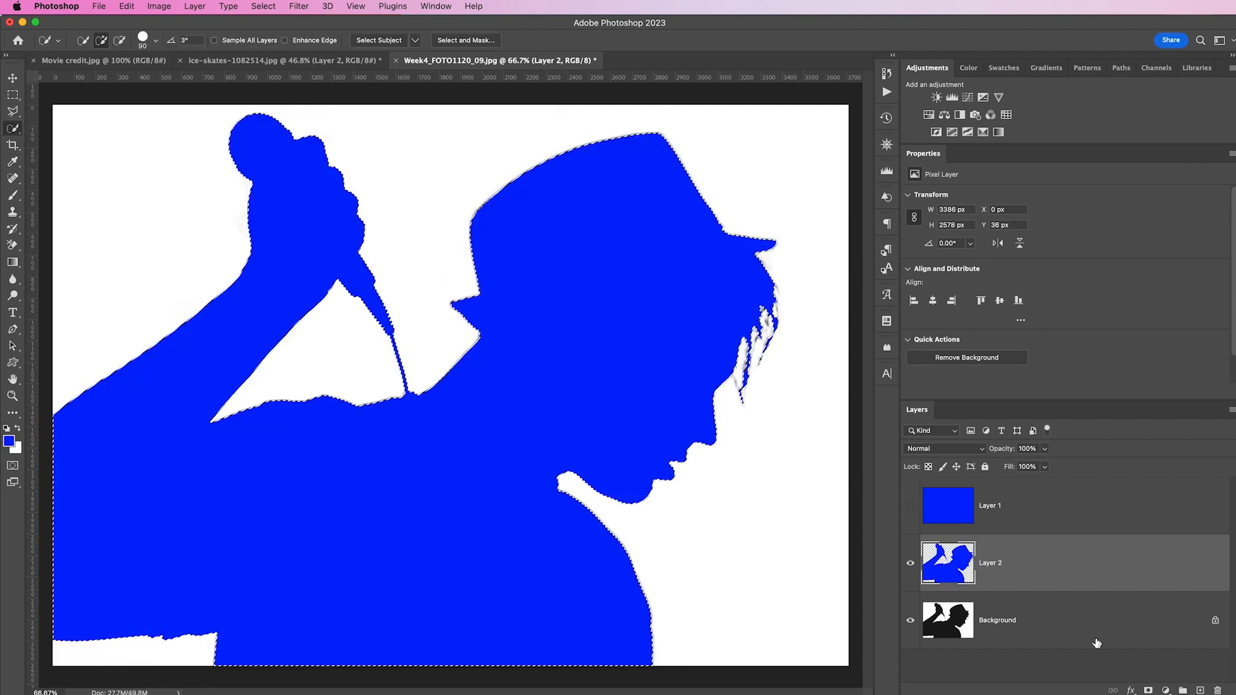
Step: Add a layer mask to Layer 2 from the silhouette selection and fill the whole layer with the blue foreground color
left_click(1148, 690)
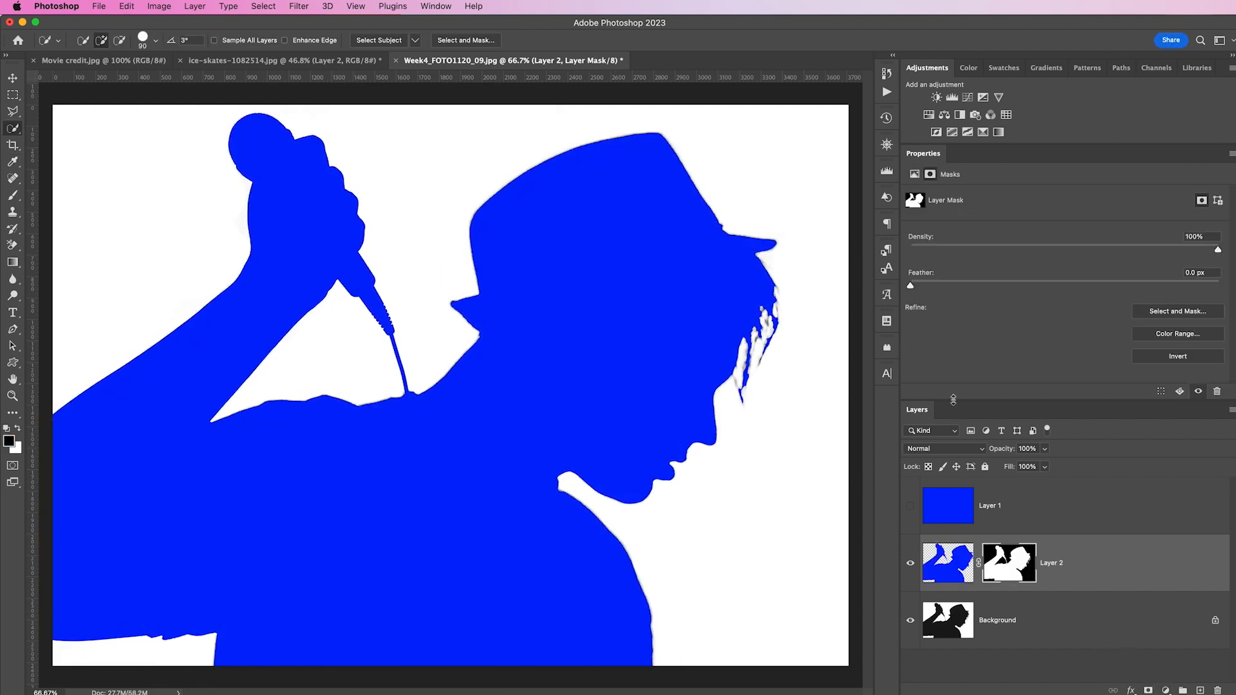
left_click(948, 571)
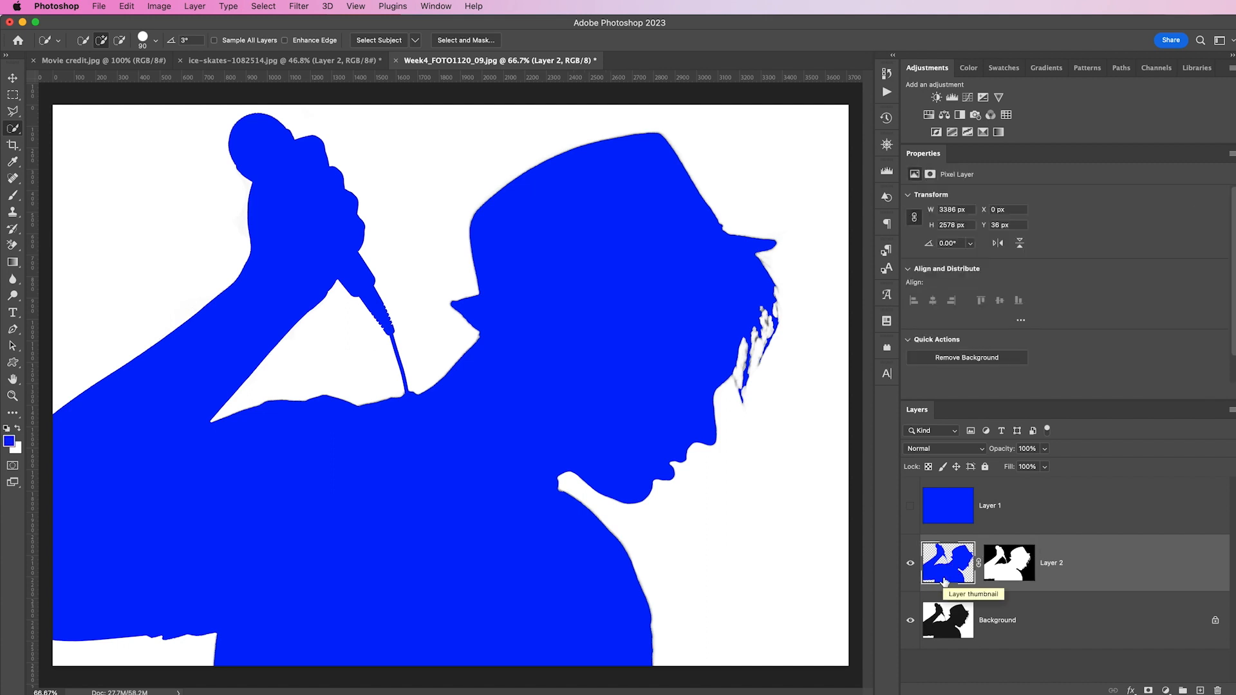
key("shift+BackSpace")
key("Return")
key("w")
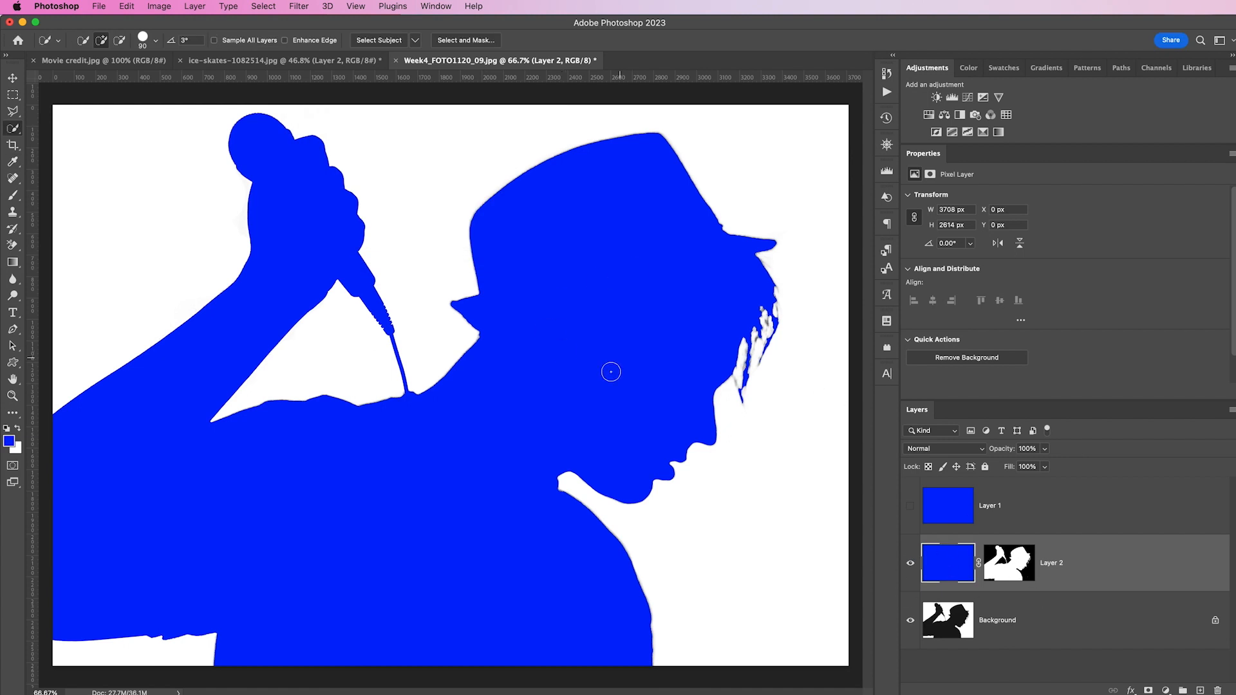
left_click(1009, 570)
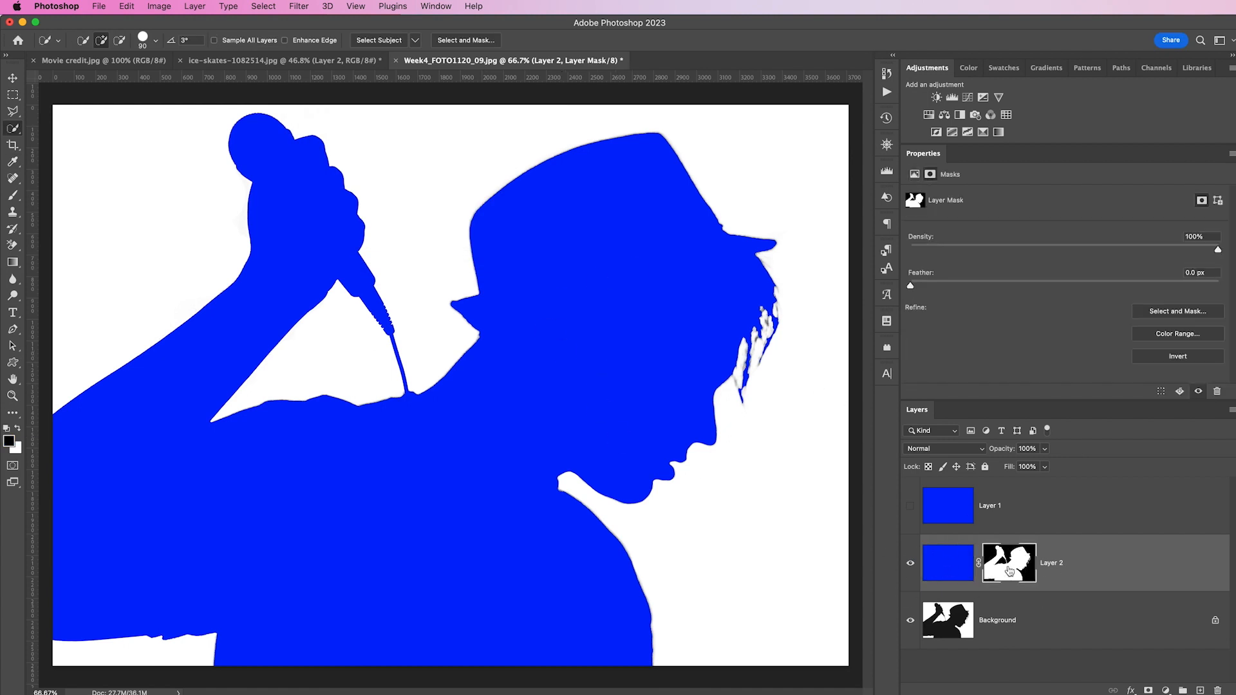
Step: Invert Layer 2's mask, and discard Layer 2 in favour of showing the blue Layer 1 again
key("super+i")
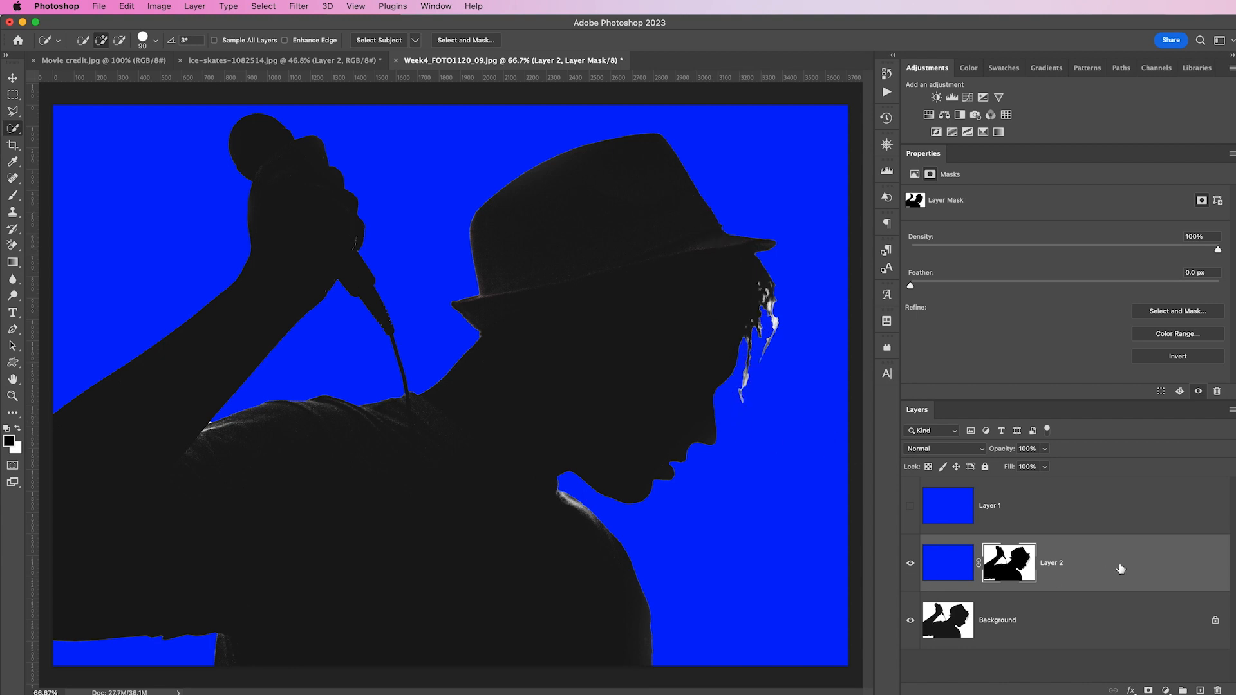
key("Delete")
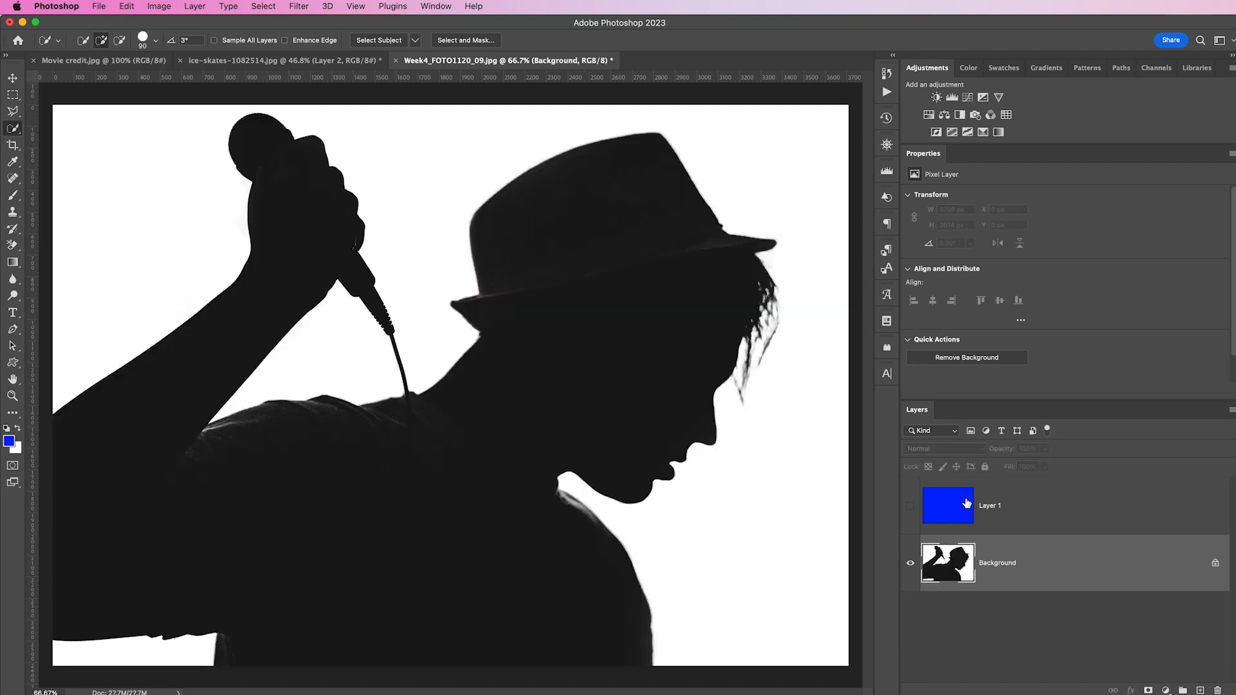
left_click(910, 507)
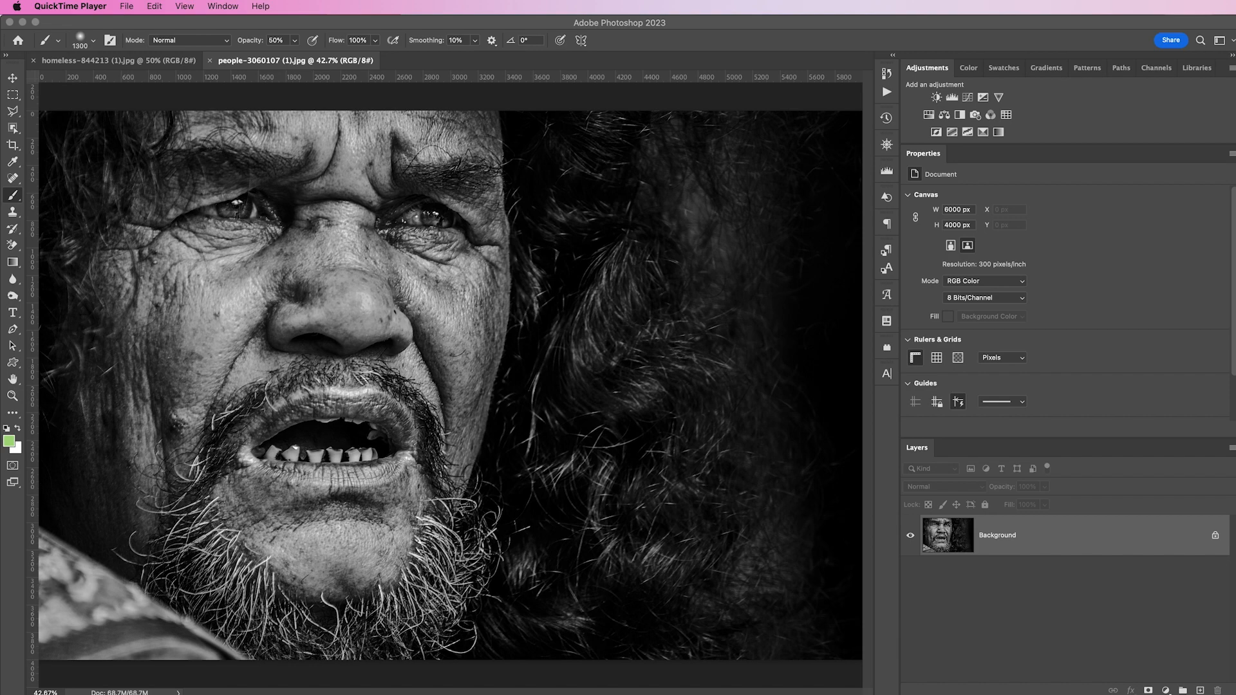
Step: Try the Colorize neural filter directly on the close-up portrait's Background layer, output to the current layer, and undo it
left_click(575, 24)
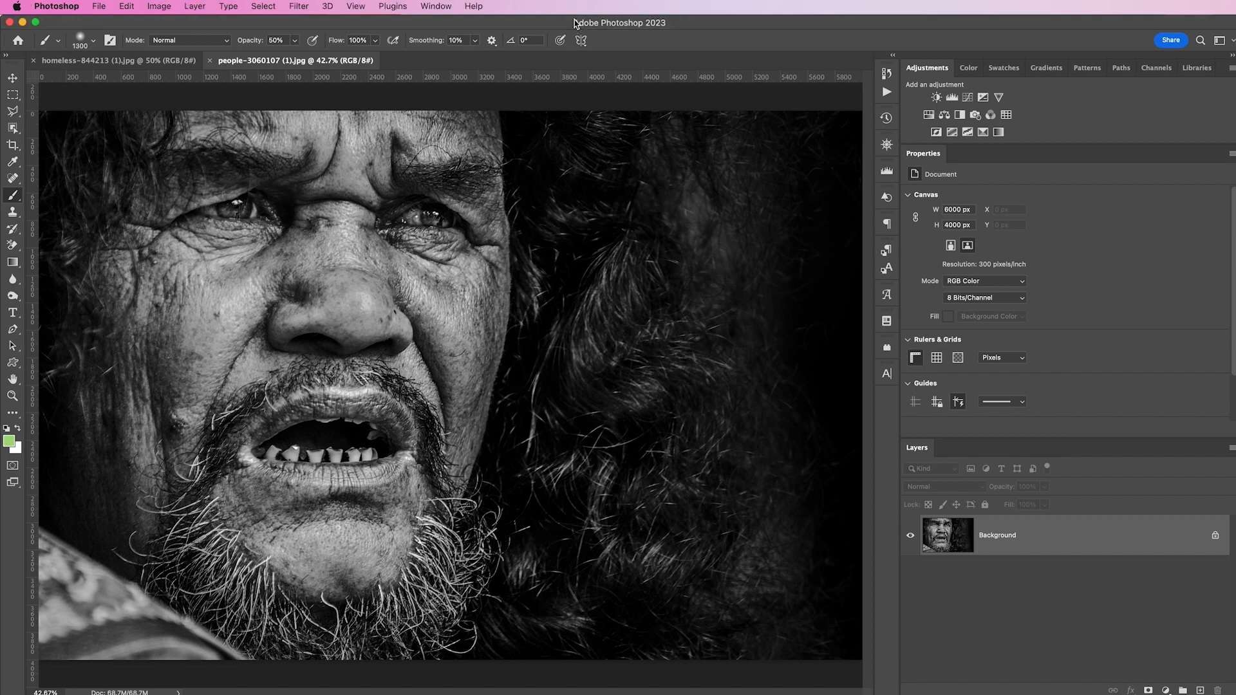
left_click(294, 7)
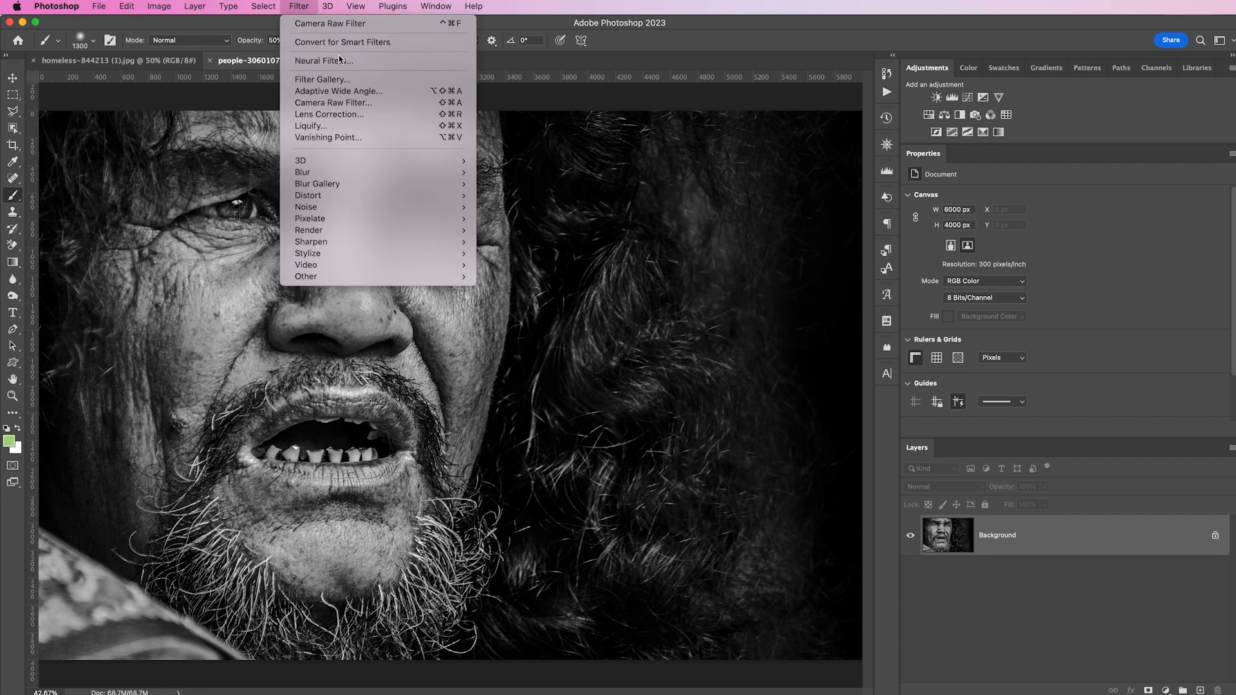
left_click(422, 62)
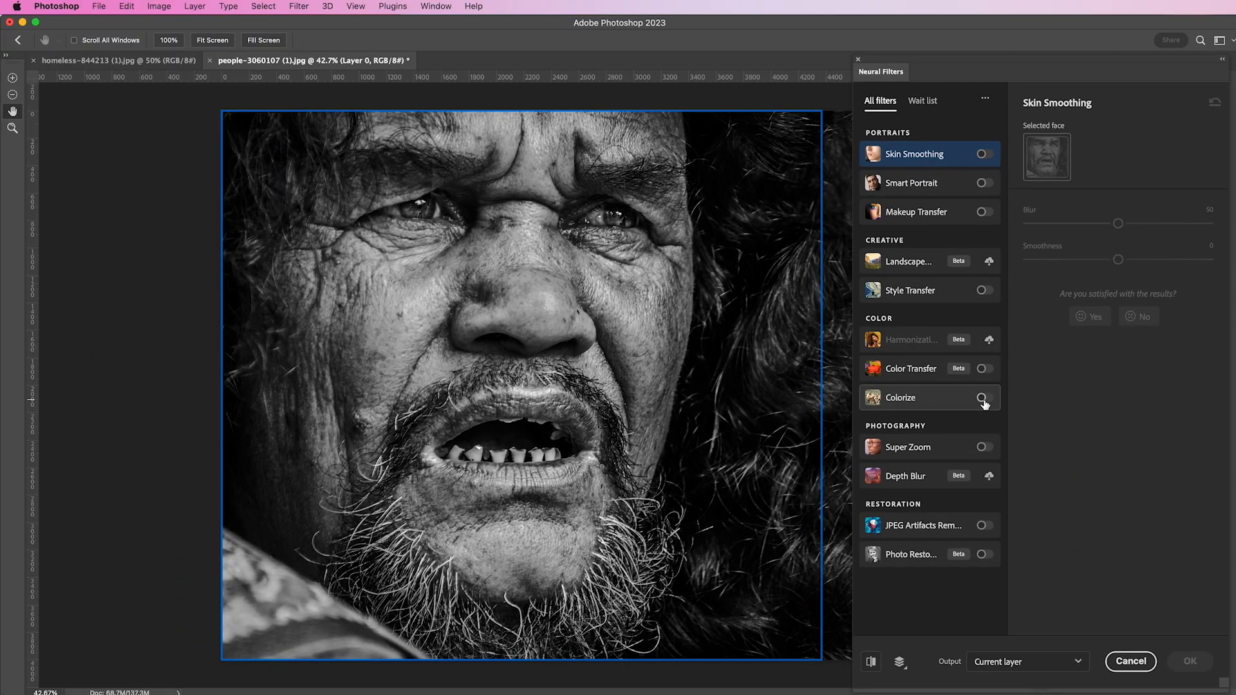
left_click(983, 399)
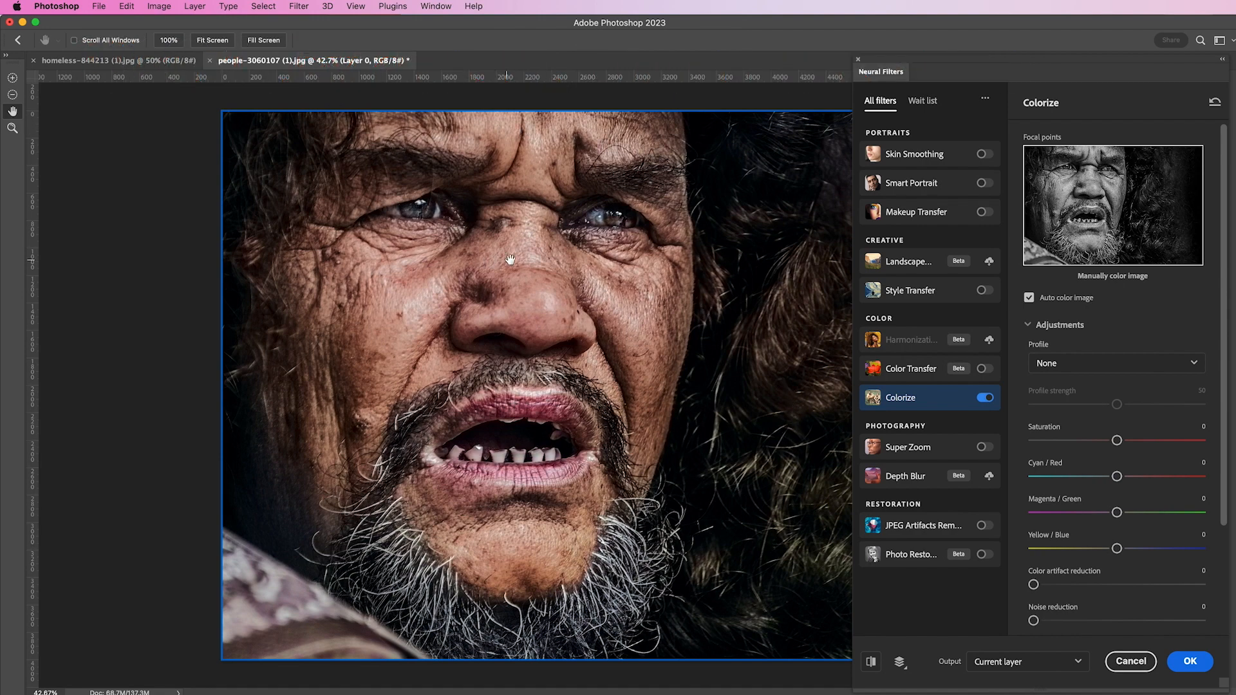
left_click(1209, 668)
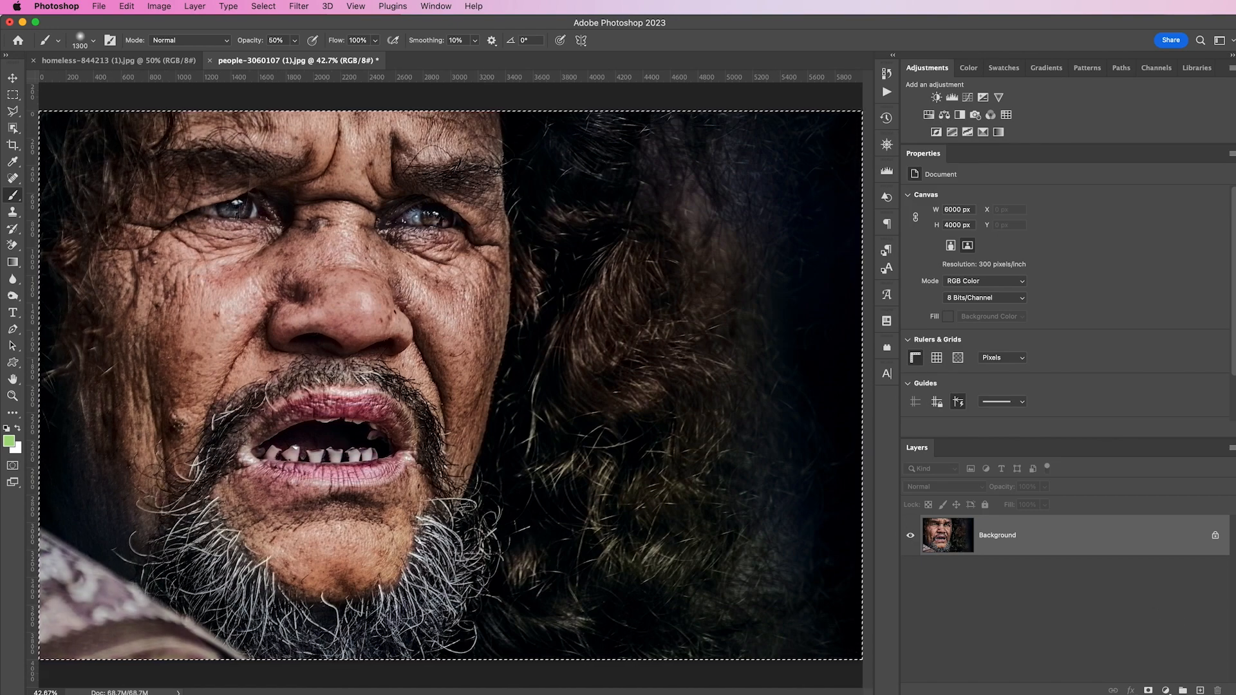
key("super+z")
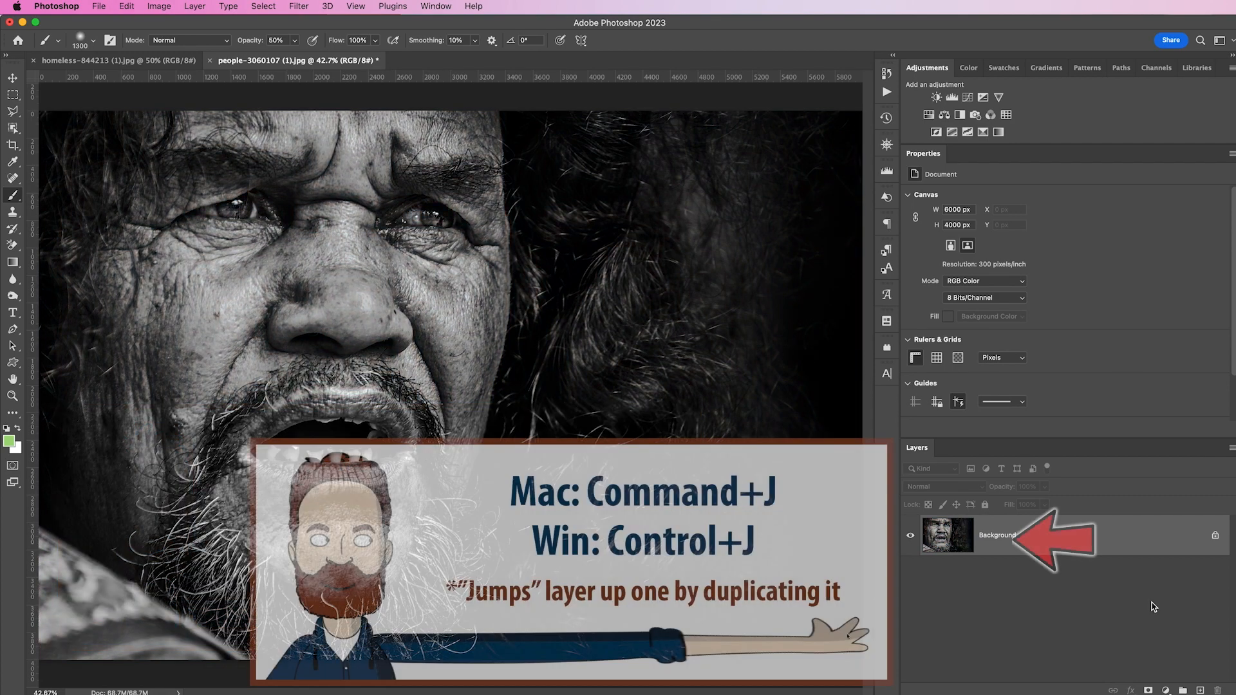
Step: Duplicate the Background layer and colorize the copy with the last-used neural filter, comparing it with the original
key("super+j")
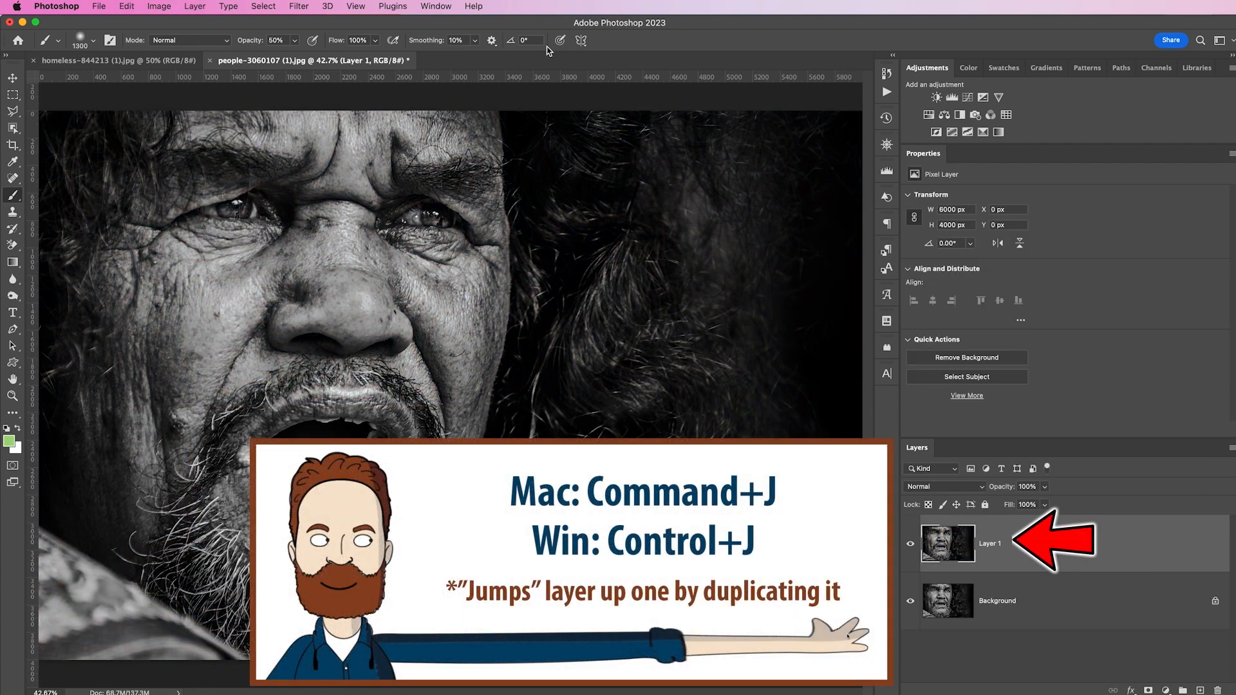
left_click(311, 7)
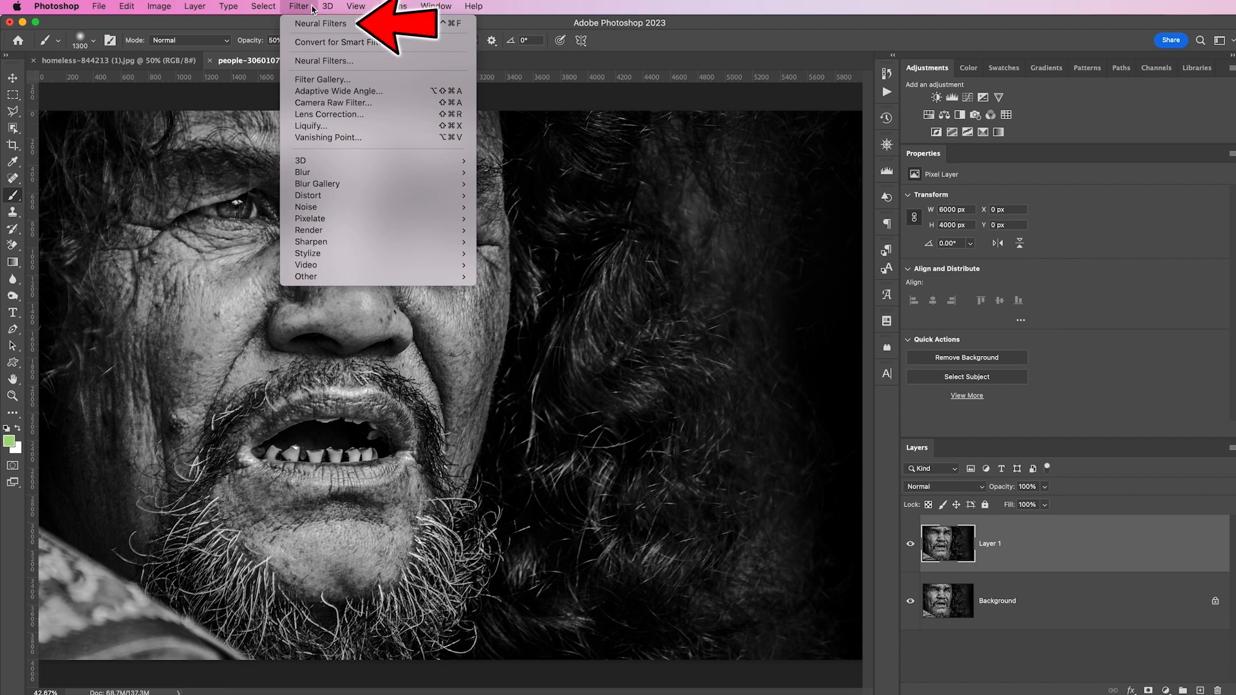
left_click(374, 24)
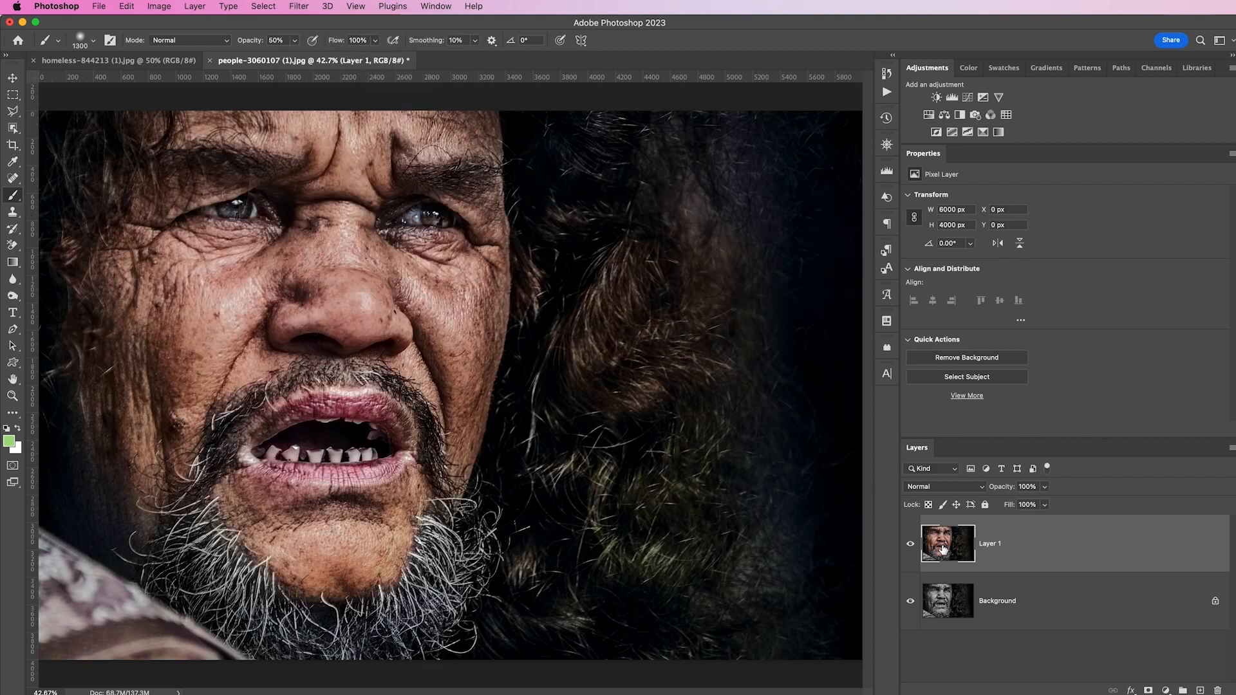
left_click(910, 544)
left_click(910, 544)
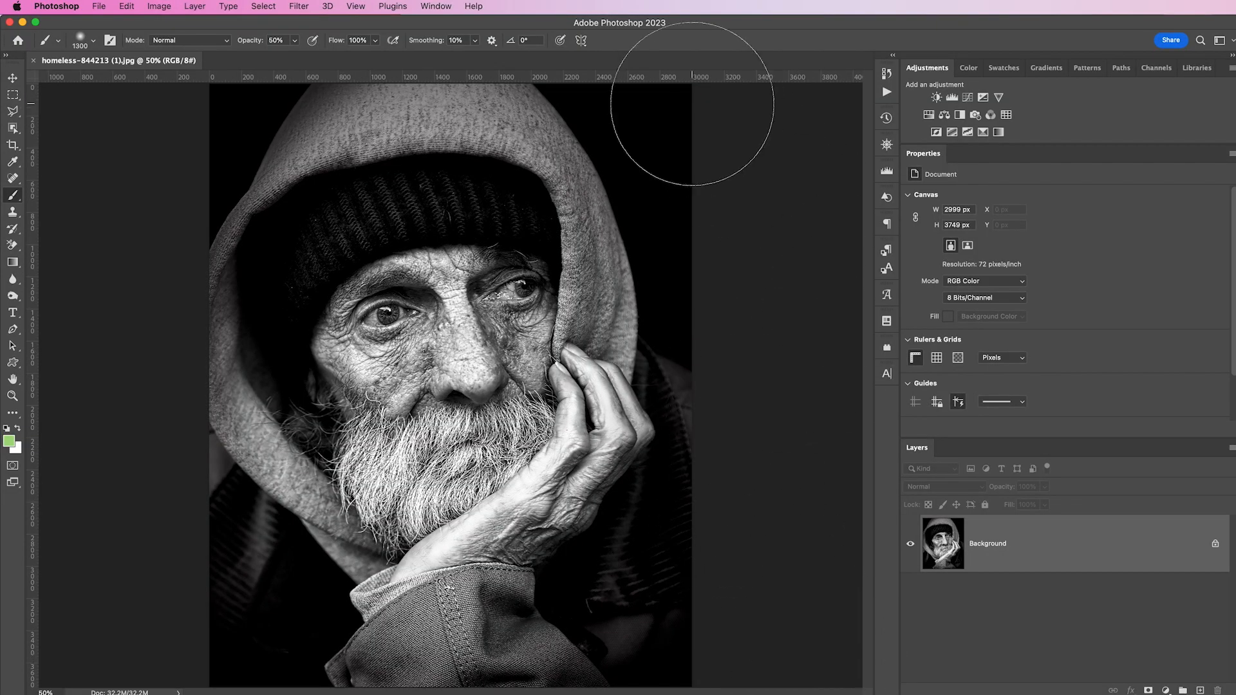
Step: Open Neural Filters for the hooded man's photo and turn on Colorize
left_click(301, 8)
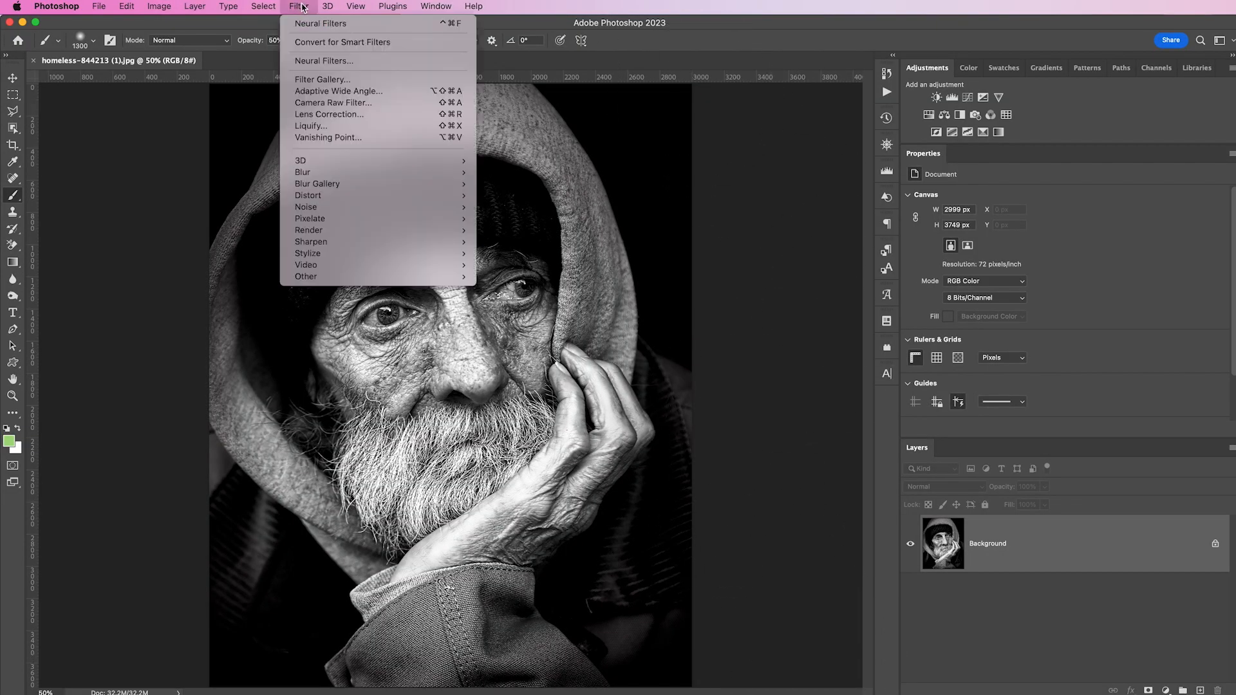
left_click(335, 59)
left_click(981, 398)
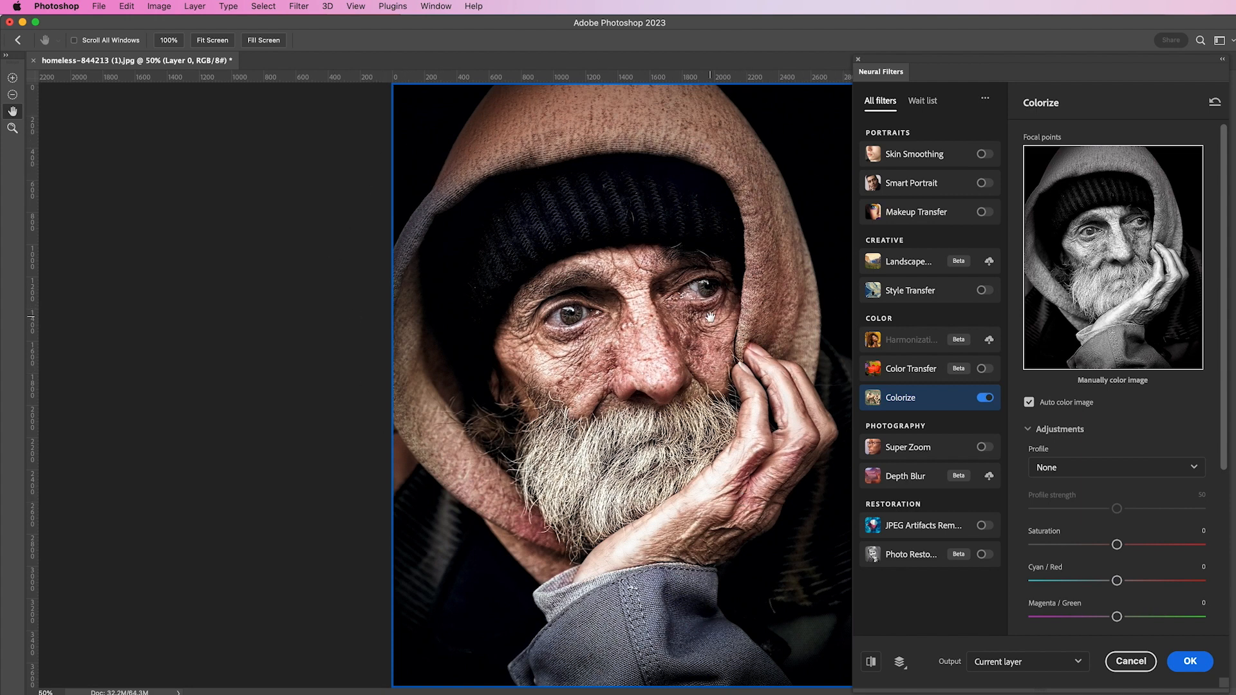
Step: Place a Colorize focal point at the top of the hood and set its color to purple #6b3cd6
left_click(1083, 162)
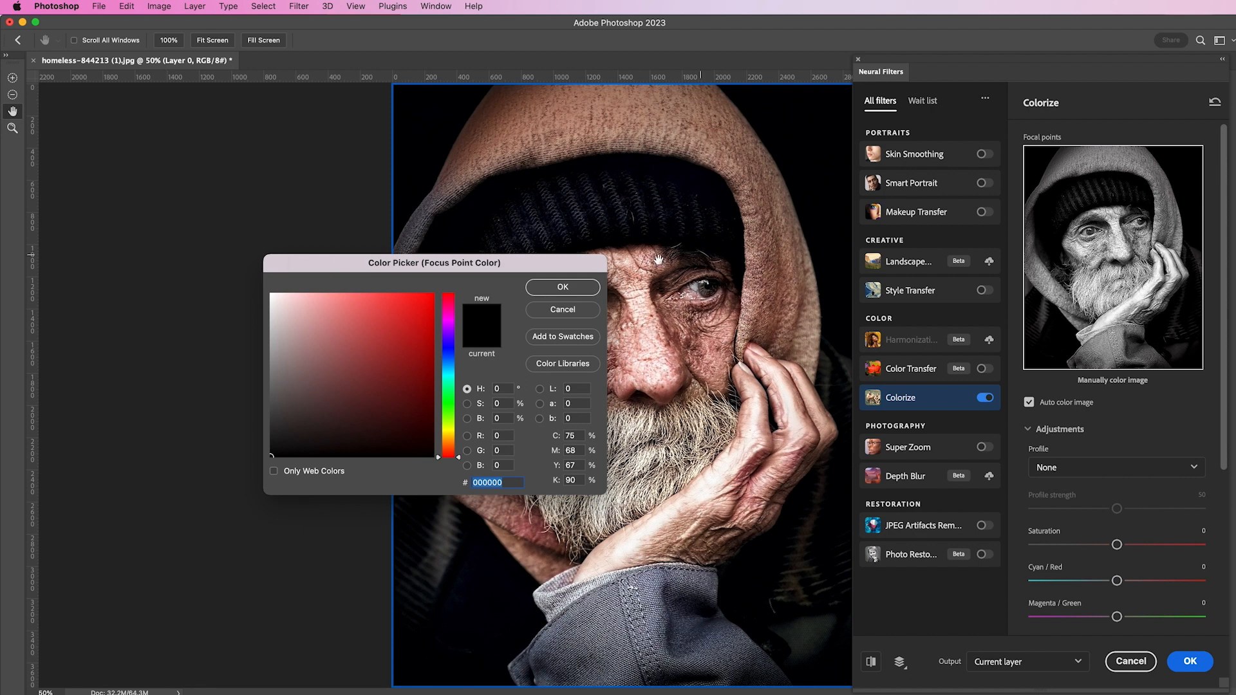
left_click(450, 343)
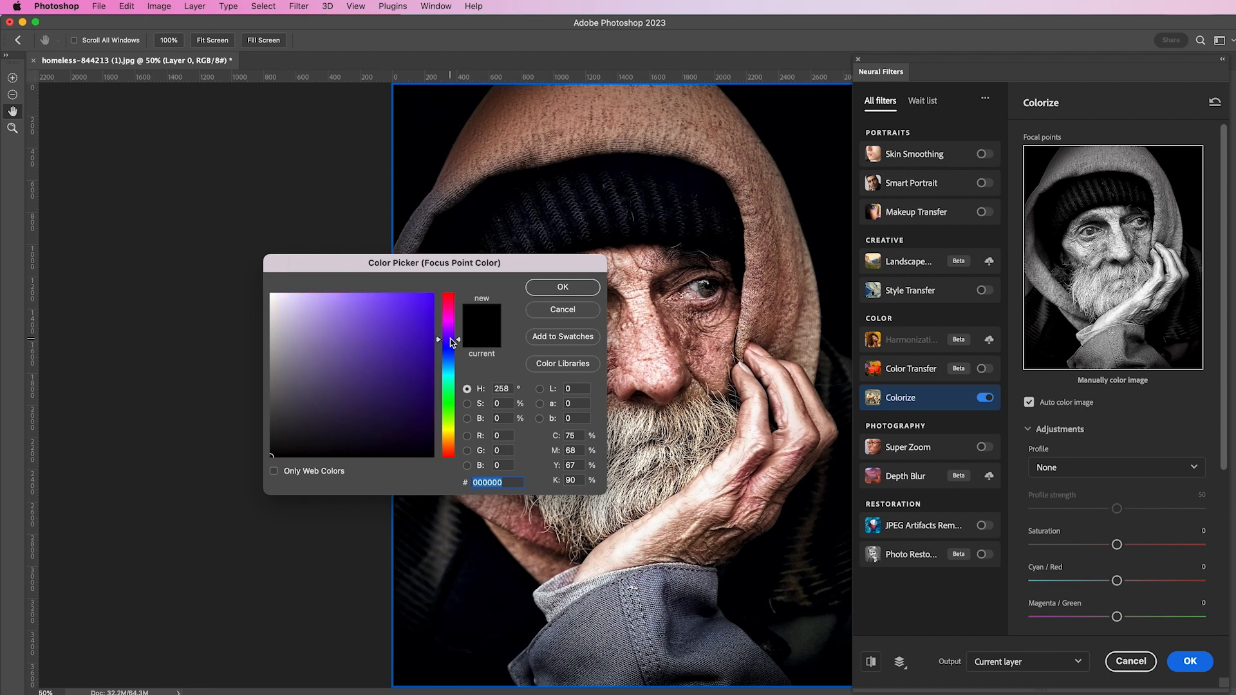
left_click(412, 308)
left_click(553, 288)
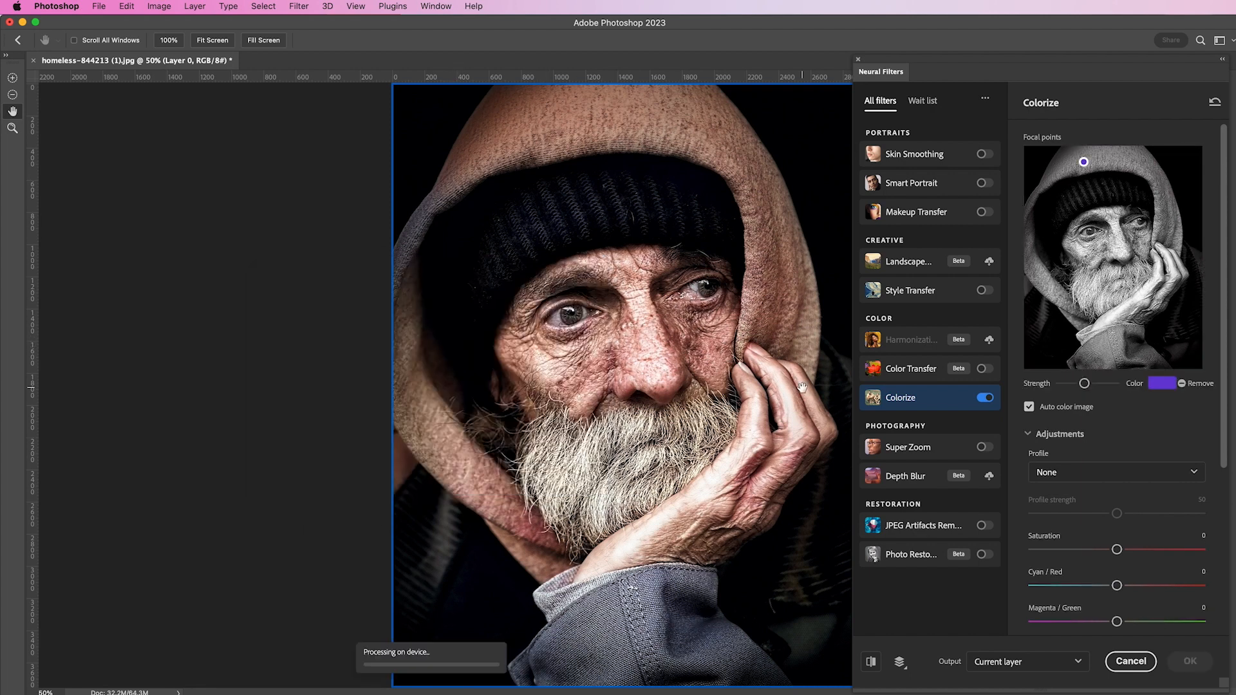
Step: Add more purple focal points along both sides of the hood, below the beard and at the photo's left edge
left_click(1163, 209)
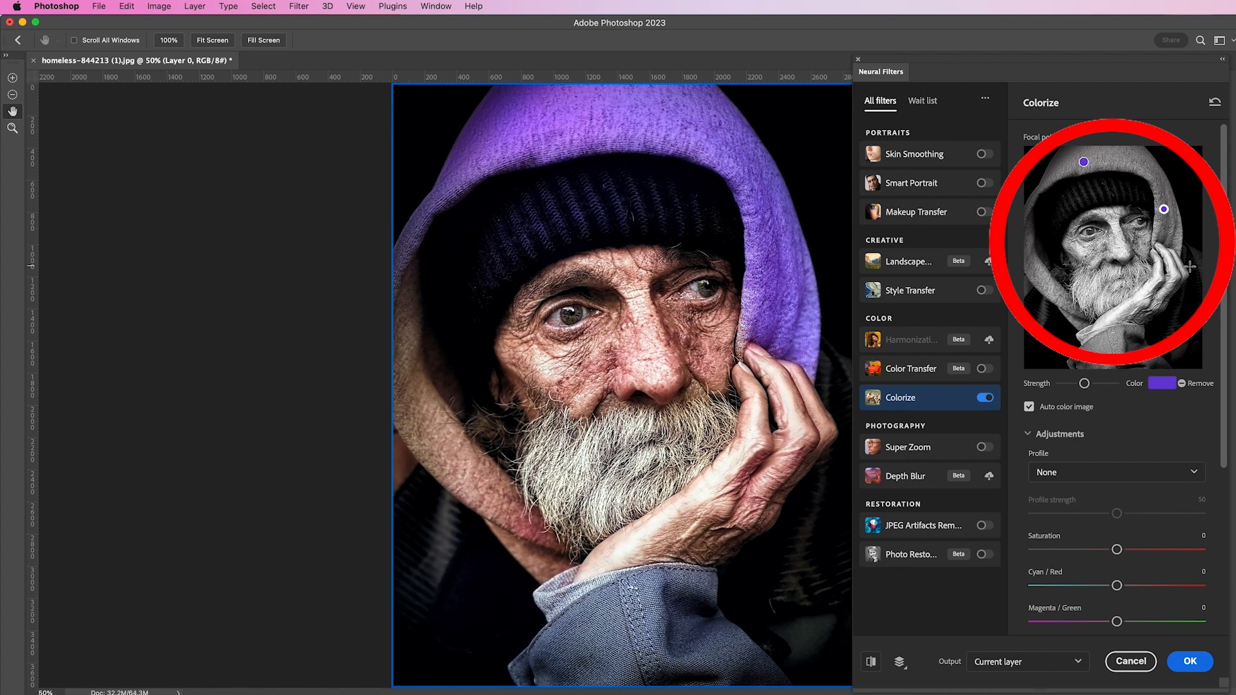
left_click(1155, 240)
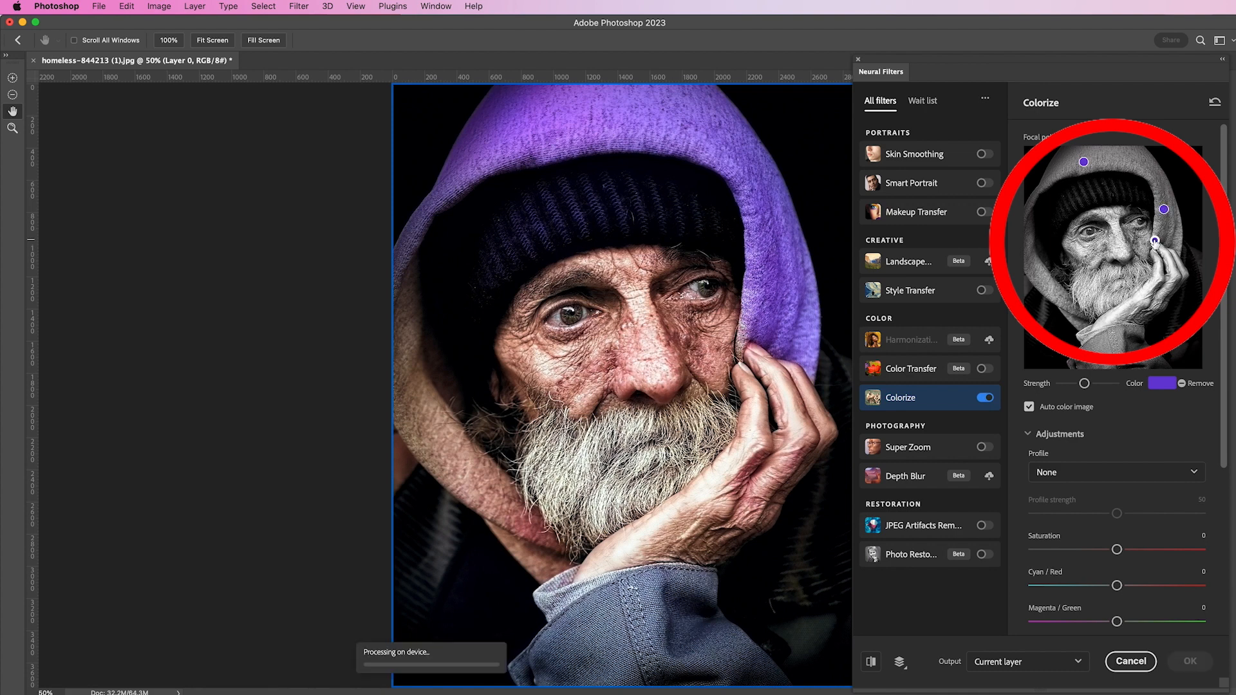
left_click(1031, 250)
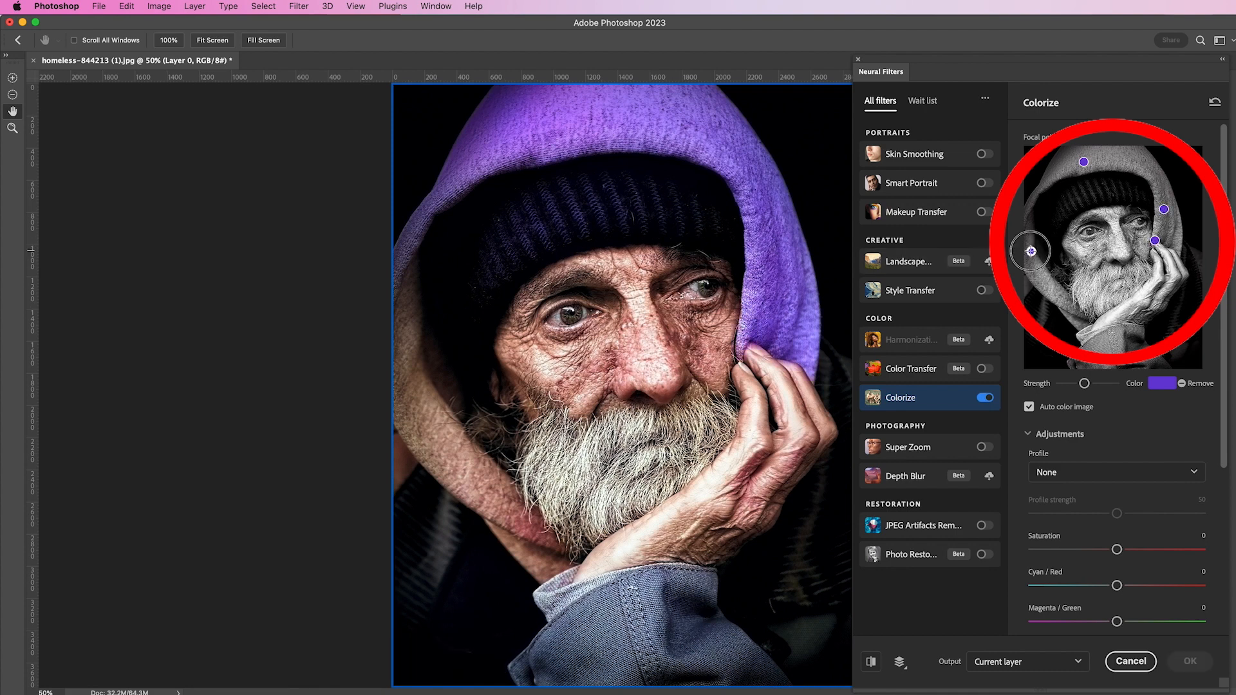
left_click(1046, 285)
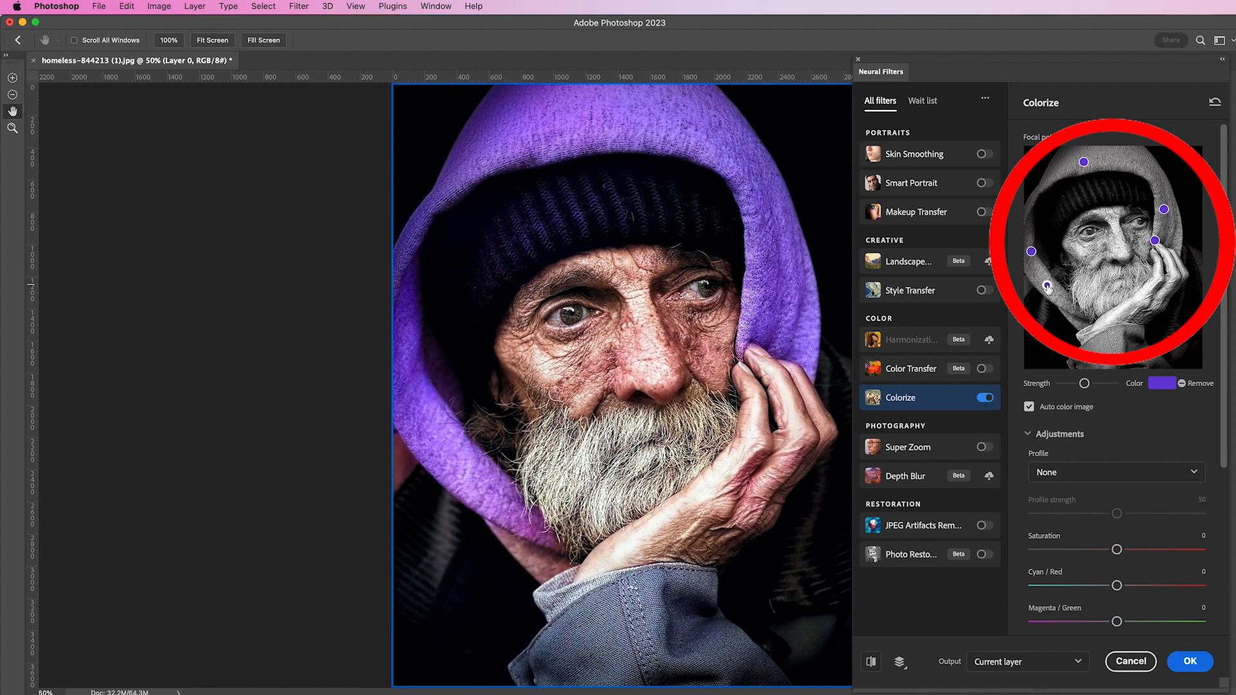
left_click(1080, 311)
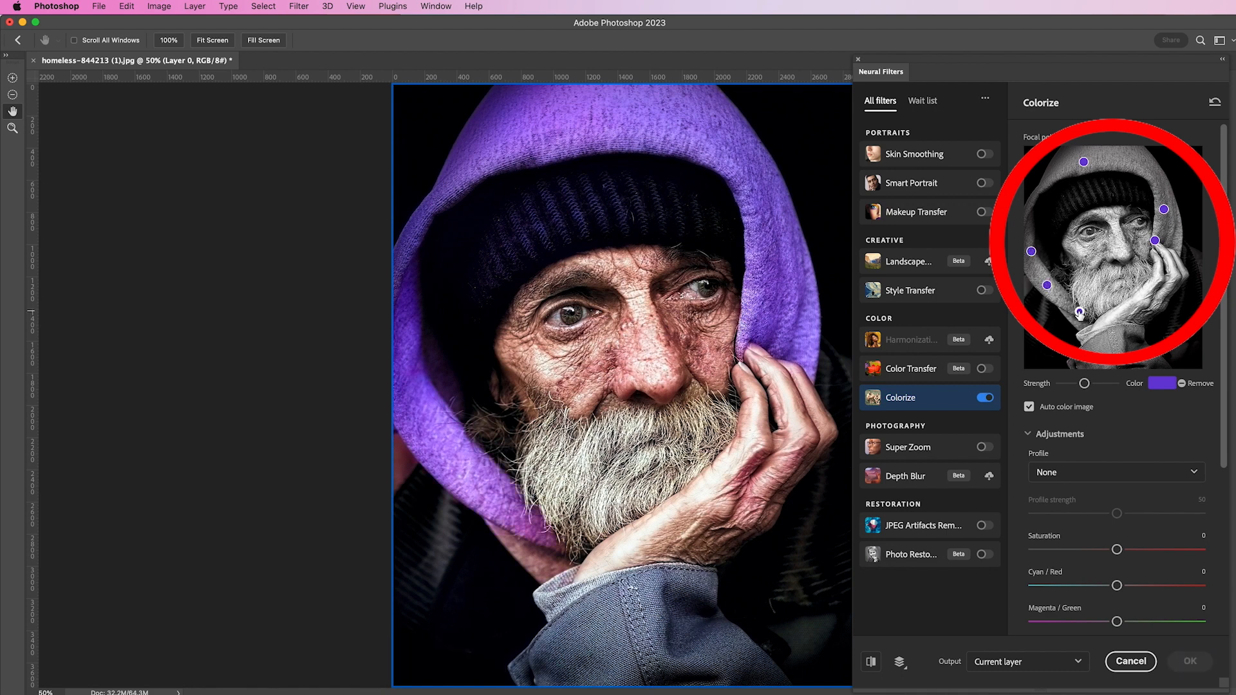
left_click(1026, 284)
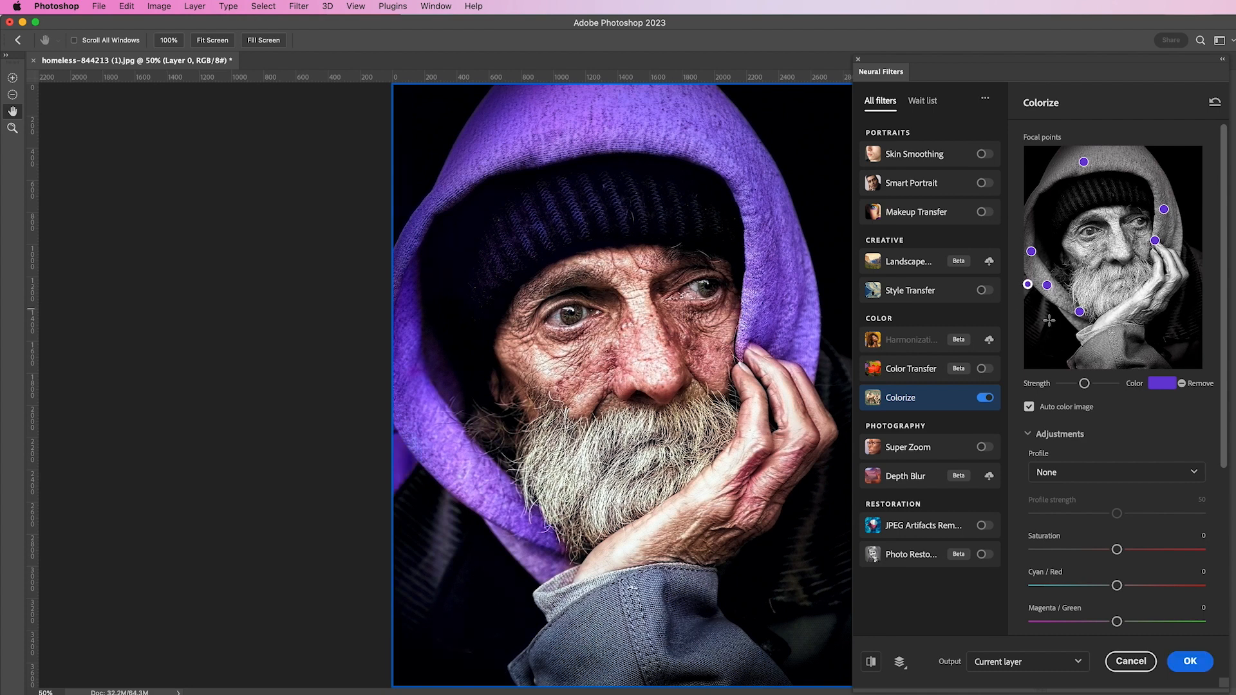
Step: Add a focal point on the jacket sleeve and change its color to blue with a hue of 227°
left_click(1114, 342)
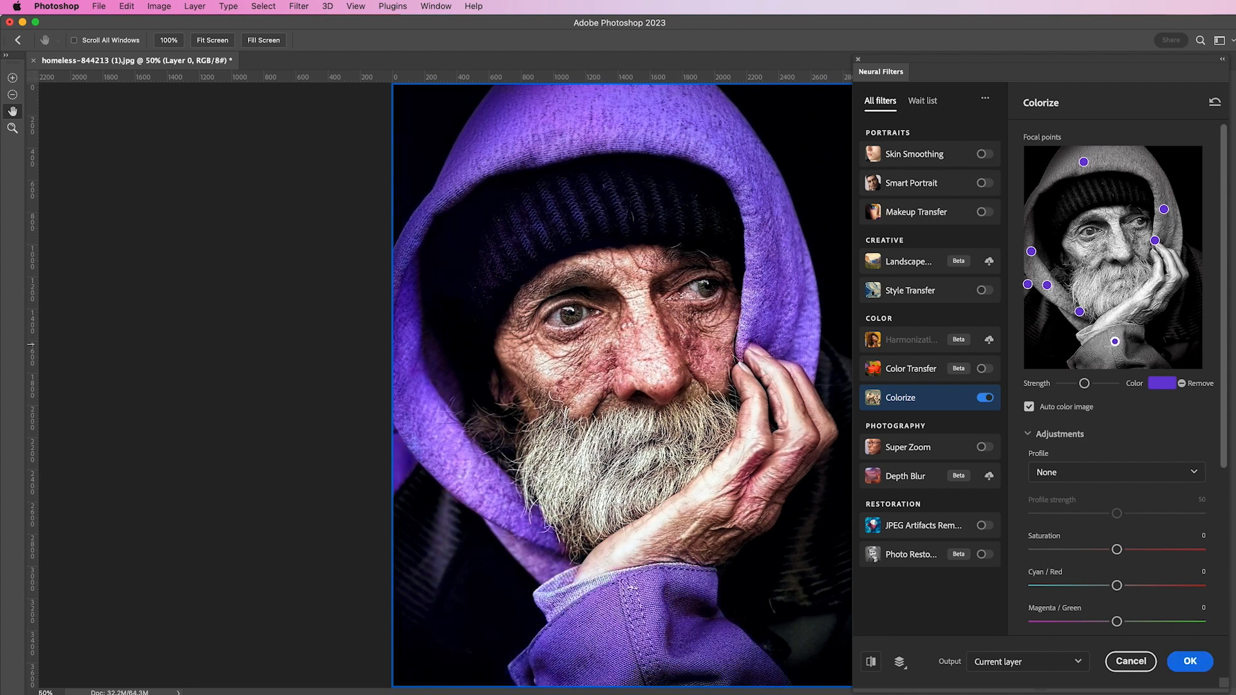
left_click(1157, 386)
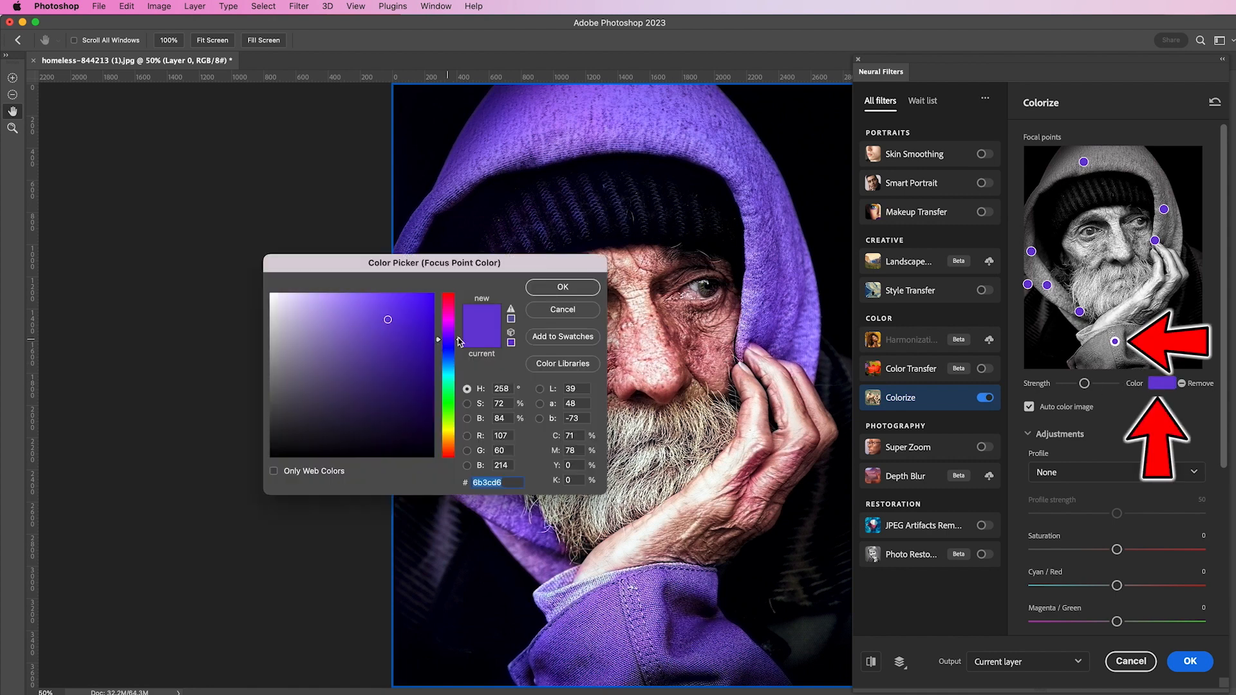
left_click_drag(461, 340, 460, 354)
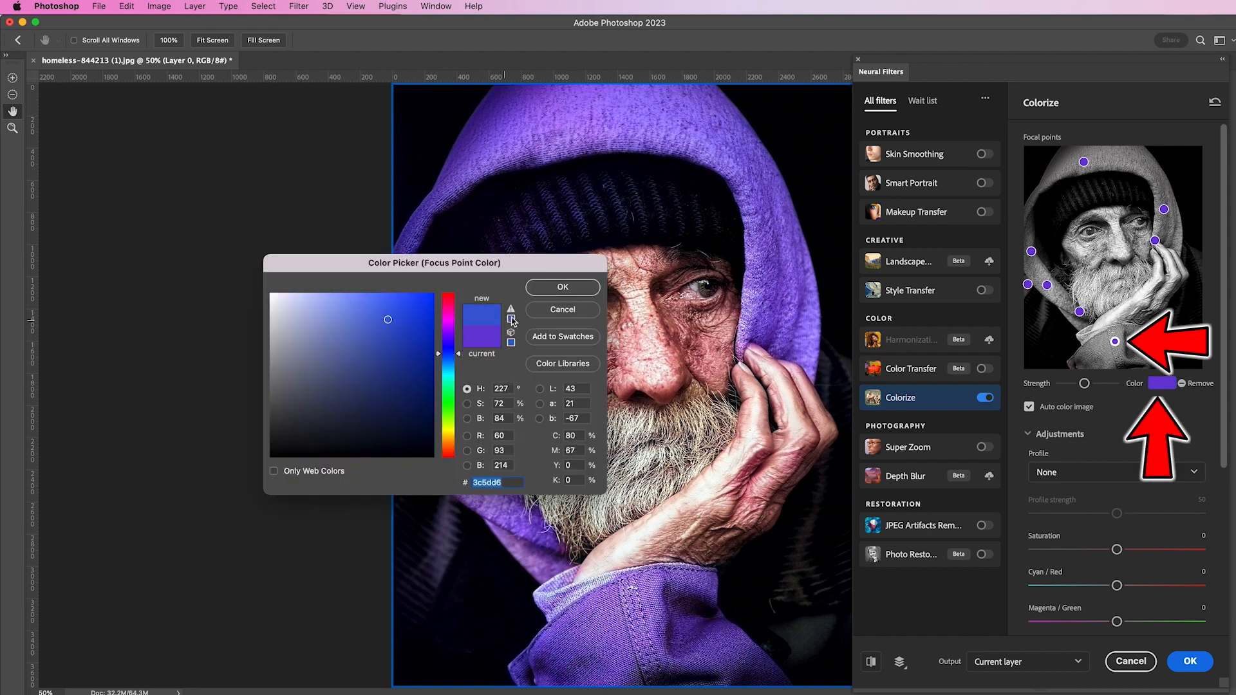
left_click(554, 288)
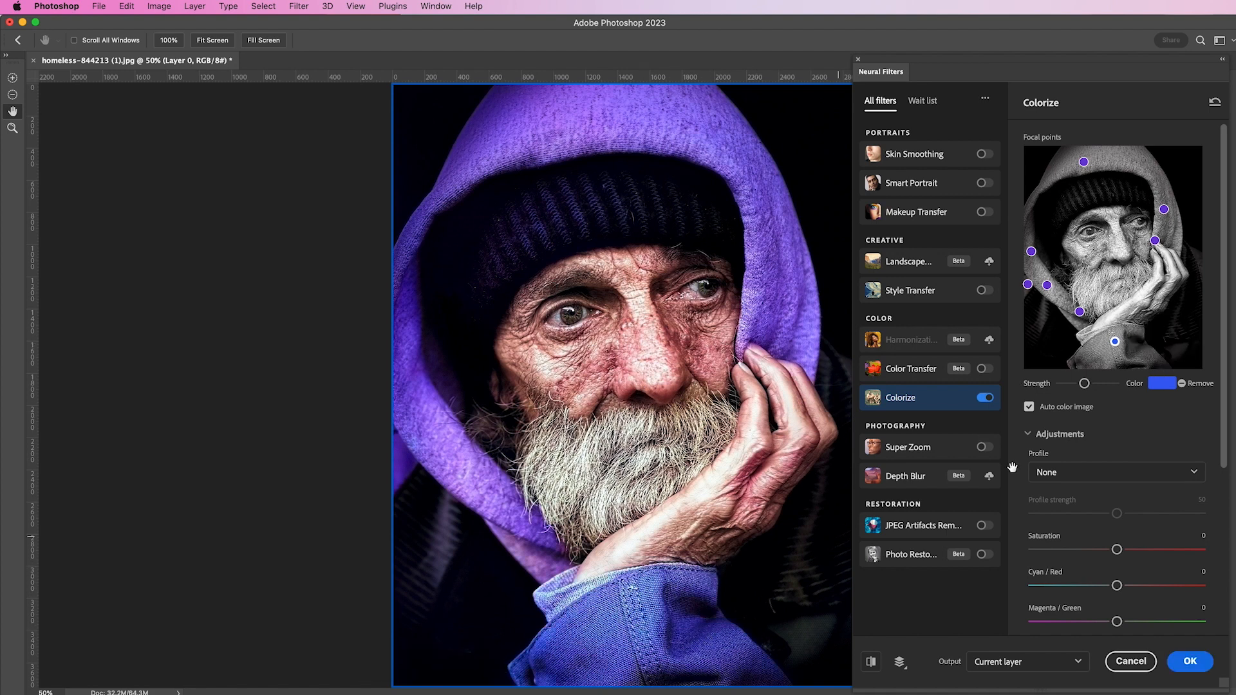
Step: Add another blue focal point on the sleeve and apply the Colorize filter to the current layer, clearing the leftover selection
left_click(1130, 330)
left_click(1190, 663)
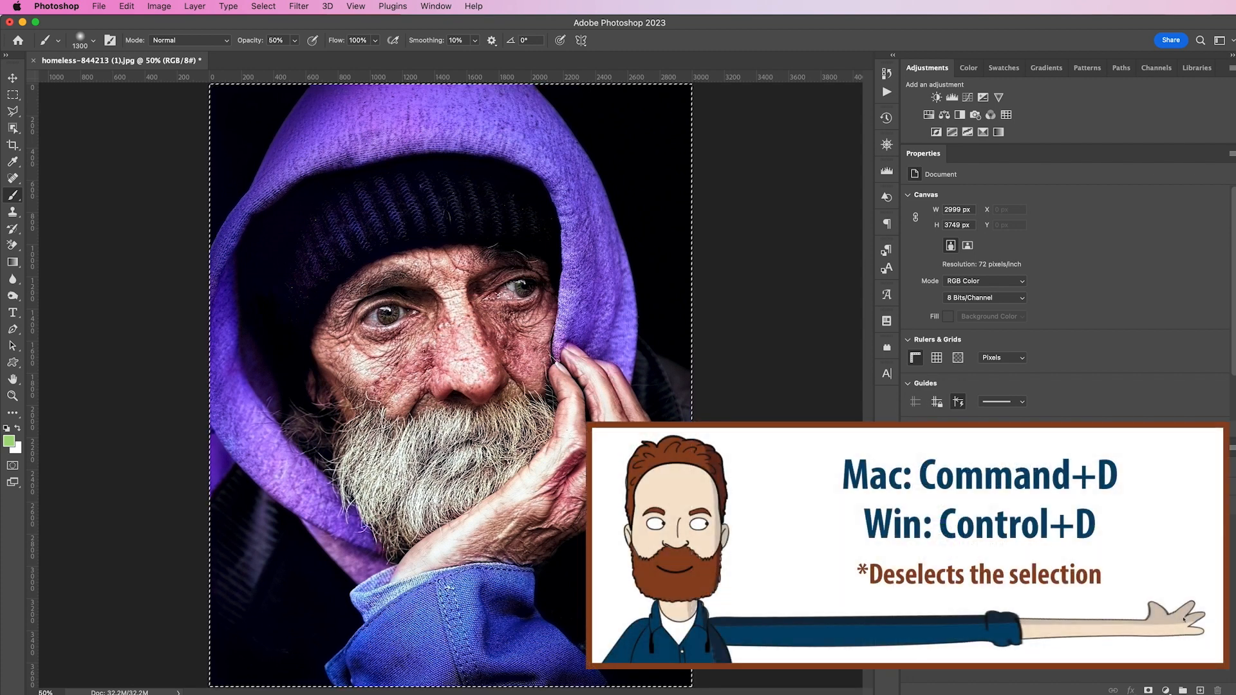
key("super+d")
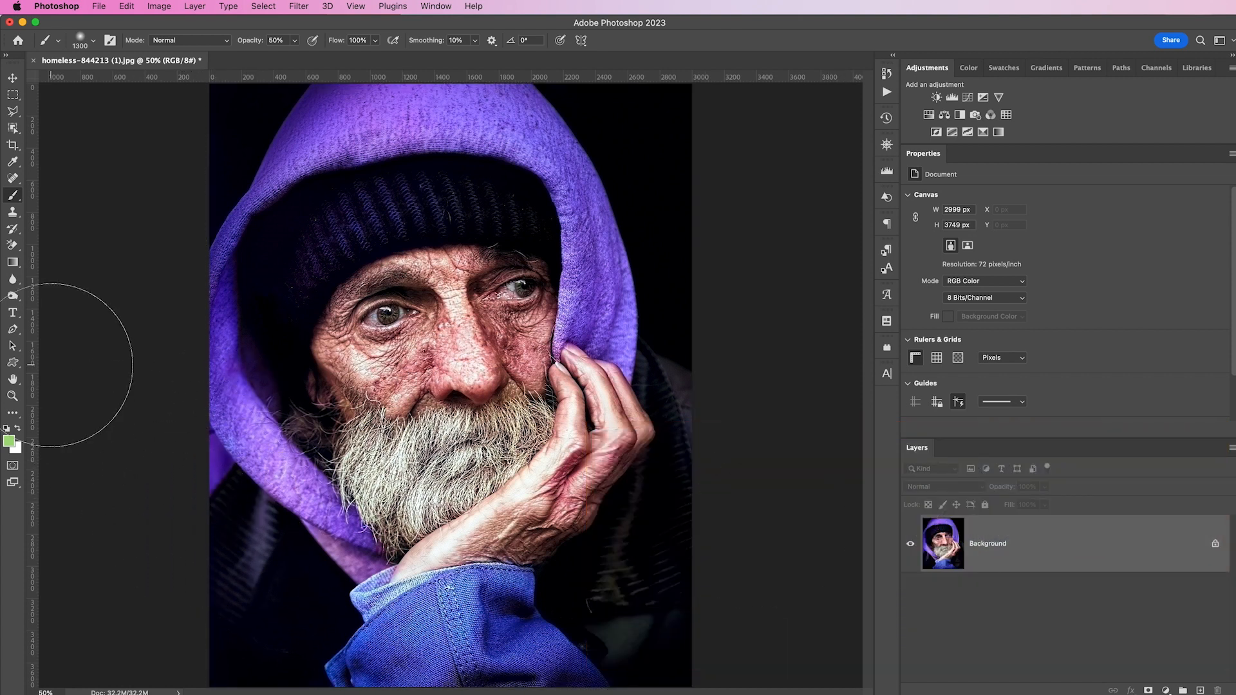
Step: Darken the purple spill at the photo's left edge and below the hood using the Burn tool on Midtones at 40% exposure
left_click(13, 296)
right_click(16, 296)
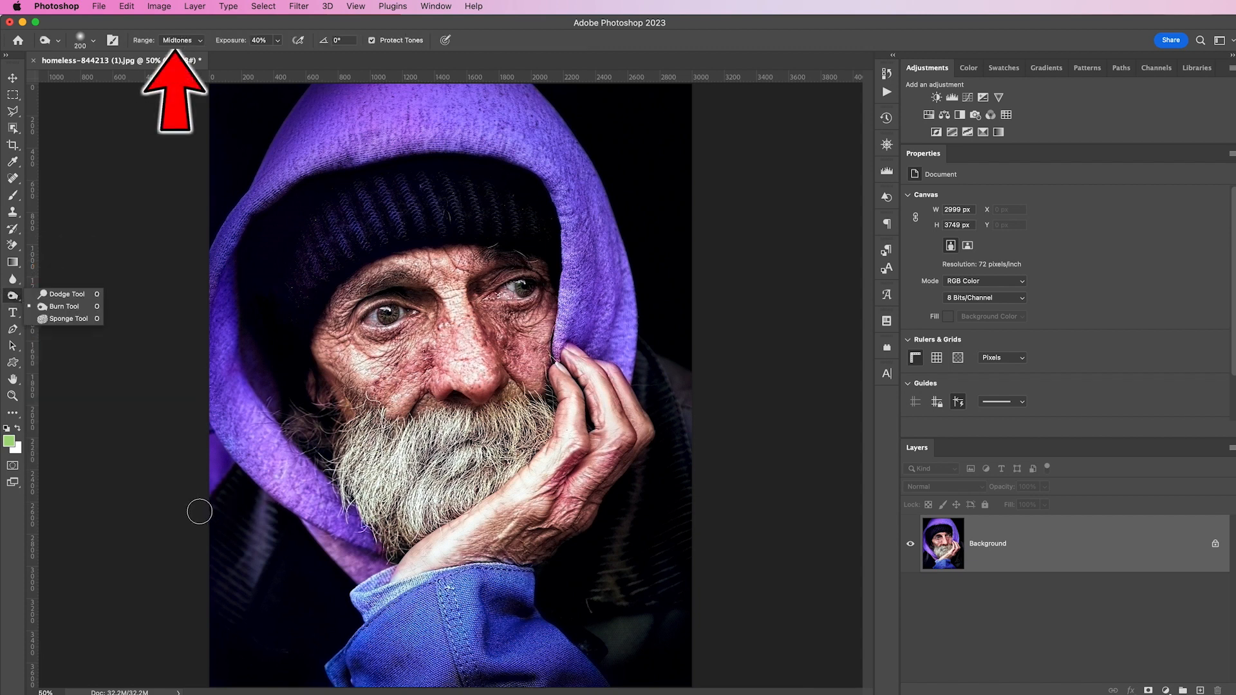
mouse_move(199, 510)
left_mouse_down()
mouse_move(216, 484)
mouse_move(204, 436)
mouse_move(231, 480)
mouse_move(203, 421)
mouse_move(205, 450)
mouse_move(231, 480)
mouse_move(210, 441)
mouse_move(214, 505)
mouse_move(218, 474)
mouse_move(200, 493)
mouse_move(206, 433)
mouse_move(212, 512)
mouse_move(212, 452)
mouse_move(218, 477)
left_mouse_up()
left_click_drag(197, 430, 218, 493)
mouse_move(312, 529)
left_mouse_down()
mouse_move(373, 573)
mouse_move(312, 533)
mouse_move(369, 577)
mouse_move(351, 573)
mouse_move(324, 545)
mouse_move(363, 569)
left_mouse_up()
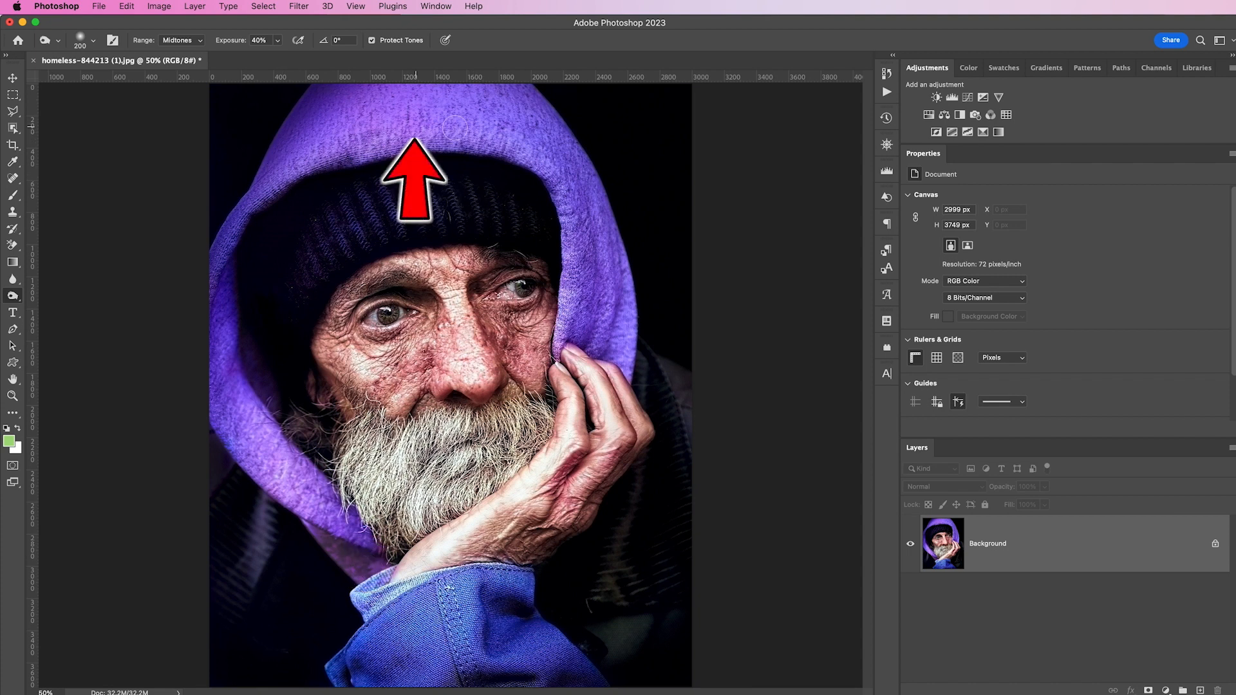
Step: Lighten the top of the purple hood using the Dodge tool on Midtones at 41% exposure with a 700 px brush
left_click(12, 296)
left_click(57, 296)
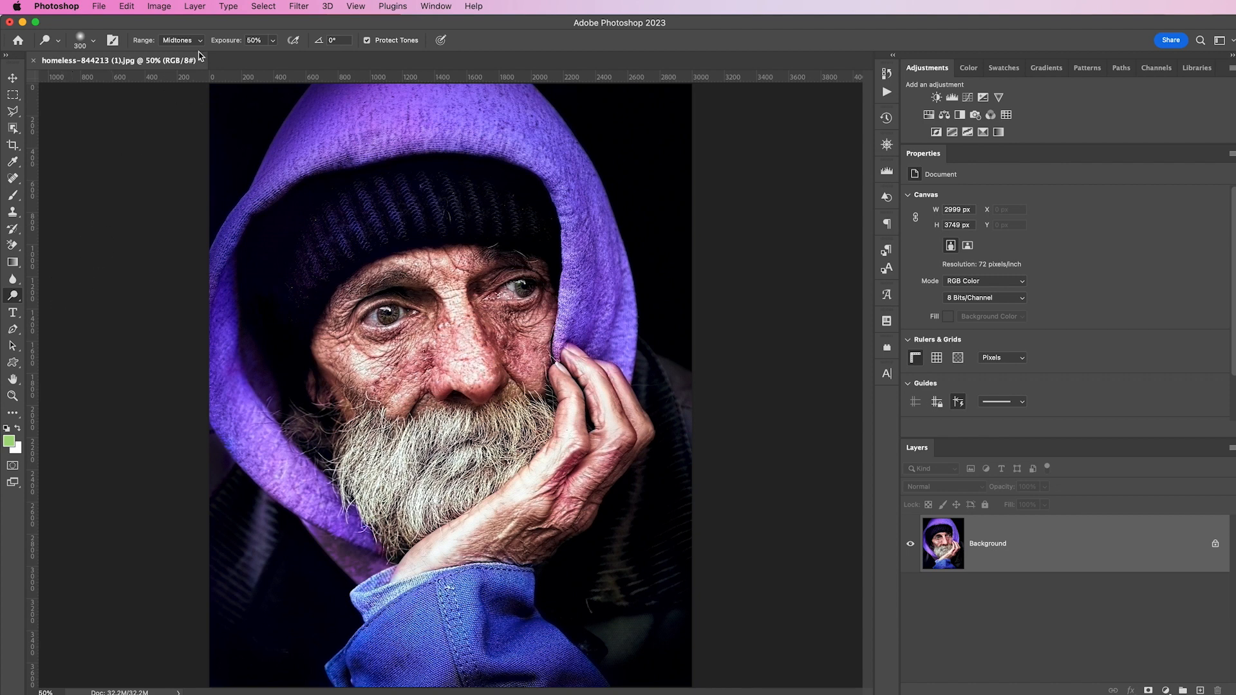
left_click_drag(232, 45, 227, 45)
key("bracketright")
key("bracketright")
key("bracketright")
key("bracketright")
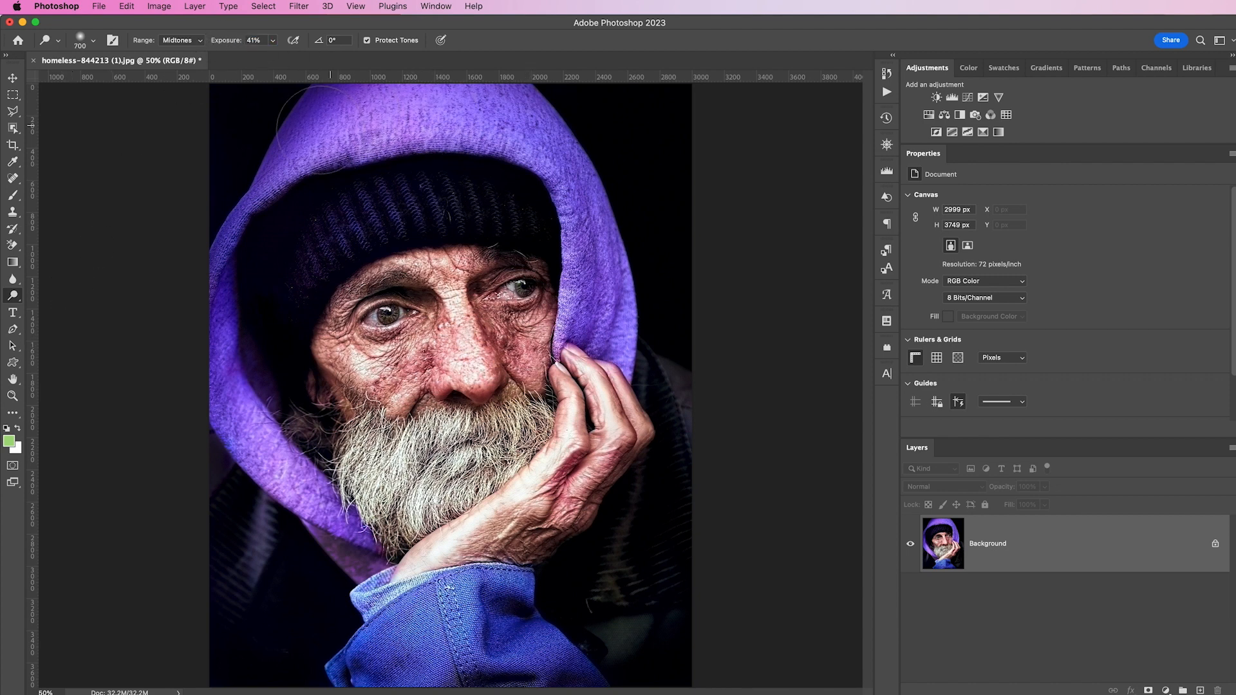
mouse_move(450, 113)
left_mouse_down()
mouse_move(535, 140)
mouse_move(581, 211)
mouse_move(468, 114)
left_mouse_up()
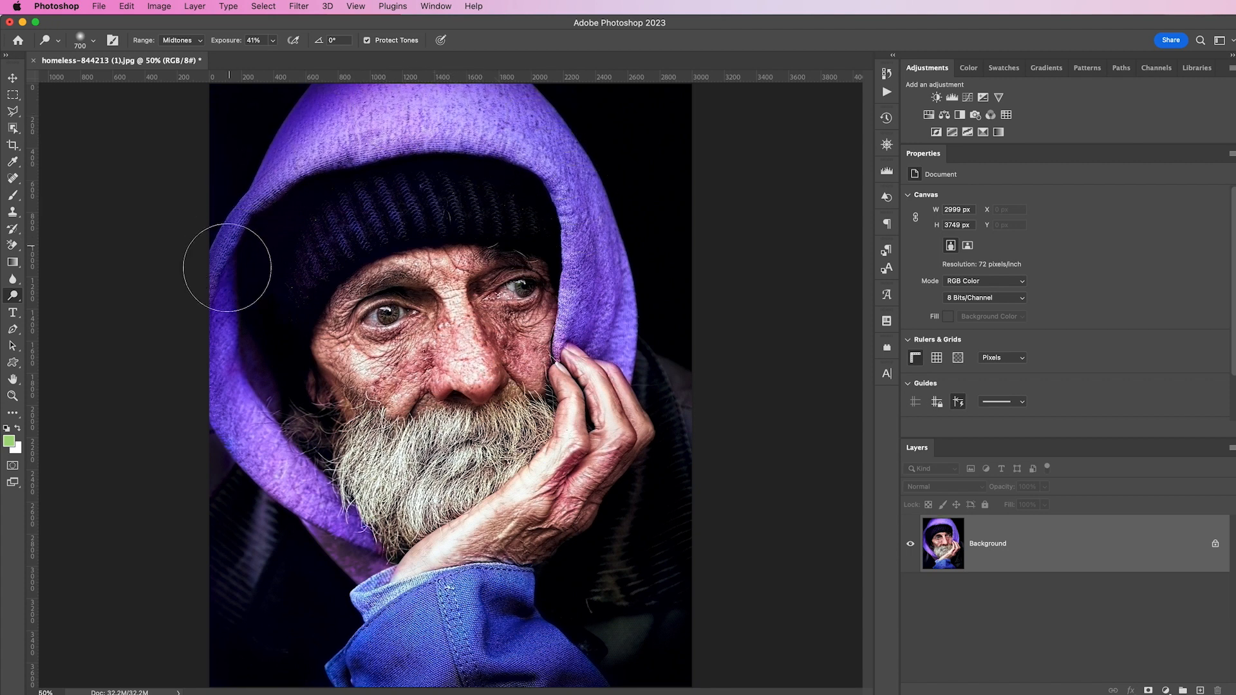
Step: Lighten the right side of the purple hood with the Dodge tool on Midtones at 41% exposure
left_click_drag(569, 138, 629, 276)
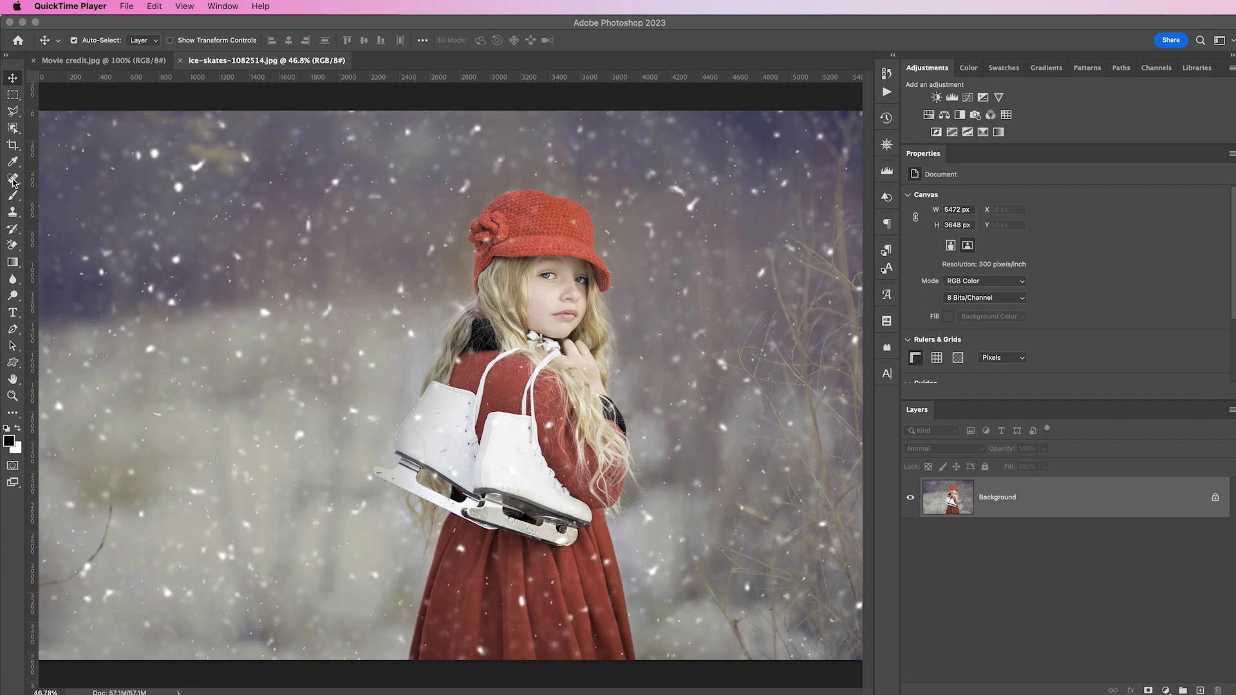
Step: Remove the curved twig near the lower-left edge of the ice-skates photo with a 60 px Spot Healing Brush
left_click(13, 181)
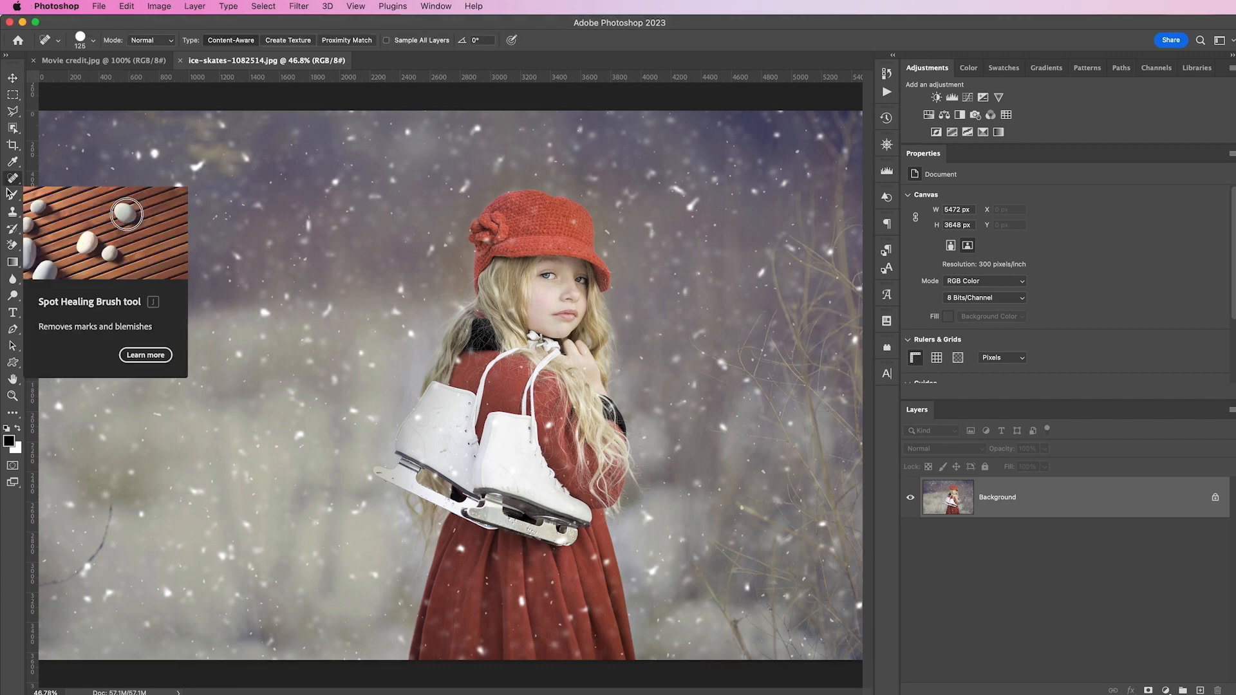
key("bracketleft")
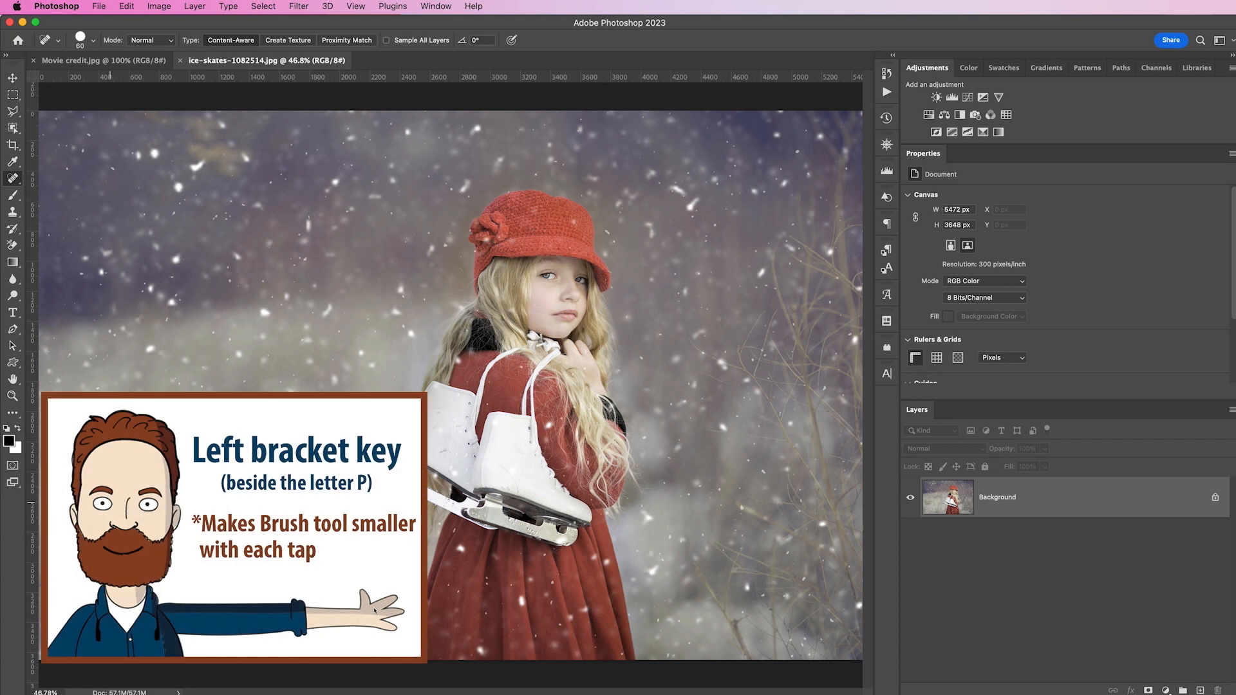
mouse_move(113, 499)
left_mouse_down()
mouse_move(100, 551)
mouse_move(30, 587)
left_mouse_up()
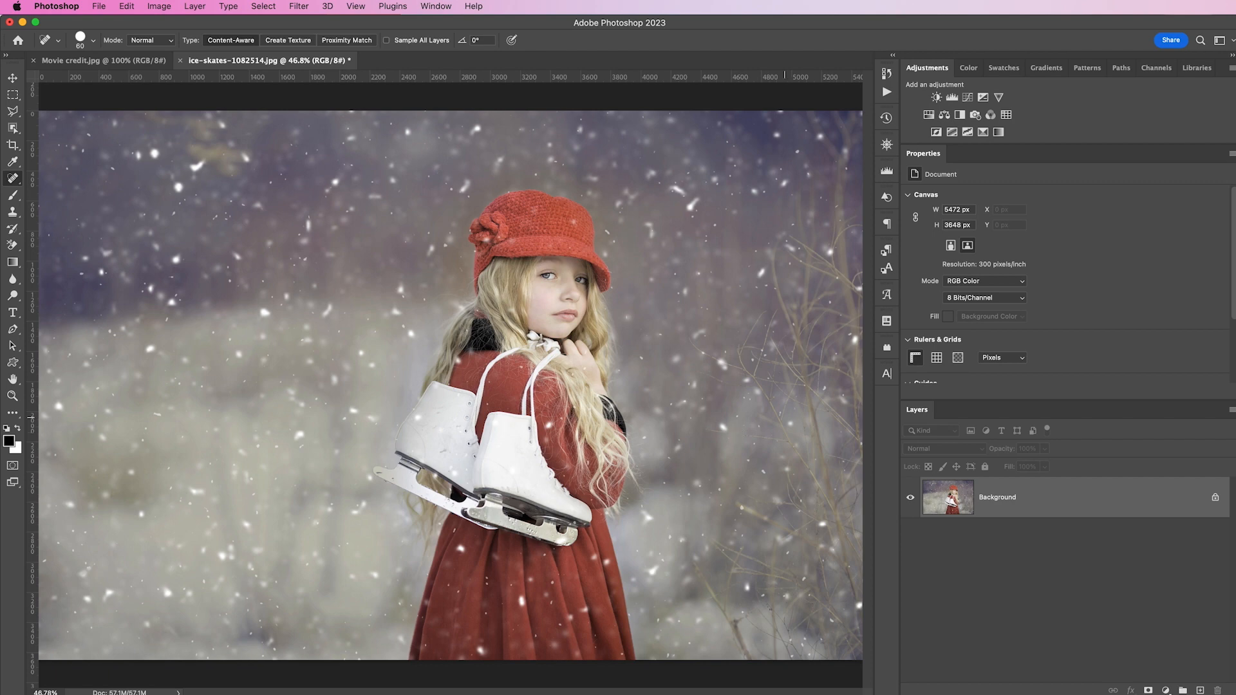
Step: Duplicate the Background layer and select the girl with her skates on the copy using the Object Selection tool
key("super+j")
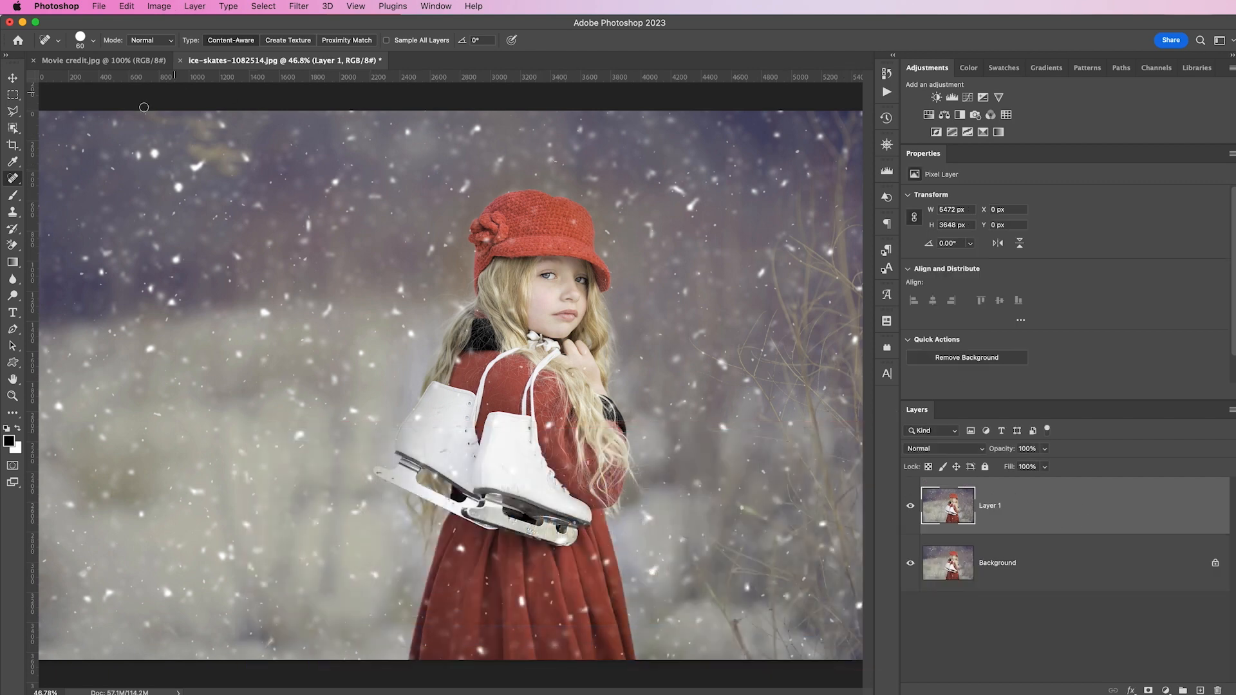
left_click(13, 128)
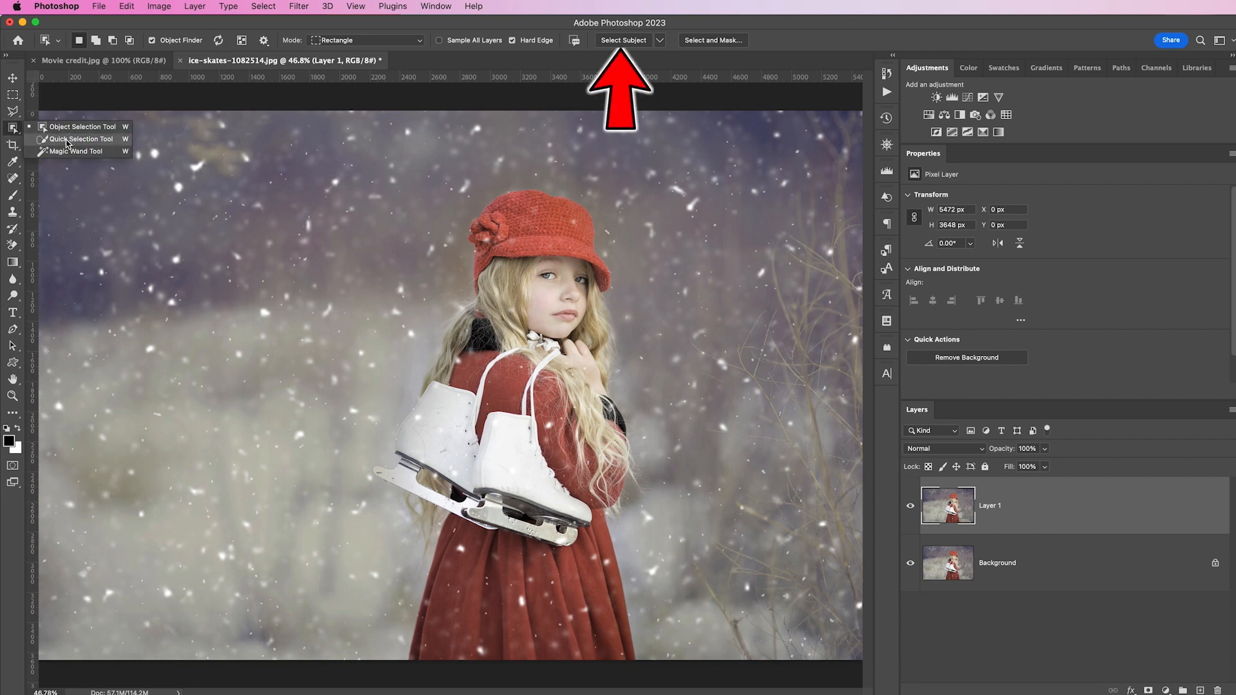
left_click(633, 41)
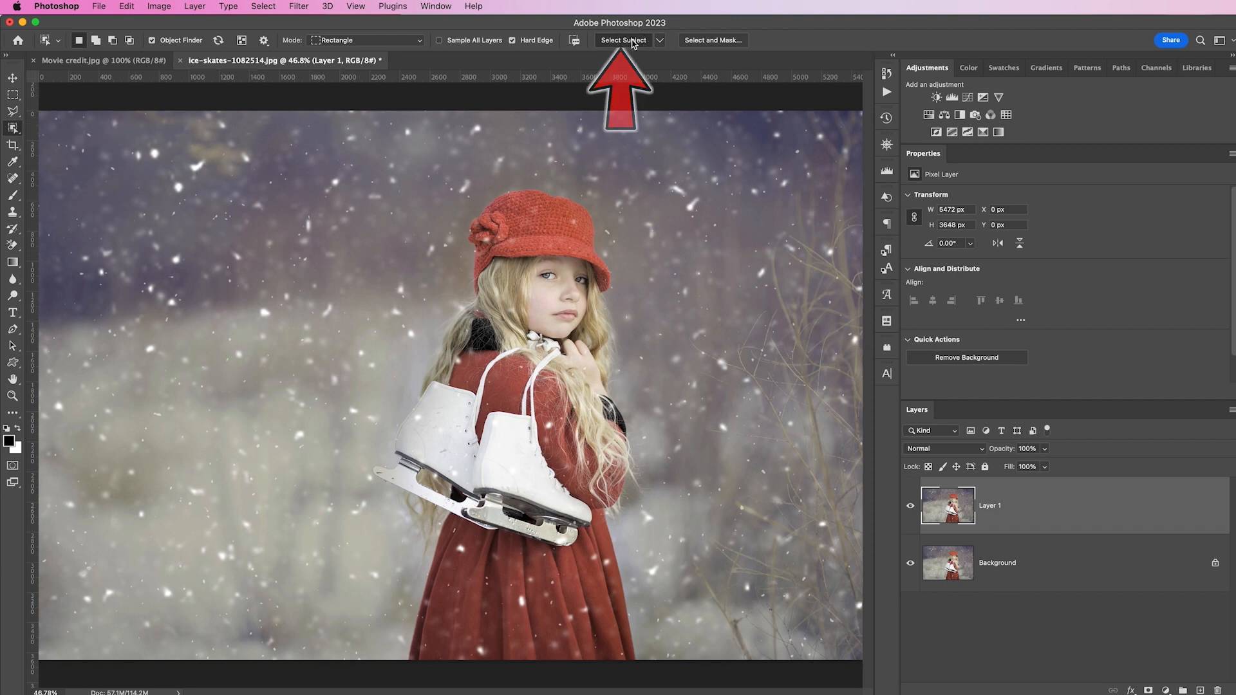
key("super+d")
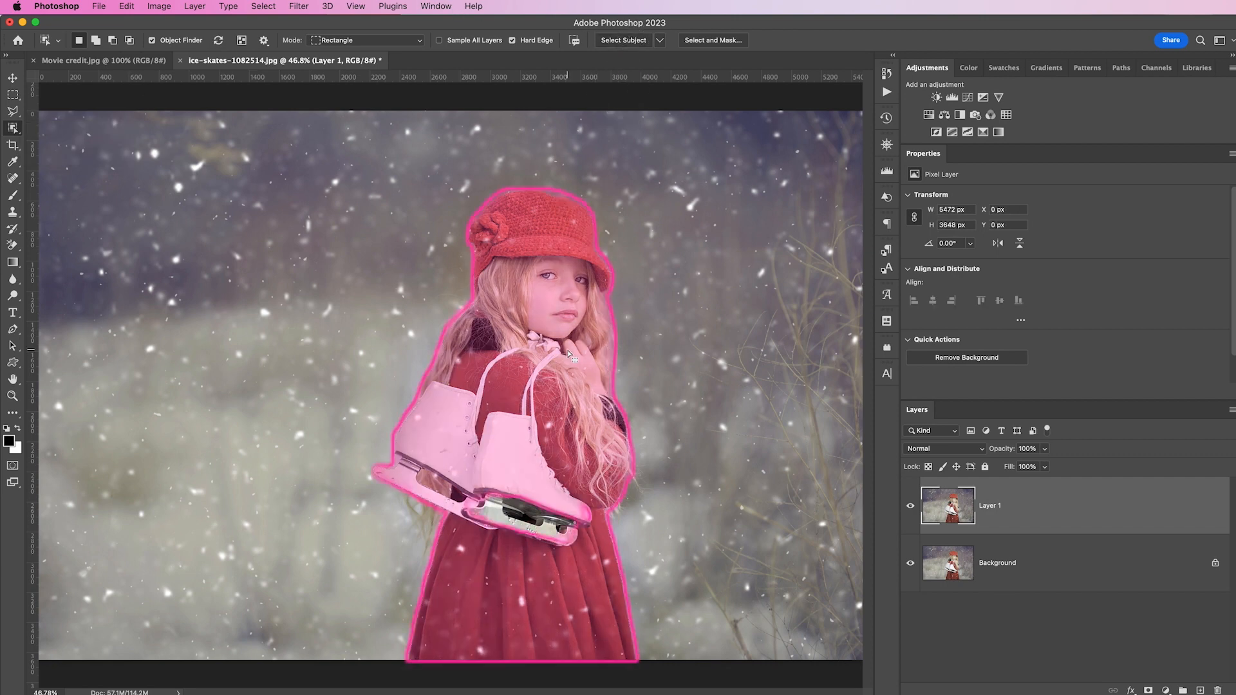
left_click(568, 351)
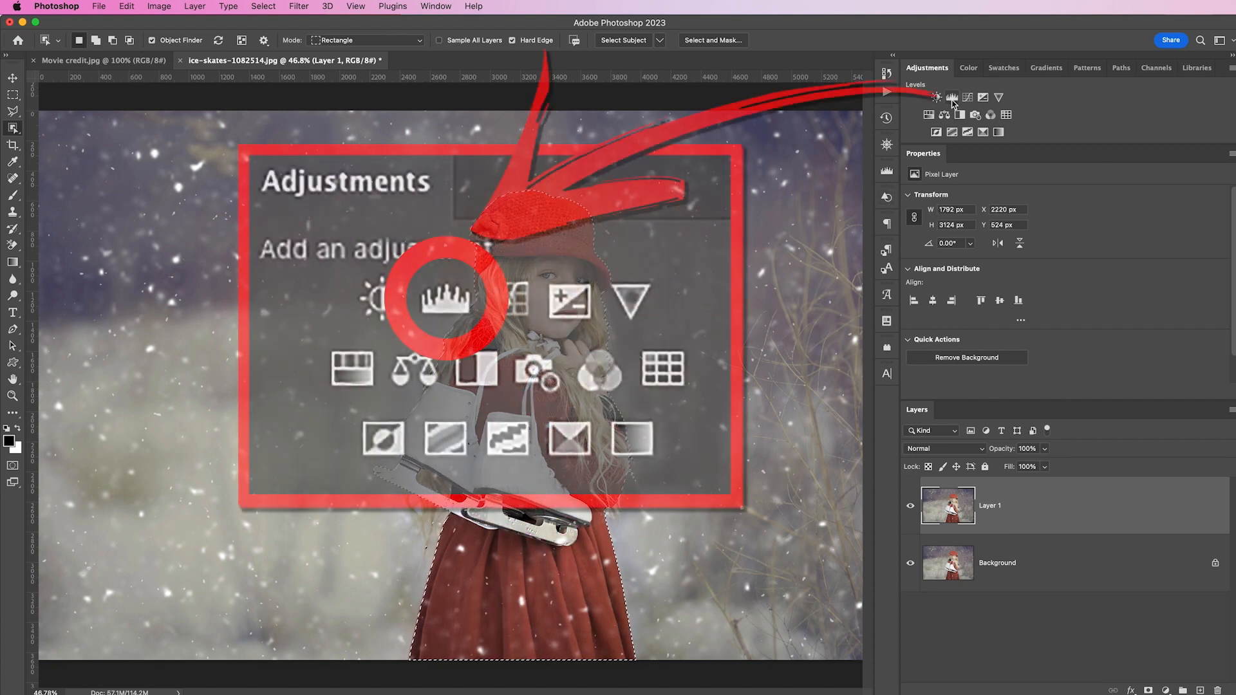
Step: Add a Levels adjustment masked to the girl, sample a gray point near the skates, and set the input levels to 11, 1.00 and 241
left_click(953, 98)
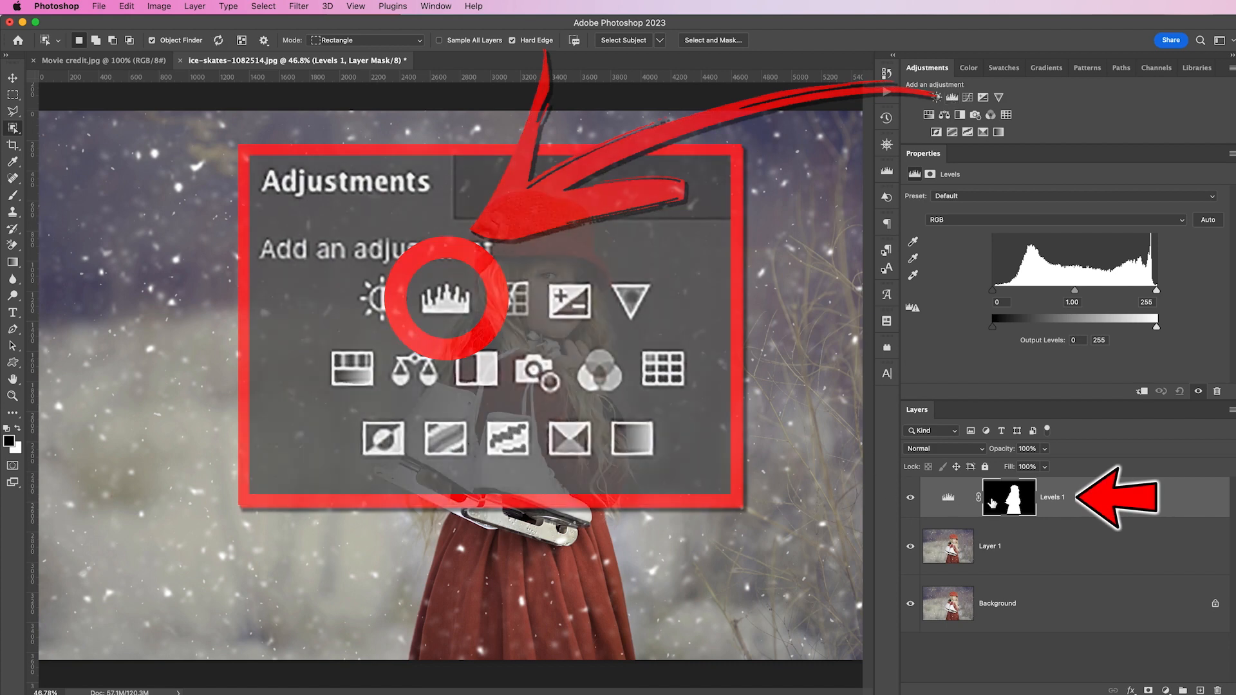
left_click(913, 259)
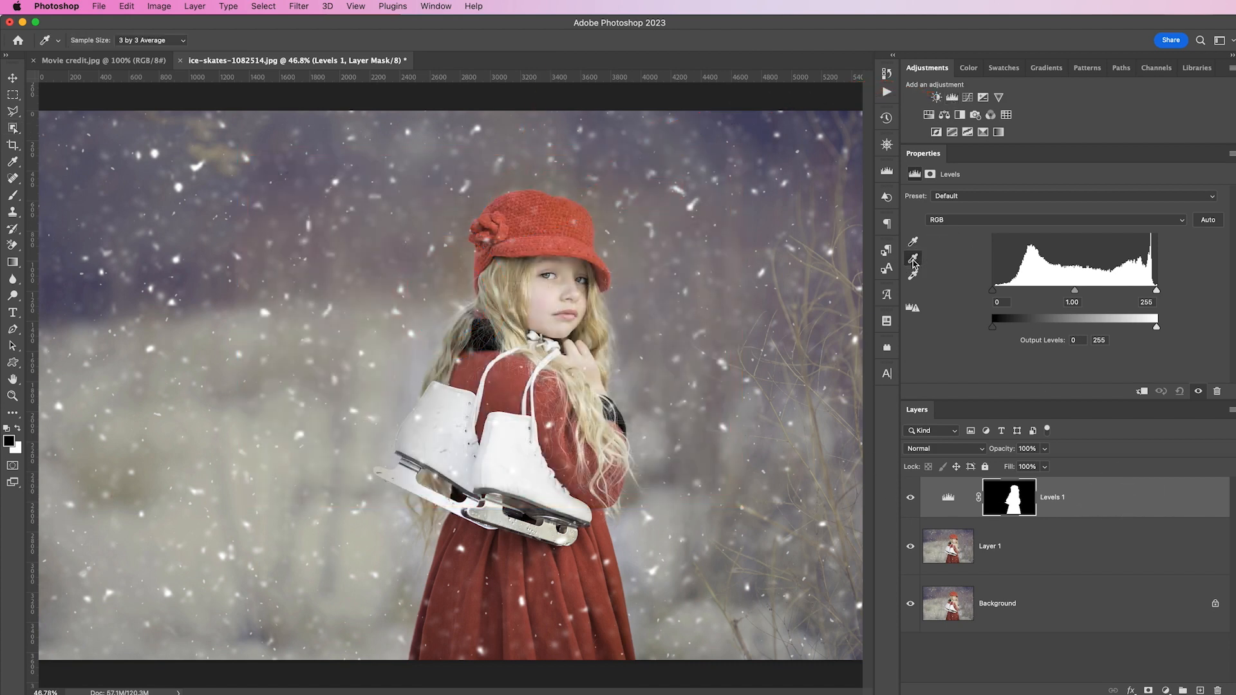
left_click(493, 507)
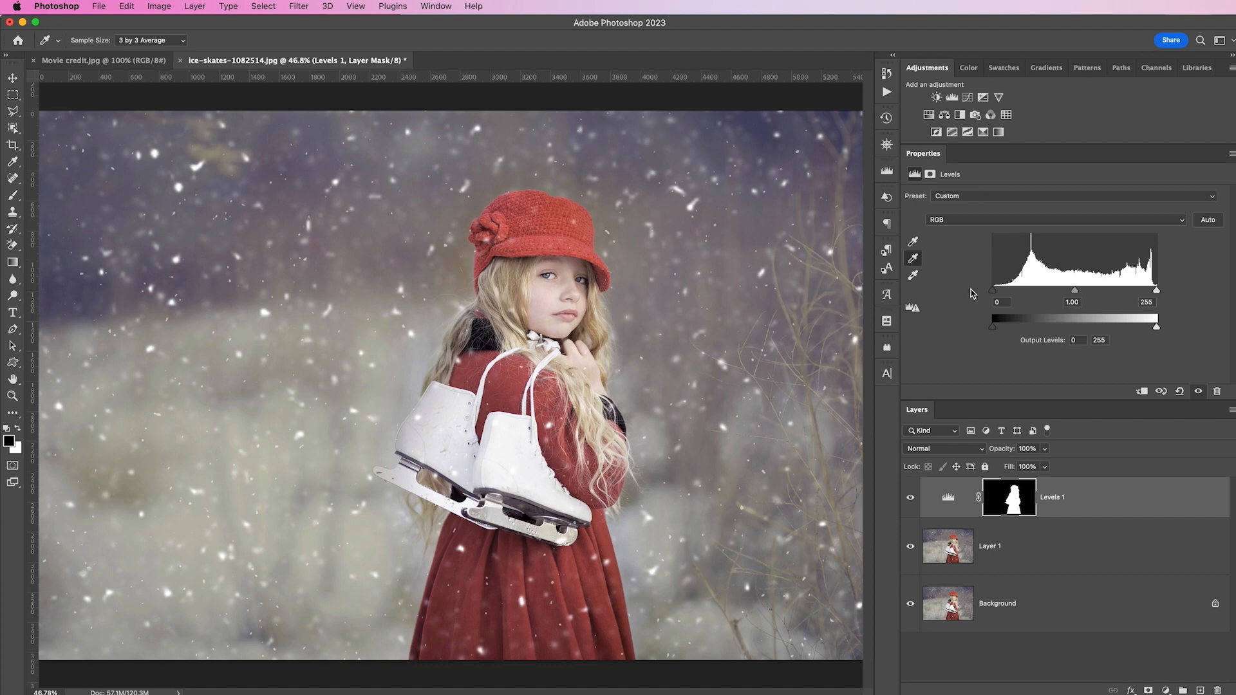
left_click_drag(990, 288, 999, 289)
left_click_drag(1077, 293, 1070, 292)
left_click_drag(1157, 292, 1147, 289)
left_click_drag(1067, 291, 1073, 295)
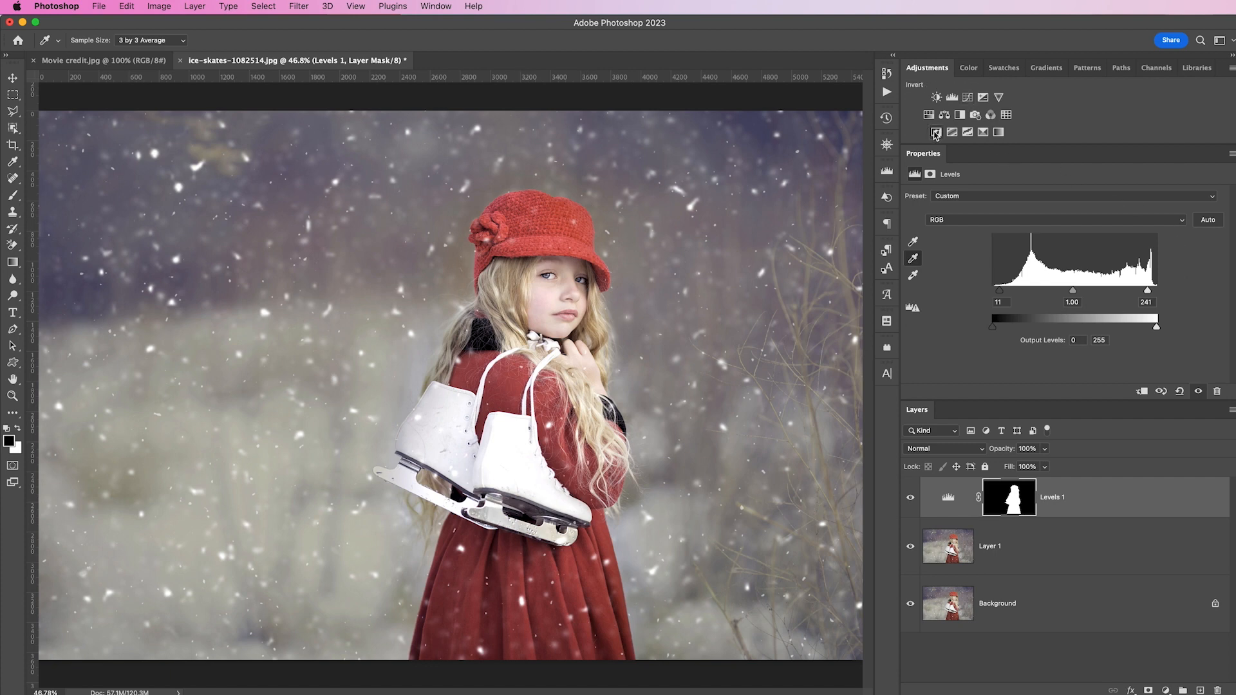
Step: Add a Color Balance adjustment with midtones at Cyan-Red +34 and Yellow-Blue -7, and clip it to the Levels 1 layer
left_click(944, 116)
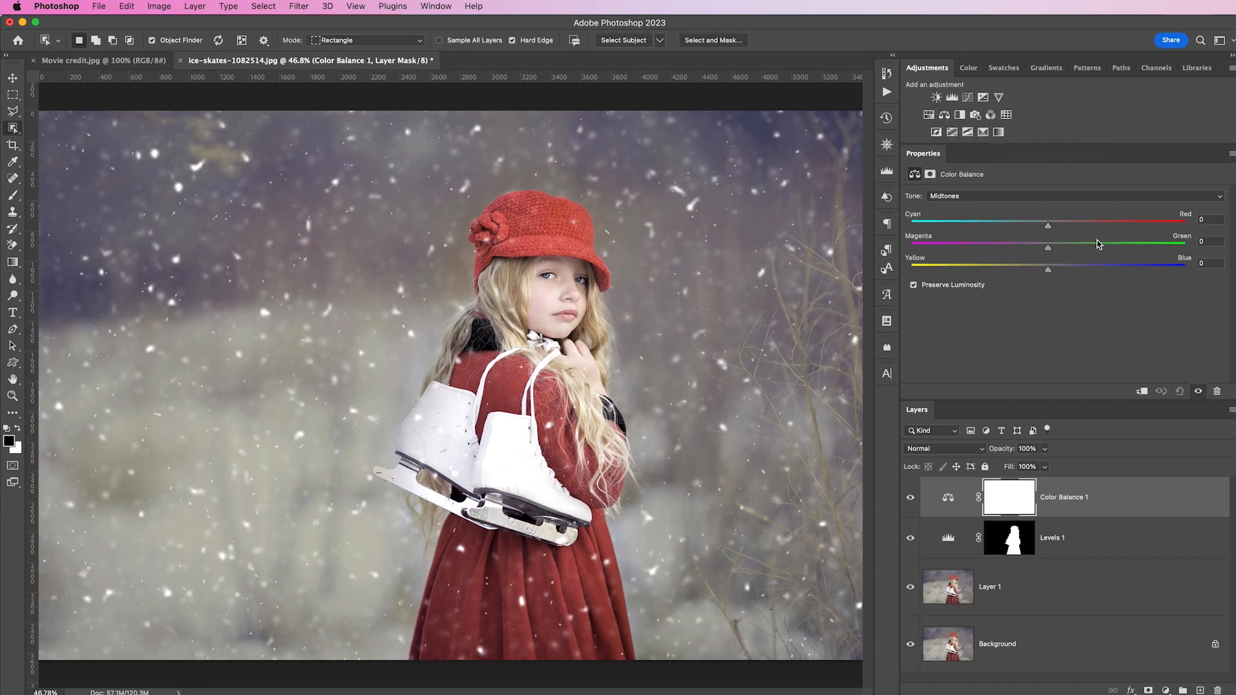
left_click_drag(1047, 228, 1074, 225)
left_click_drag(1048, 270, 1039, 270)
left_click_drag(1074, 225, 1094, 227)
left_click(1123, 515, "alt")
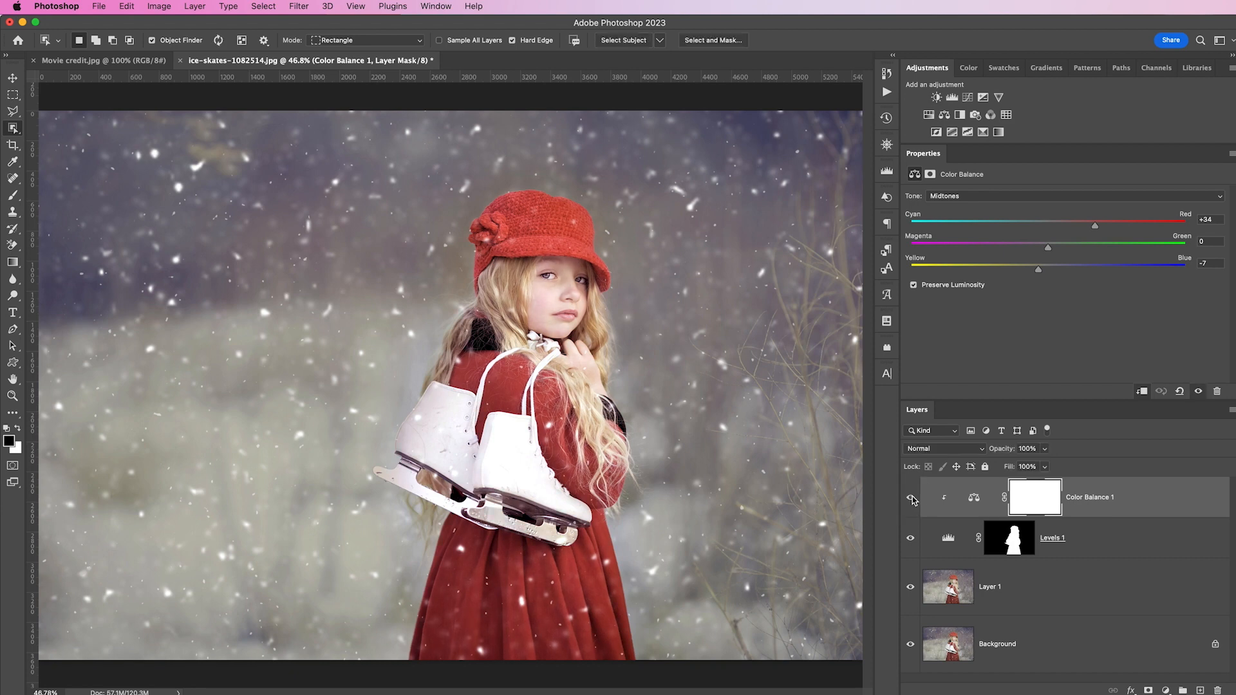
Step: Add a Color Balance adjustment above Layer 1 with Cyan-Red -21 and Yellow-Blue +50, and compare the photo with and without it
left_click(1083, 589)
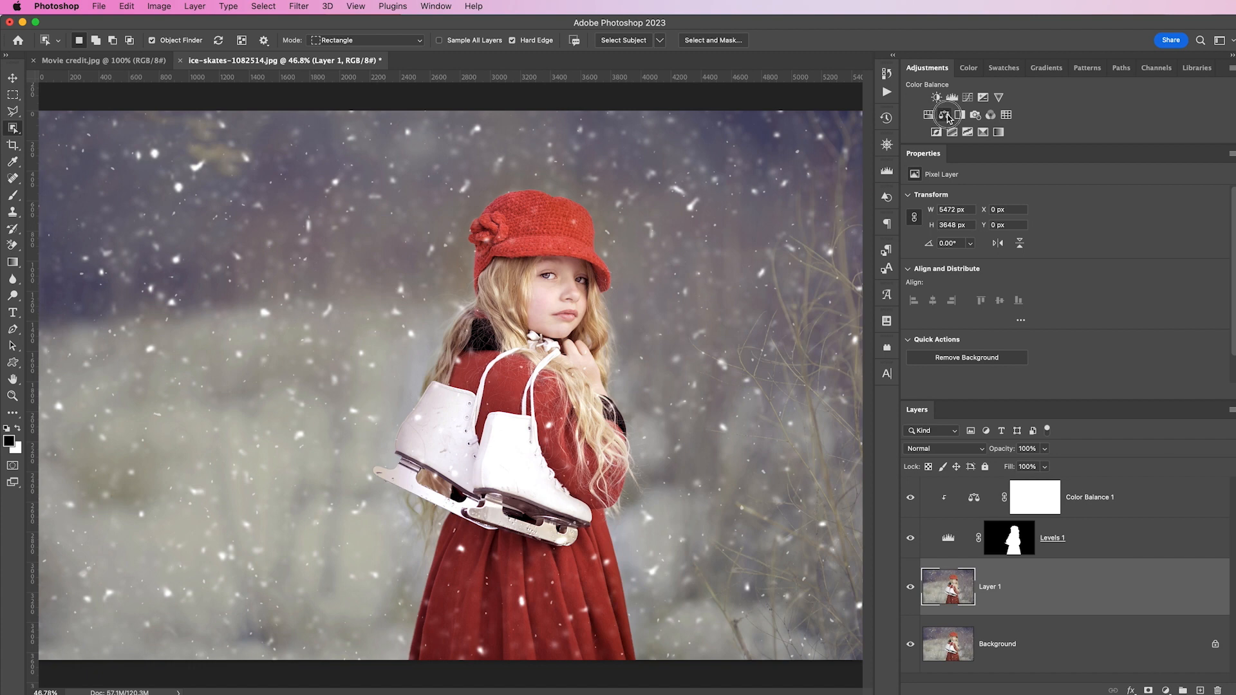
left_click(944, 115)
left_click_drag(1048, 269, 1116, 269)
left_click_drag(1048, 225, 1019, 225)
left_click(910, 578)
left_click(910, 578)
left_click(910, 579)
left_click(910, 579)
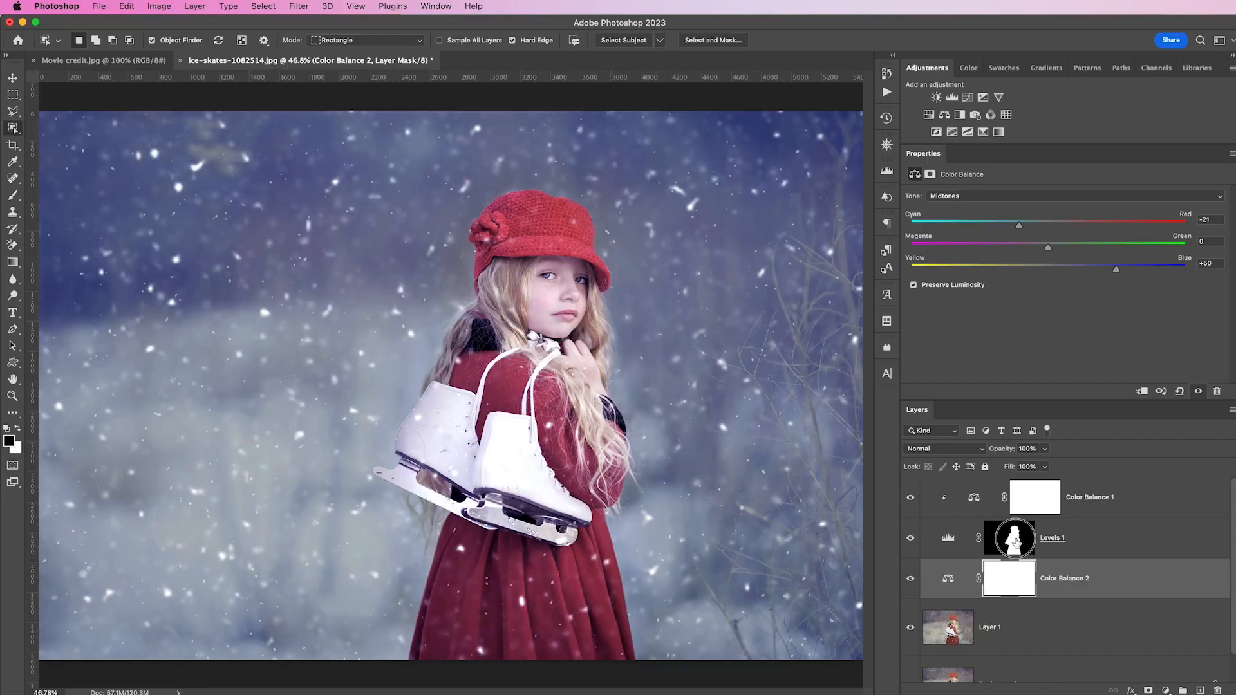
Step: Copy the Levels 1 mask onto Color Balance 2 and invert it so the blue tone affects only the background
left_click(817, 338)
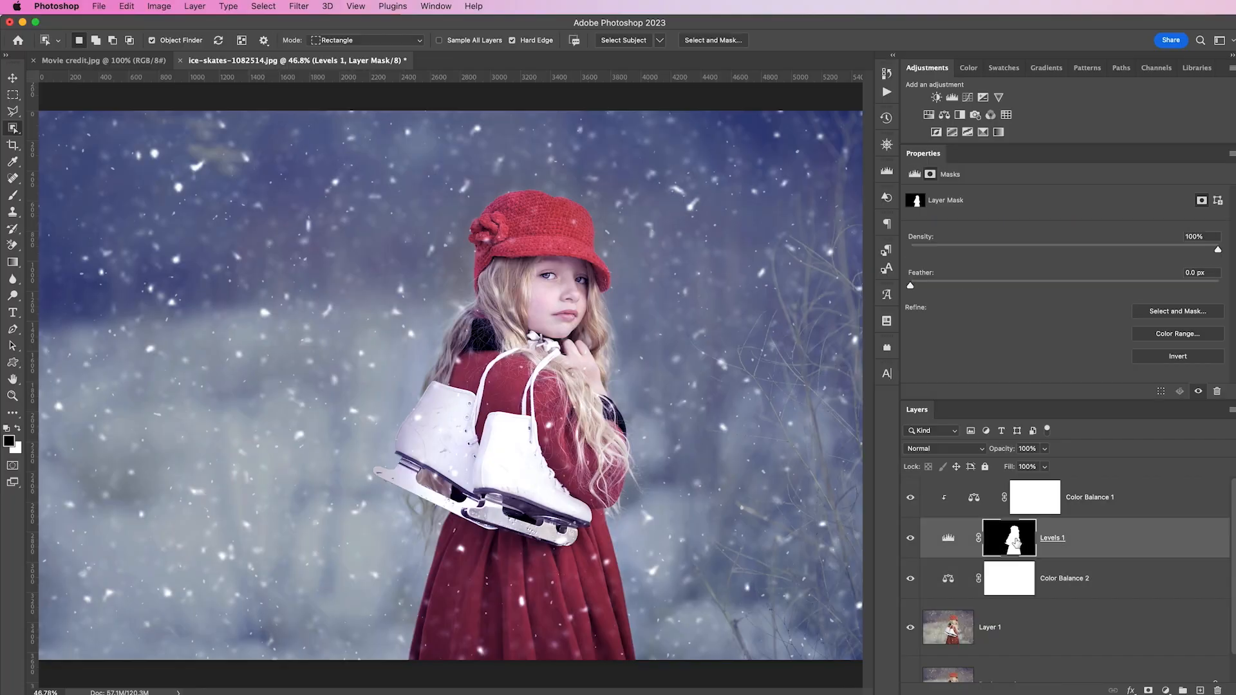
left_click_drag(1015, 541, 1014, 584)
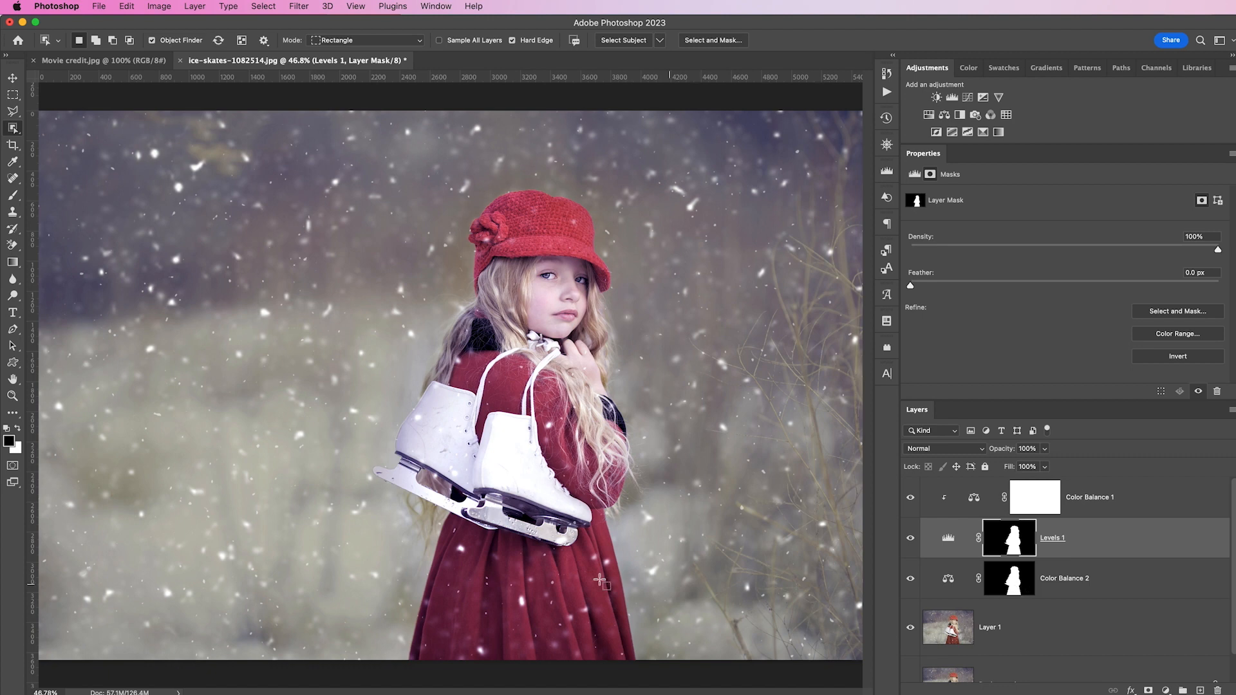
left_click(1023, 587)
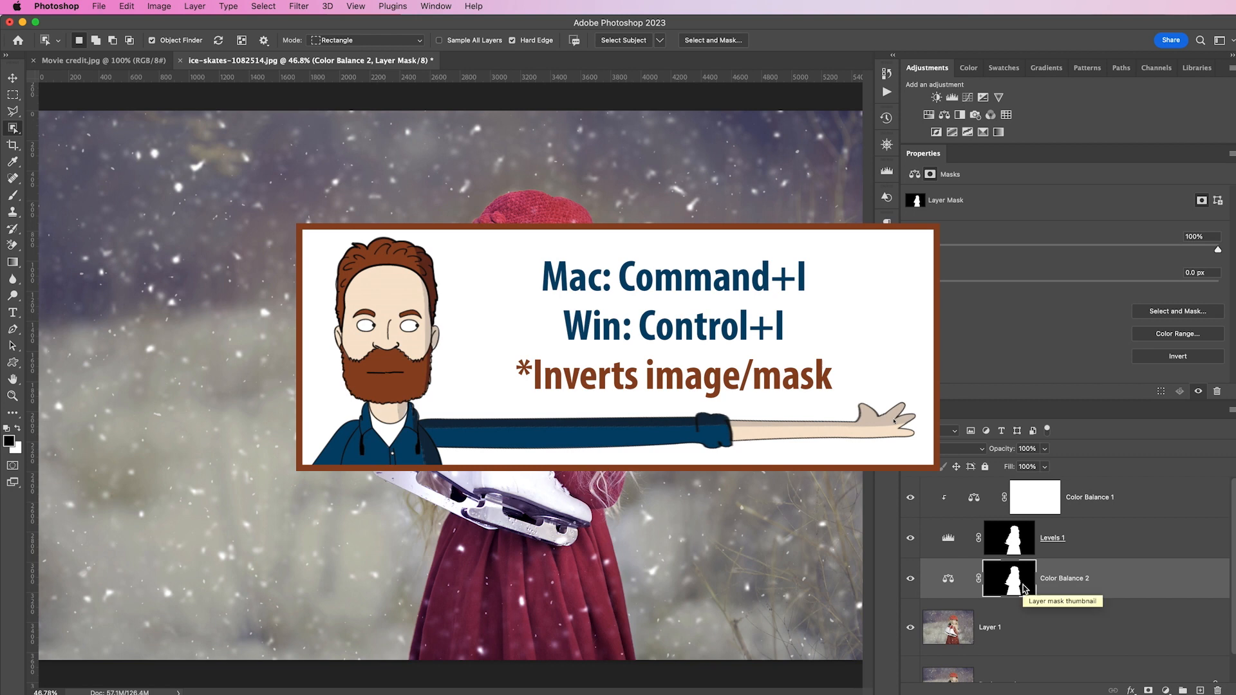
key("super+i")
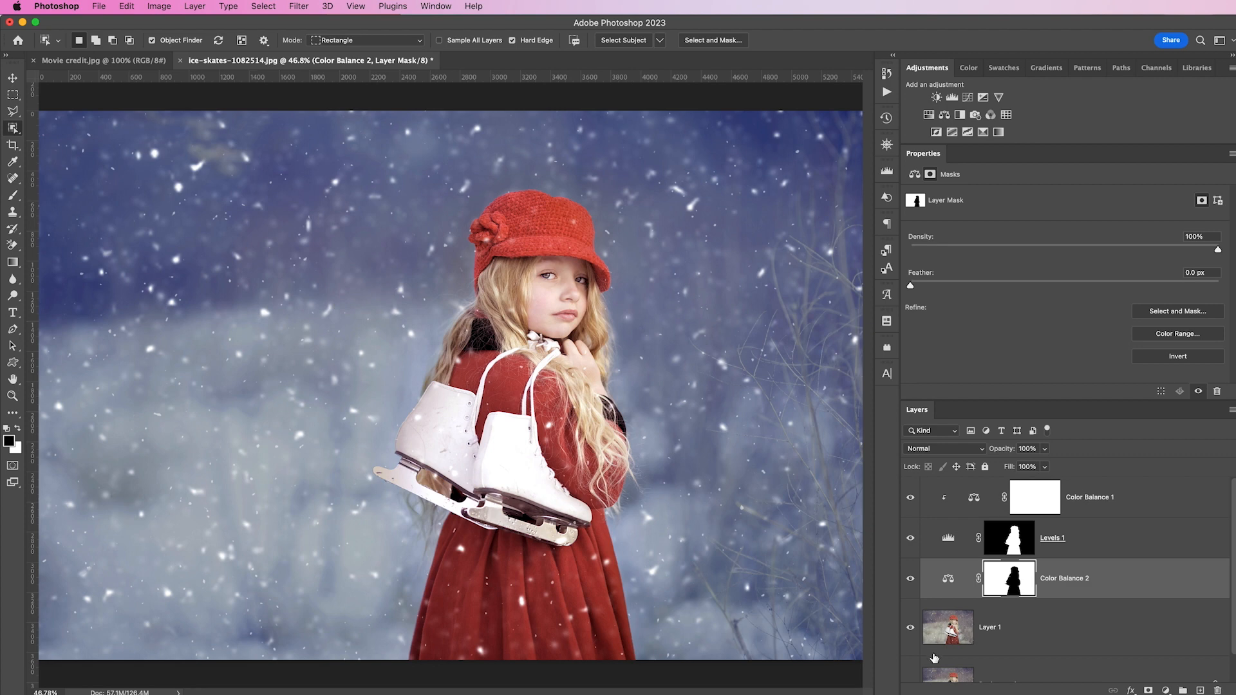
Step: Stamp all visible layers into a new layer at the top of the stack and open it in the Camera Raw filter
left_click(1142, 502)
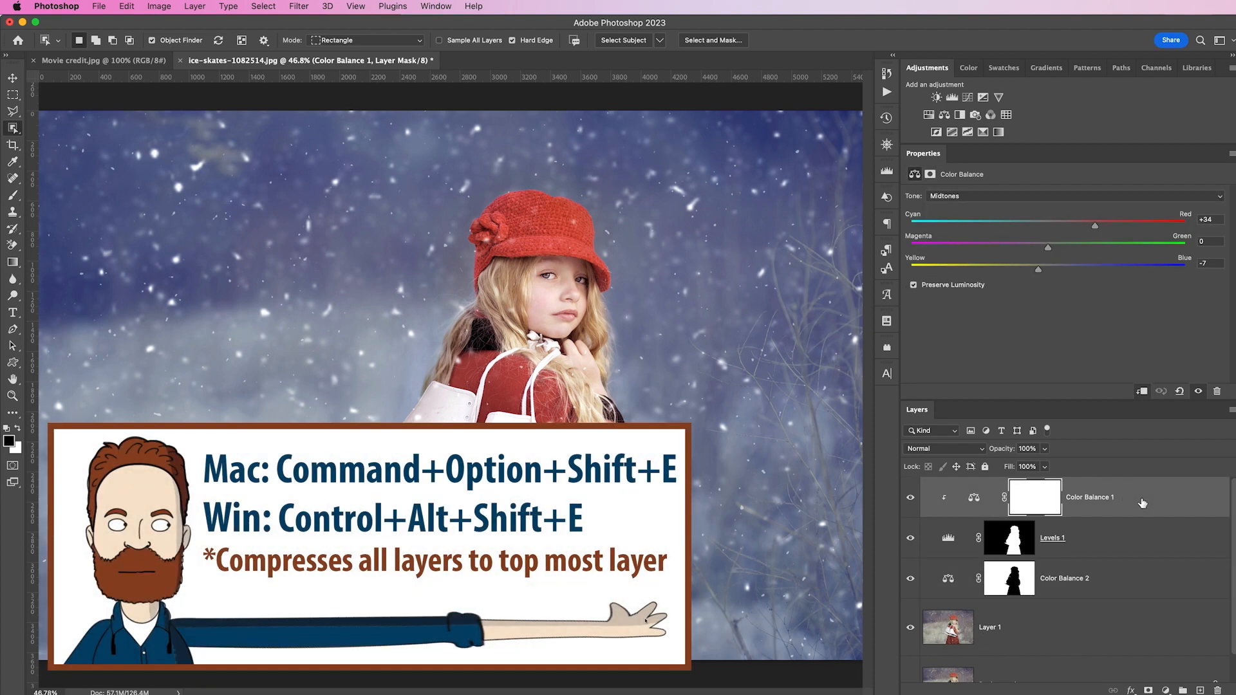
key("super+alt+shift+e")
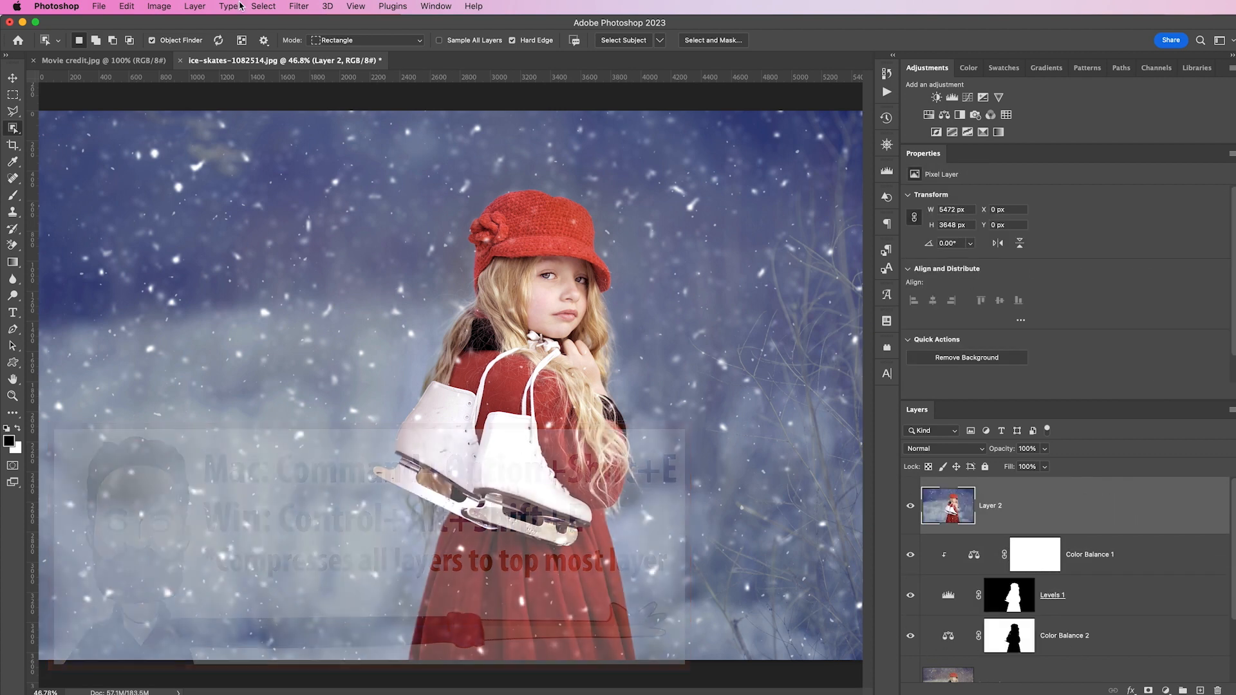
left_click(303, 7)
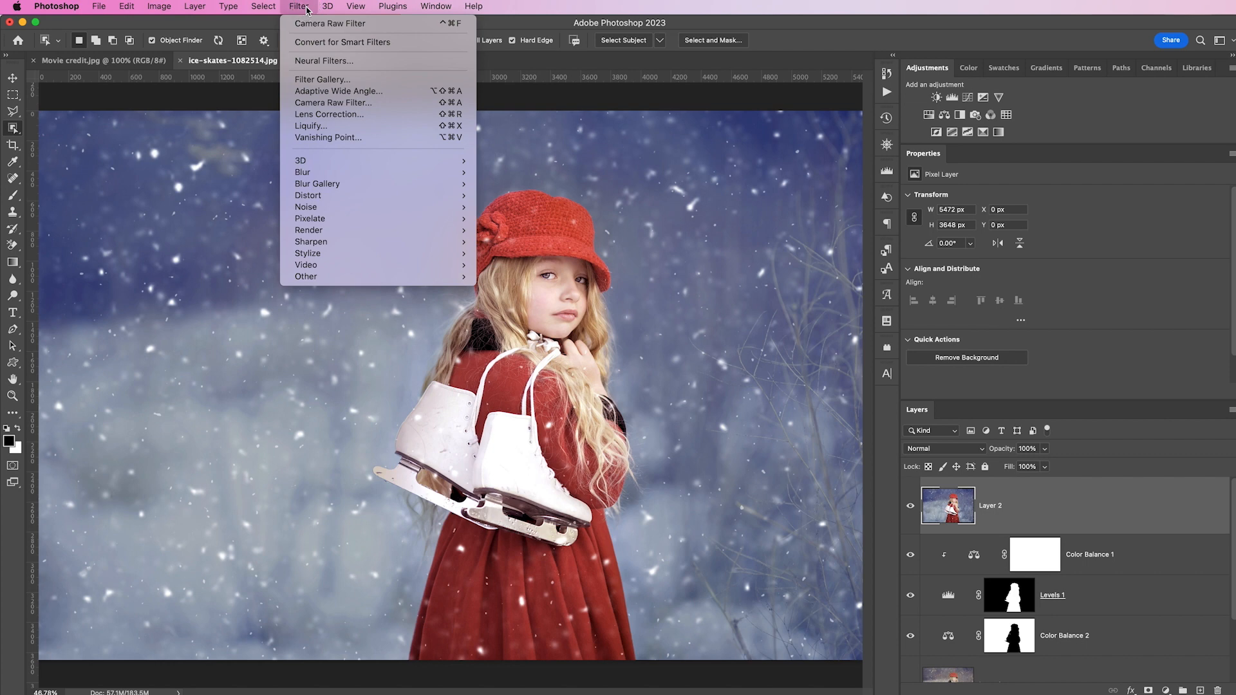
left_click(346, 103)
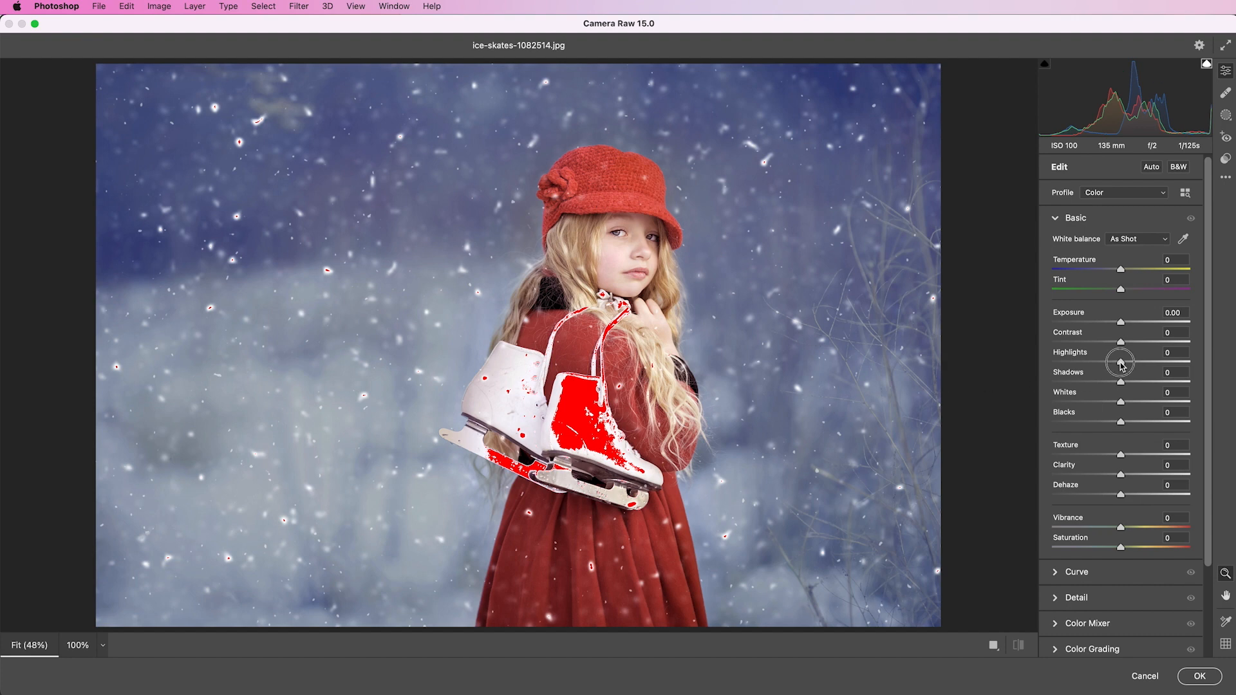
Step: Set the Camera Raw Highlights to -69, Clarity to +12, Dehaze to +30 and Vignetting to -13
left_click_drag(1121, 364, 1099, 364)
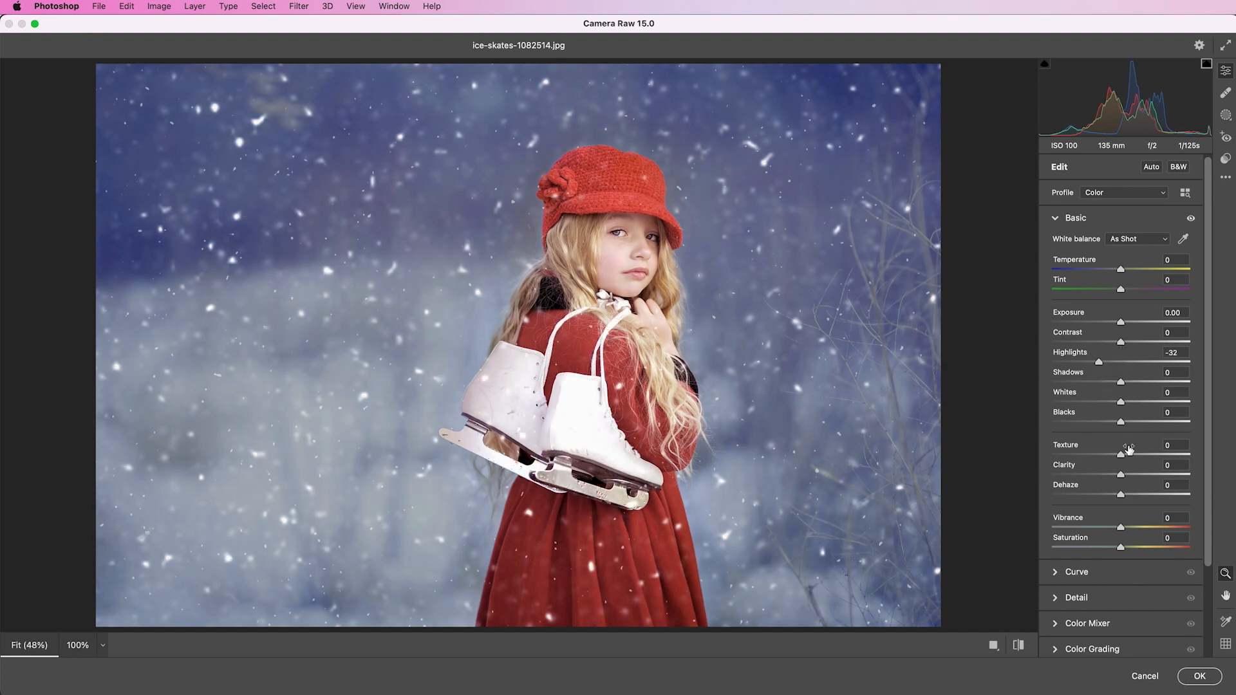
left_click_drag(1121, 477, 1142, 496)
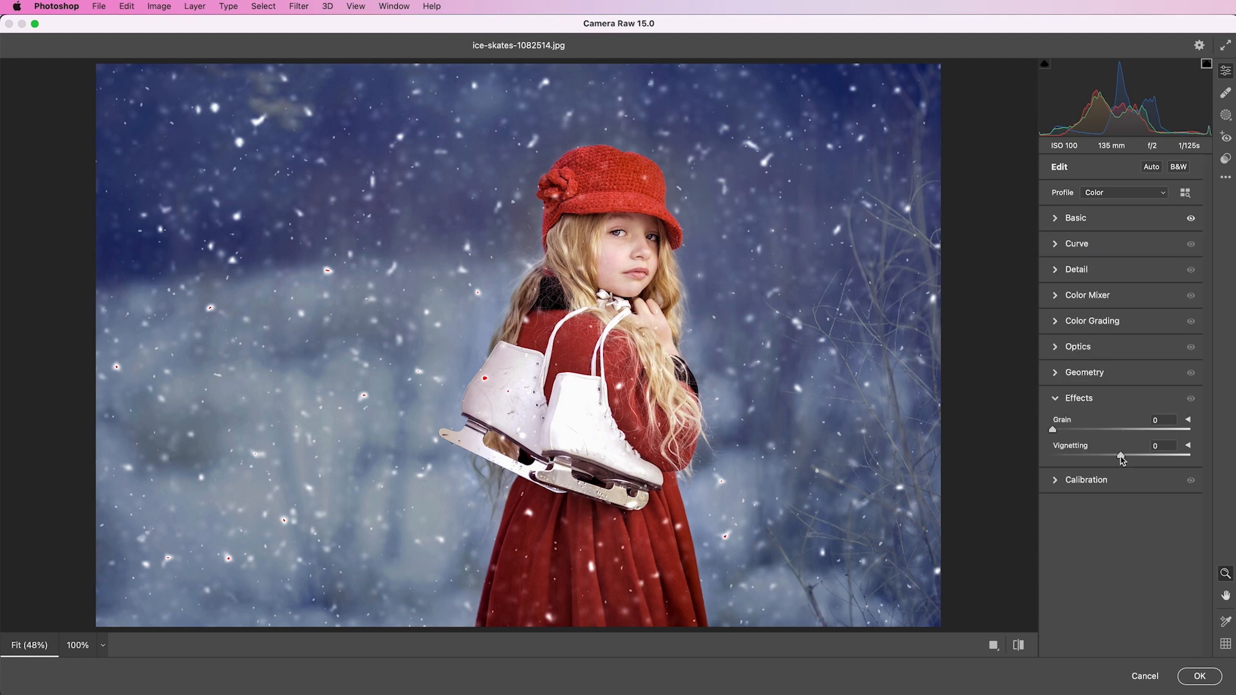
left_click_drag(1121, 458, 1113, 460)
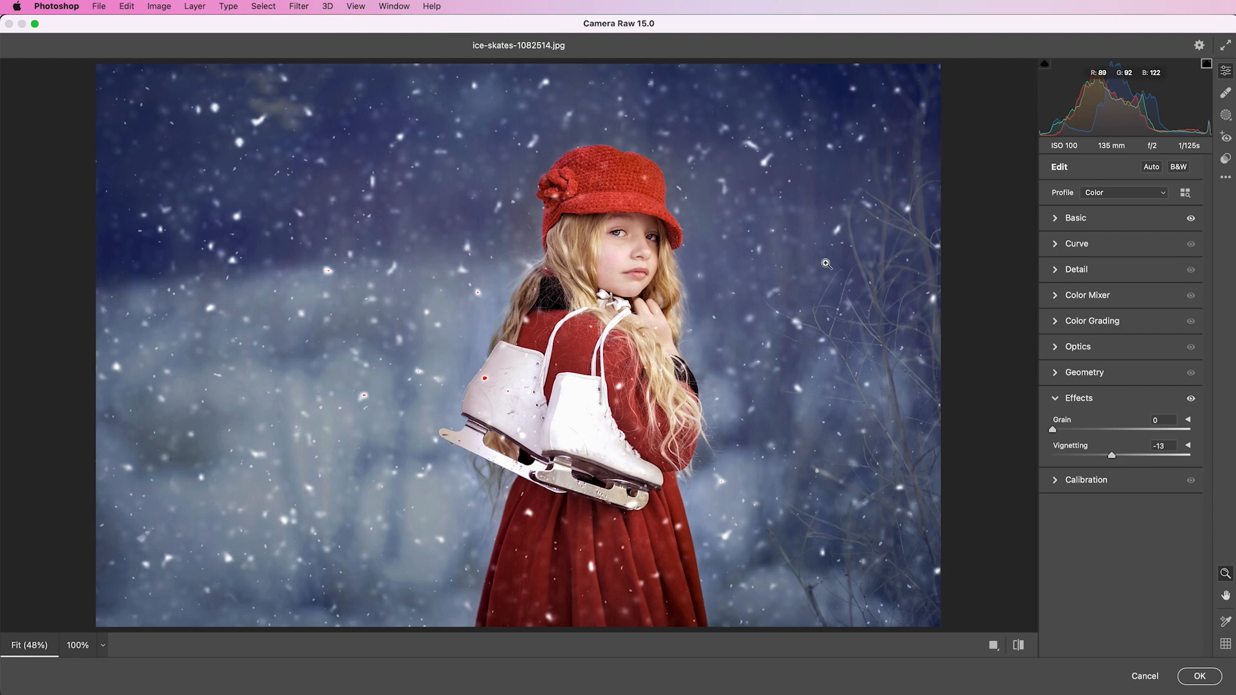
left_click(1084, 222)
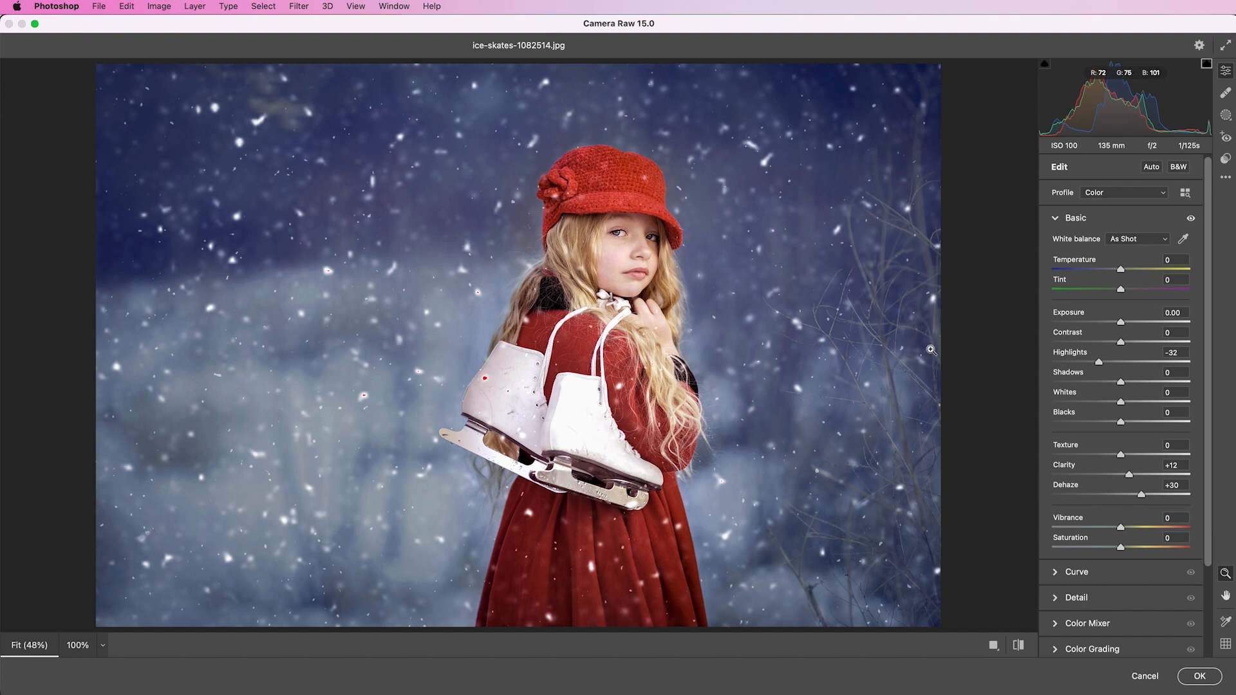
left_click_drag(1099, 365, 1072, 364)
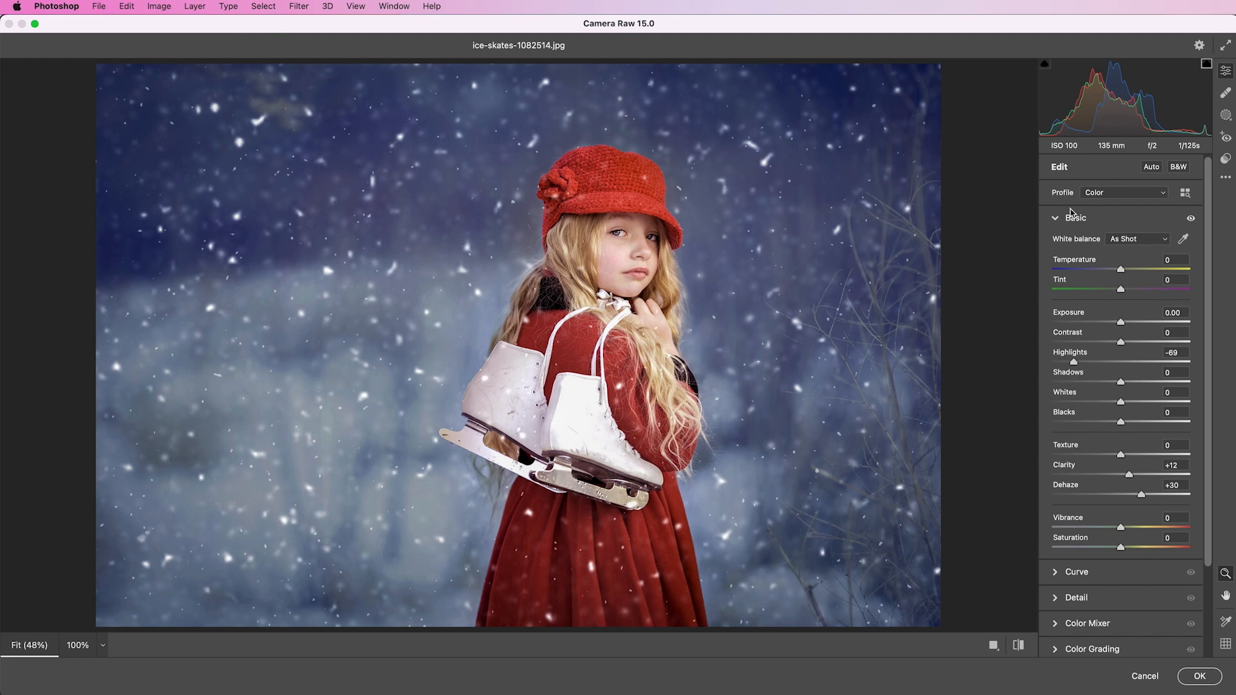
scroll(1071, 216, "down", 1)
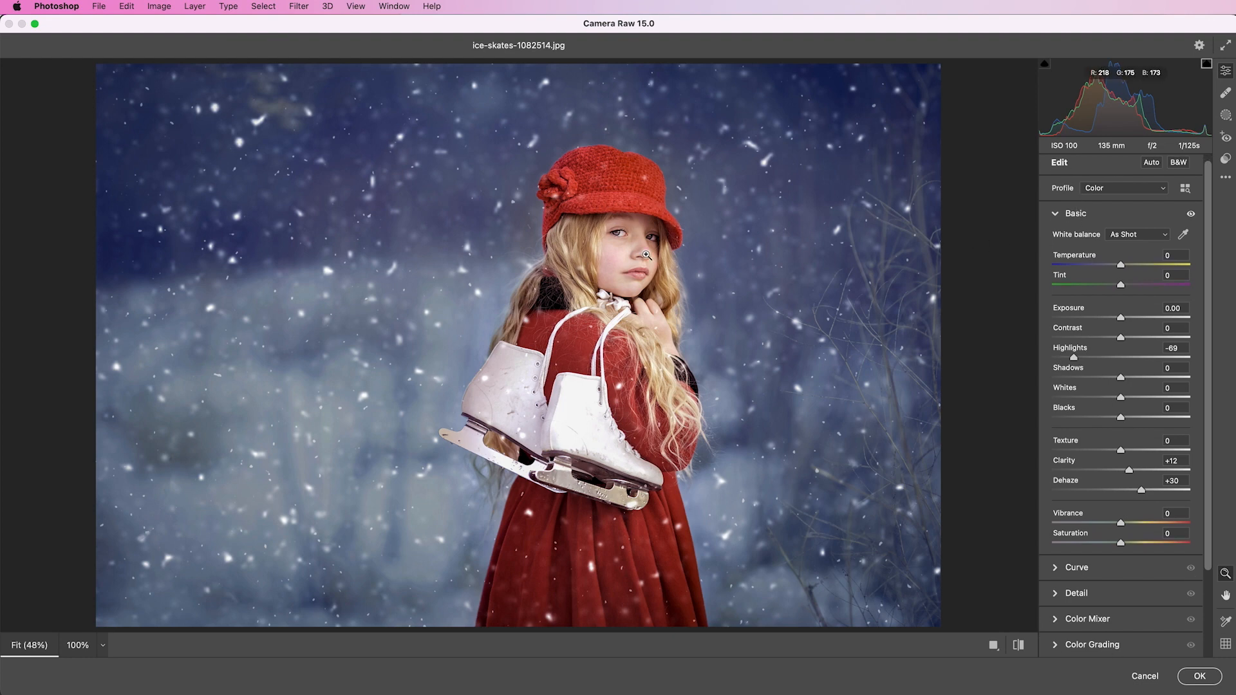
Step: Brush a Camera Raw mask over the girl's face, set its Exposure to +0.45 and apply the filter
left_click(1225, 116)
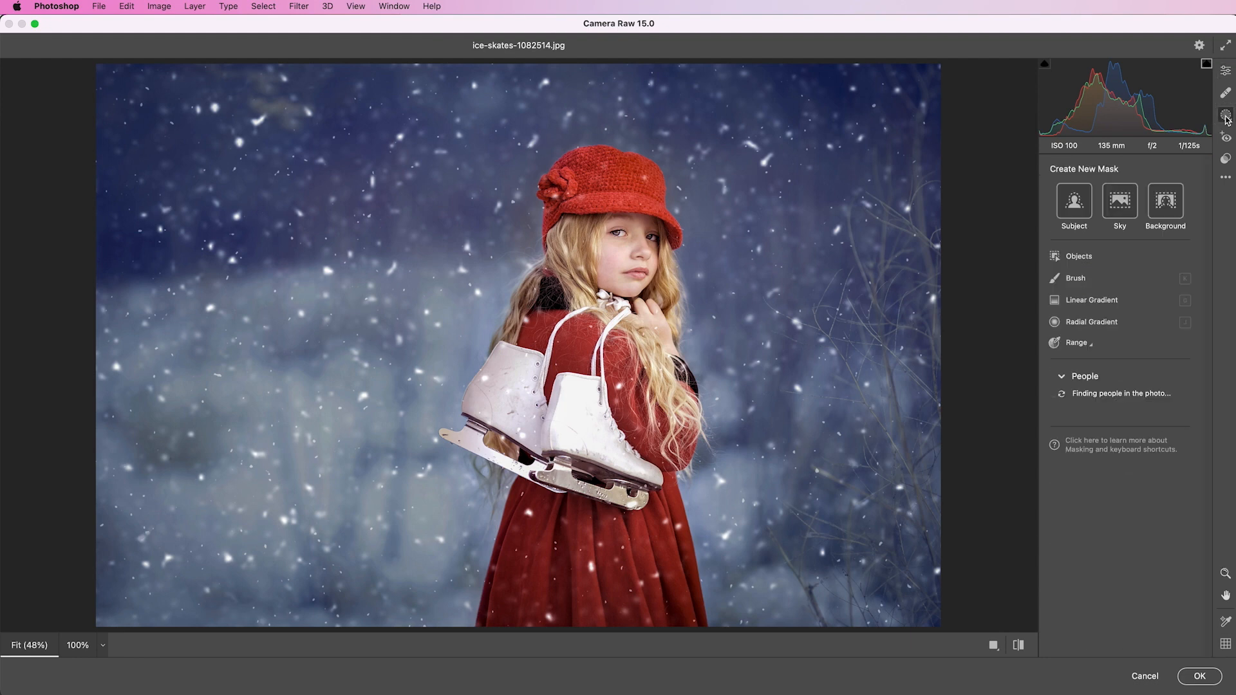
left_click(1097, 278)
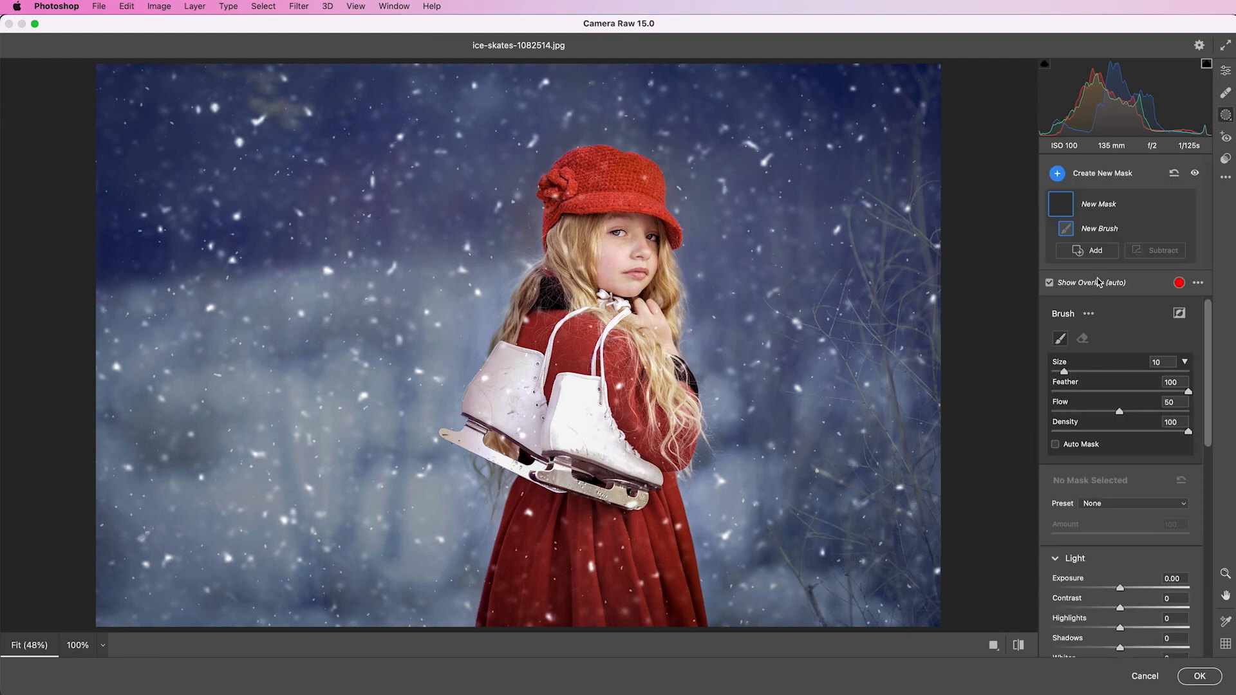
mouse_move(637, 213)
left_mouse_down()
mouse_move(619, 254)
mouse_move(638, 218)
mouse_move(596, 262)
mouse_move(616, 286)
mouse_move(630, 276)
mouse_move(614, 276)
mouse_move(640, 381)
mouse_move(595, 231)
mouse_move(603, 202)
mouse_move(619, 201)
mouse_move(591, 204)
mouse_move(604, 258)
mouse_move(627, 290)
left_mouse_up()
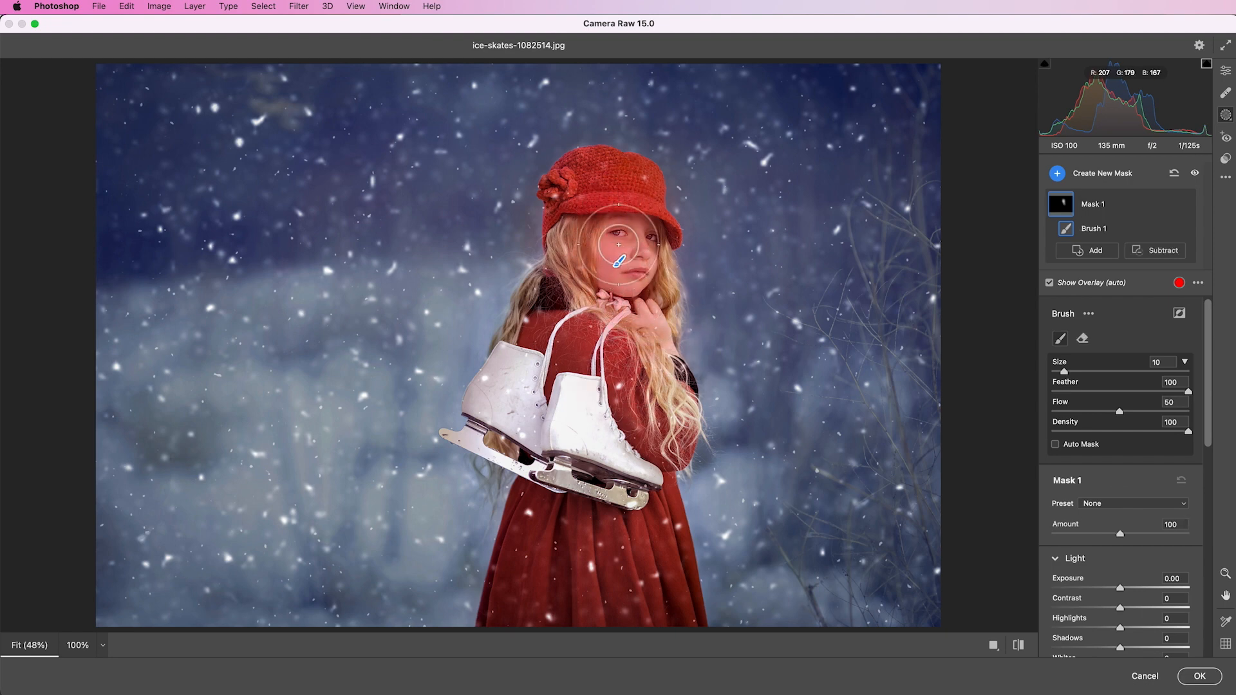
scroll(1125, 480, "down", 5)
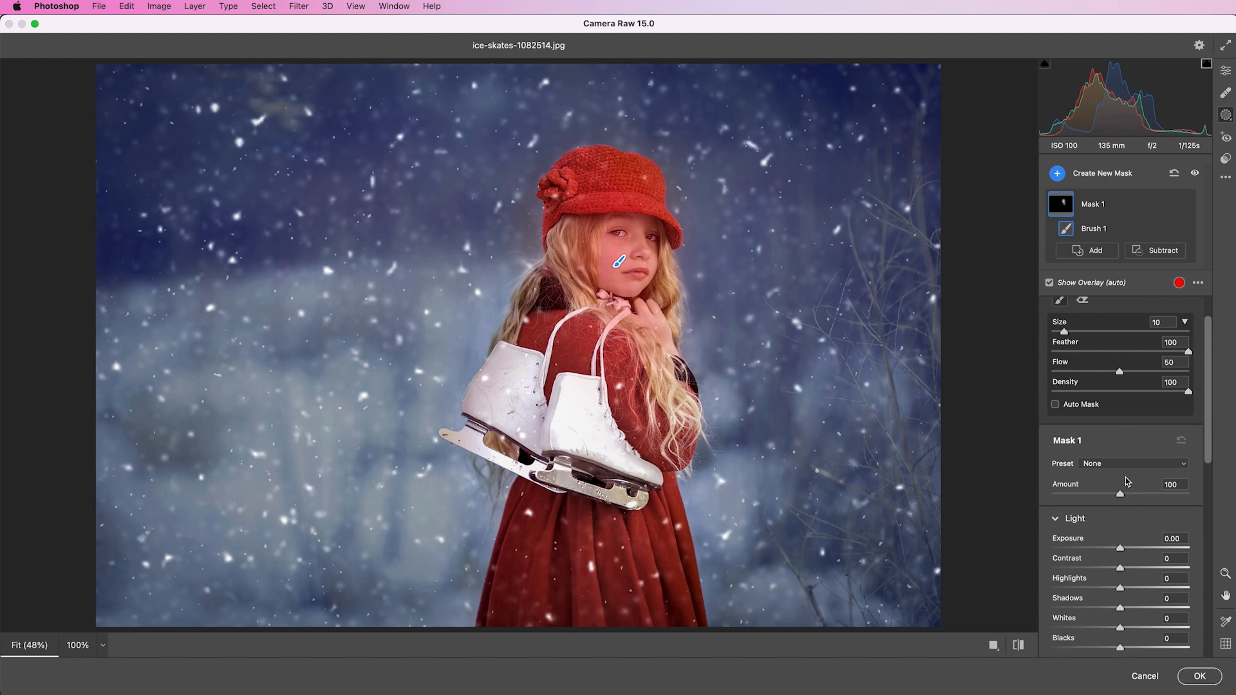
scroll(1124, 479, "down", 4)
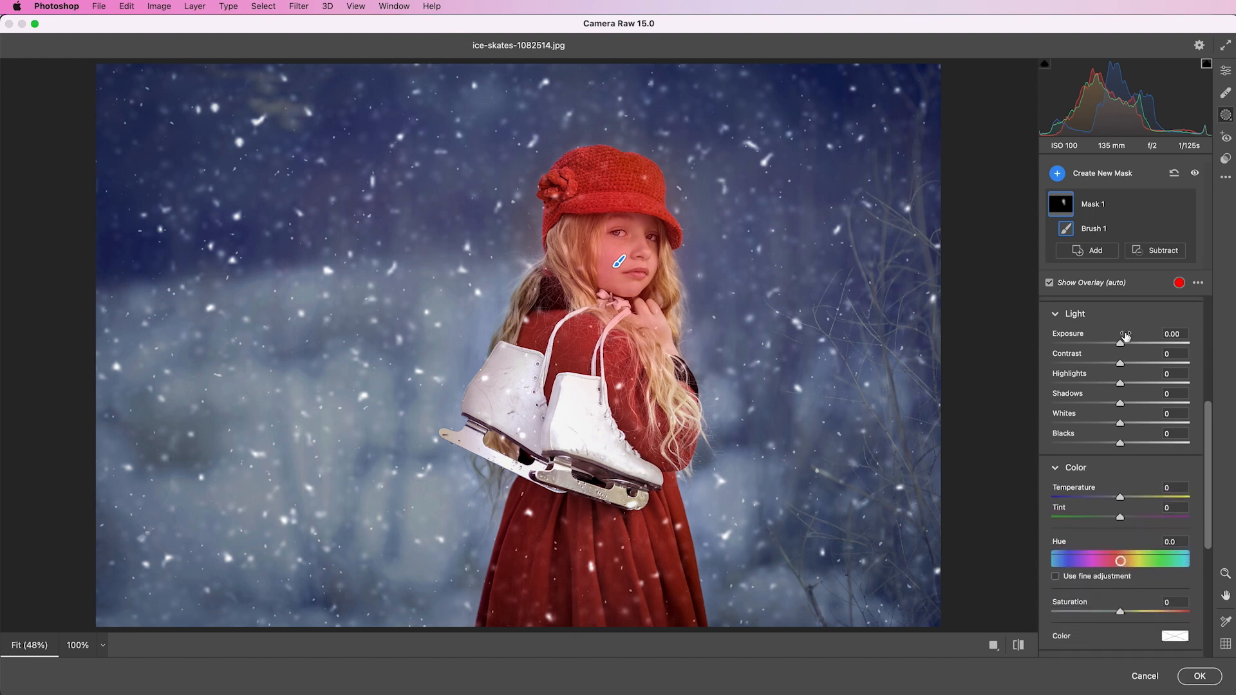
mouse_move(1122, 347)
left_mouse_down()
mouse_move(1175, 346)
mouse_move(1108, 344)
mouse_move(1131, 348)
left_mouse_up()
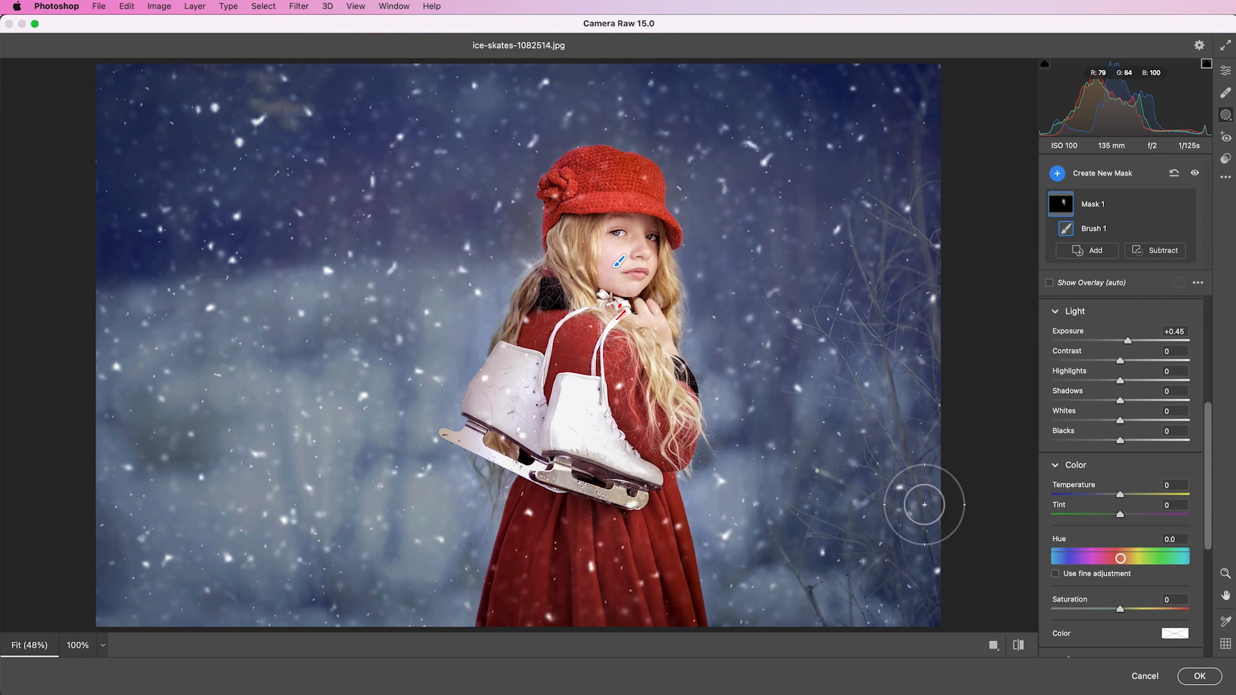
left_click(1199, 676)
Step: Compare the graded skating photo with its original Background layer by isolating that layer's visibility
scroll(1073, 585, "down", 3)
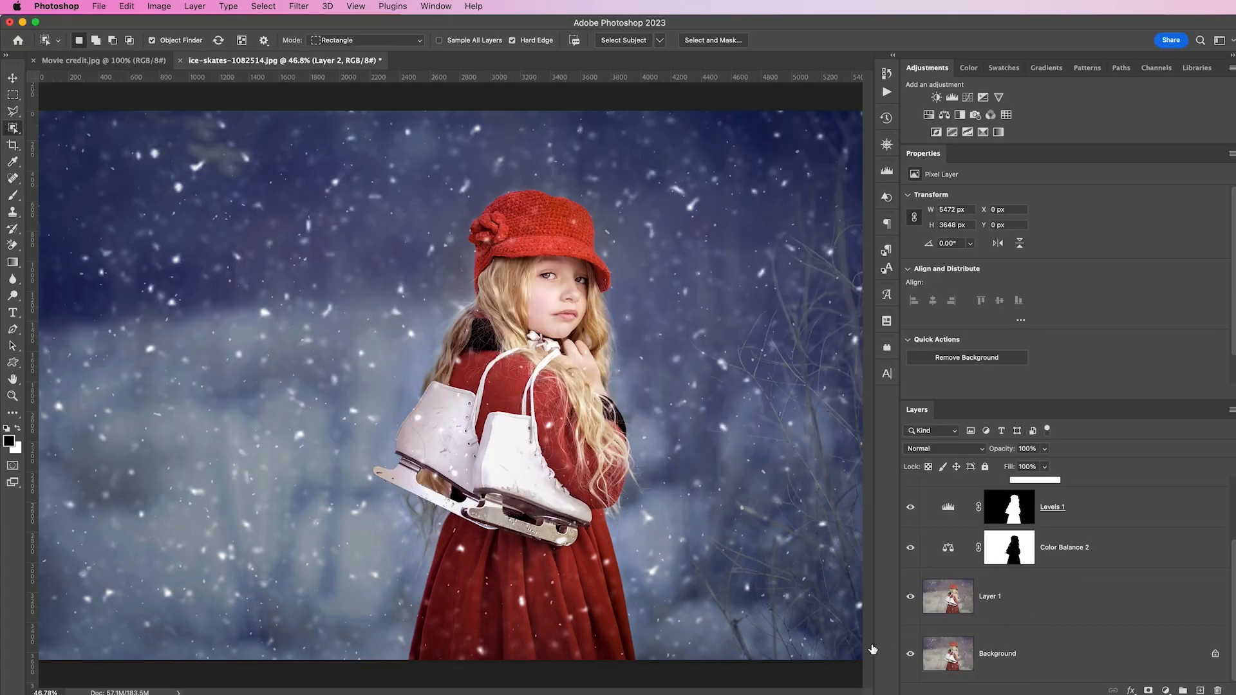
left_click(910, 655, "alt")
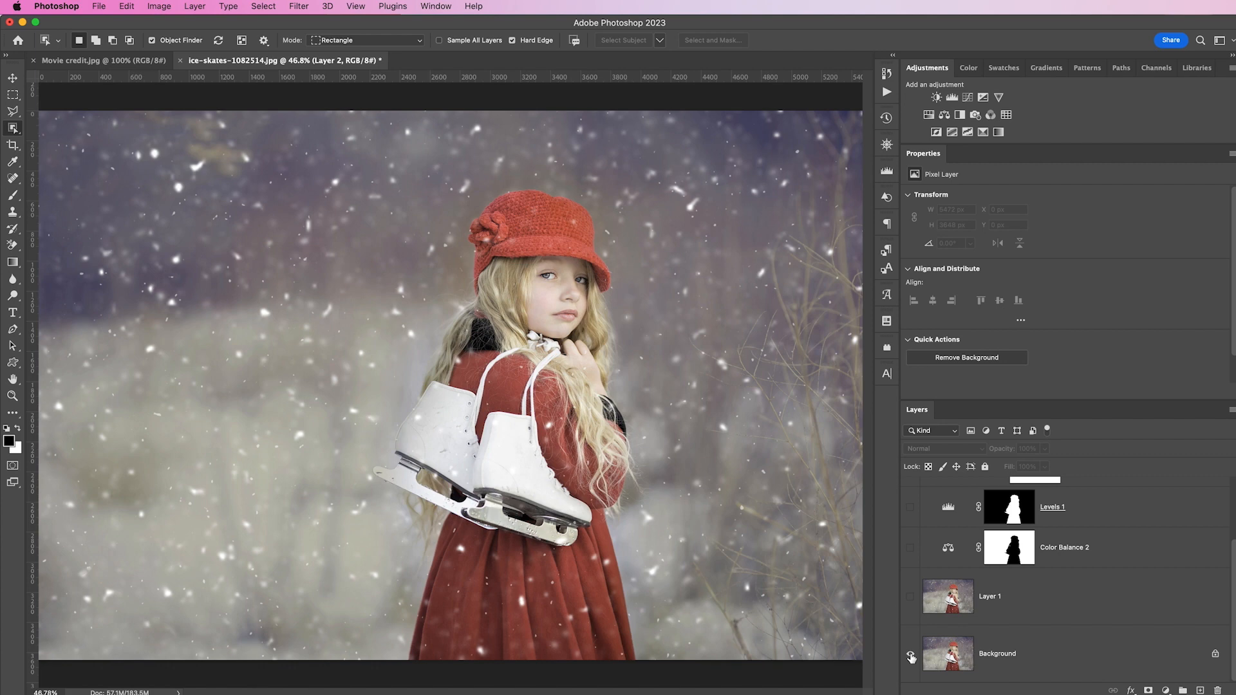
left_click(909, 655, "alt")
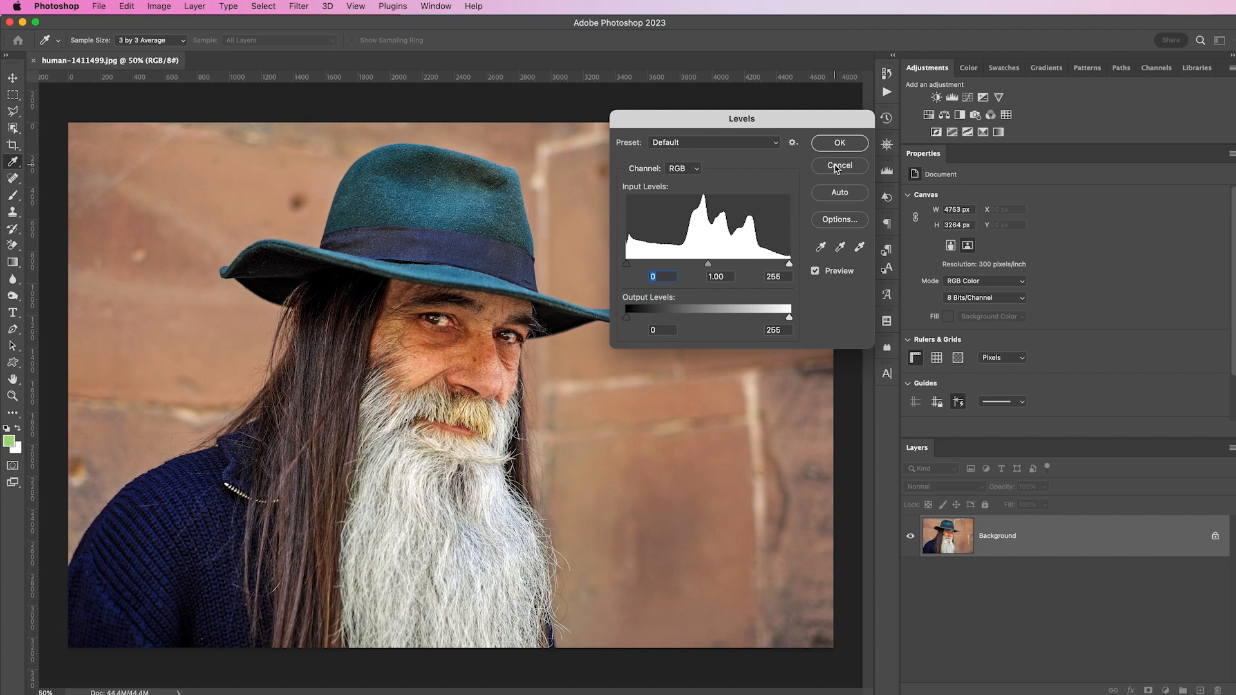
Step: Select the bearded man with the Object Selection tool and refine his hair in Select and Mask
left_click(838, 166)
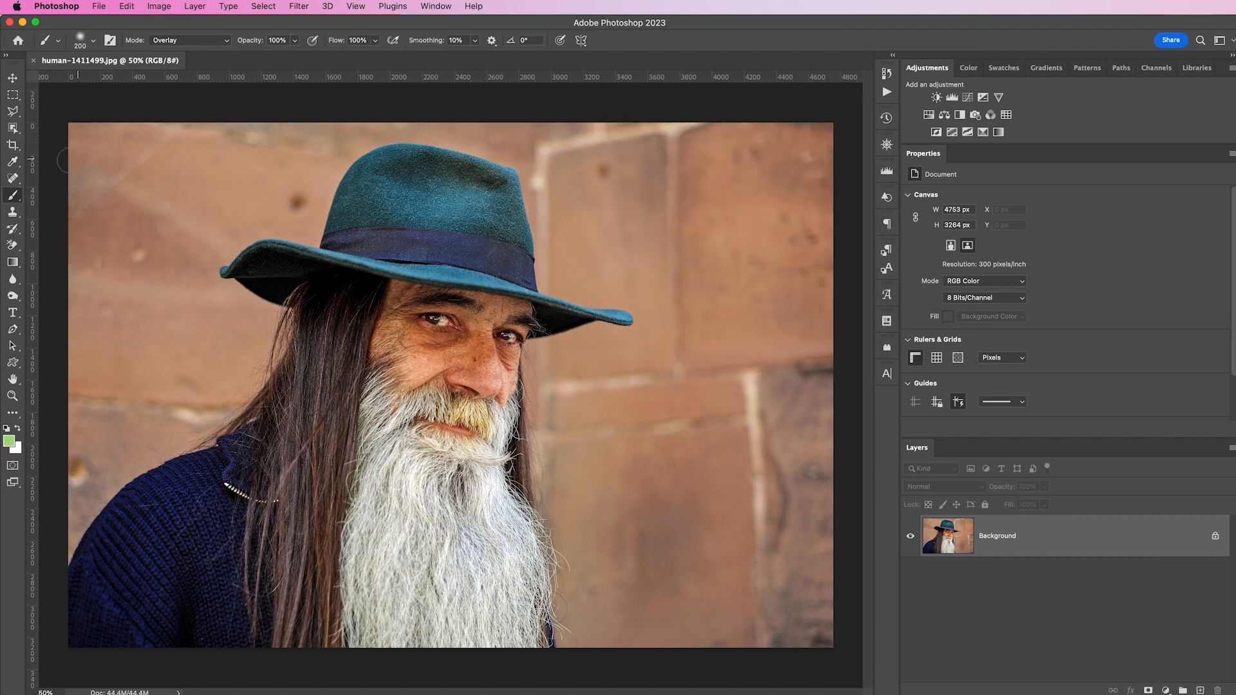
left_click(20, 133)
left_click_drag(79, 131, 640, 671)
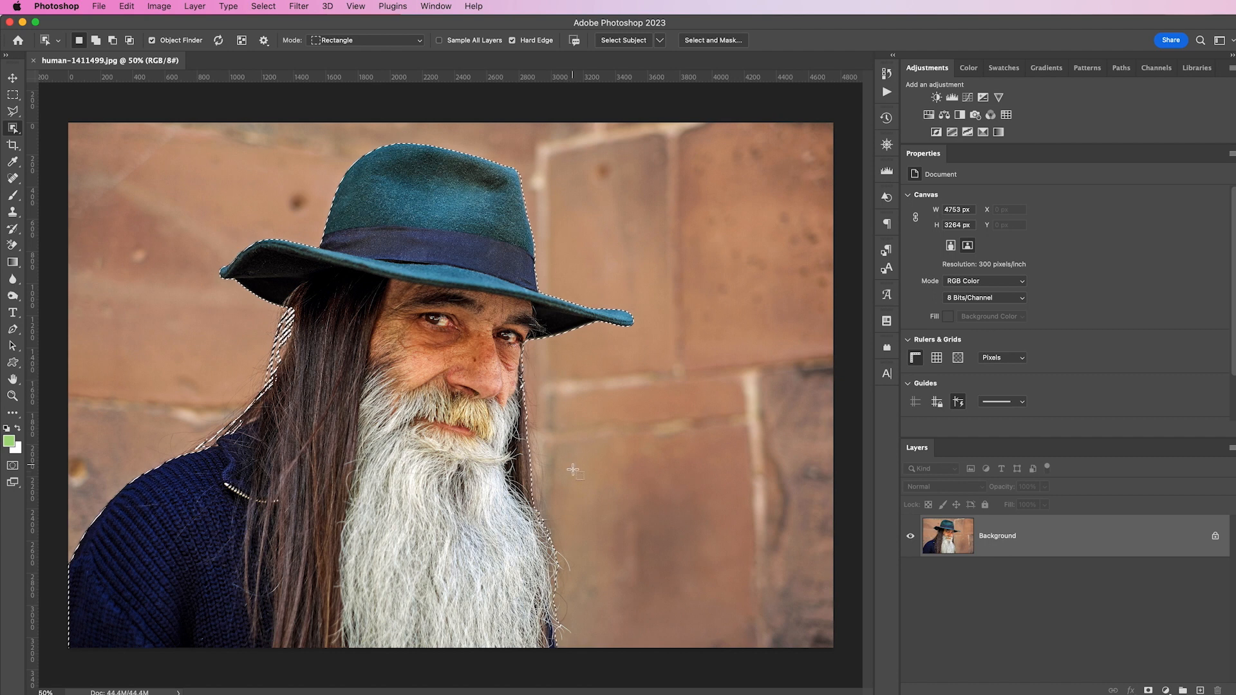
left_click(711, 40)
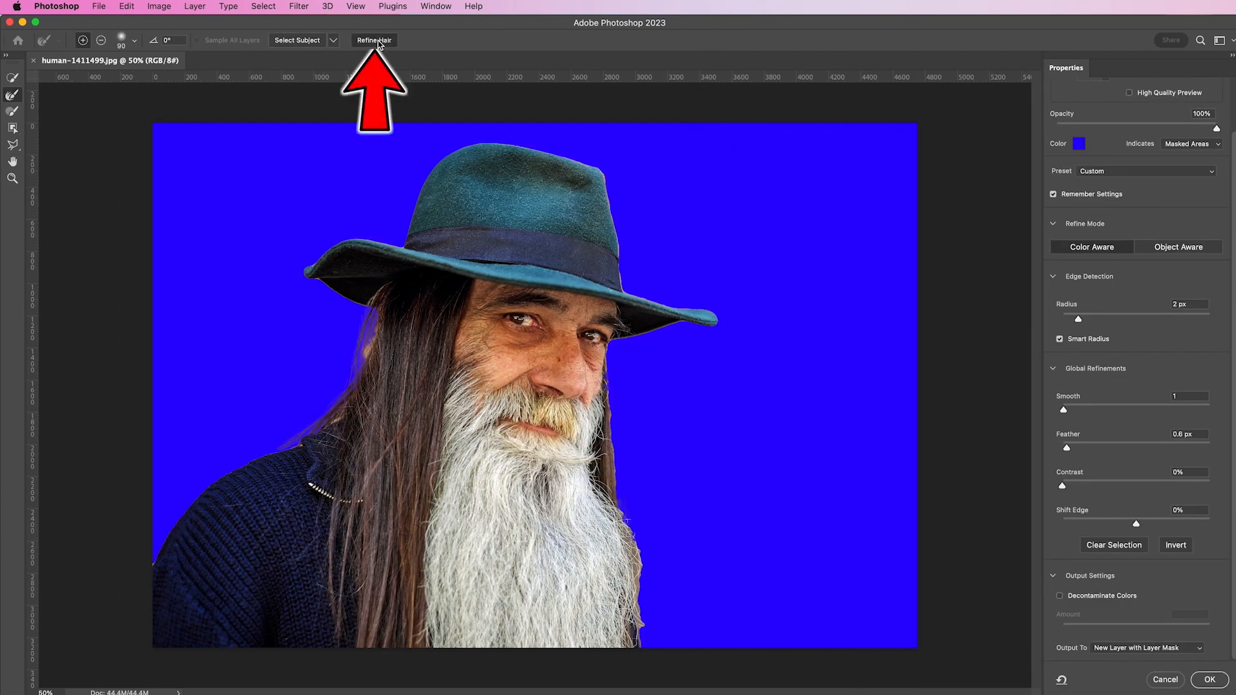
left_click(375, 40)
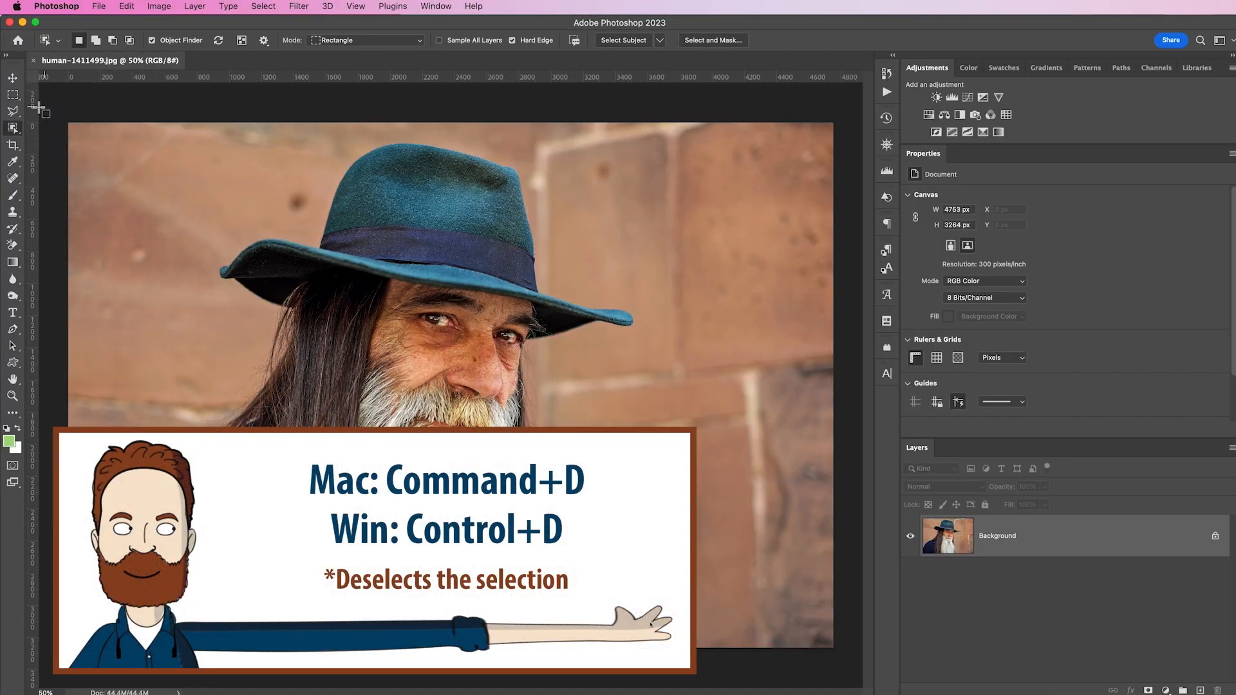
Step: Select the man with Select Subject and output the selection from Select and Mask as a New Layer with Layer Mask
left_click(618, 41)
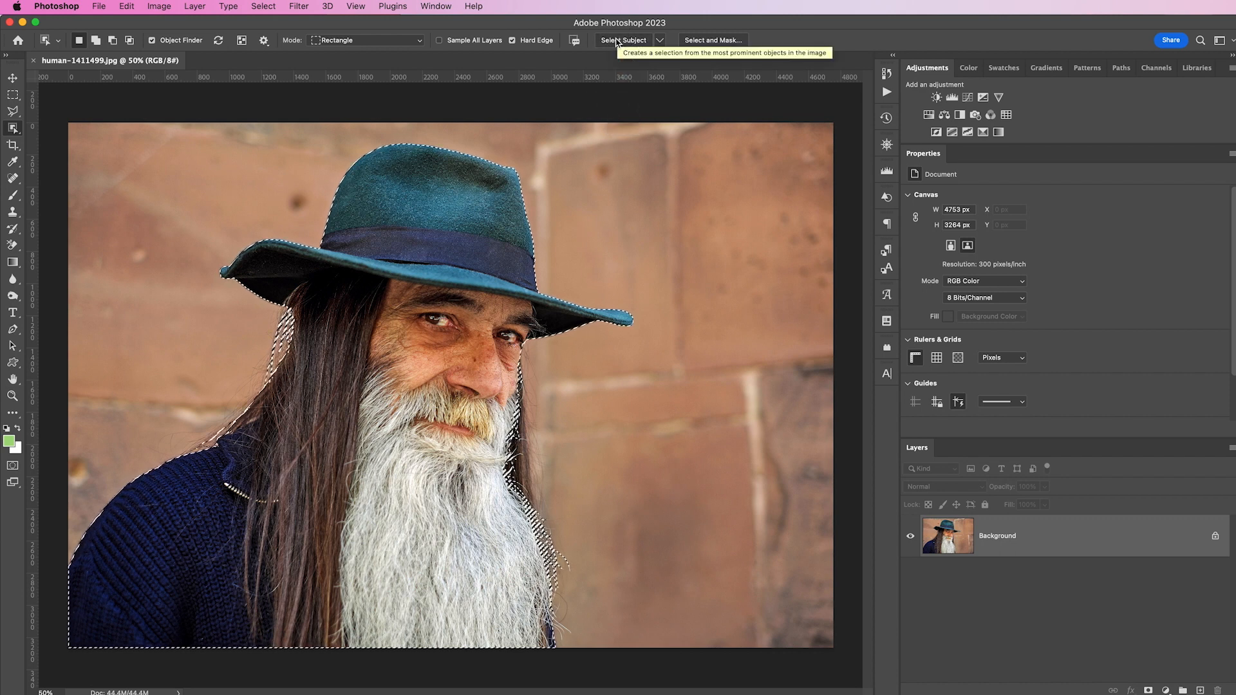
left_click(712, 40)
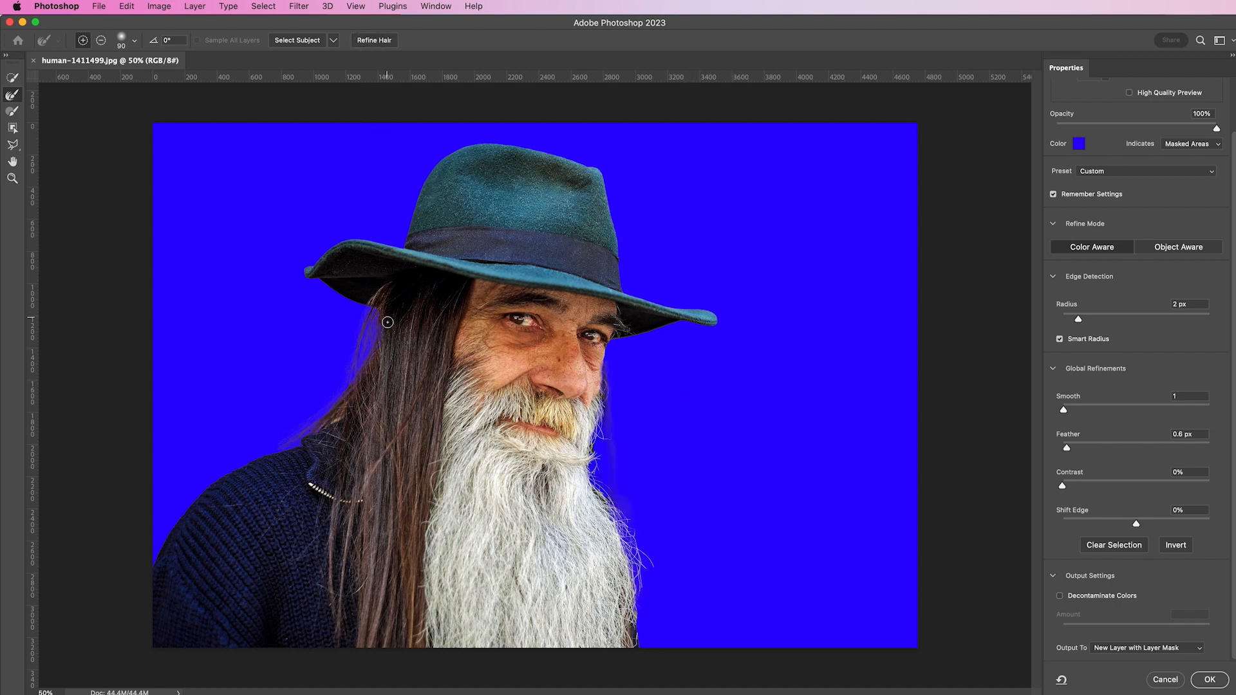
left_click(1210, 679)
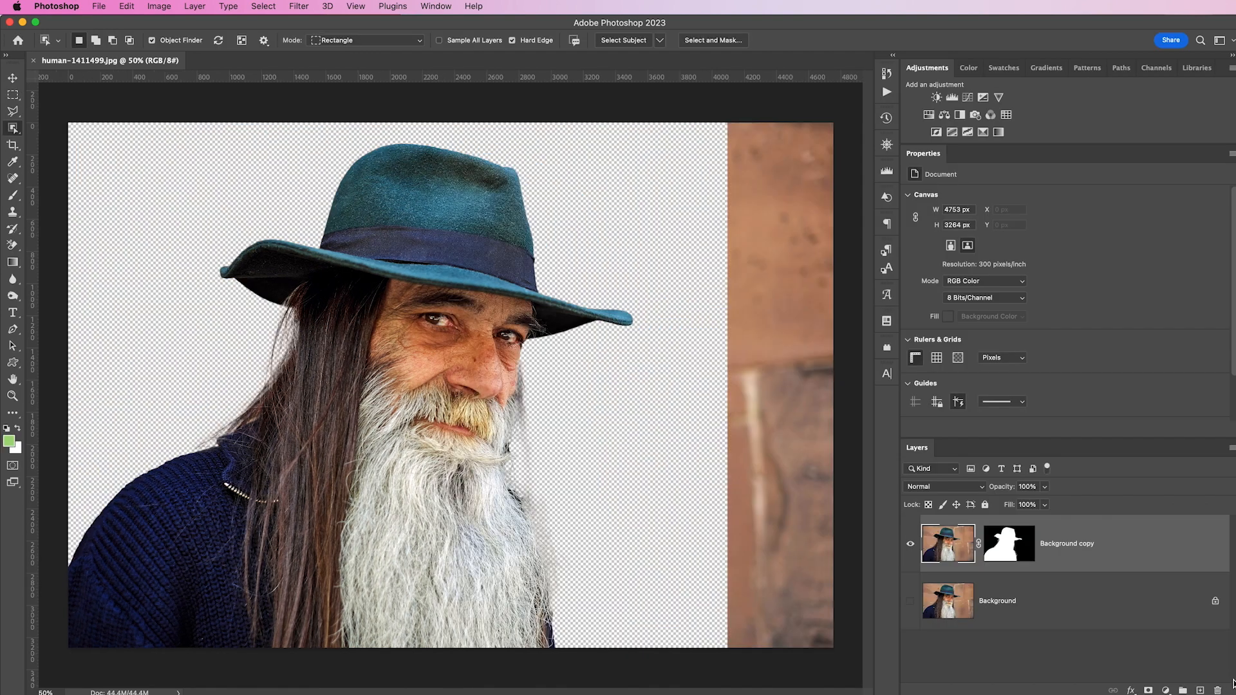
Step: Show the Background layer and add a Levels adjustment directly above it with the midtones at 0.53
left_click(910, 602)
left_click(1058, 606)
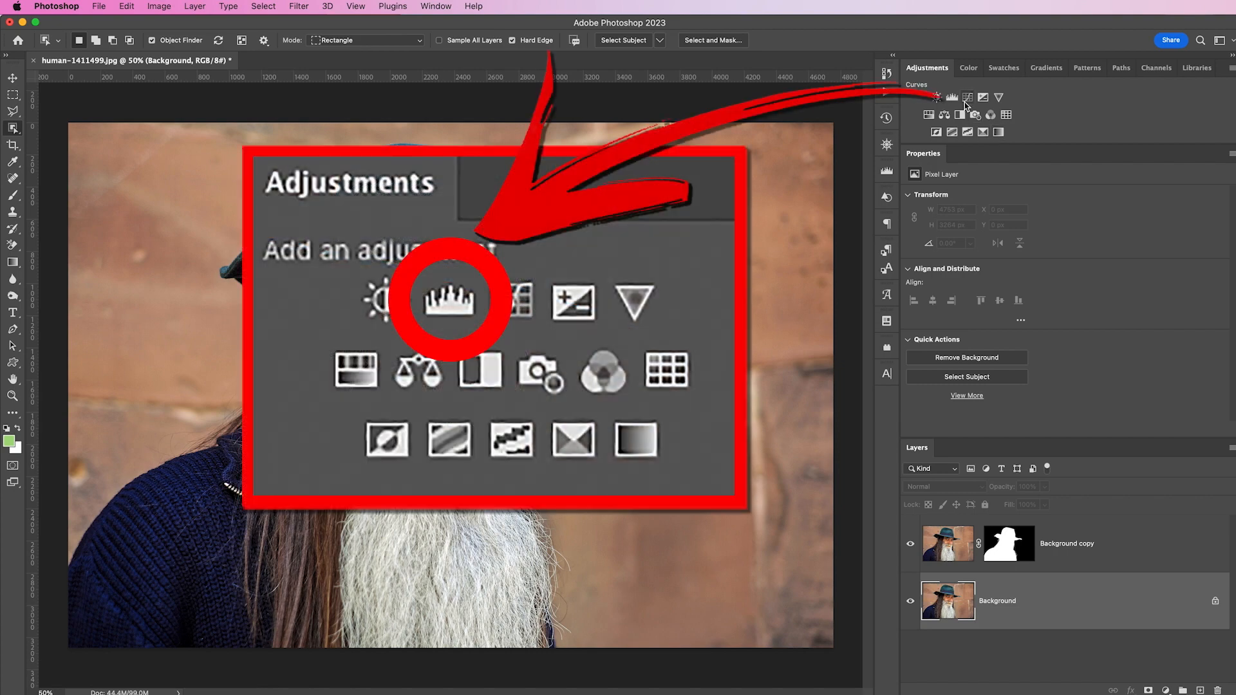
left_click(955, 99)
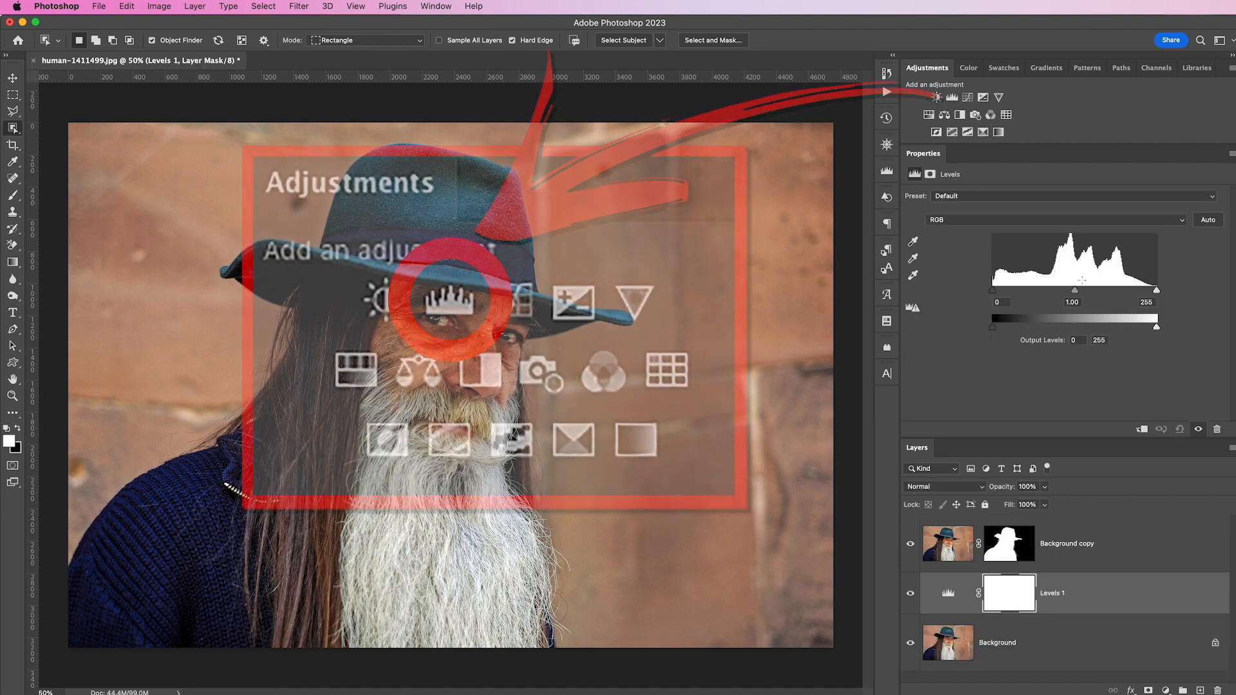
left_click_drag(1073, 293, 1107, 293)
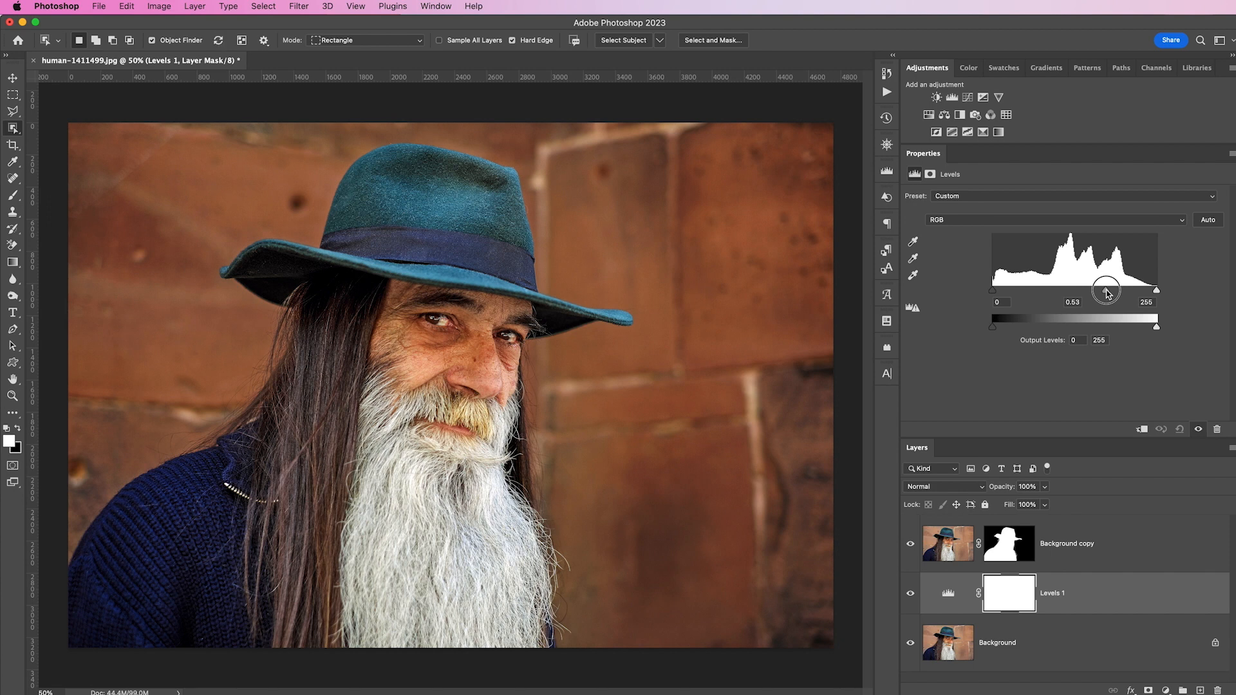
Step: Add a Levels adjustment above Background copy, set its midtones to 1.30 and clip it to that layer
left_click(1071, 536)
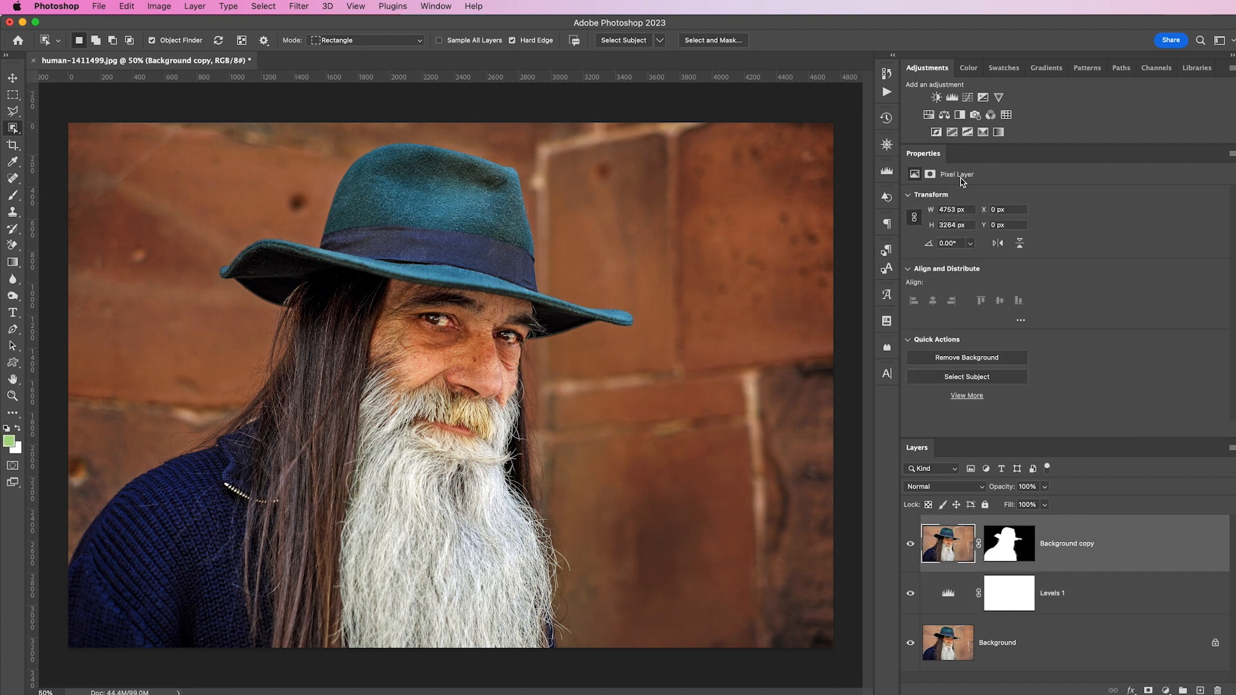
left_click(952, 98)
left_click_drag(1073, 293, 1062, 294)
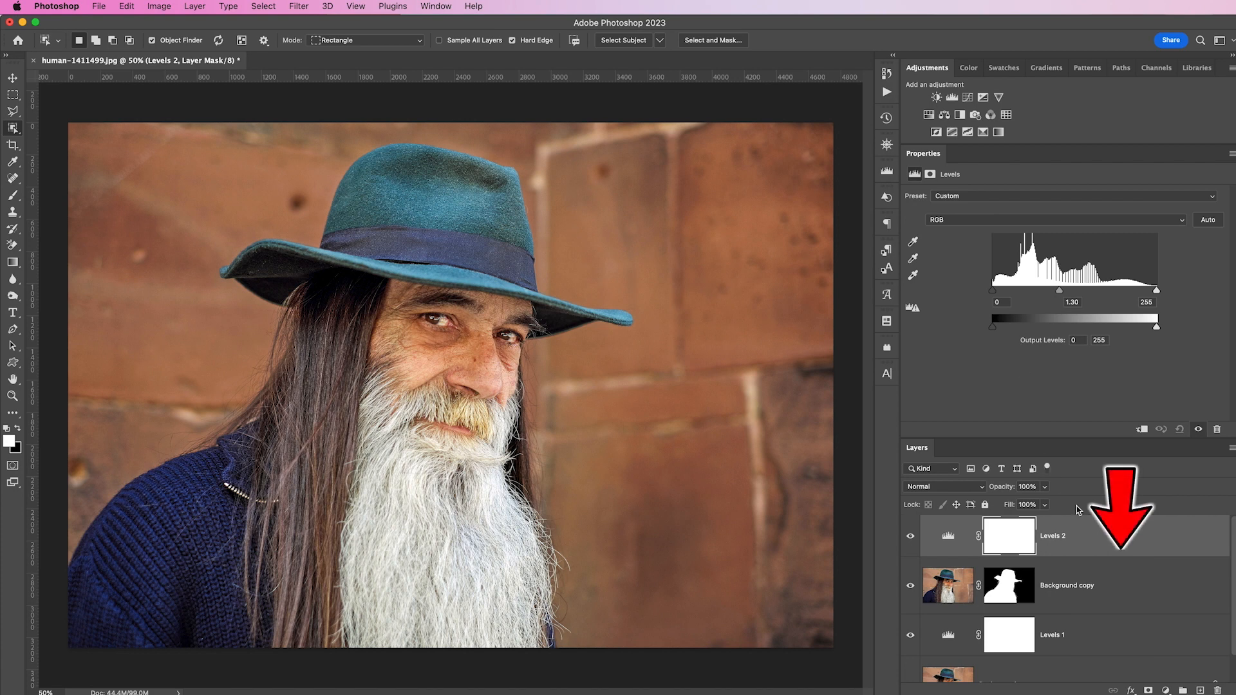
left_click(1147, 562, "alt")
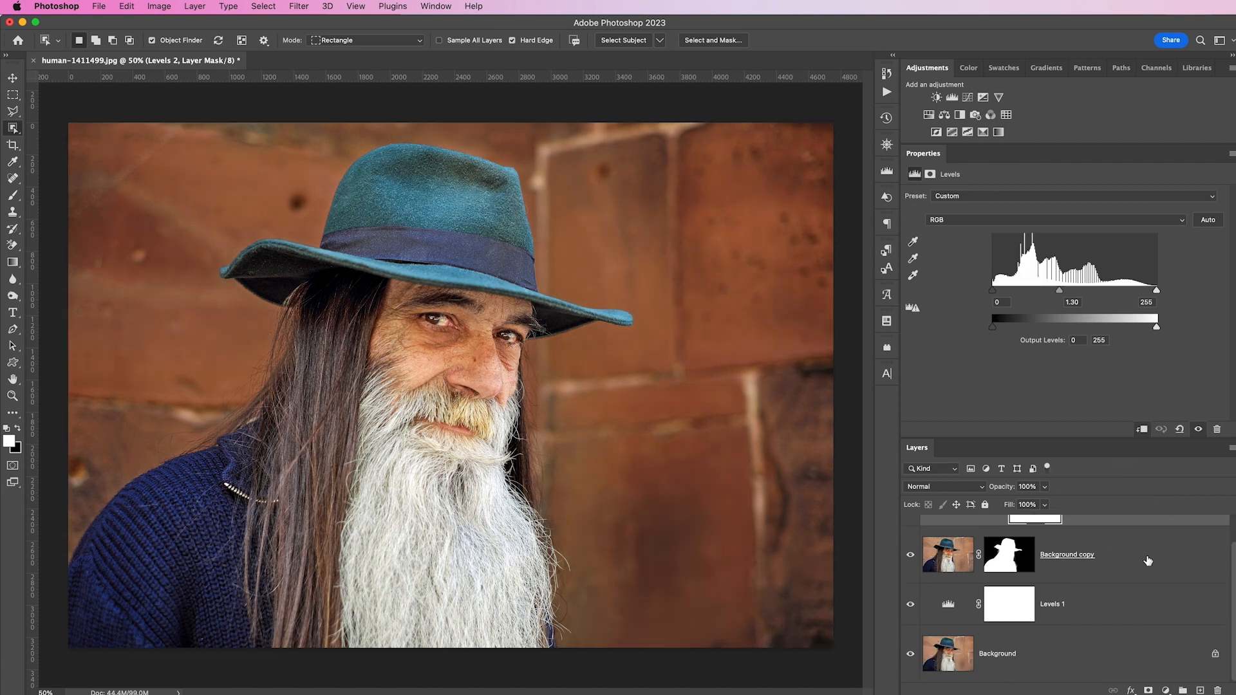
Step: Set the clipped Levels 2 input levels to 16 for shadows, 0.82 for midtones and 241 for highlights
mouse_move(1060, 293)
left_mouse_down()
mouse_move(959, 290)
mouse_move(1158, 291)
mouse_move(1023, 283)
mouse_move(1096, 284)
mouse_move(1068, 283)
left_mouse_up()
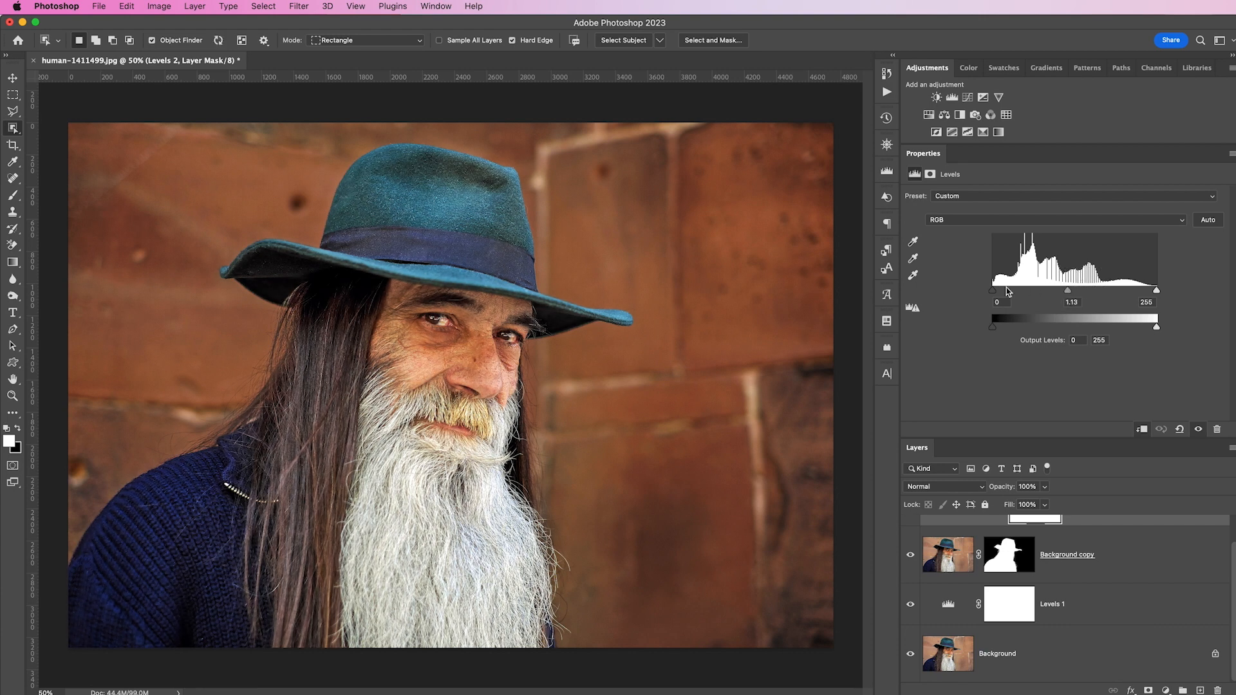
left_click_drag(992, 290, 1001, 290)
left_click_drag(1156, 290, 1146, 293)
left_click_drag(1069, 291, 1085, 294)
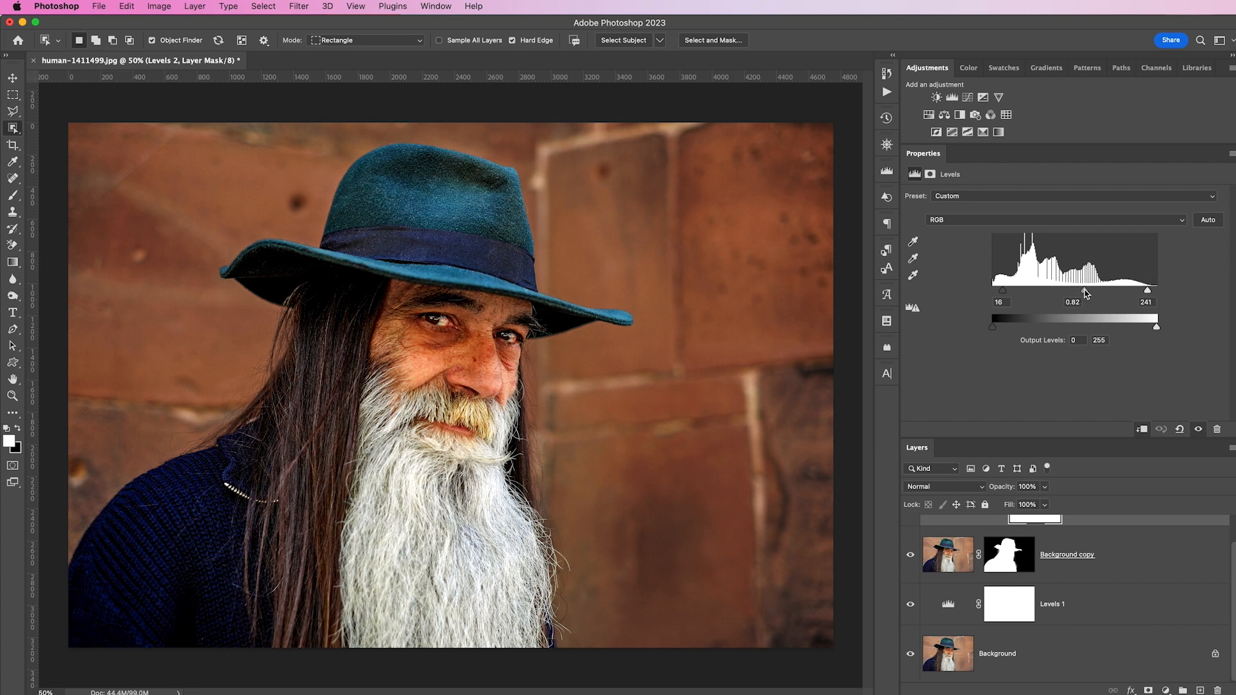
Step: Prepare the Brush tool for the Levels 2 mask with a size of 1300, 50% opacity and Normal mode
scroll(1134, 573, "up", 2)
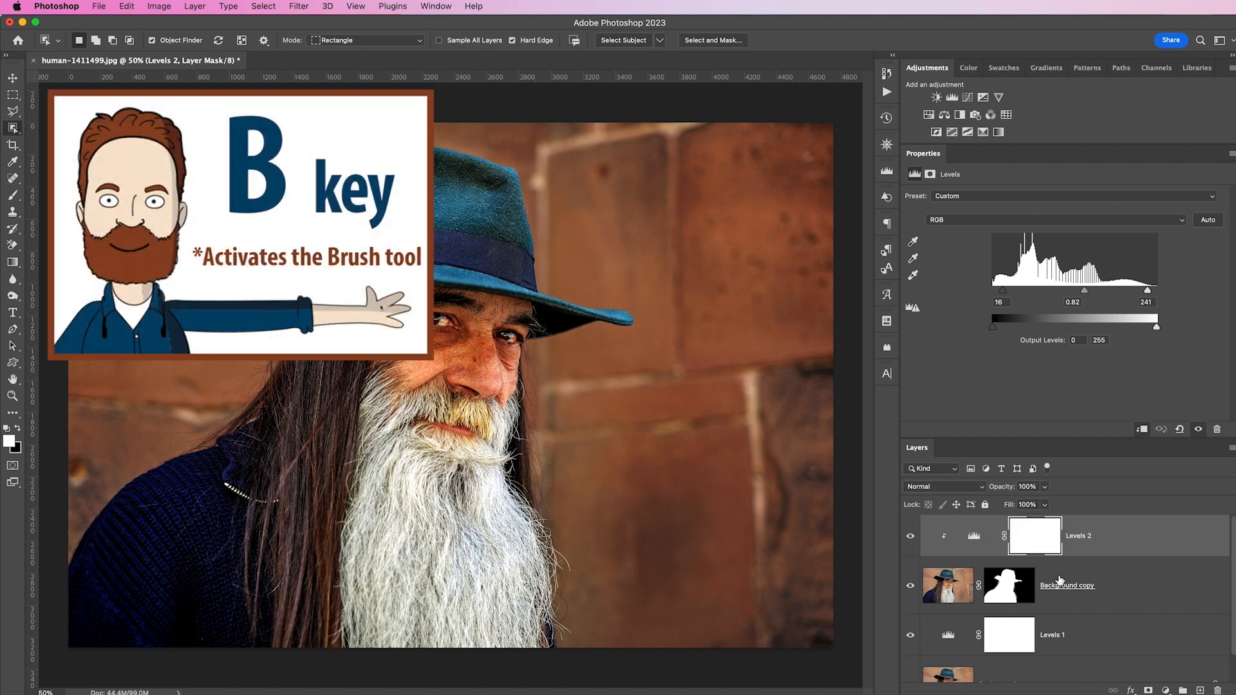
key("b")
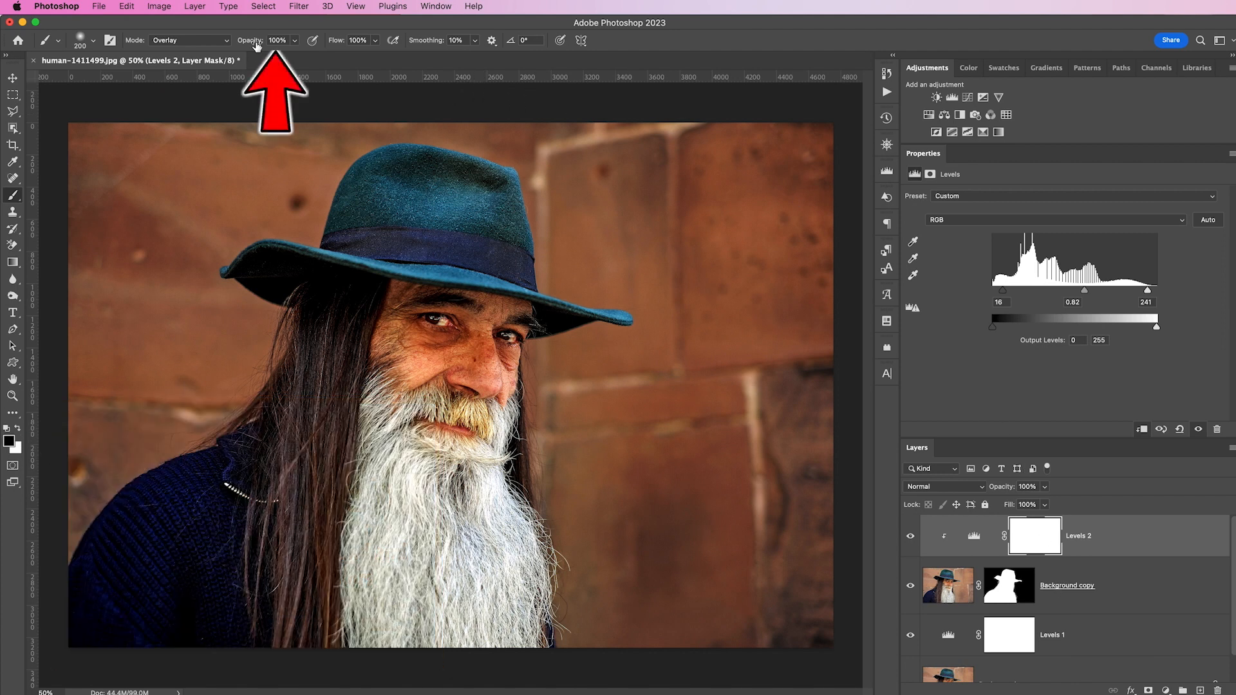
left_click_drag(256, 45, 225, 47)
key("bracketright")
key("bracketright")
key("bracketright")
key("bracketright")
key("bracketright")
key("bracketright")
key("bracketright")
key("bracketright")
key("bracketright")
key("bracketright")
key("bracketright")
key("bracketright")
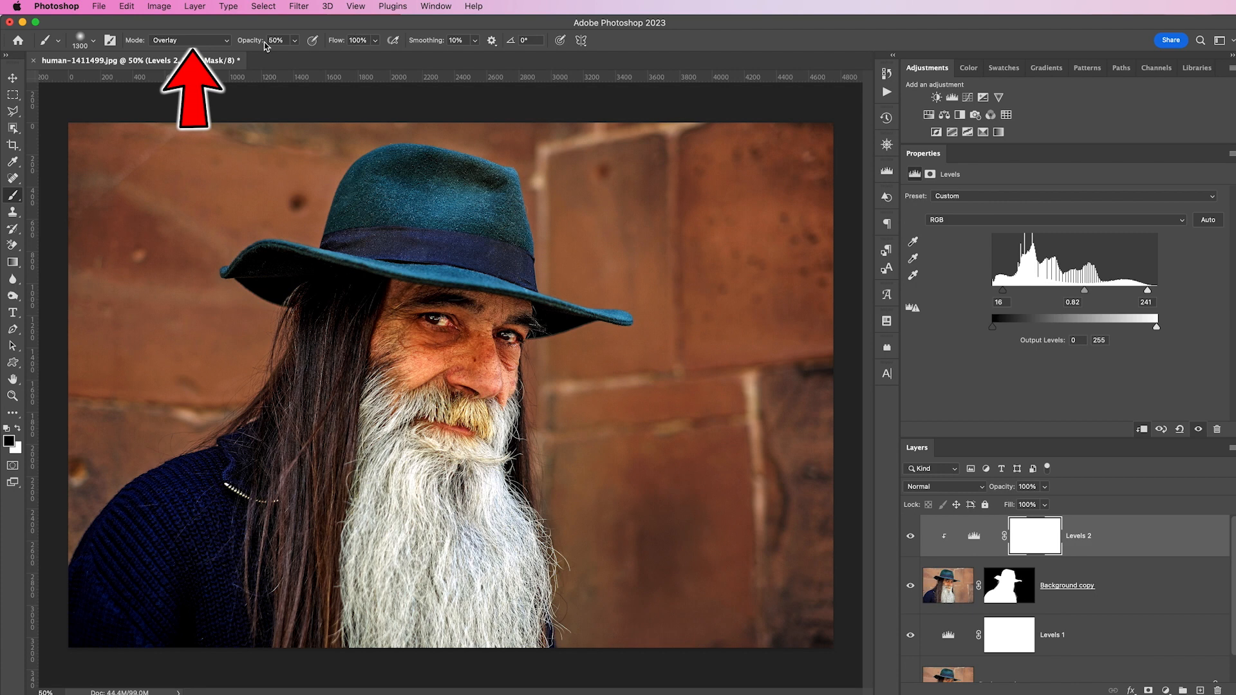
left_click(224, 44)
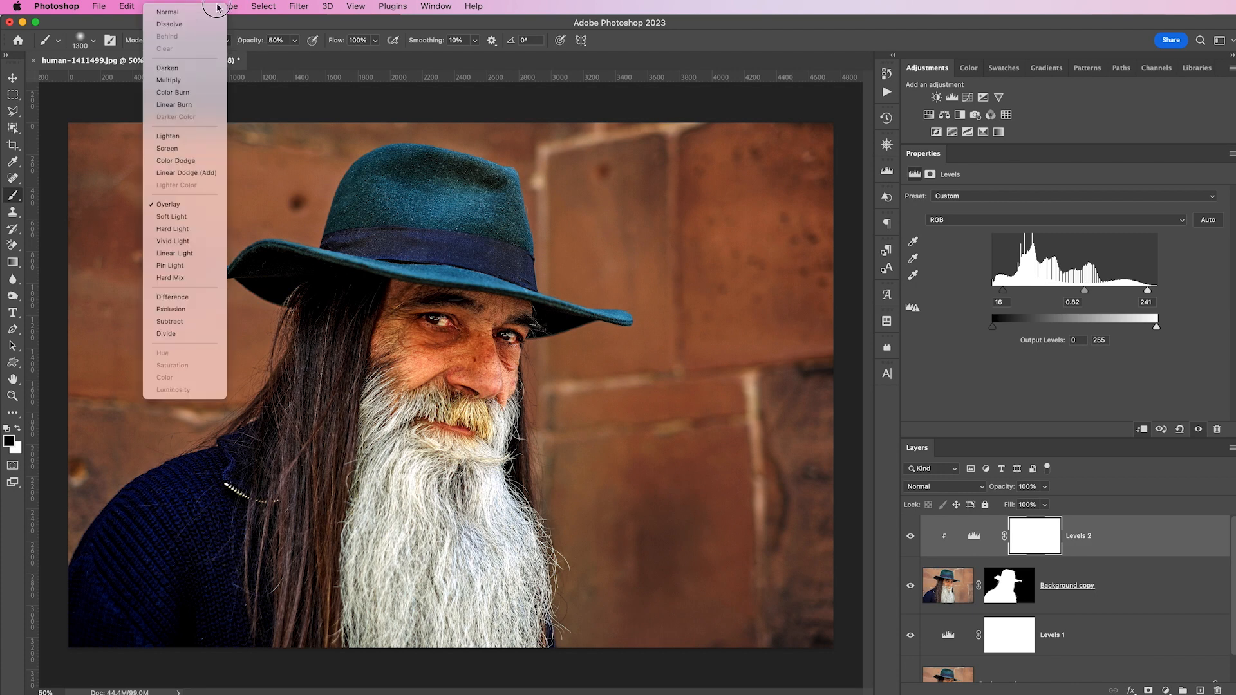
left_click(206, 12)
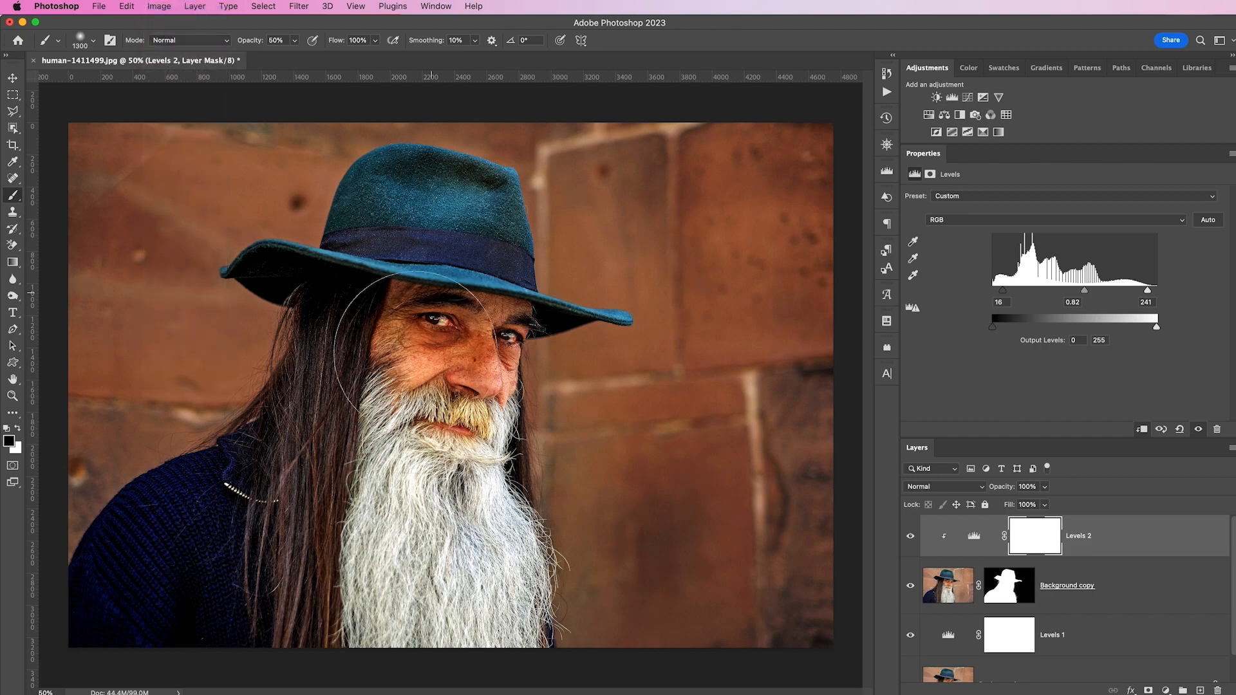
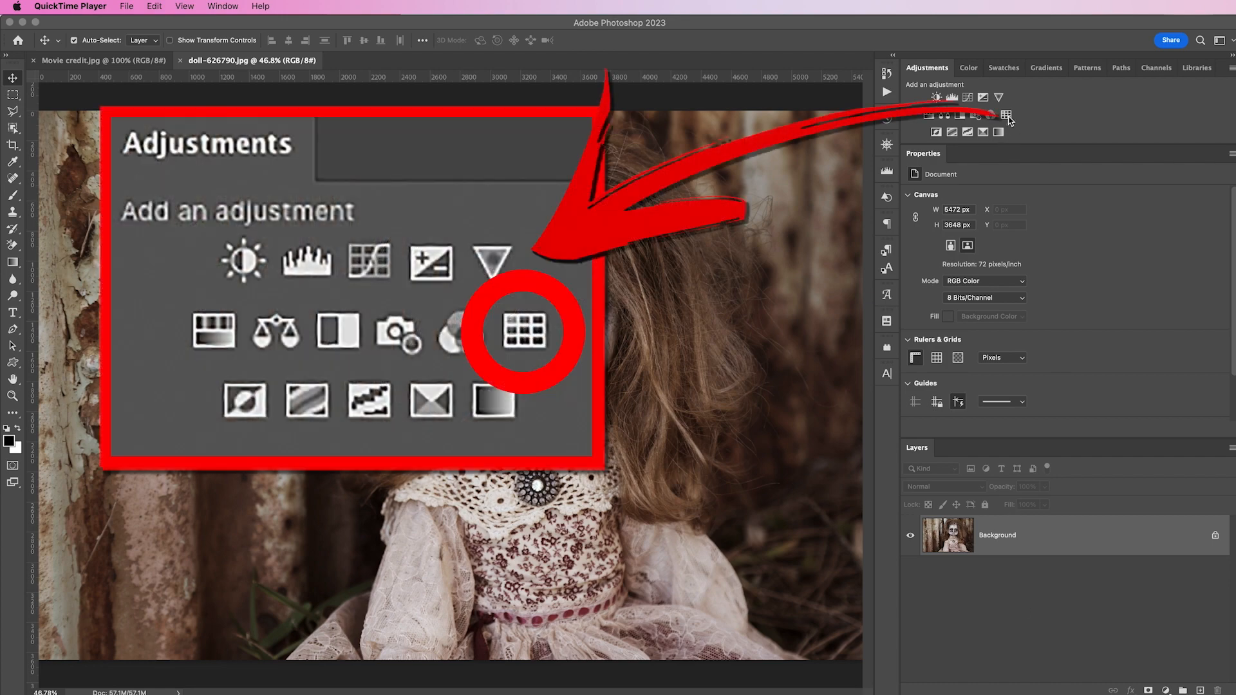
Step: Add a Color Lookup adjustment to the doll photo and apply the FoggyNight.3DL 3DLUT file
left_click(1007, 117)
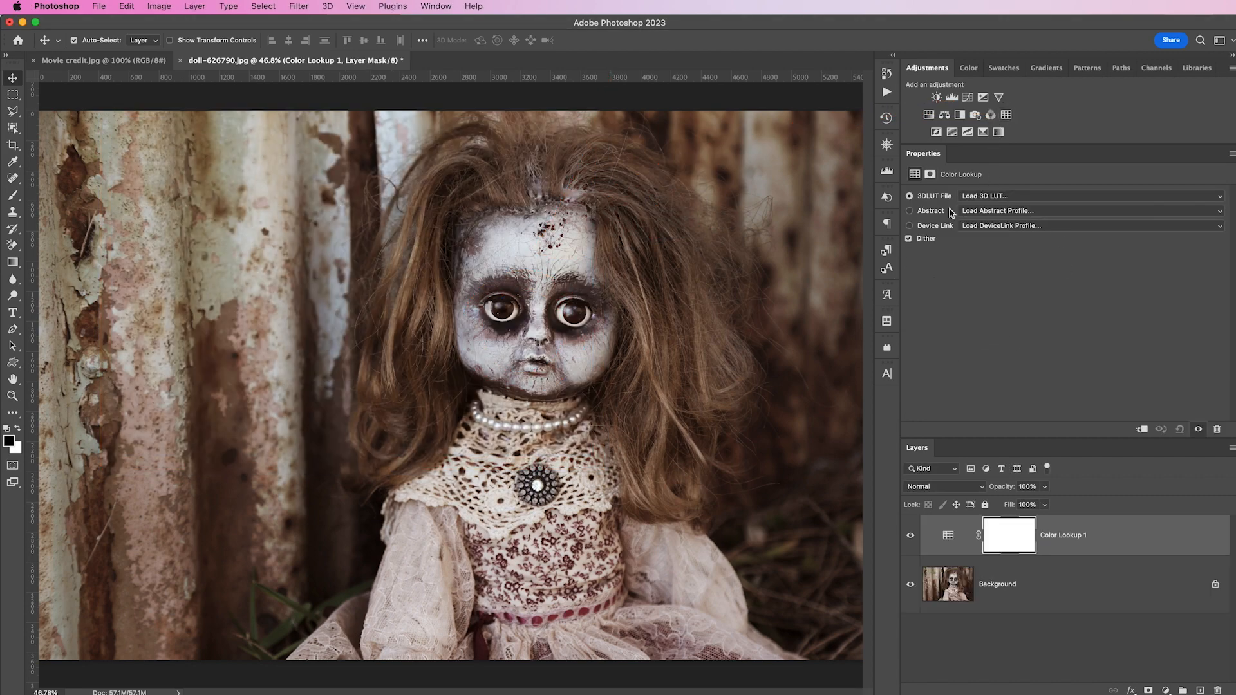
left_click_drag(1015, 438, 1010, 276)
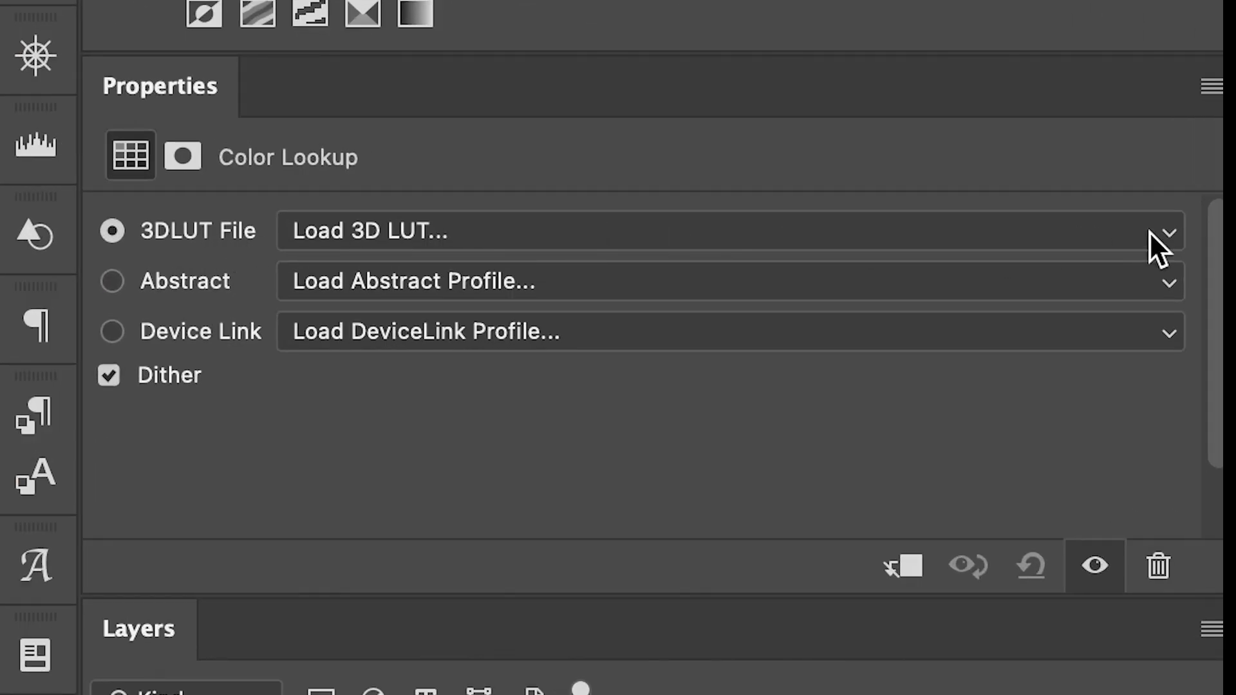
left_click(1166, 251)
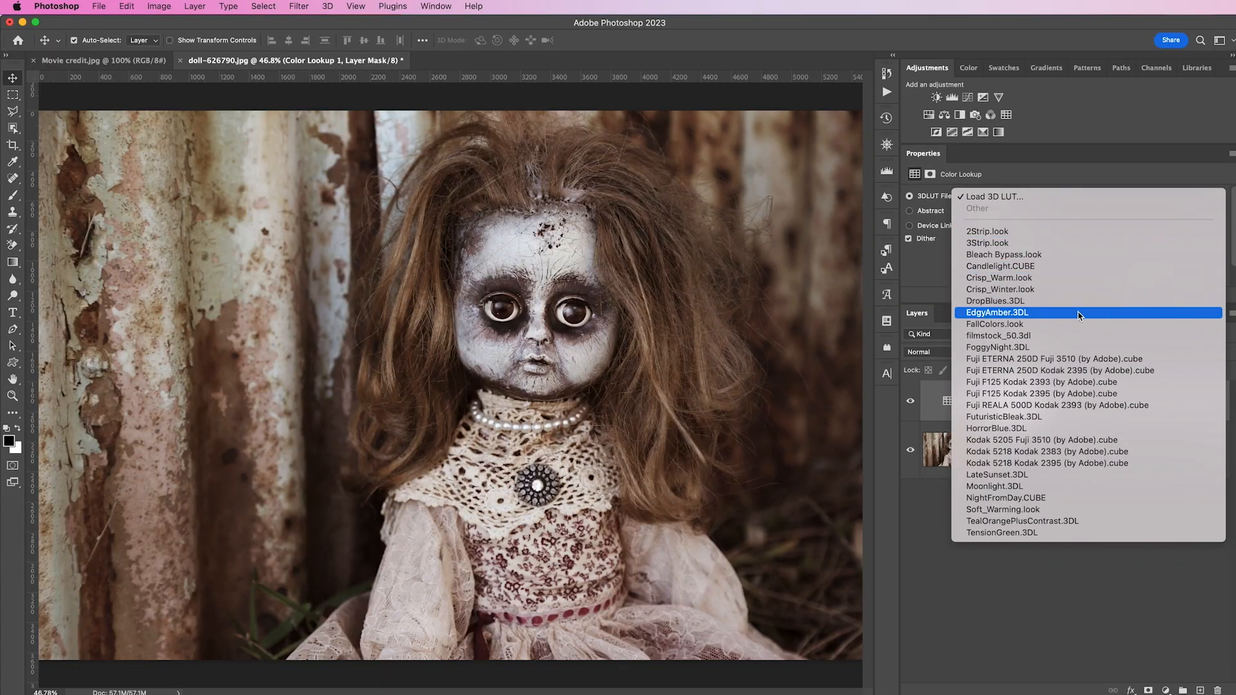
left_click(1065, 347)
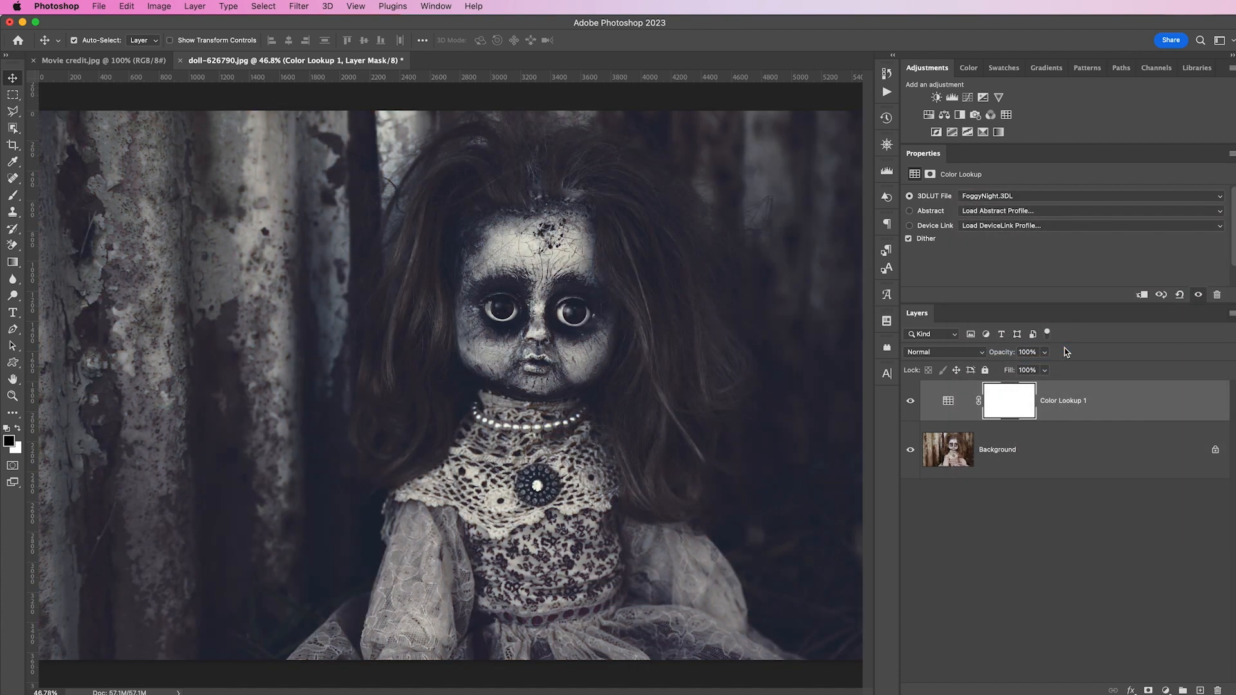
Step: Switch the Color Lookup adjustment's 3DLUT file to HorrorBlue.3DL
left_click(1216, 199)
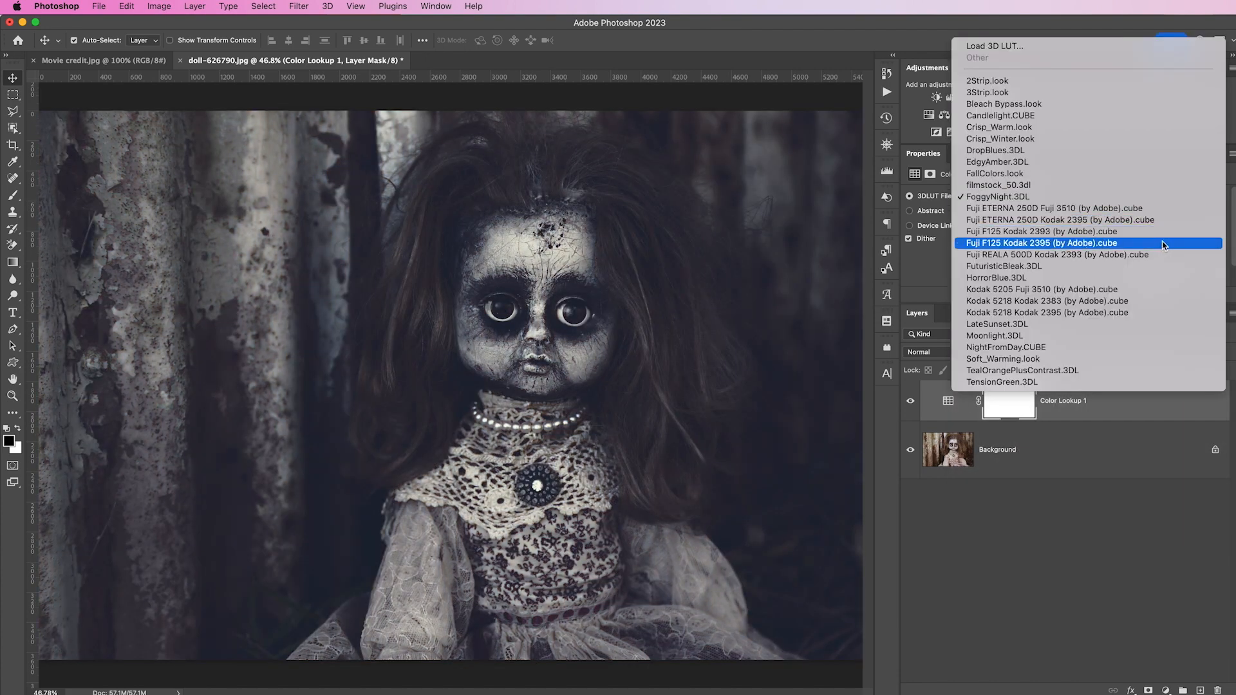
left_click(1135, 279)
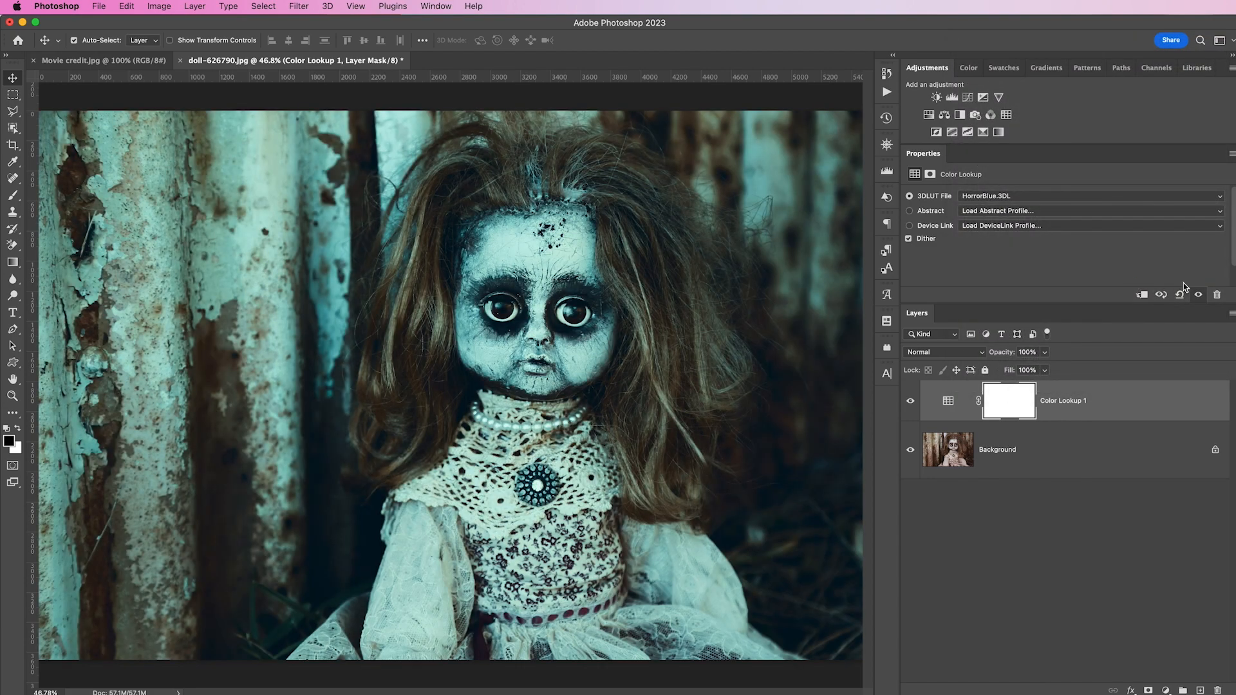
Step: Create a paragraph text layer over the upper-left area of the doll photo reading HANNABELLE
left_click(13, 313)
left_click_drag(63, 148, 508, 252)
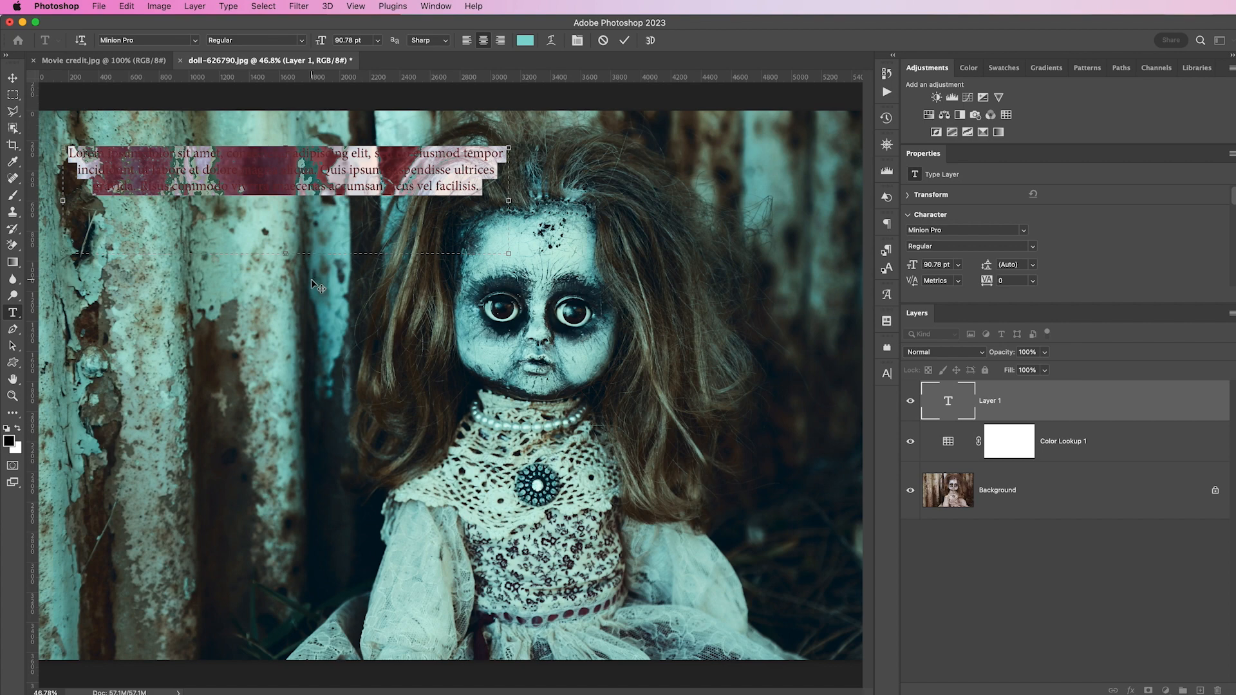
key("BackSpace")
type("NABELLE")
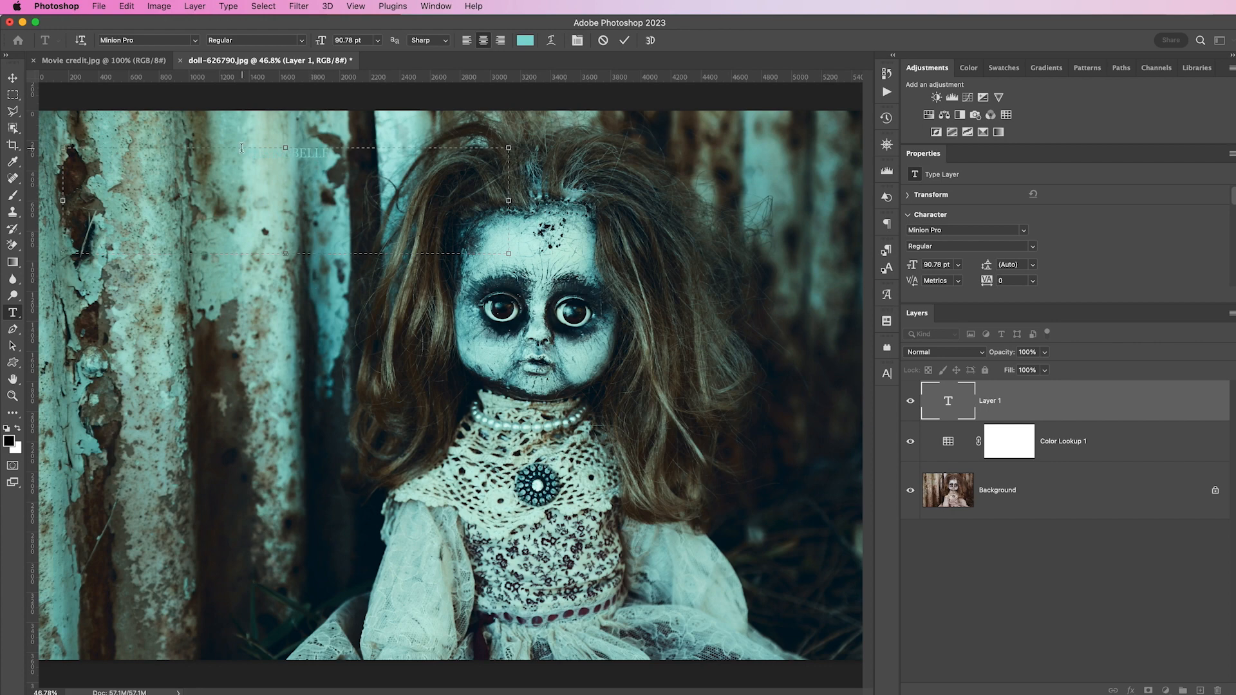
Step: Enlarge the HANNABELLE title to 441 pt and position it over the photo's upper-left area
left_click_drag(341, 154, 65, 148)
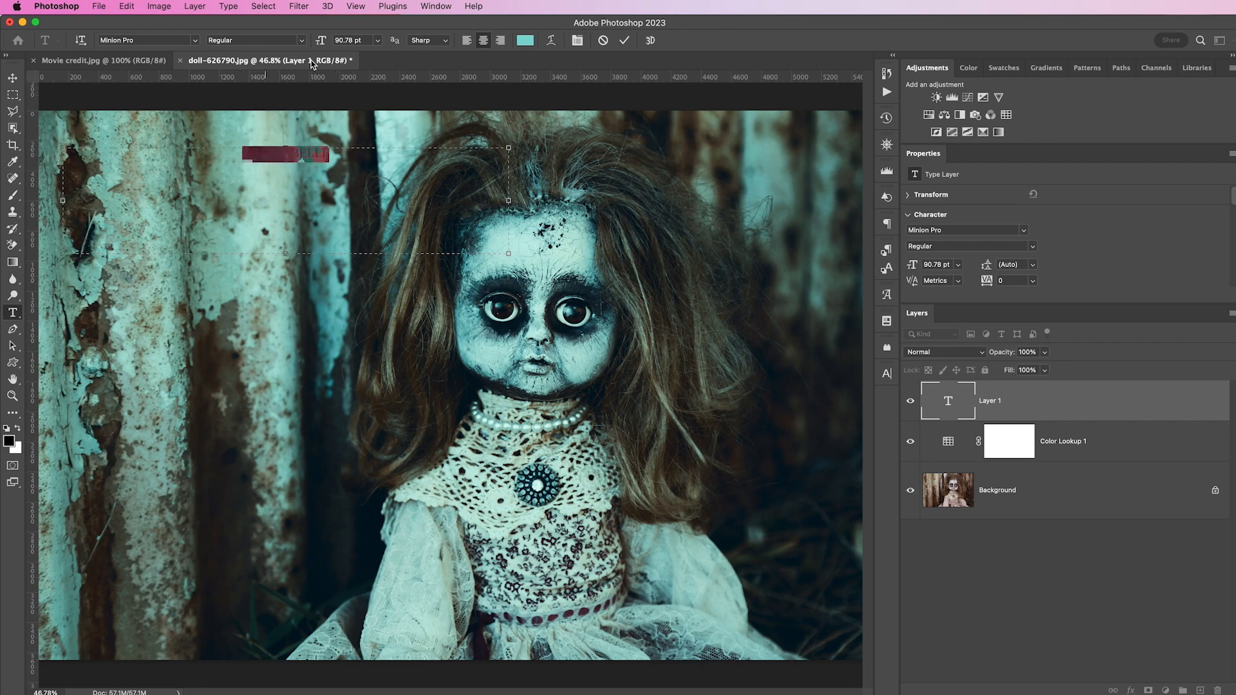
left_click_drag(322, 42, 544, 42)
left_click(14, 79)
left_click_drag(244, 186, 231, 199)
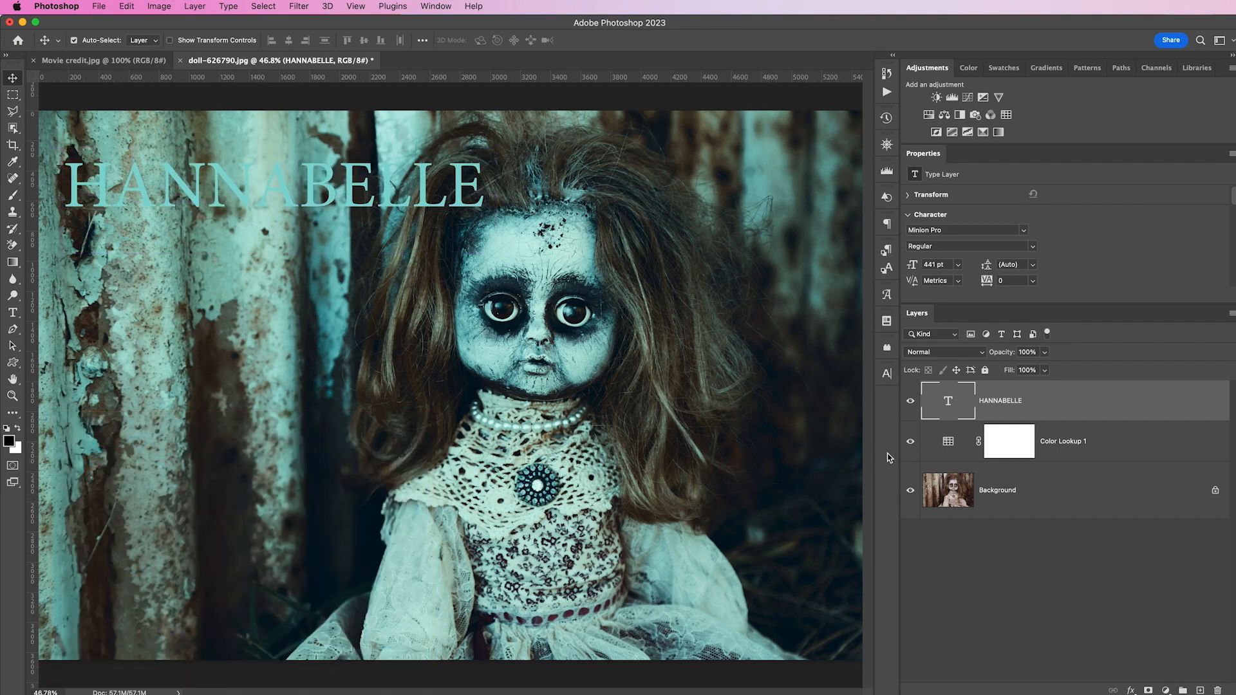
Step: Duplicate the HANNABELLE title directly below the original and replace the copy's text with "Annabelle's Sister"
left_click(313, 203)
left_click_drag(314, 204, 309, 263)
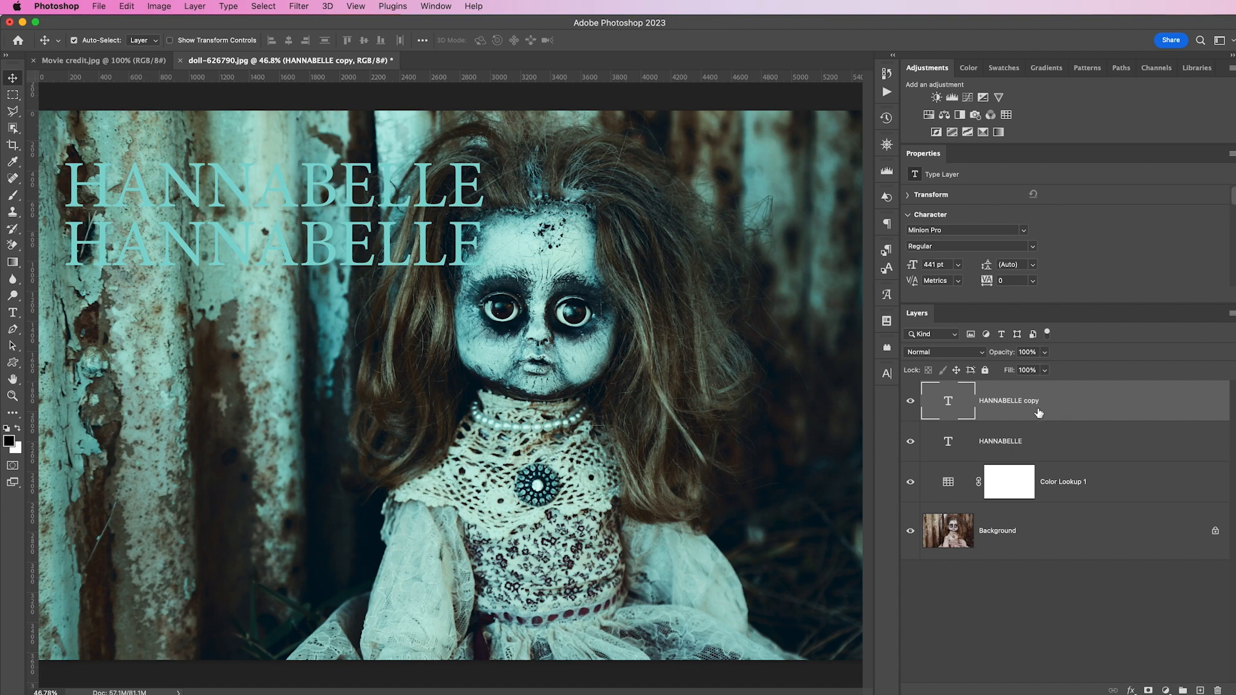
double_click(328, 253)
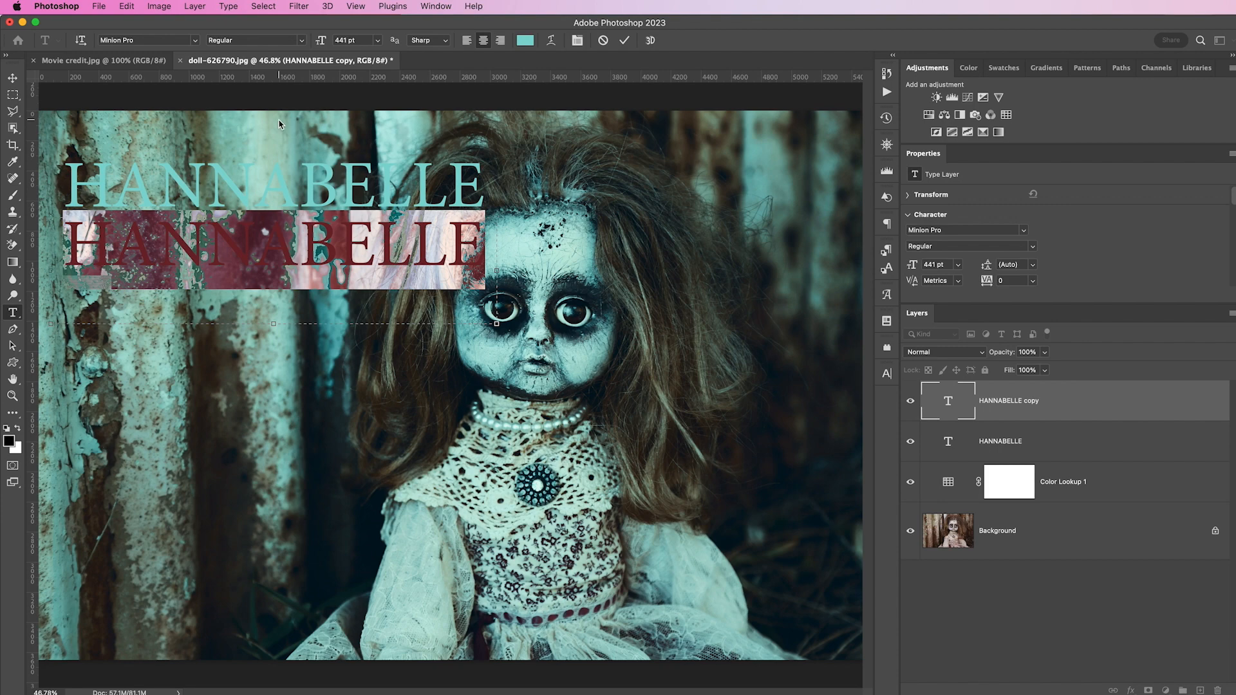
type("Anna")
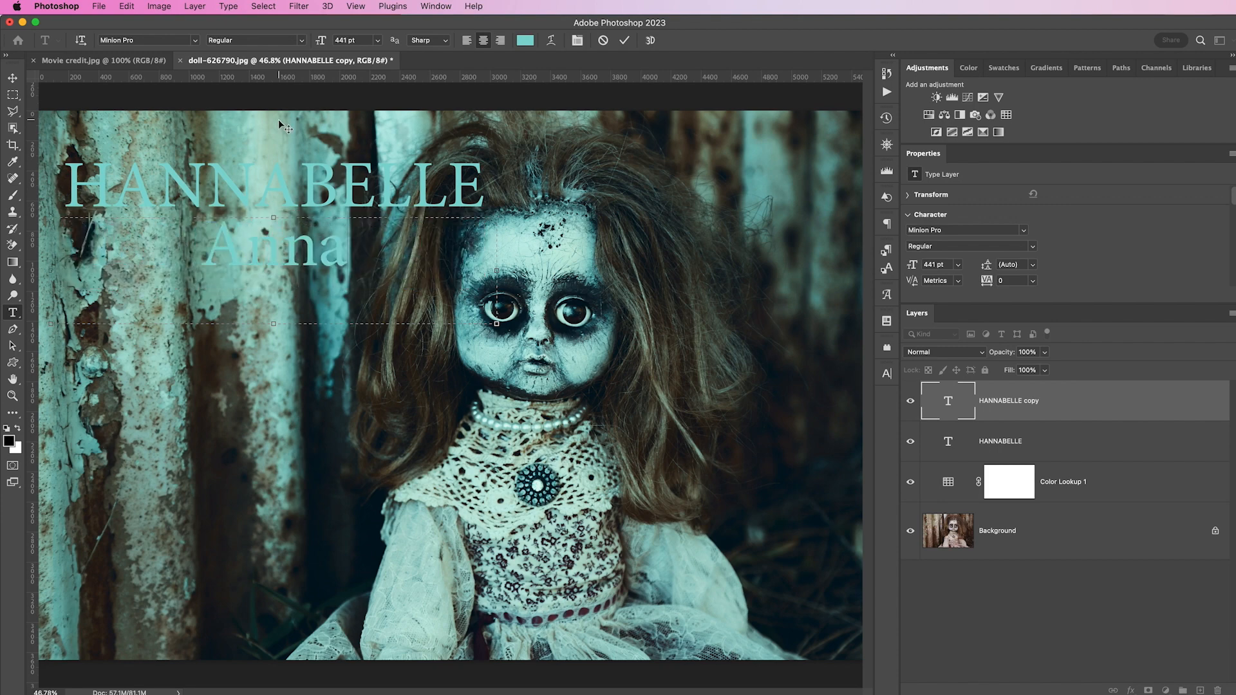
type("belle's Sist")
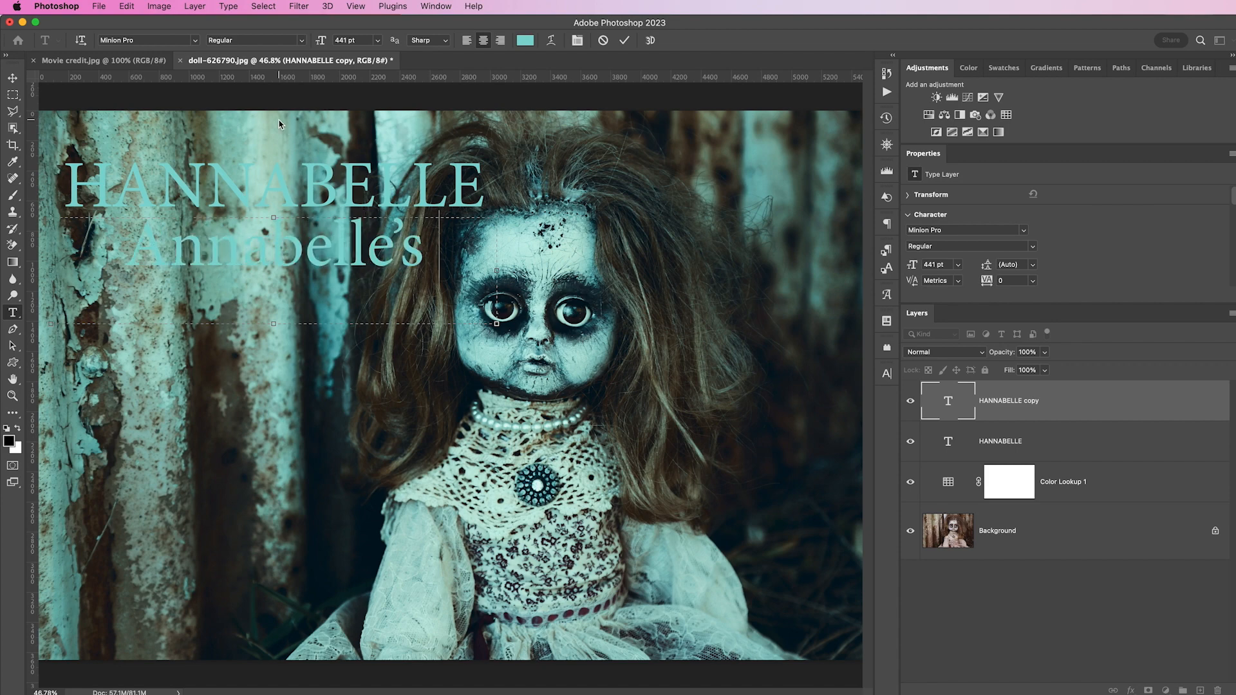
key("BackSpace")
key("BackSpace")
key("BackSpace")
key("BackSpace")
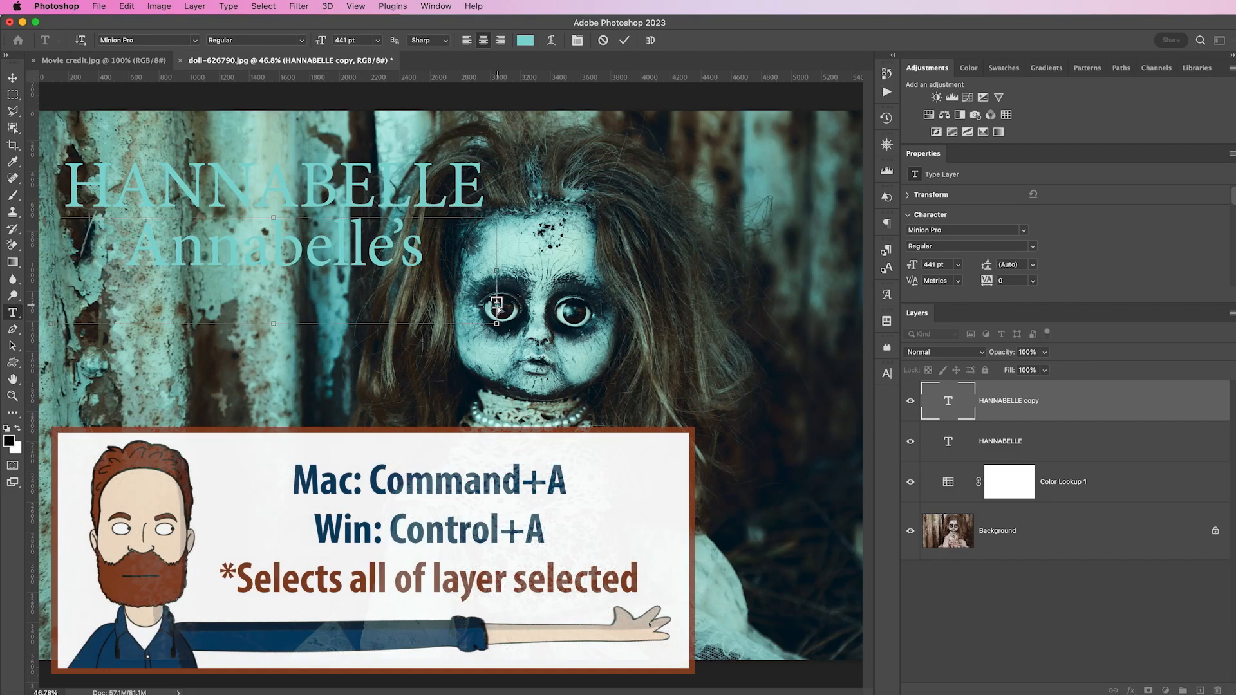
Step: Reduce the whole "Annabelle's Sister" subtitle to 277 pt and commit the text
key("super+a")
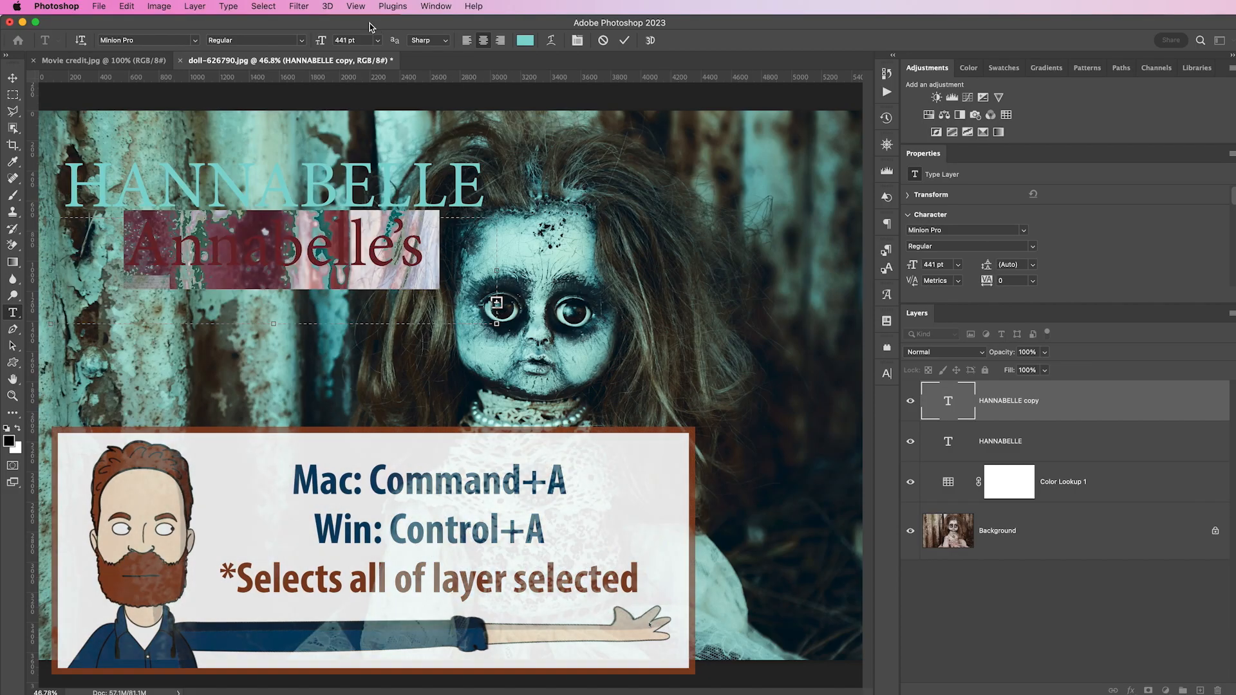
left_click_drag(321, 40, 217, 51)
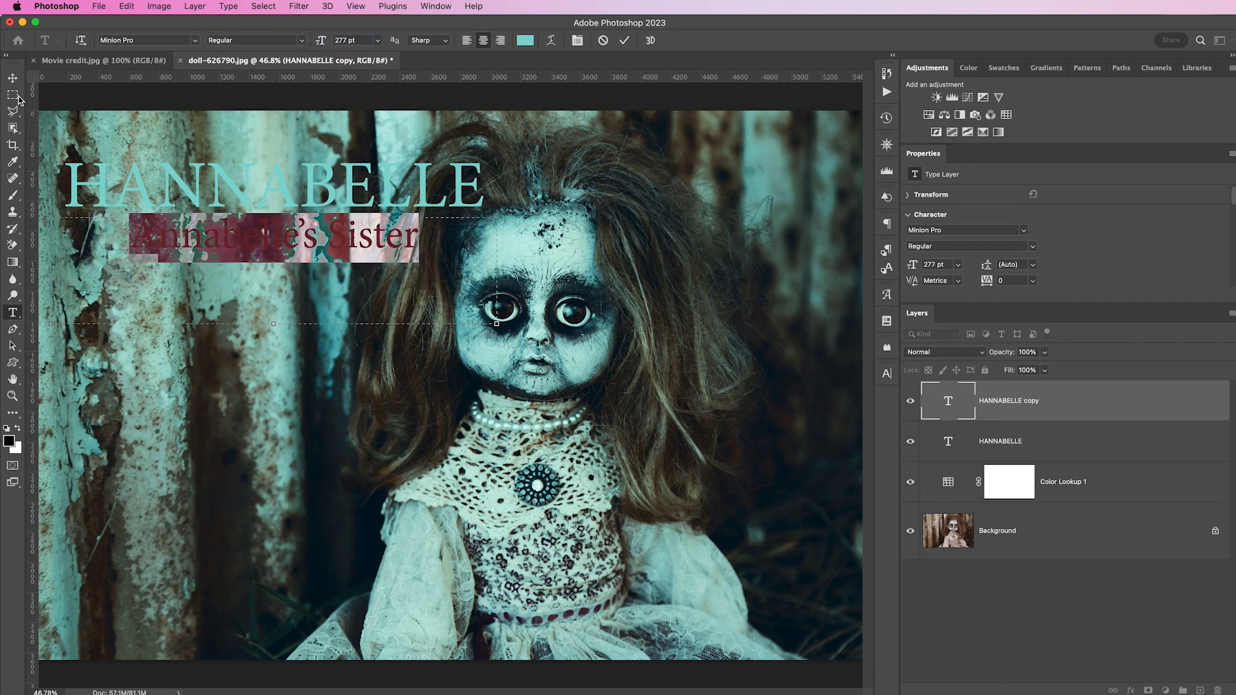
left_click(12, 77)
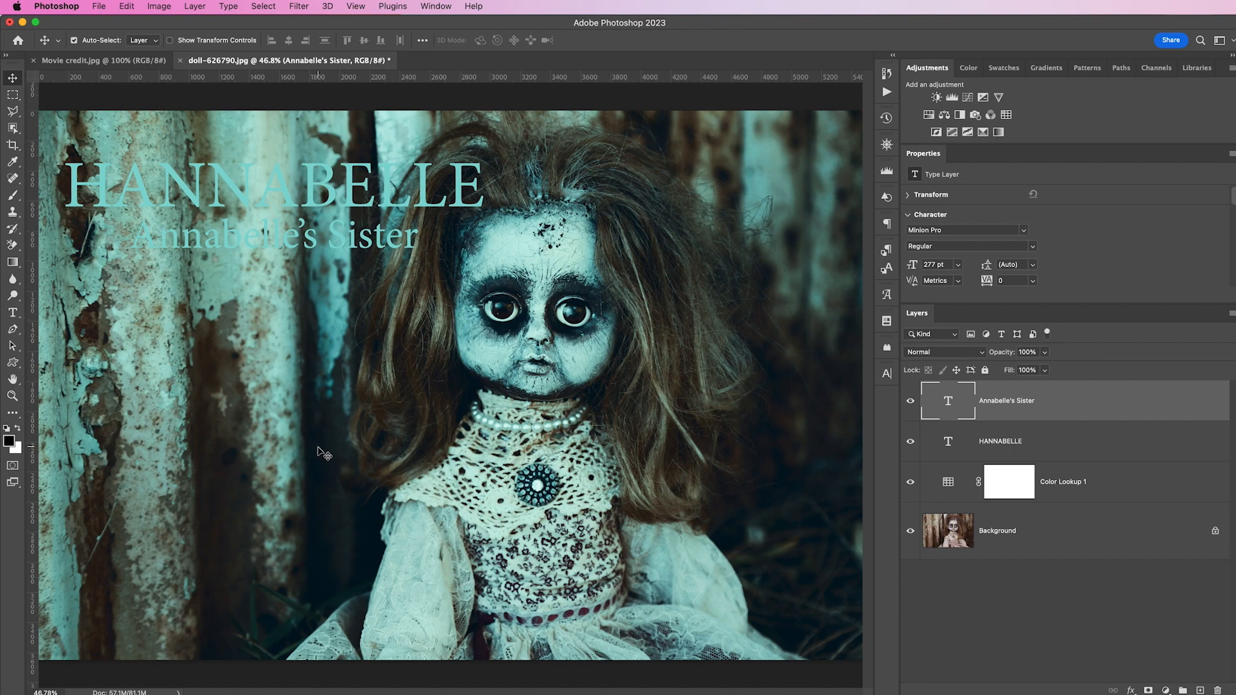
Step: Add a new empty layer directly above Background and activate the Gradient tool
left_click(1056, 537)
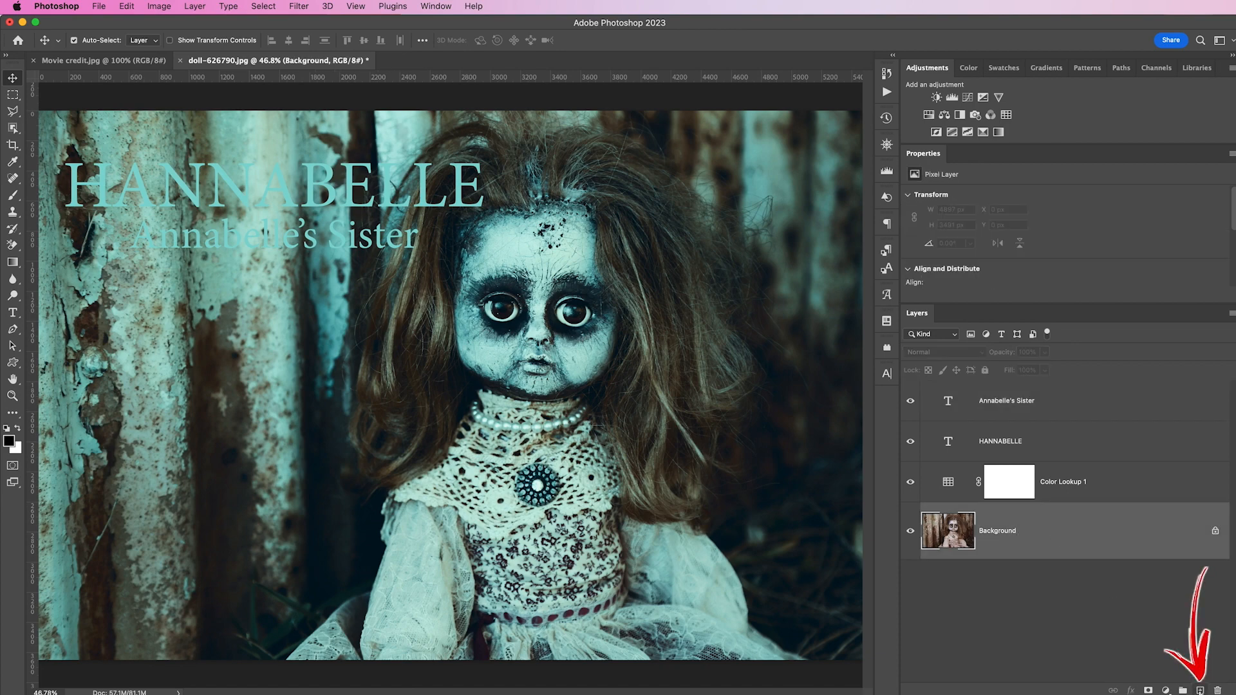
left_click(1199, 690)
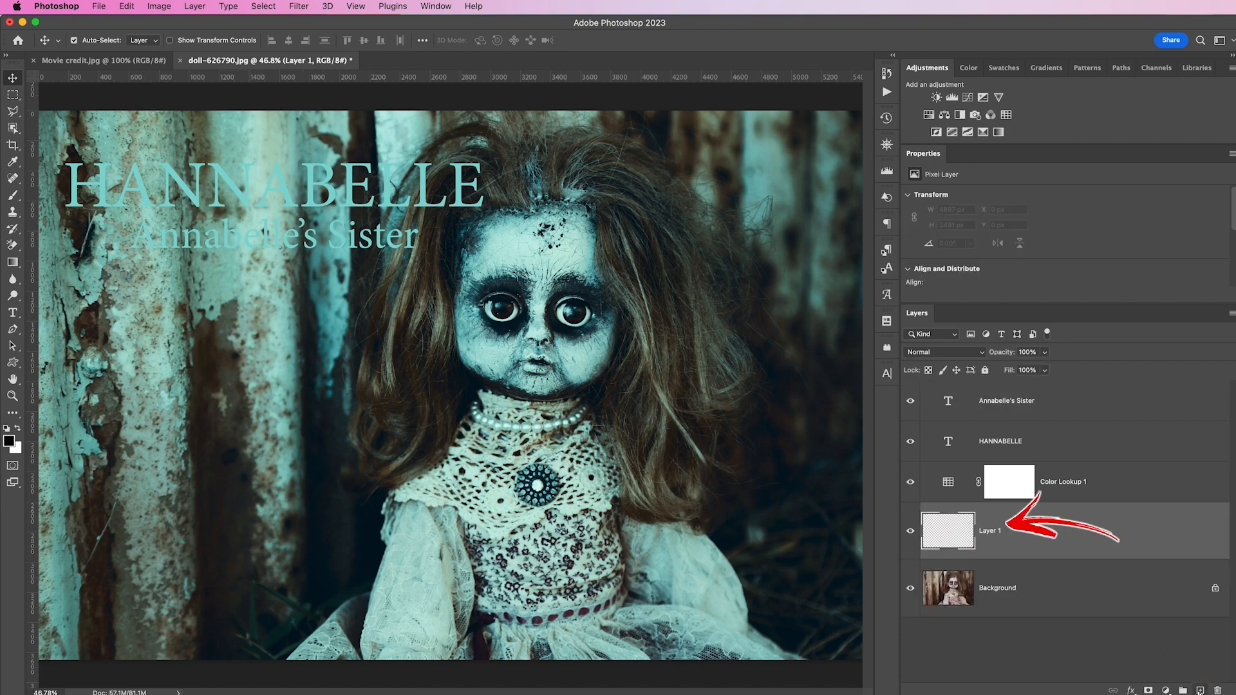
left_click(9, 264)
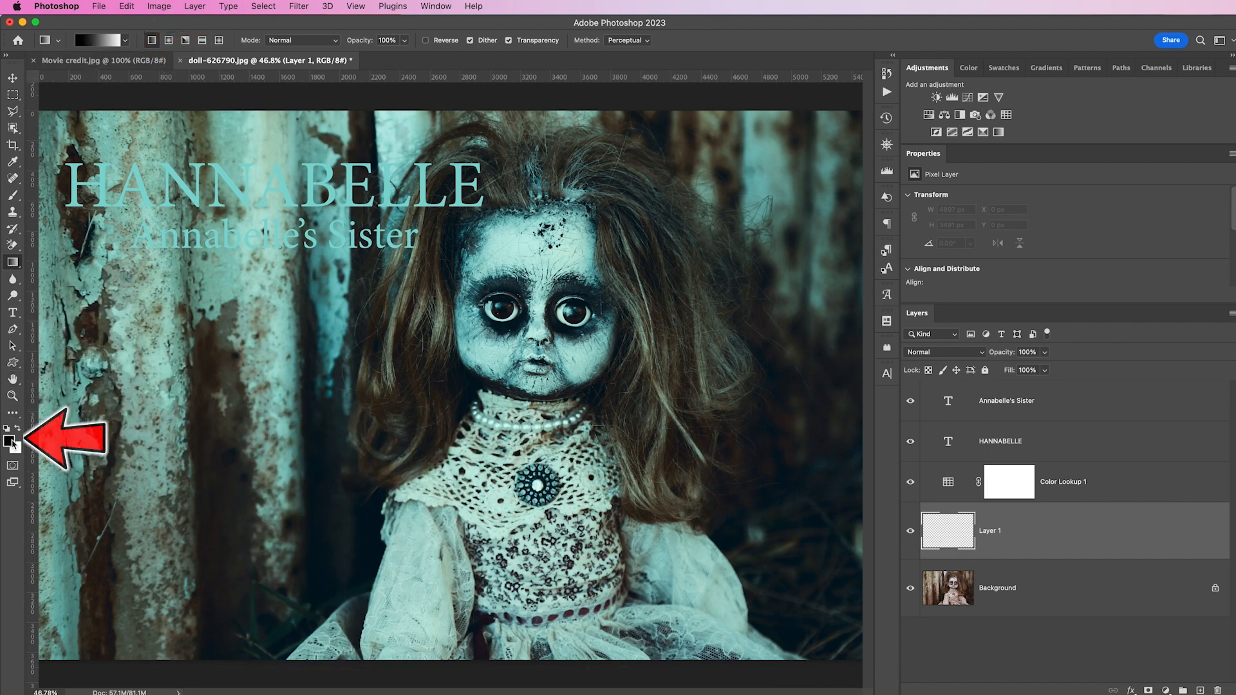
Step: Try red e91010 as the gradient's foreground color and restore the default black and white colors
left_click(9, 440)
left_click(423, 307)
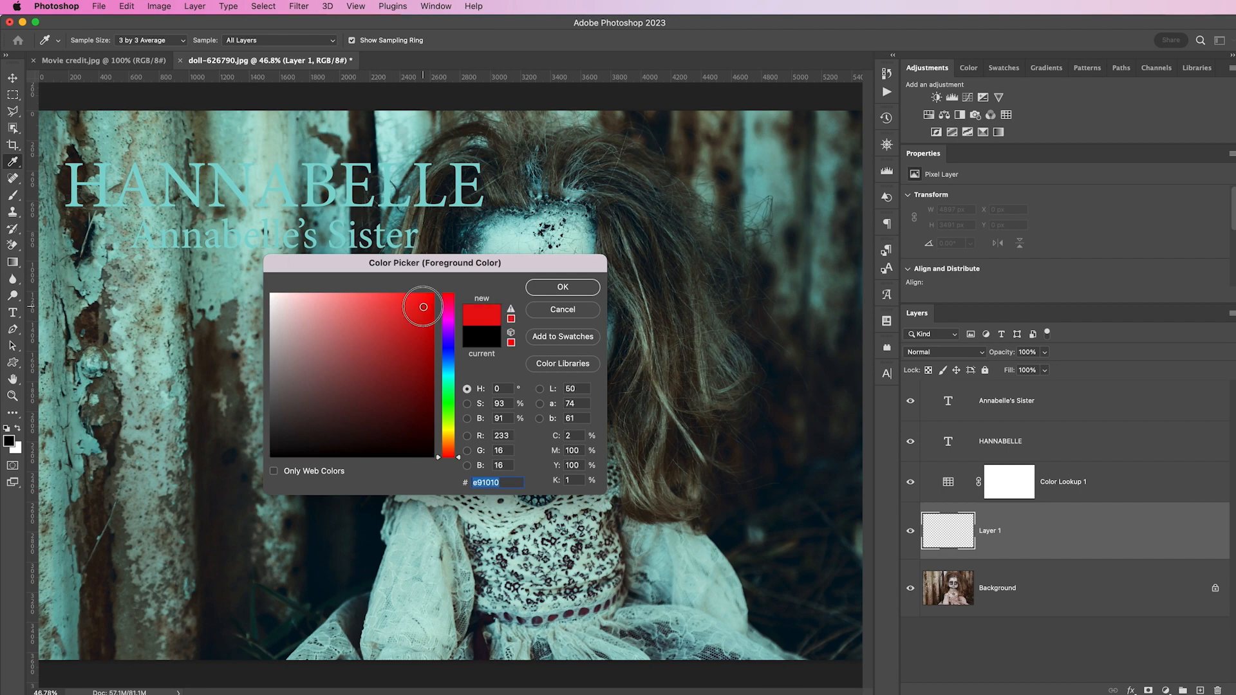
left_click(574, 287)
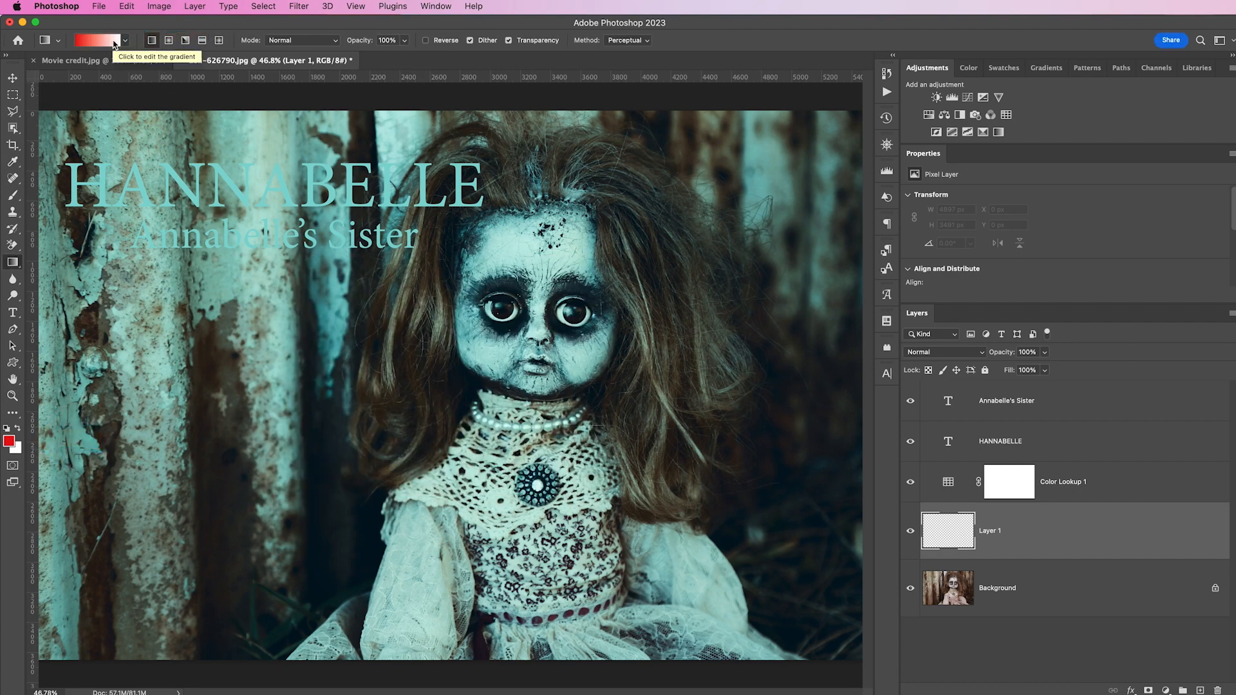
key("d")
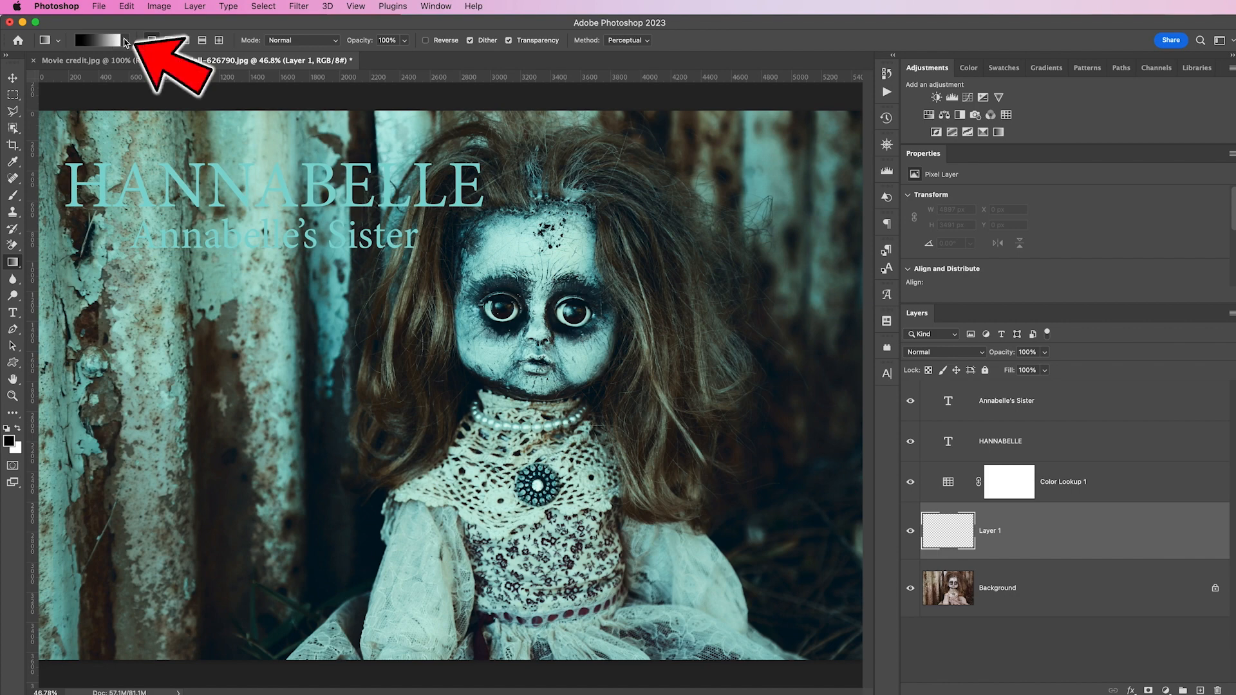
Step: Choose the black-to-white preset from the Basics gradients and draw a slanted linear gradient on Layer 1, dark behind the title and white over the doll
left_click(125, 41)
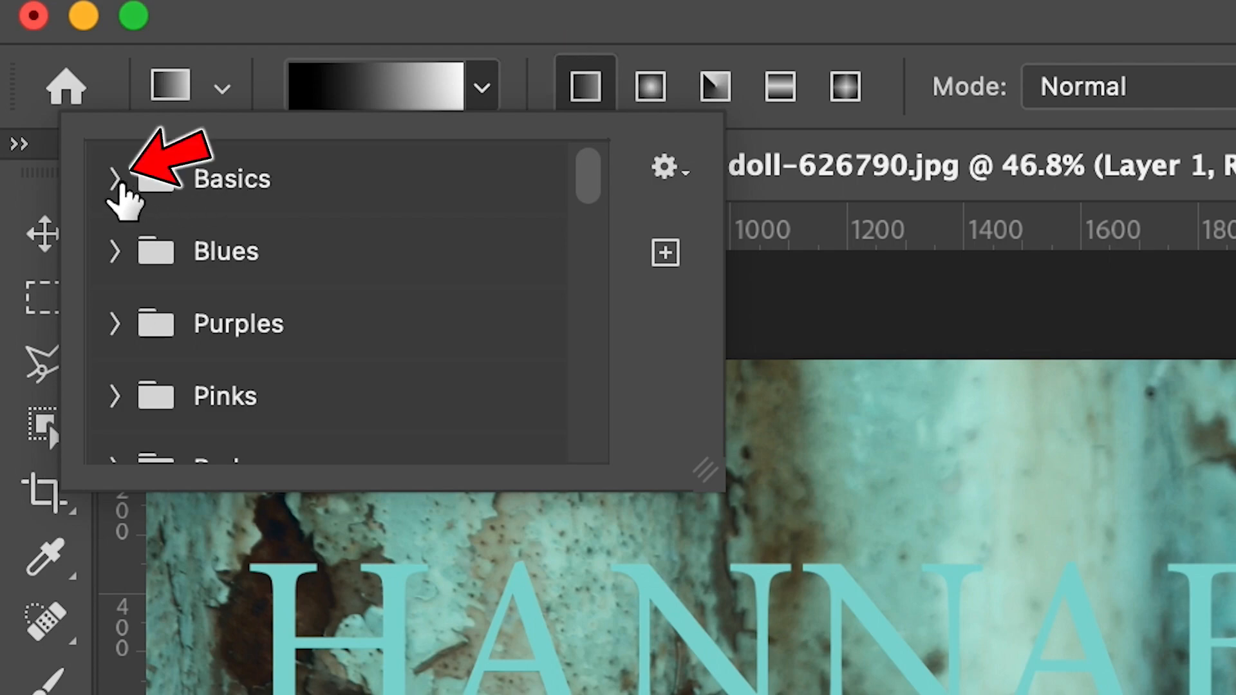
left_click(118, 181)
left_click(185, 287)
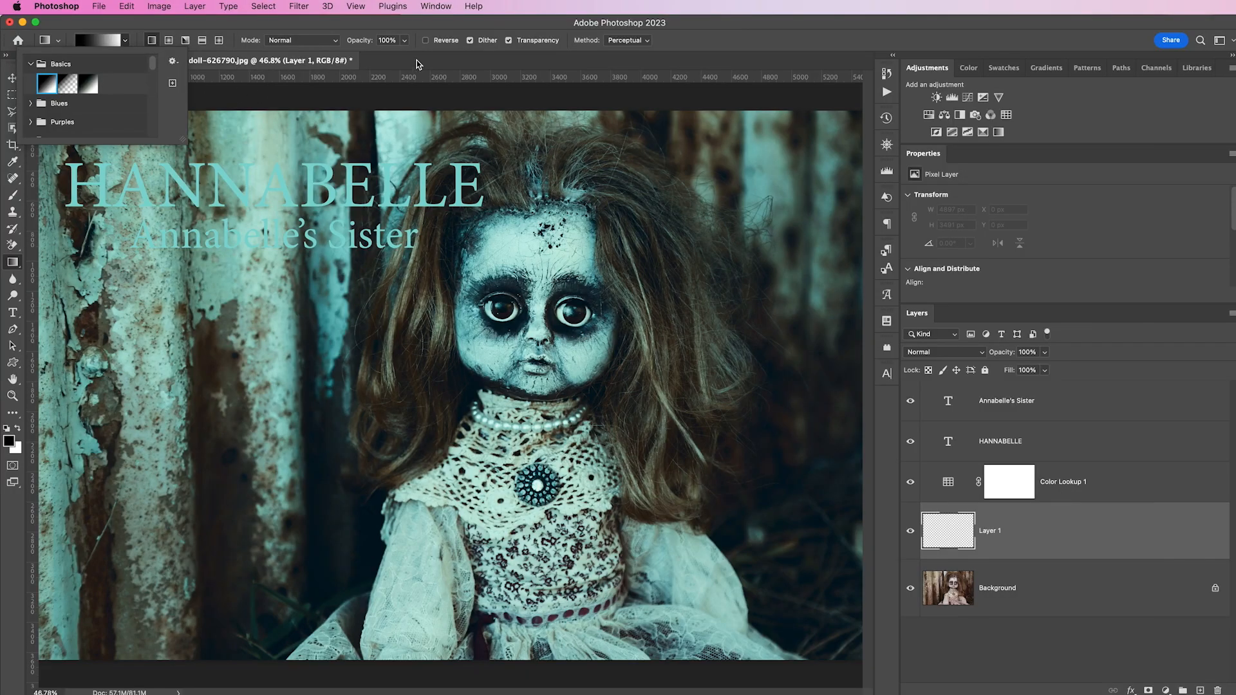
left_click(412, 66)
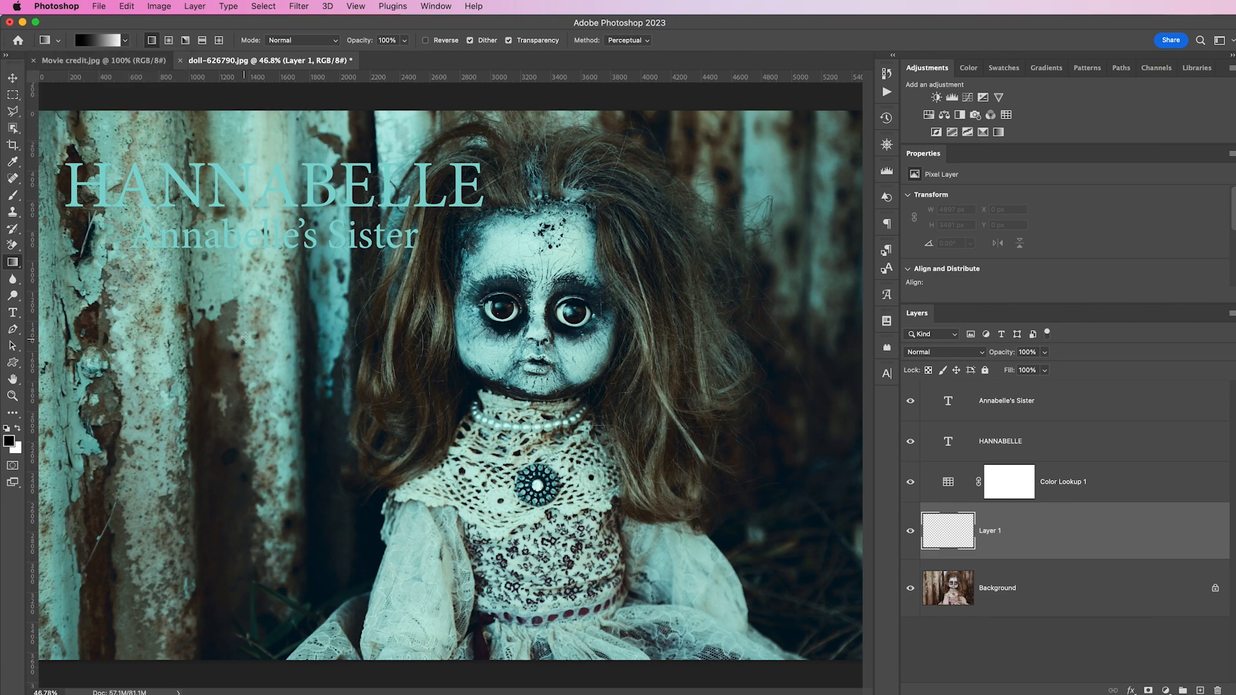
mouse_move(86, 282)
left_mouse_down()
mouse_move(267, 357)
mouse_move(443, 395)
left_mouse_up()
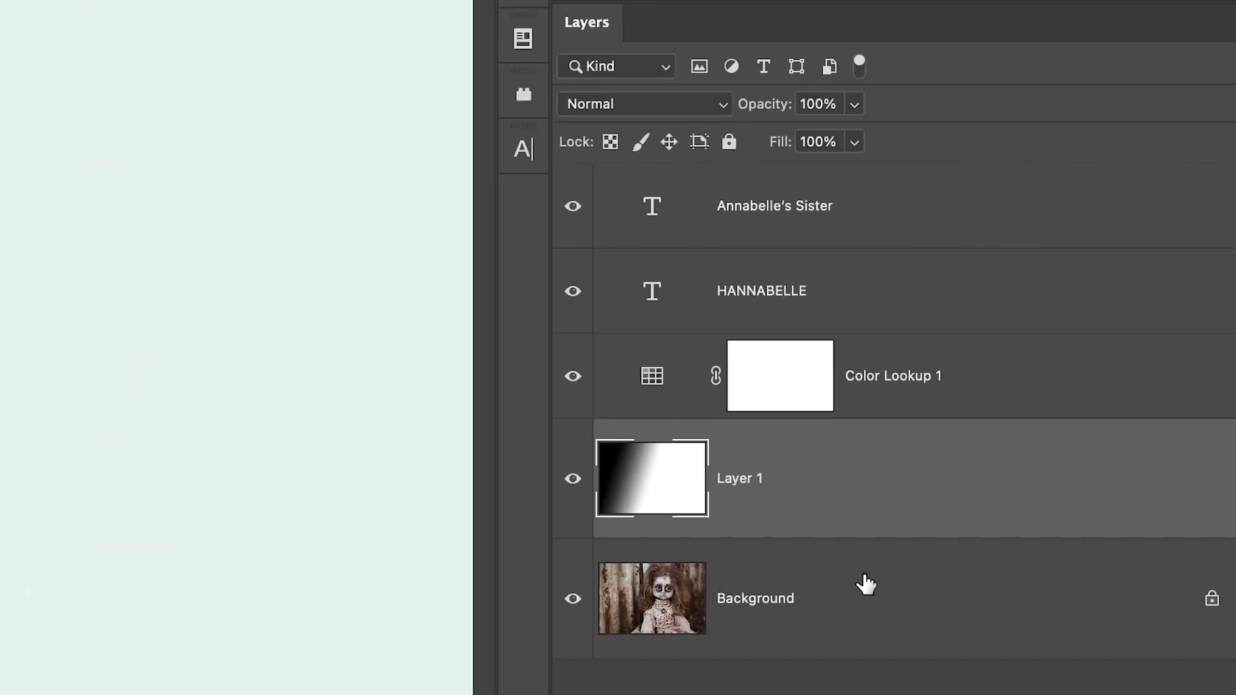
Step: Raise Layer 1 above Color Lookup 1 to set its blend mode to Multiply, and return it directly above Background
left_click(578, 447)
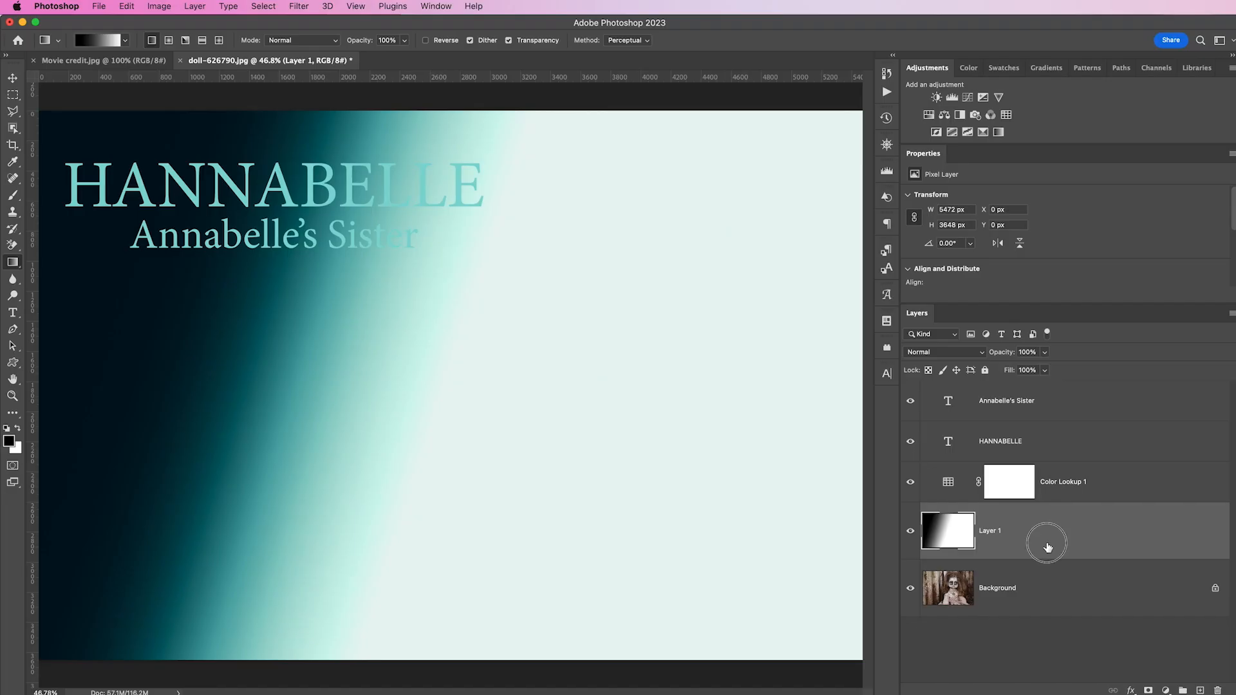
left_click_drag(1047, 547, 1045, 472)
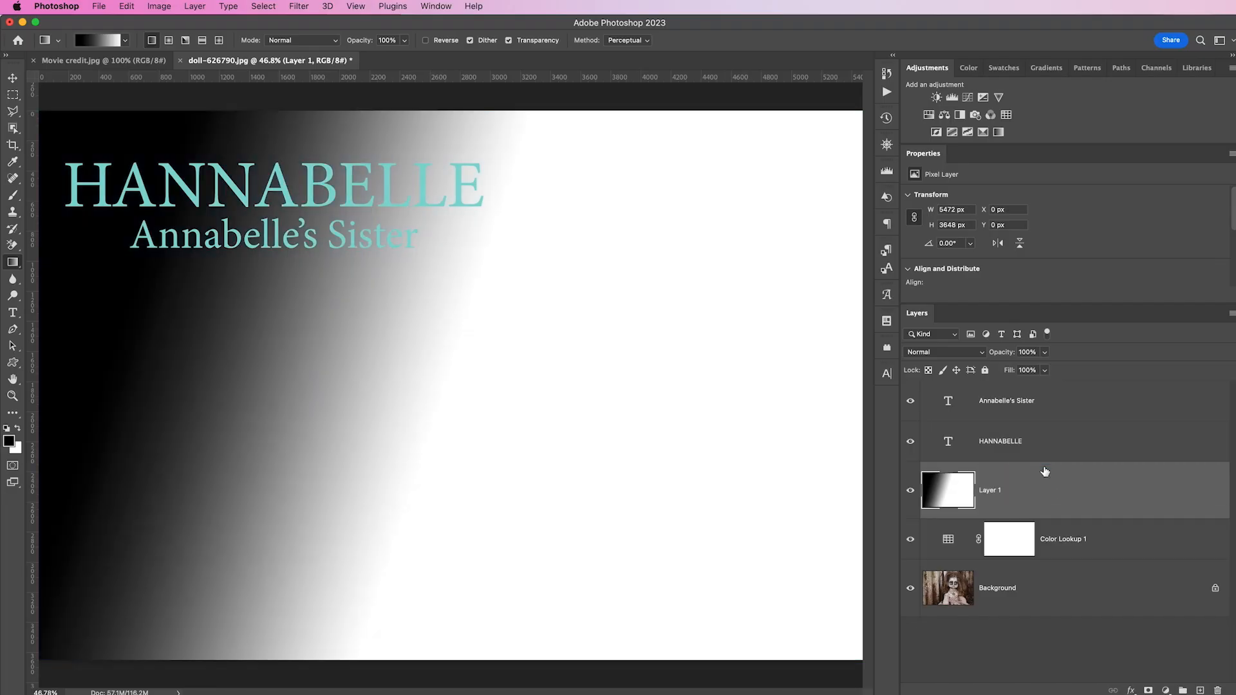
left_click(955, 355)
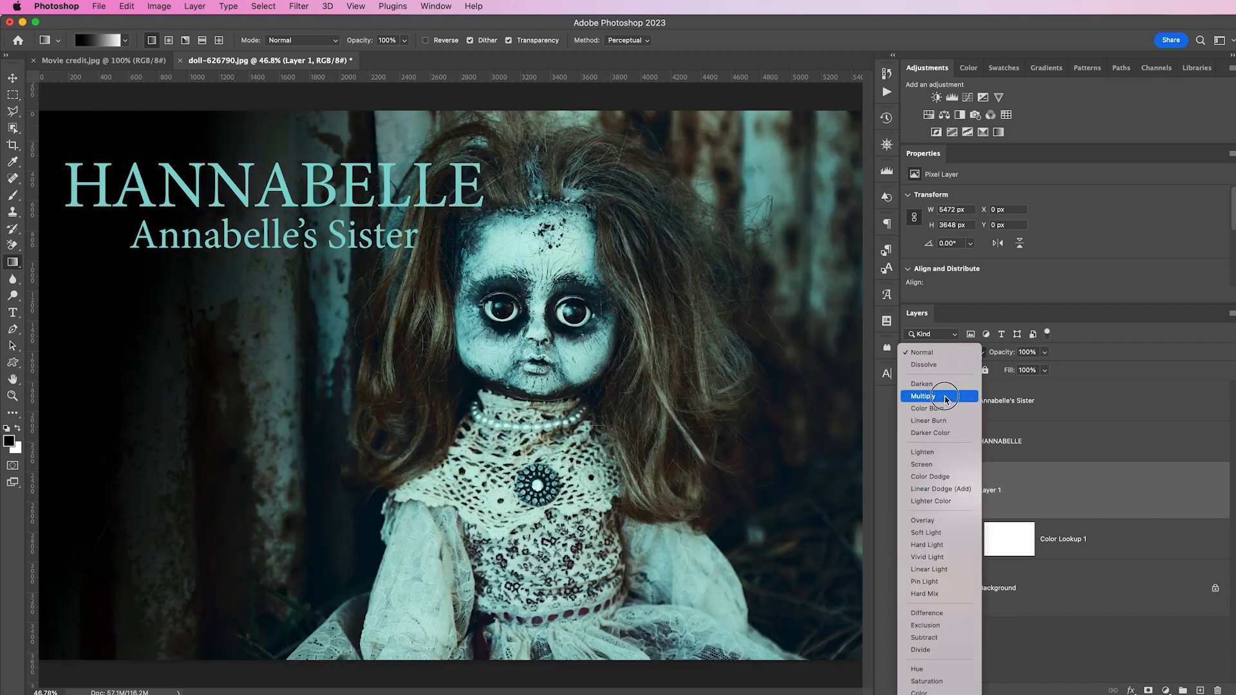
left_click(945, 397)
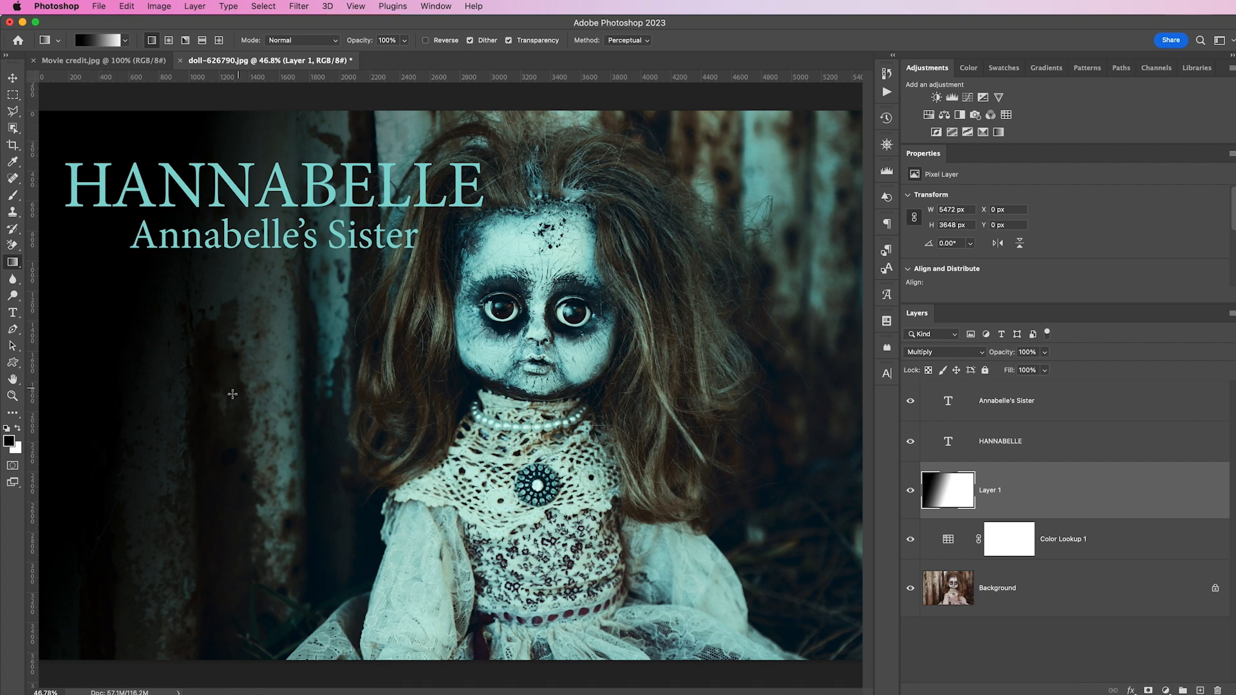
left_click_drag(1075, 506, 1075, 562)
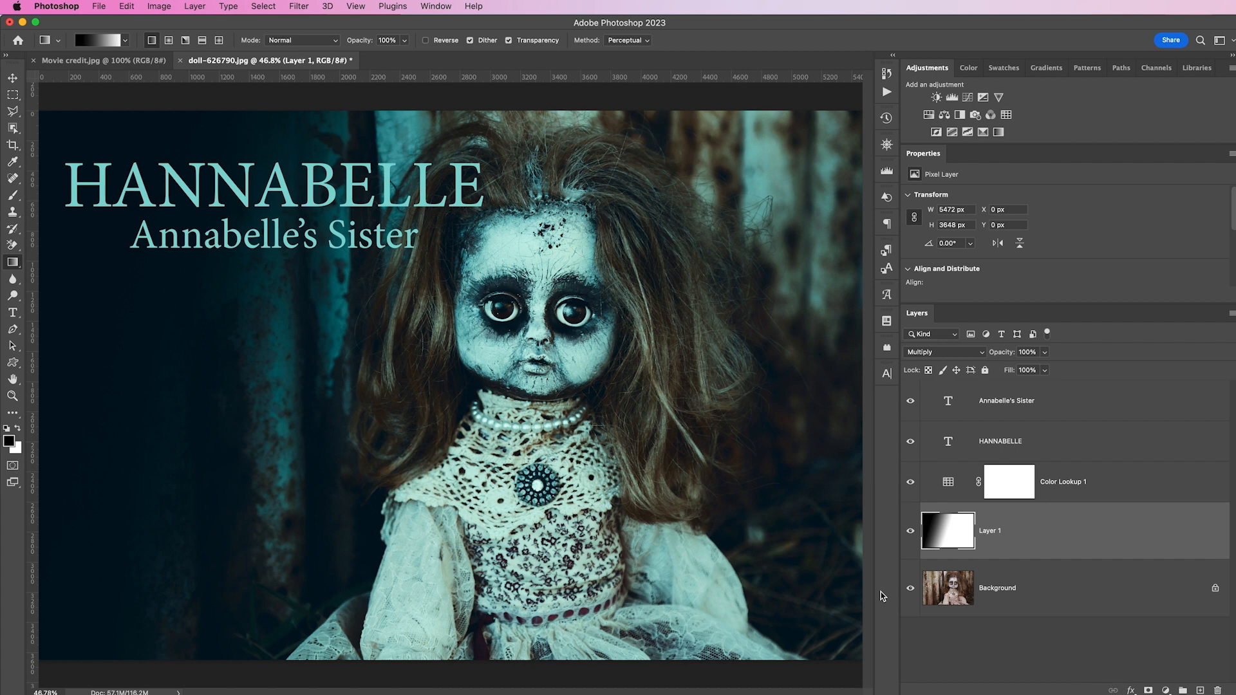
Step: Open the layer styles of the HANNABELLE text layer, leave Stroke disabled and enable Drop Shadow
left_click(1003, 442)
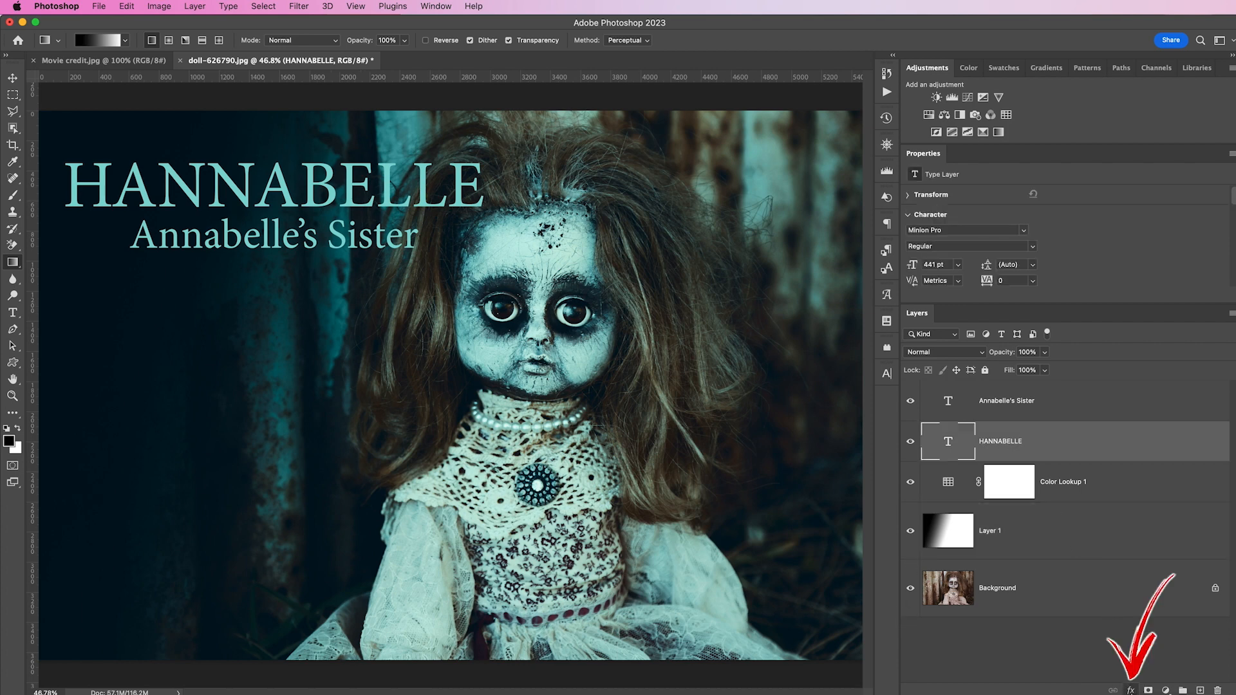
left_click(1130, 689)
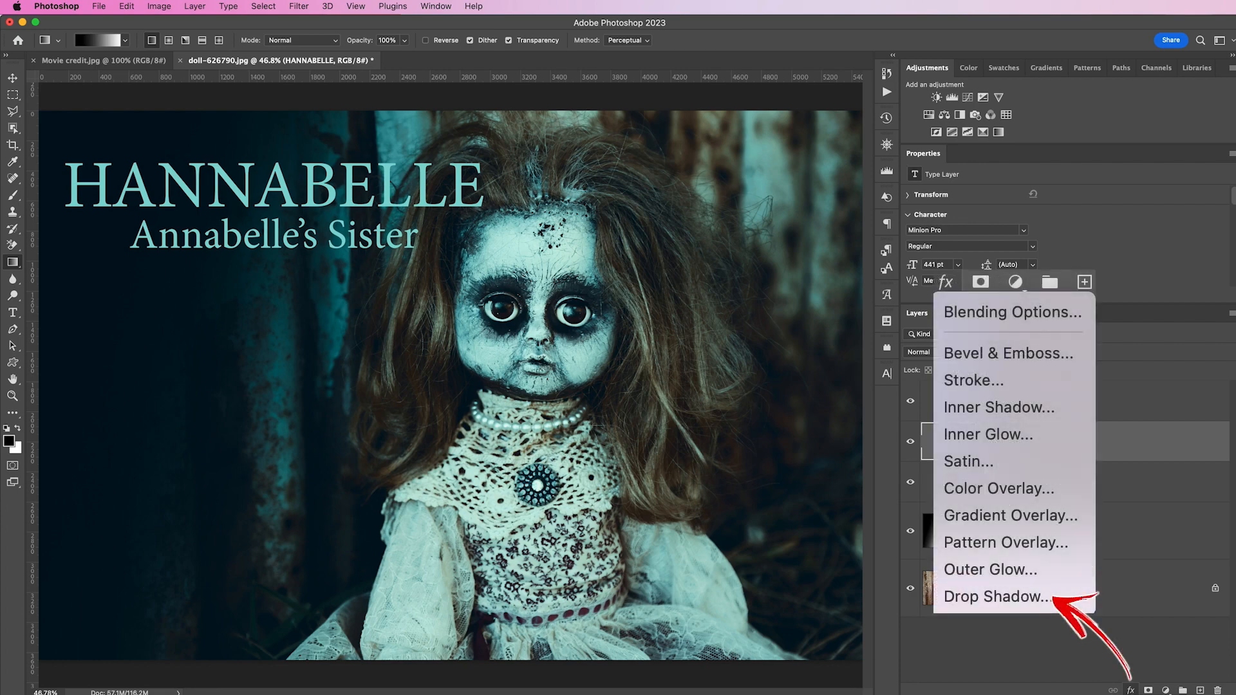
left_click(973, 380)
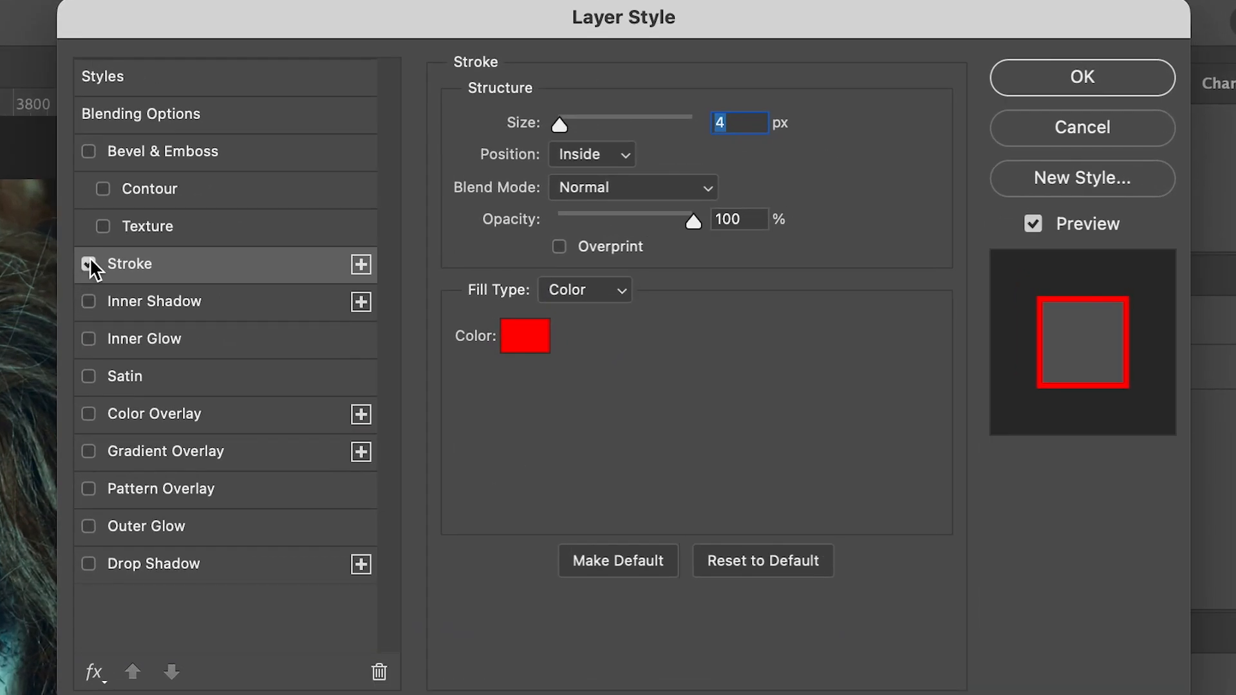
left_click(88, 264)
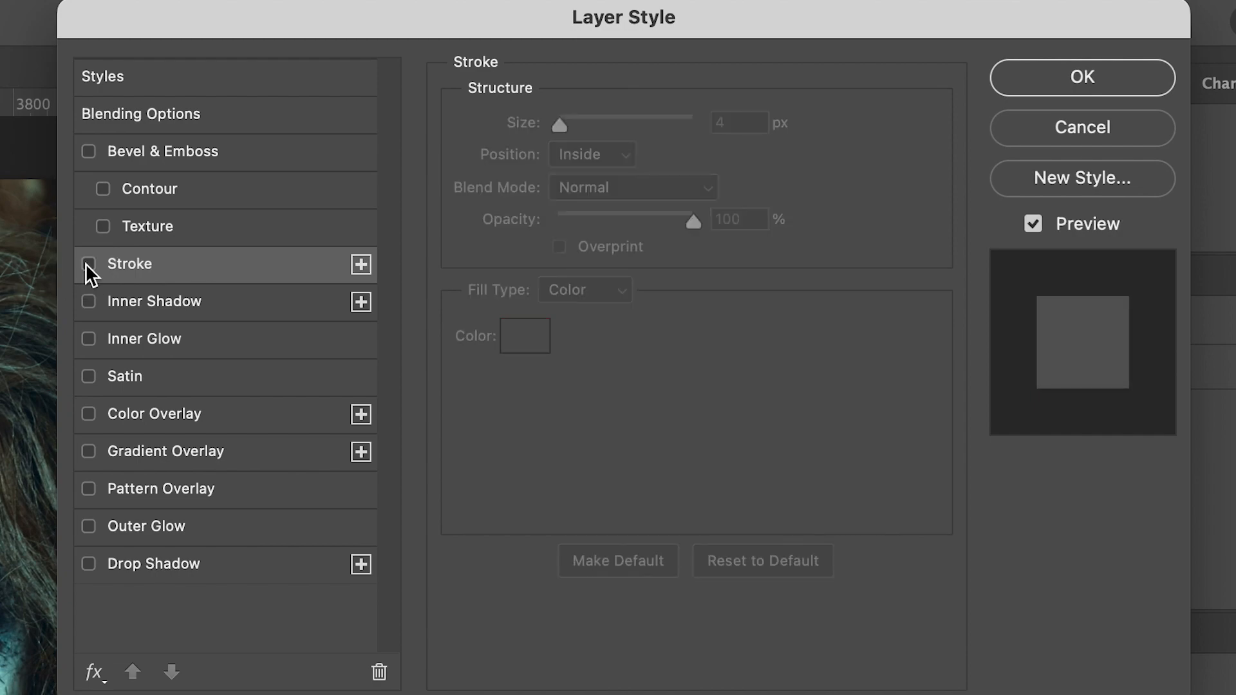
left_click(88, 564)
left_click(248, 570)
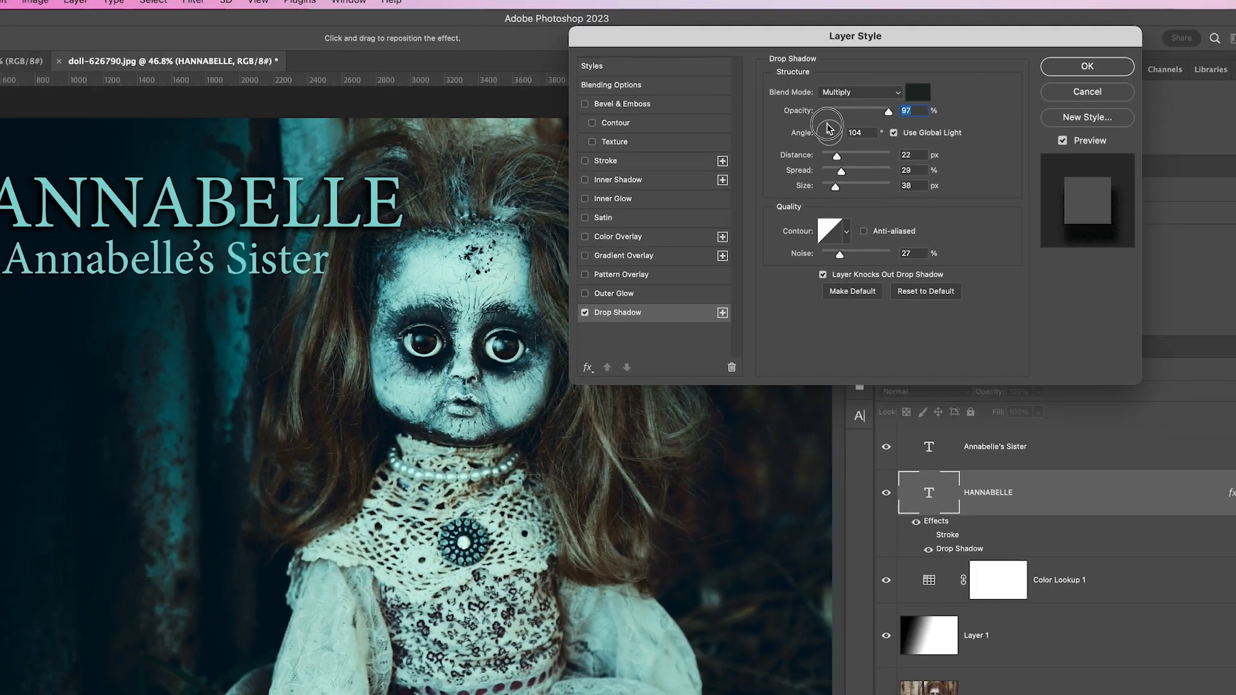
Step: Set the drop shadow's angle to 135°, distance to 26 px and spread to 44%, and copy the effect to the Annabelle's Sister layer
left_click_drag(828, 129, 830, 131)
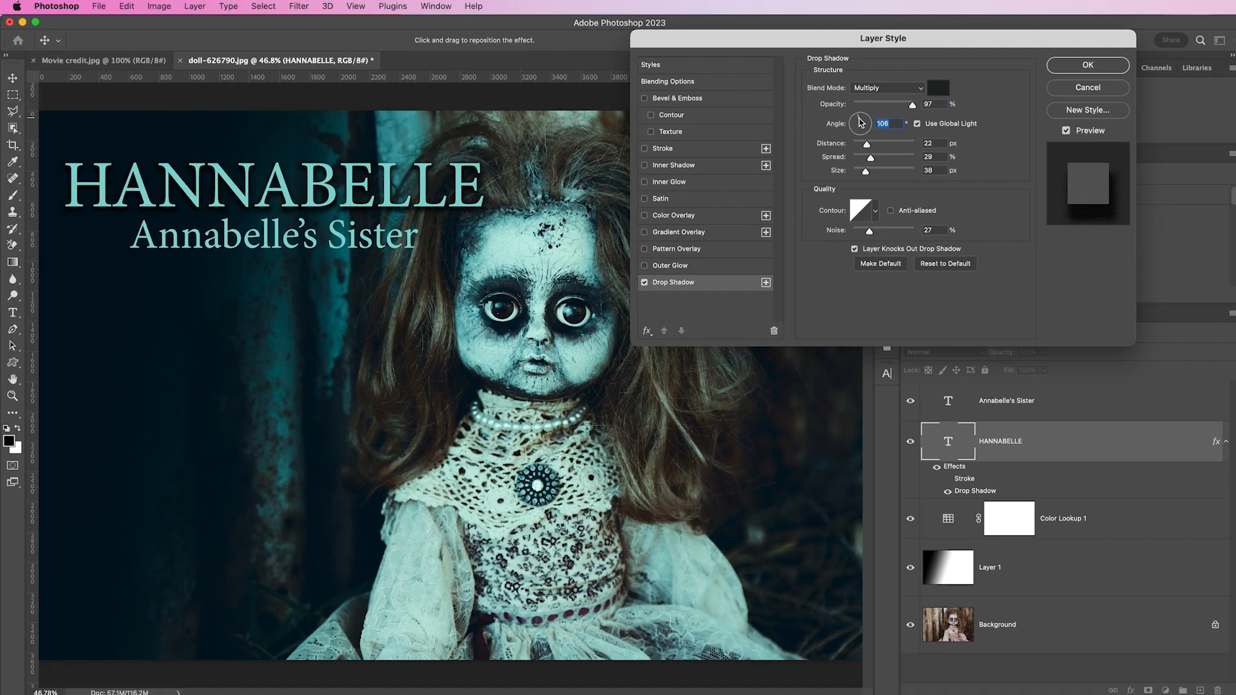
mouse_move(464, 219)
left_mouse_down()
mouse_move(499, 242)
mouse_move(563, 333)
mouse_move(642, 388)
mouse_move(723, 395)
mouse_move(528, 194)
mouse_move(451, 207)
left_mouse_up()
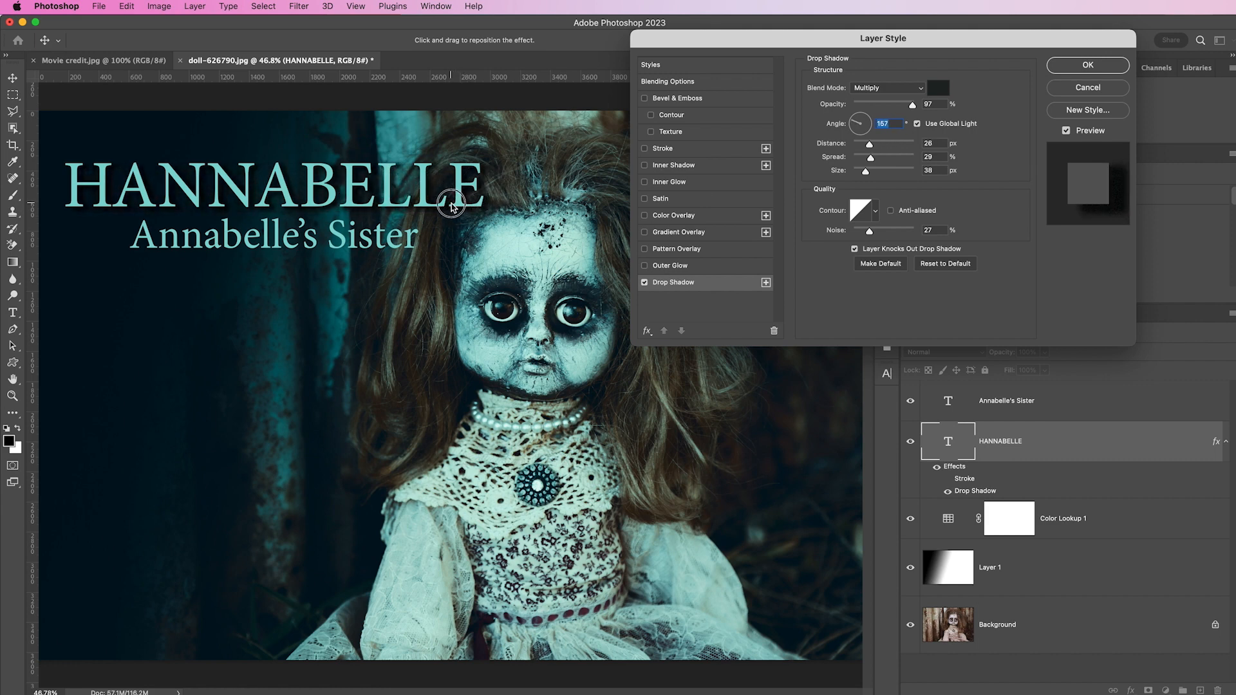
left_click_drag(855, 126, 854, 117)
left_click_drag(868, 159, 880, 161)
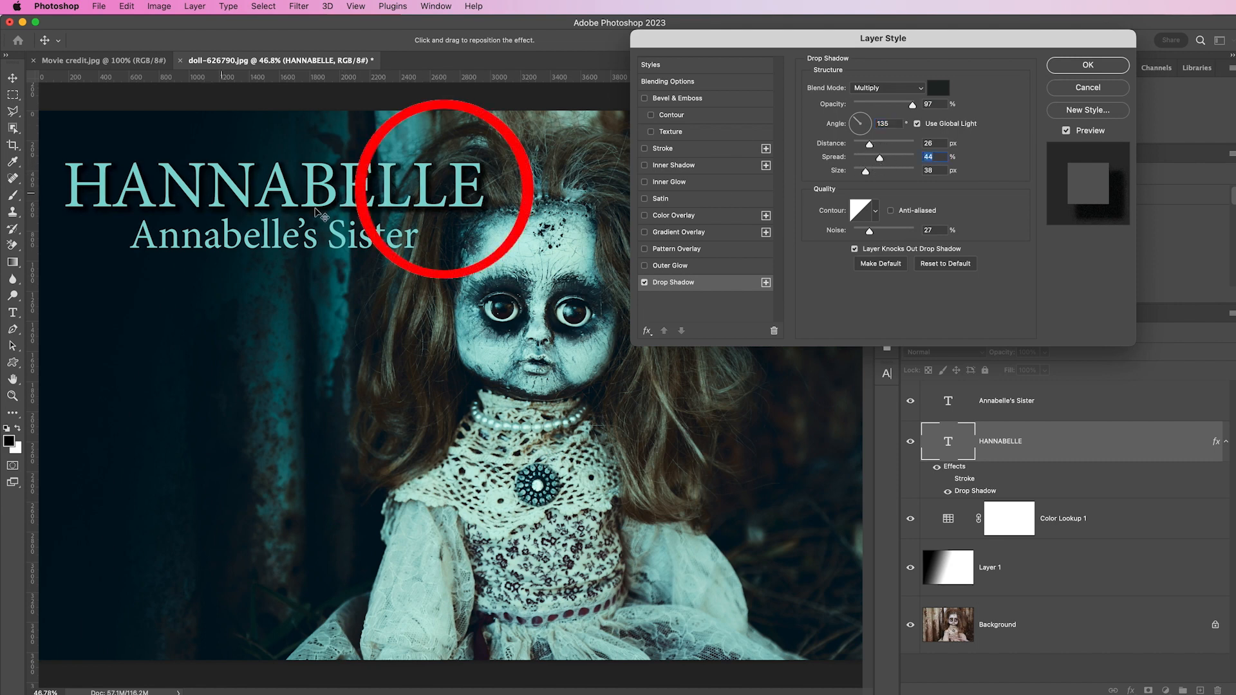
left_click(1087, 65)
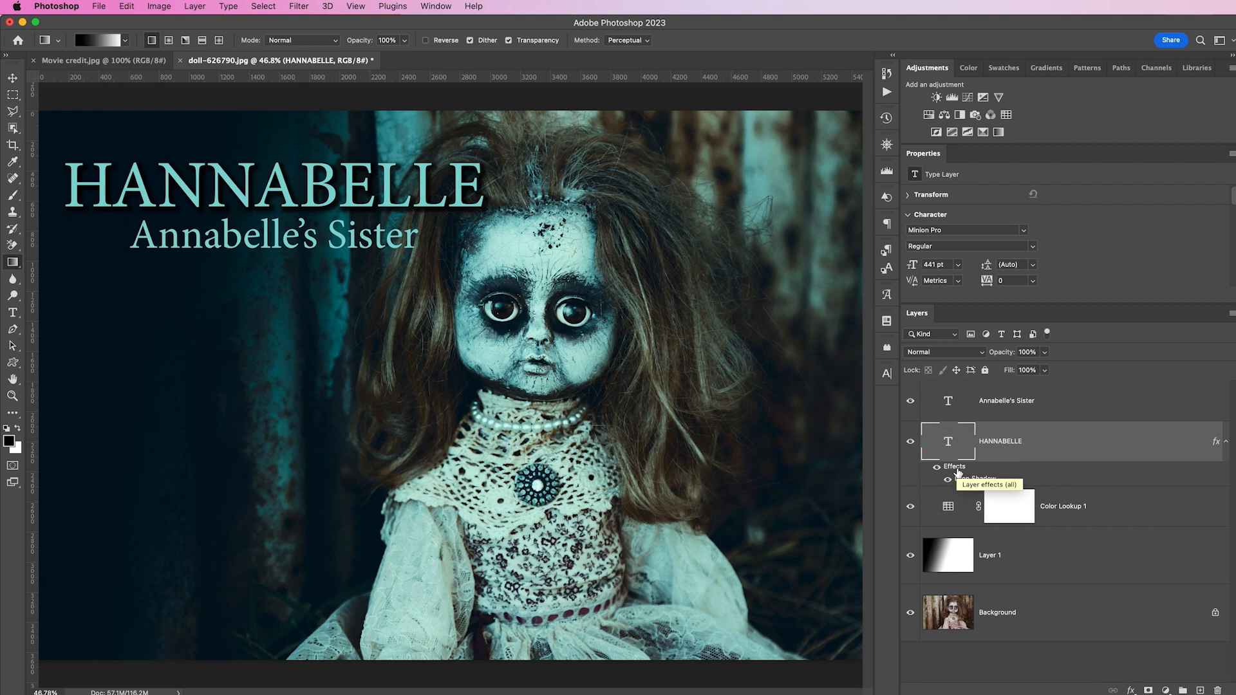
left_click_drag(957, 473, 978, 407)
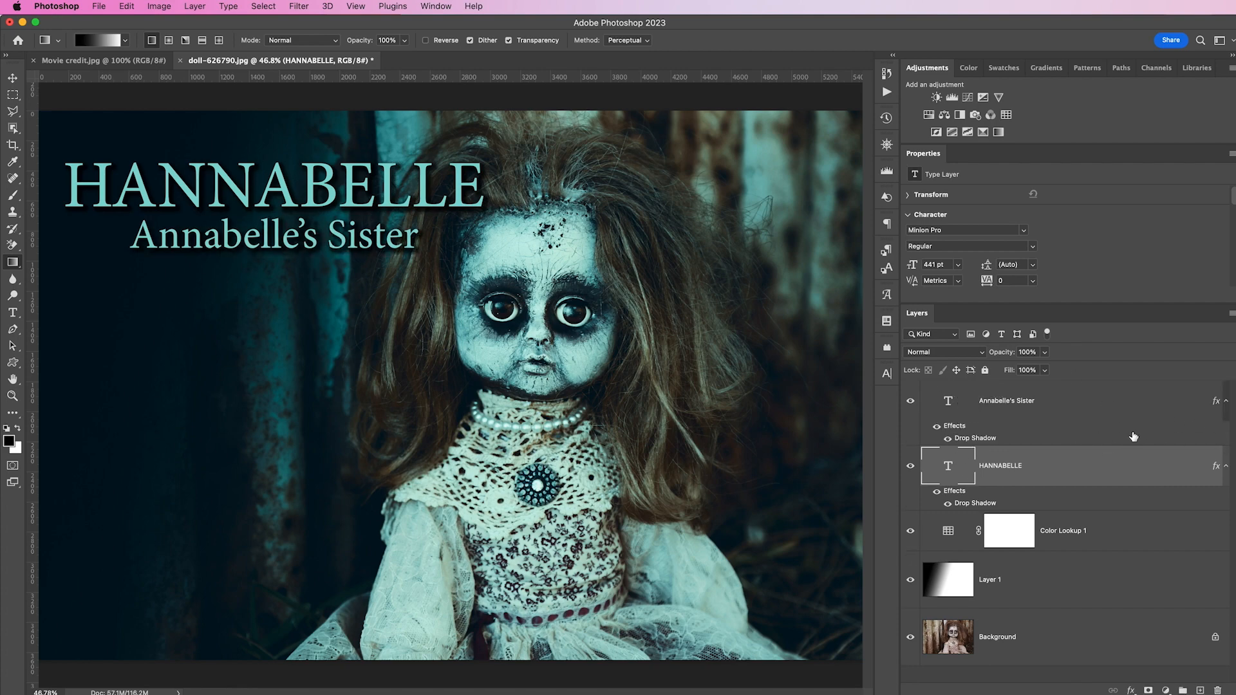
Step: Bring the credits image from Movie credit.jpg into the doll-626790.jpg poster as a new layer
left_click(105, 64)
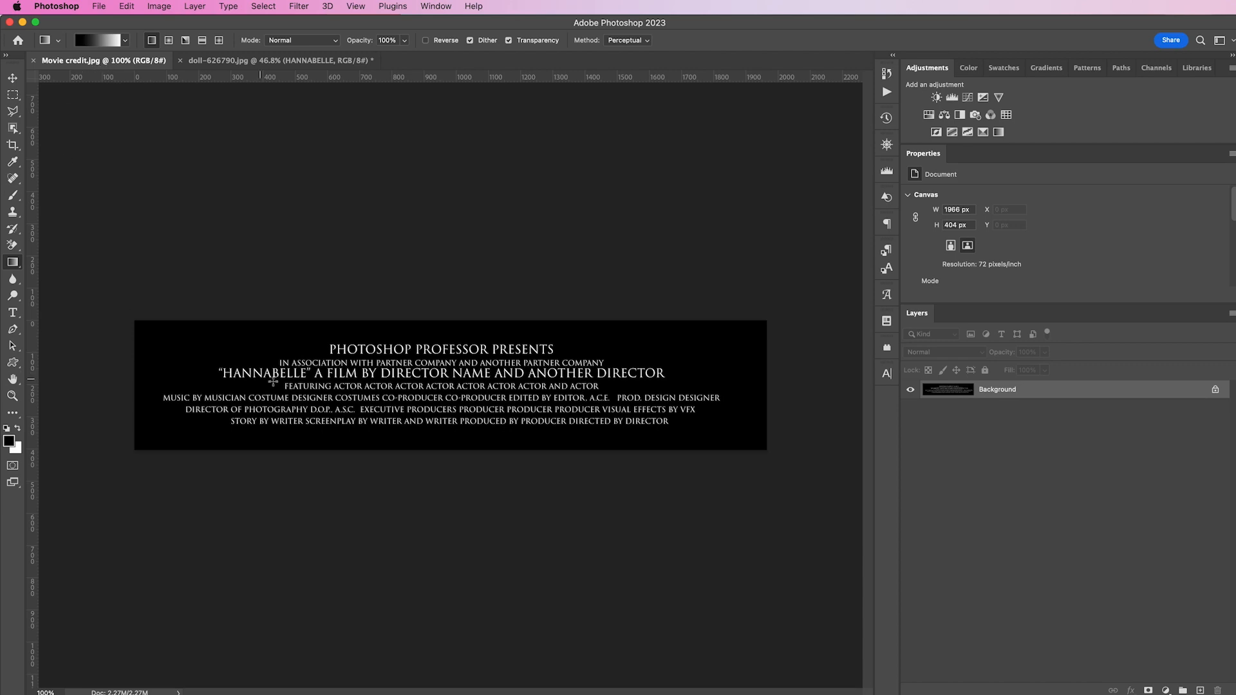
left_click_drag(987, 391, 288, 61)
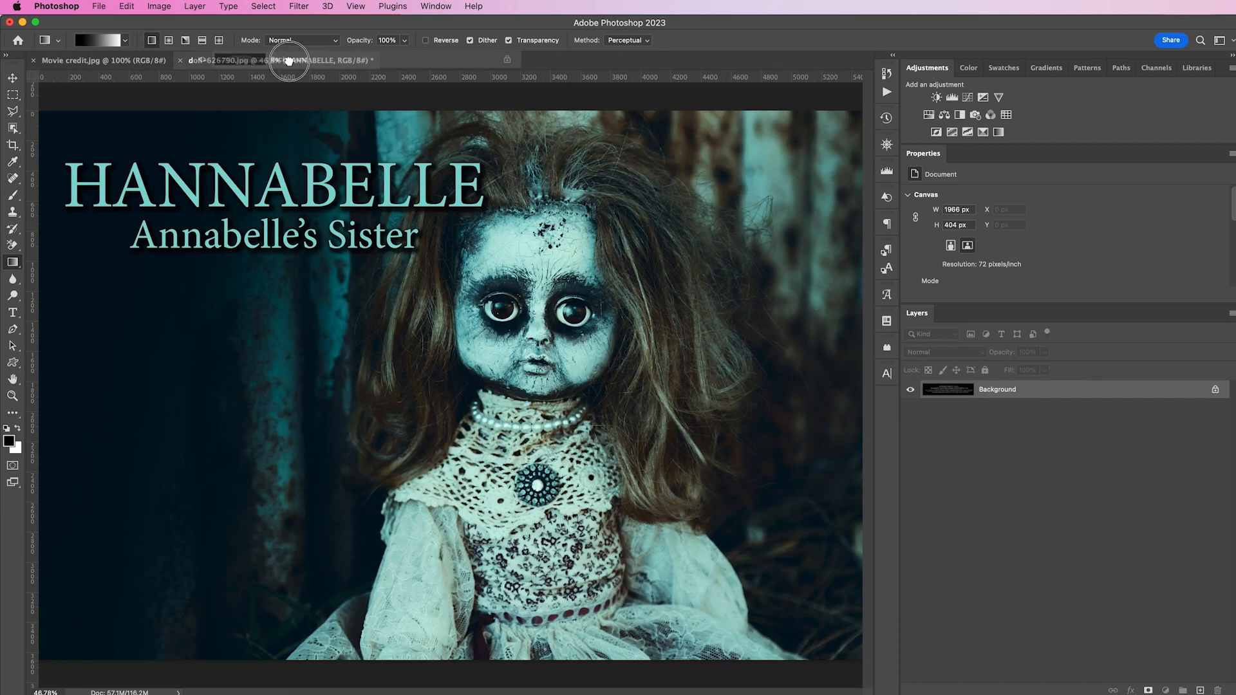
left_click_drag(288, 60, 258, 489)
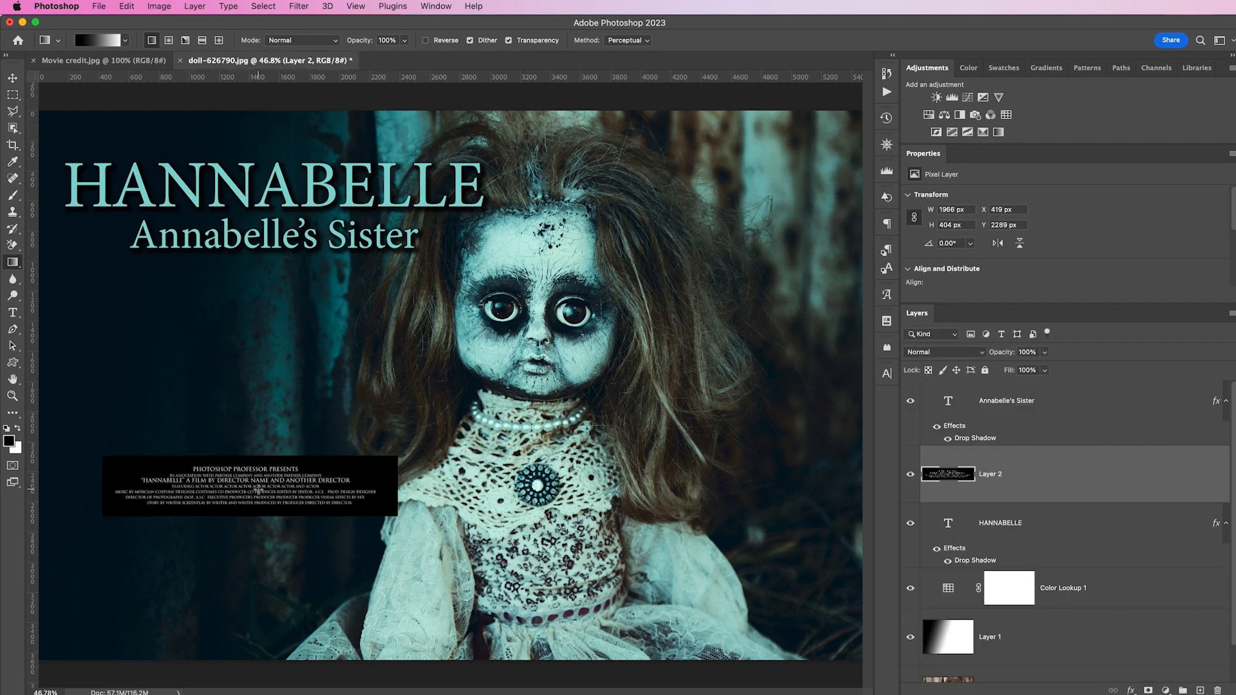
Step: Enlarge the credits layer to about 110.58% and place it in the poster's lower-left area, flush with the left edge
key("super+t")
left_click_drag(396, 454, 517, 430)
left_click_drag(393, 464, 354, 592)
left_click_drag(479, 559, 390, 576)
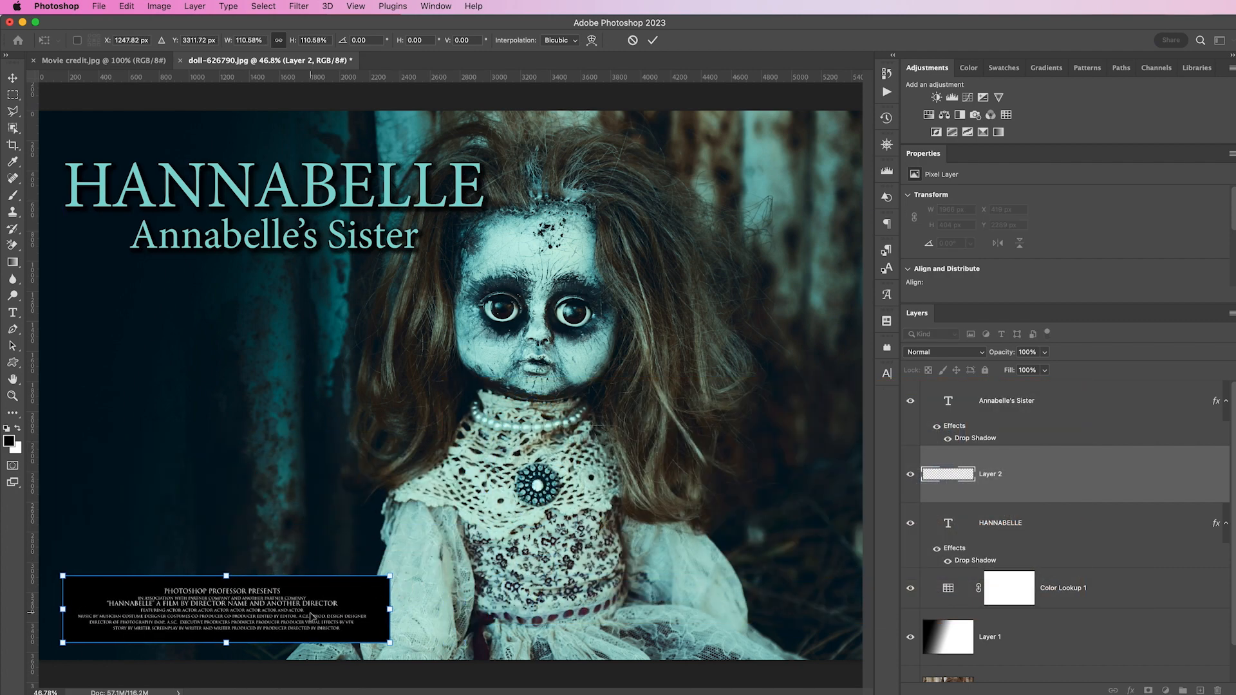
left_click_drag(310, 616, 287, 611)
key("Return")
key("g")
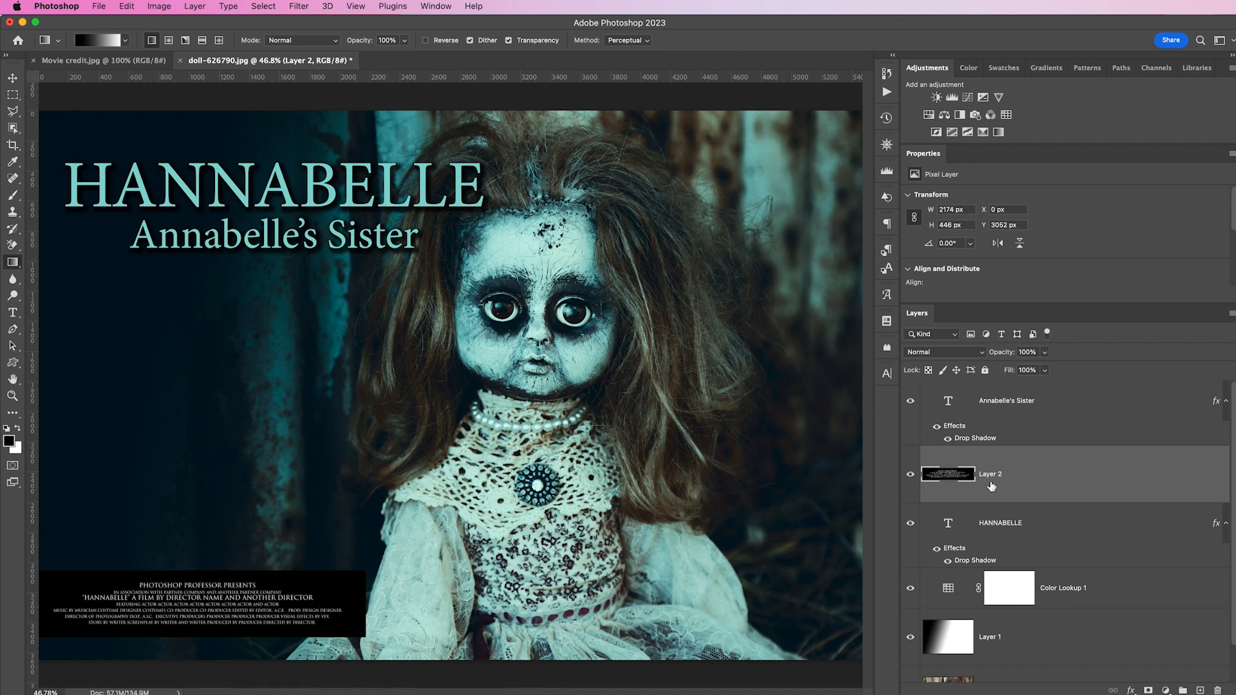
Step: Set the credits layer's blend mode to Screen to hide its black background
left_click(971, 358)
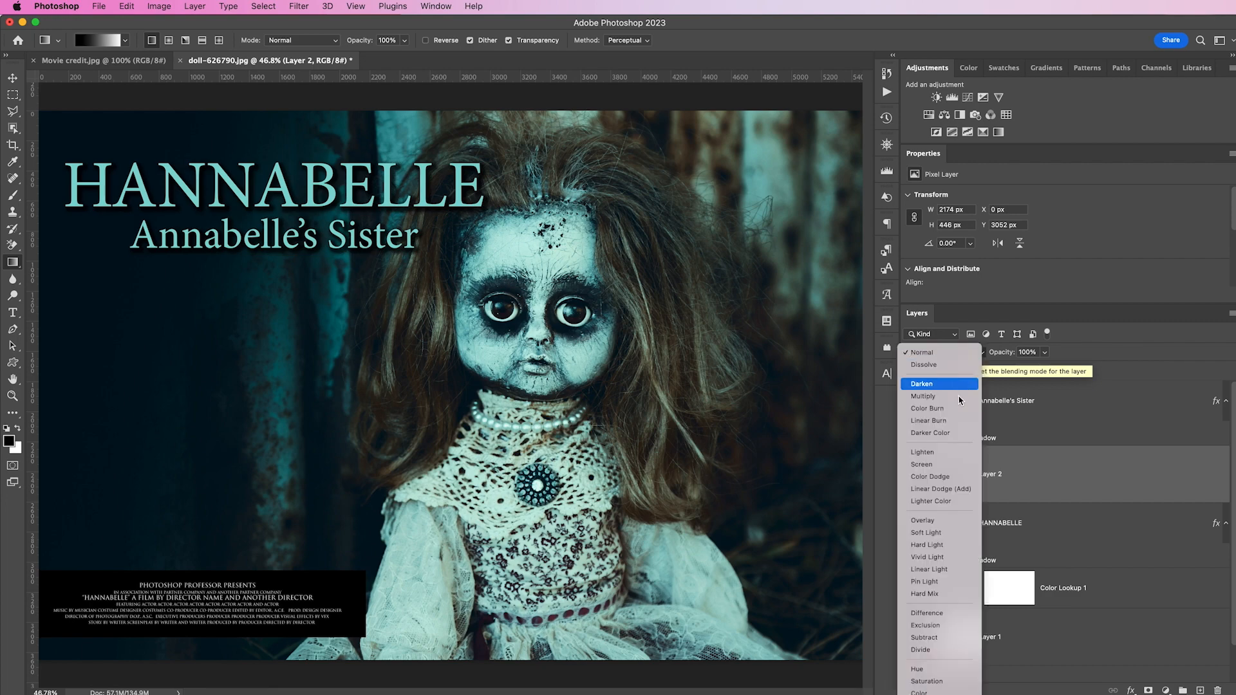
left_click(941, 464)
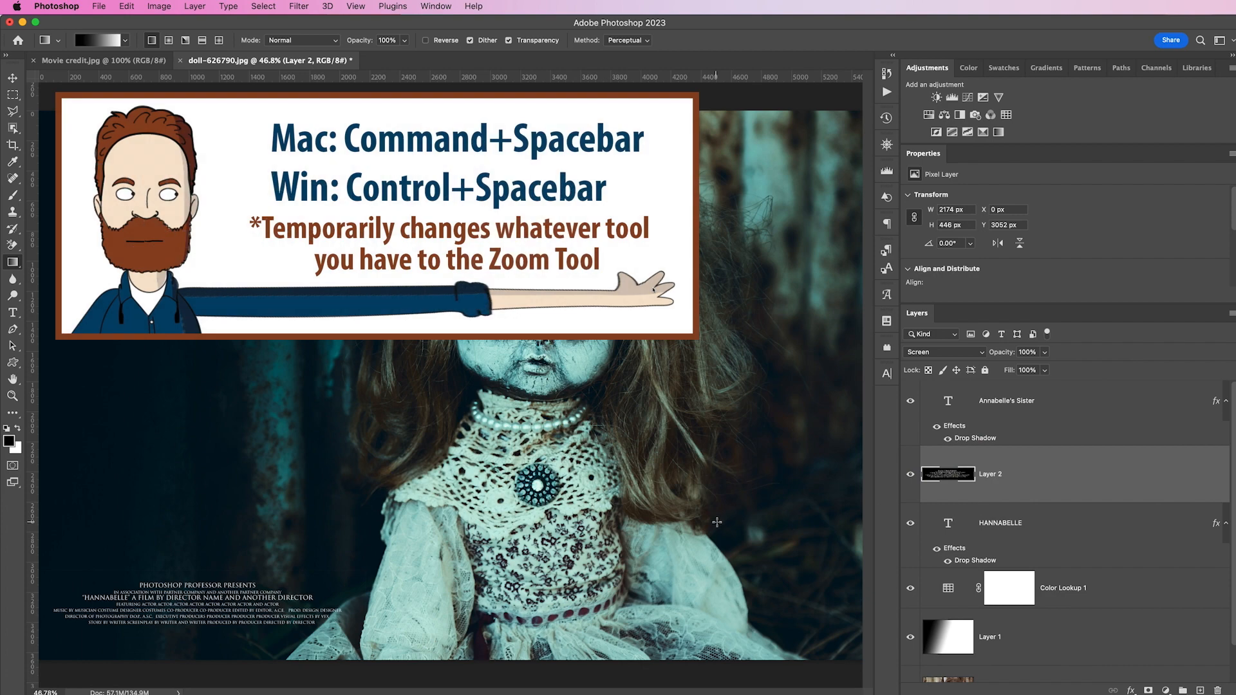
key("super+space")
left_click_drag(218, 566, 435, 331)
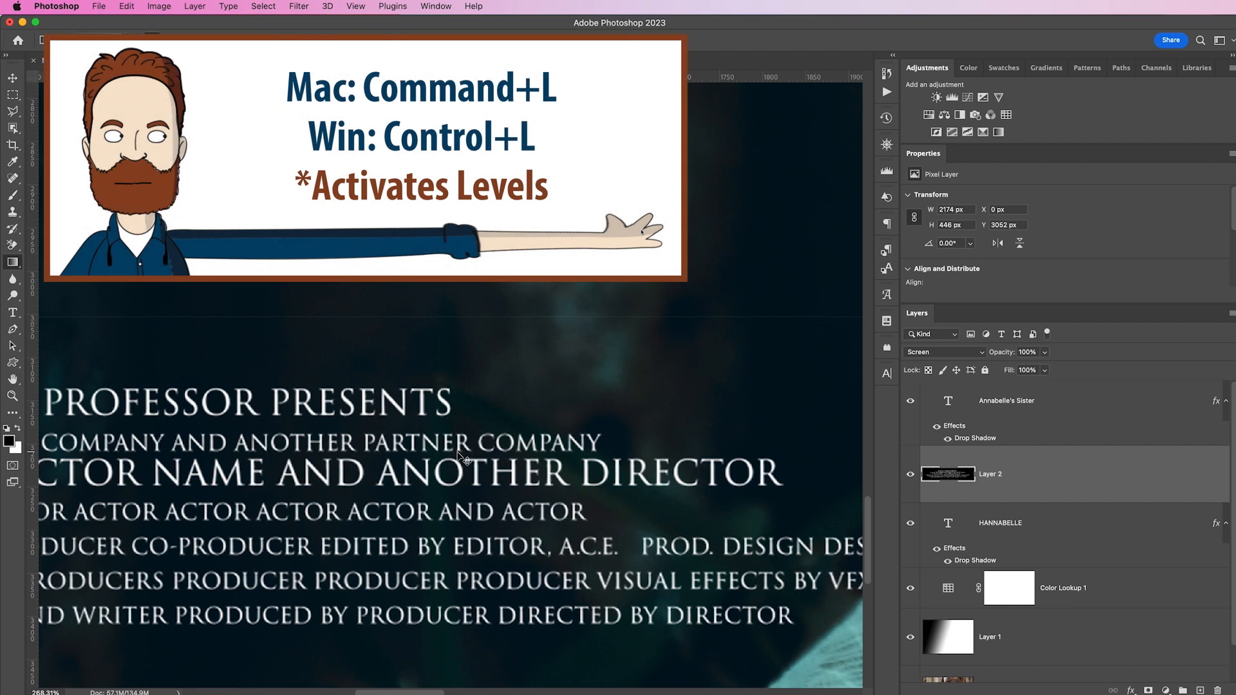
Step: Apply Levels to the credits with black input about 28 and a lower white point, and move Layer 2 directly below Color Lookup 1
key("super+l")
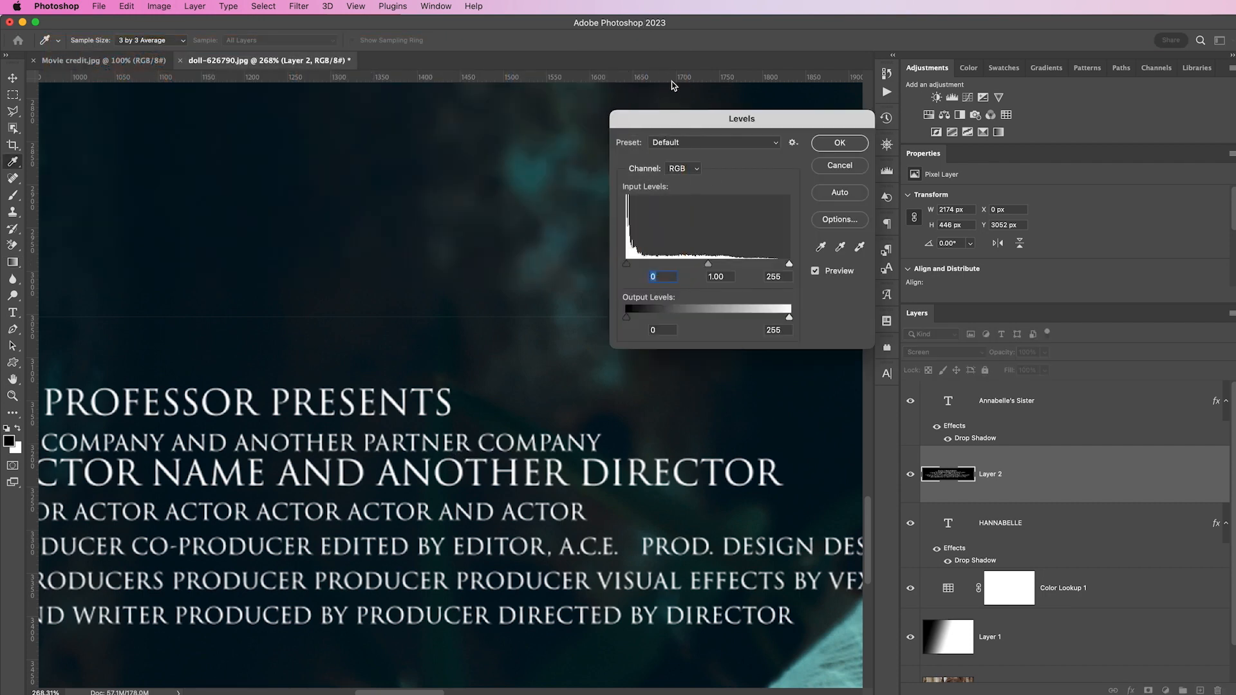
left_click_drag(694, 114, 577, 57)
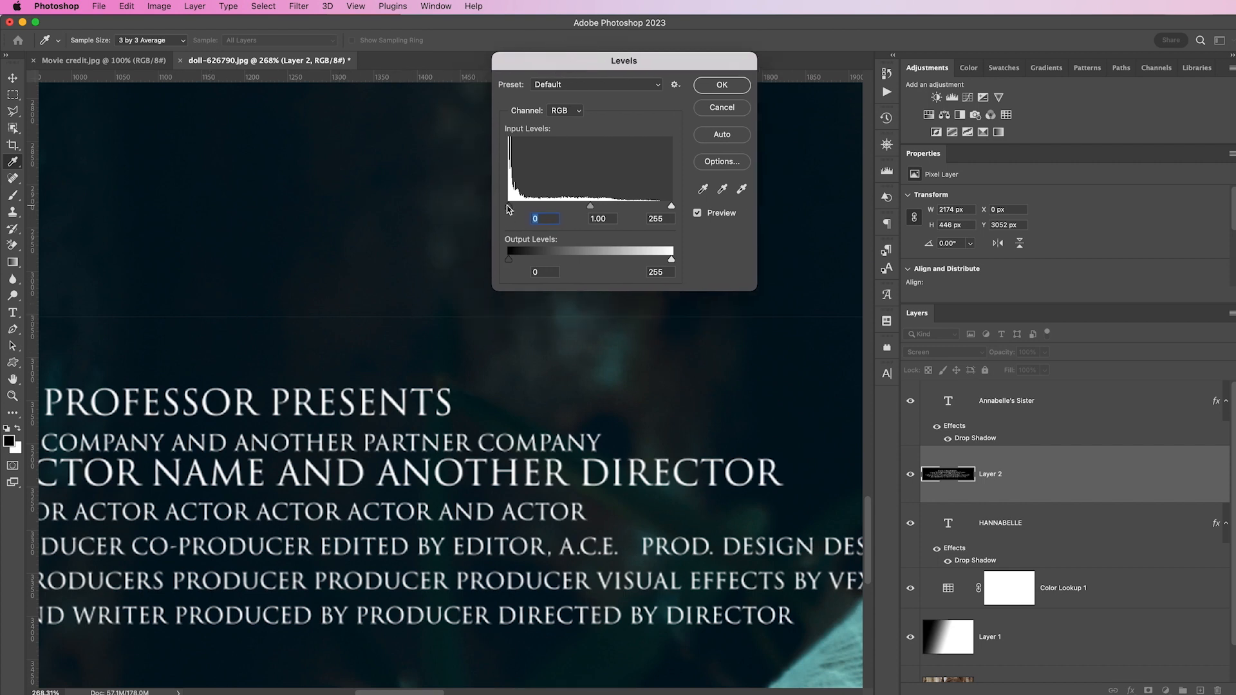
left_click(507, 208)
left_click_drag(508, 208, 528, 208)
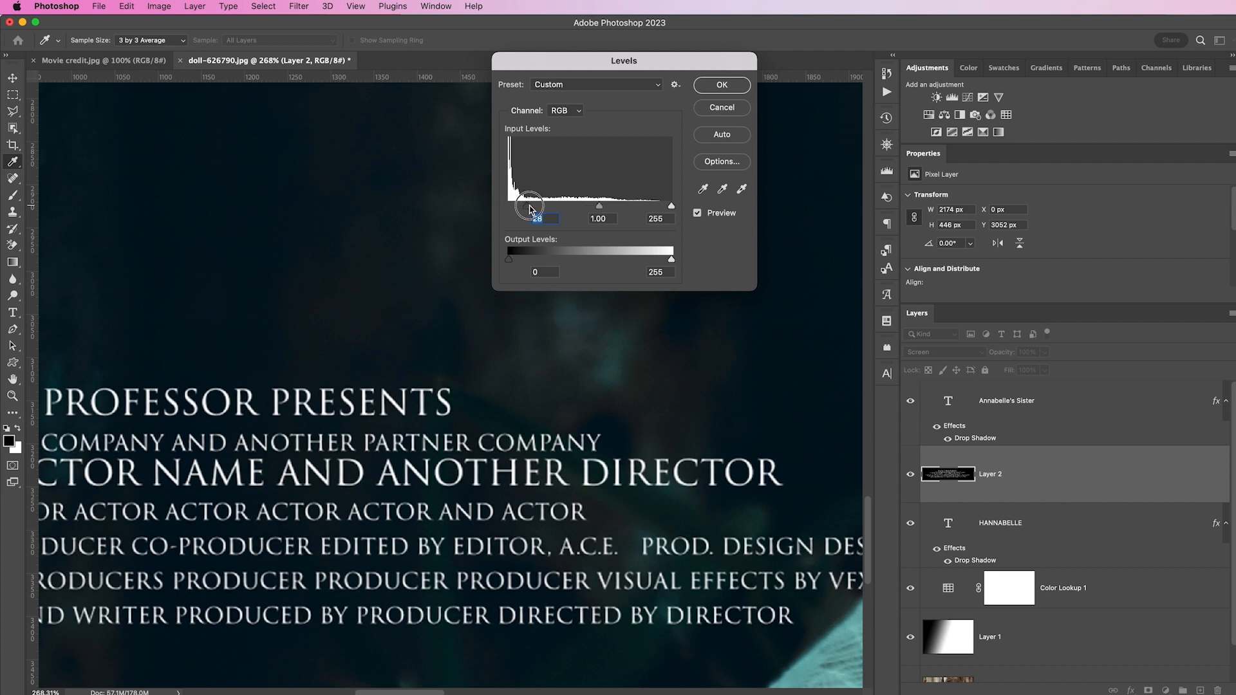
left_click_drag(671, 207, 657, 208)
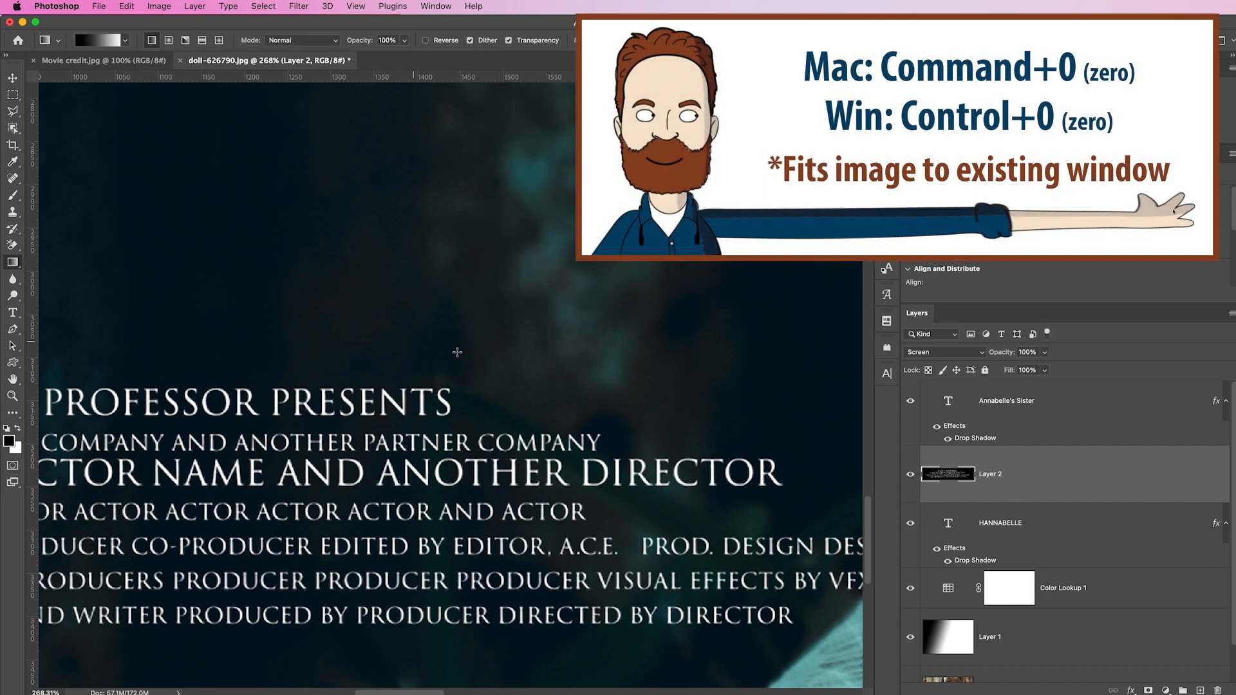
key("super+0")
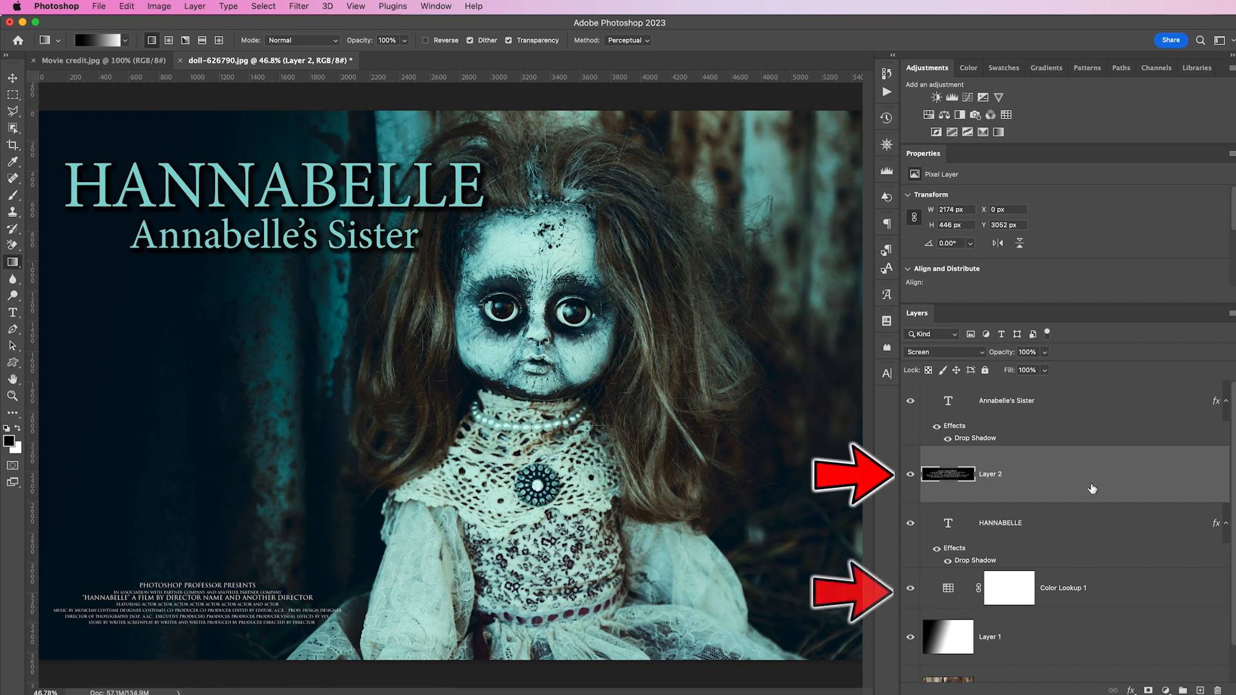
left_click_drag(1092, 489, 1084, 613)
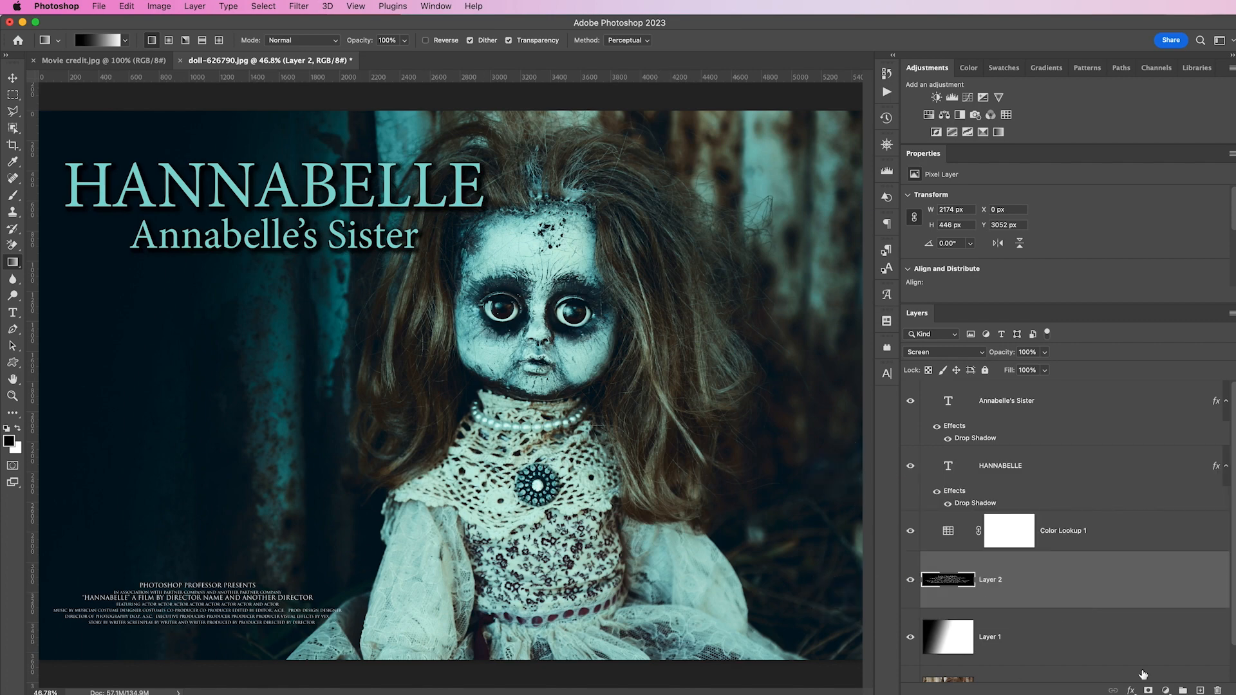
Step: Crop the poster, cutting away the area beyond the doll's hair on the right and trimming a thin strip at the bottom
key("c")
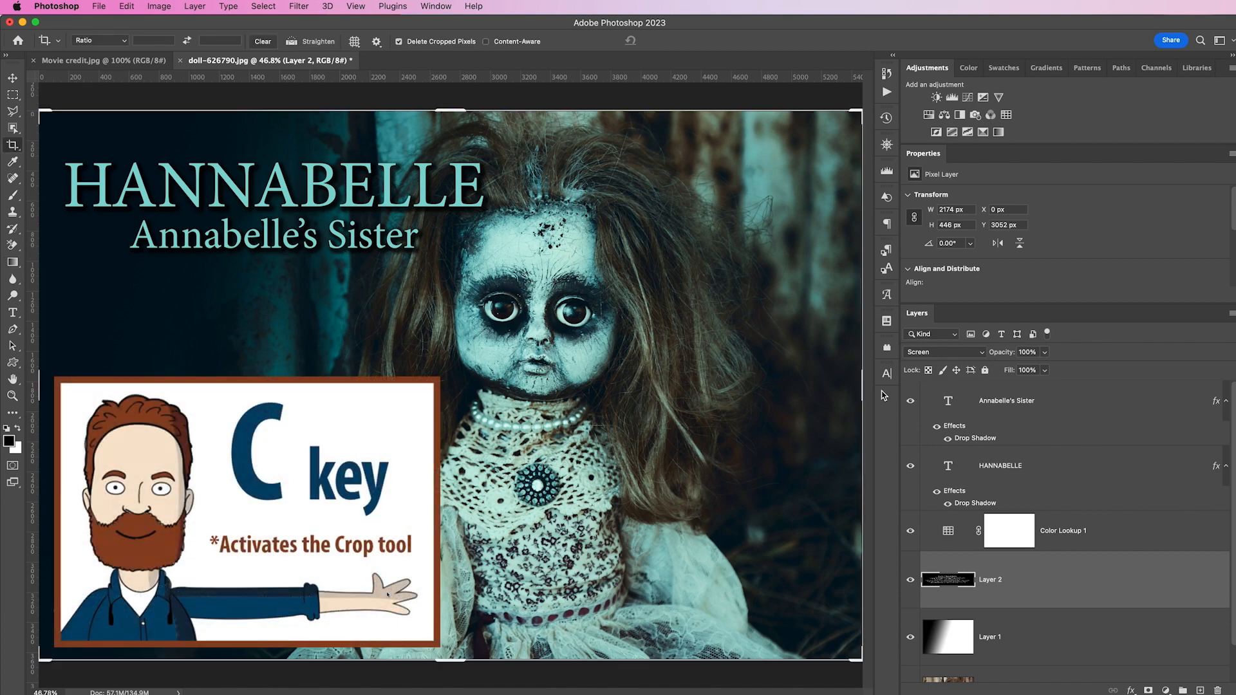
left_click_drag(859, 389, 797, 397)
left_click_drag(459, 663, 459, 657)
key("Return")
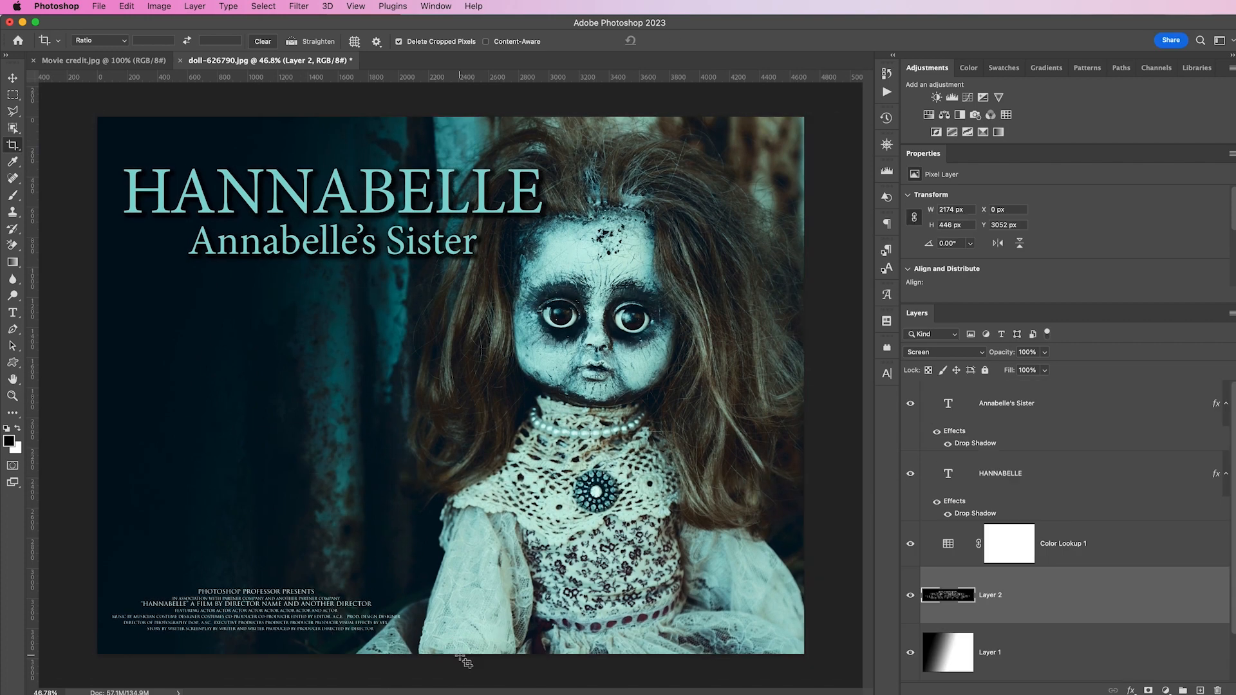
left_click(722, 452)
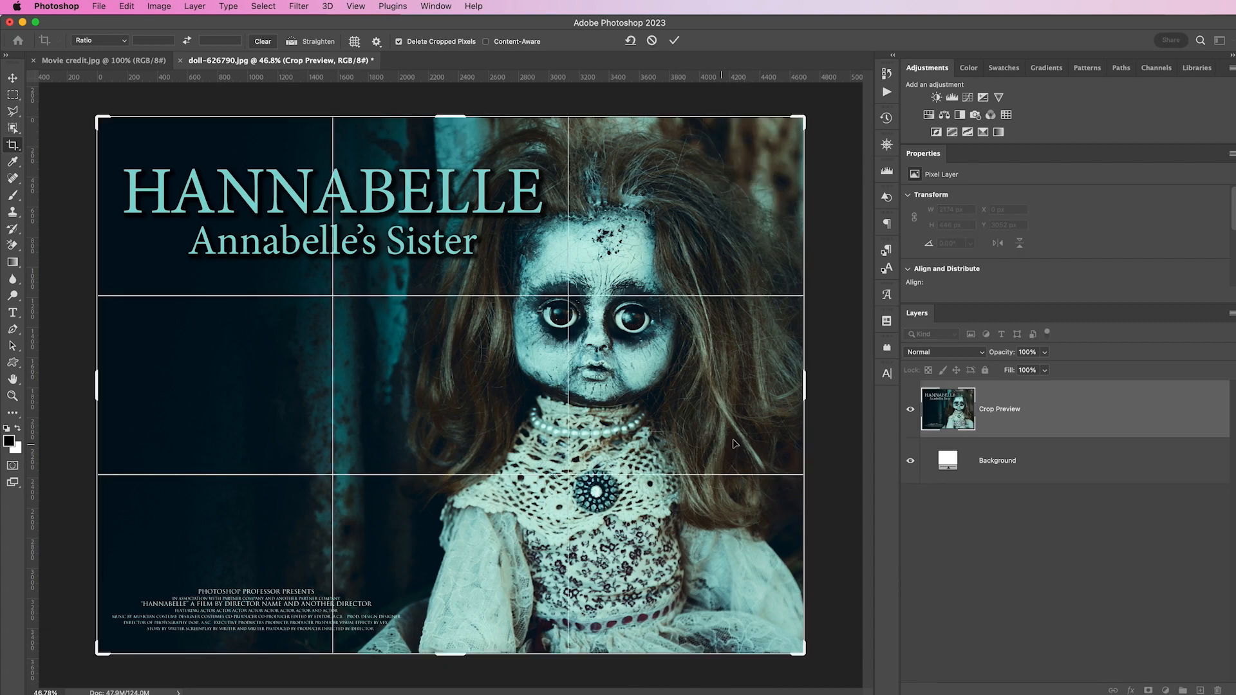
left_click_drag(801, 401, 798, 394)
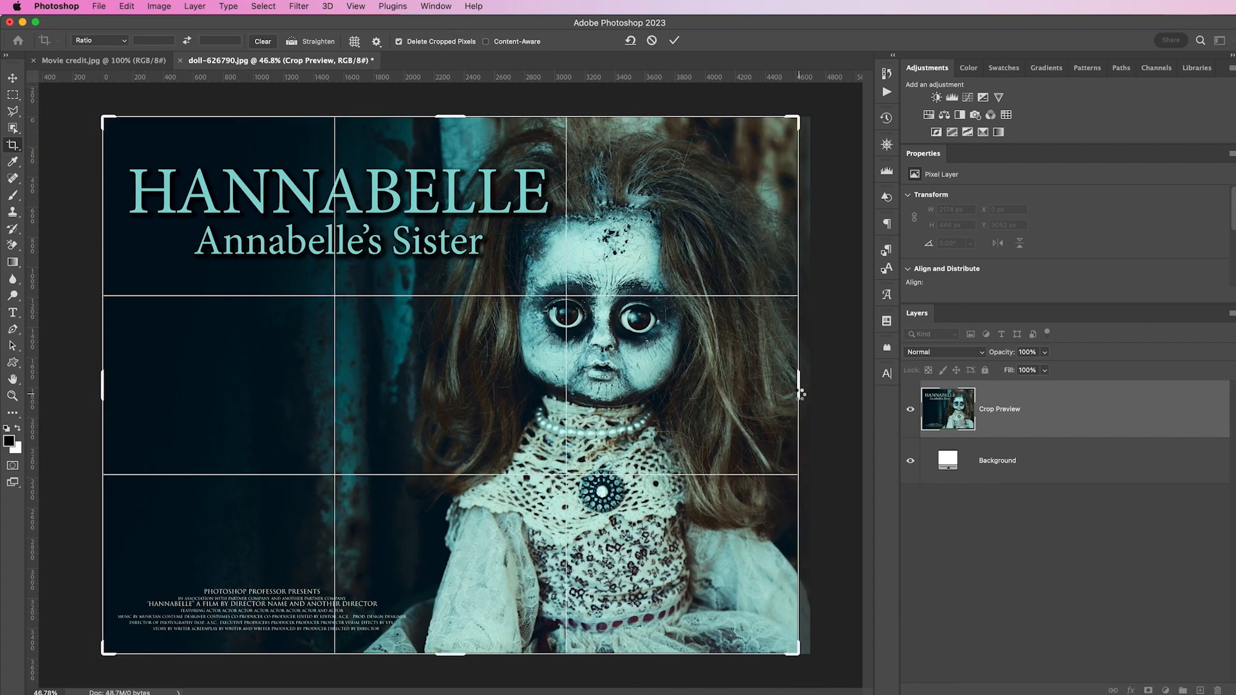
key("Return")
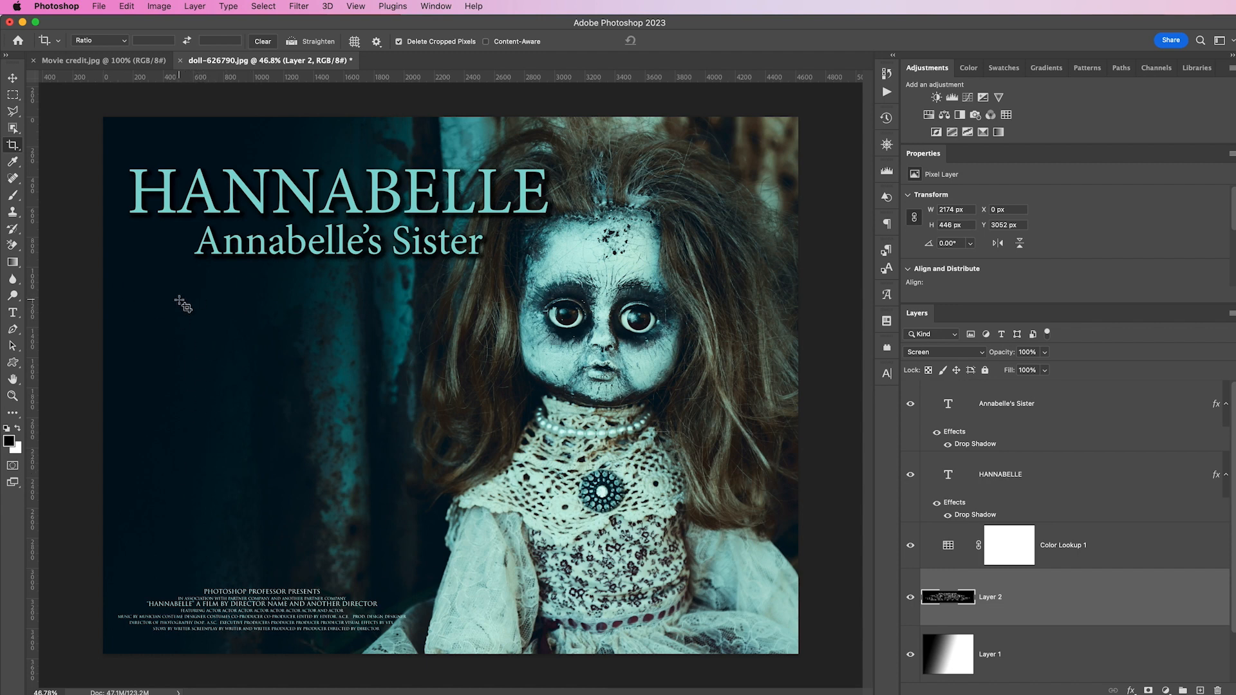
Step: Create a paragraph text box between the subtitle and the credits, and fill it with two copies of the lorem ipsum paragraph at 96 pt
left_click(12, 312)
left_click_drag(145, 294, 313, 569)
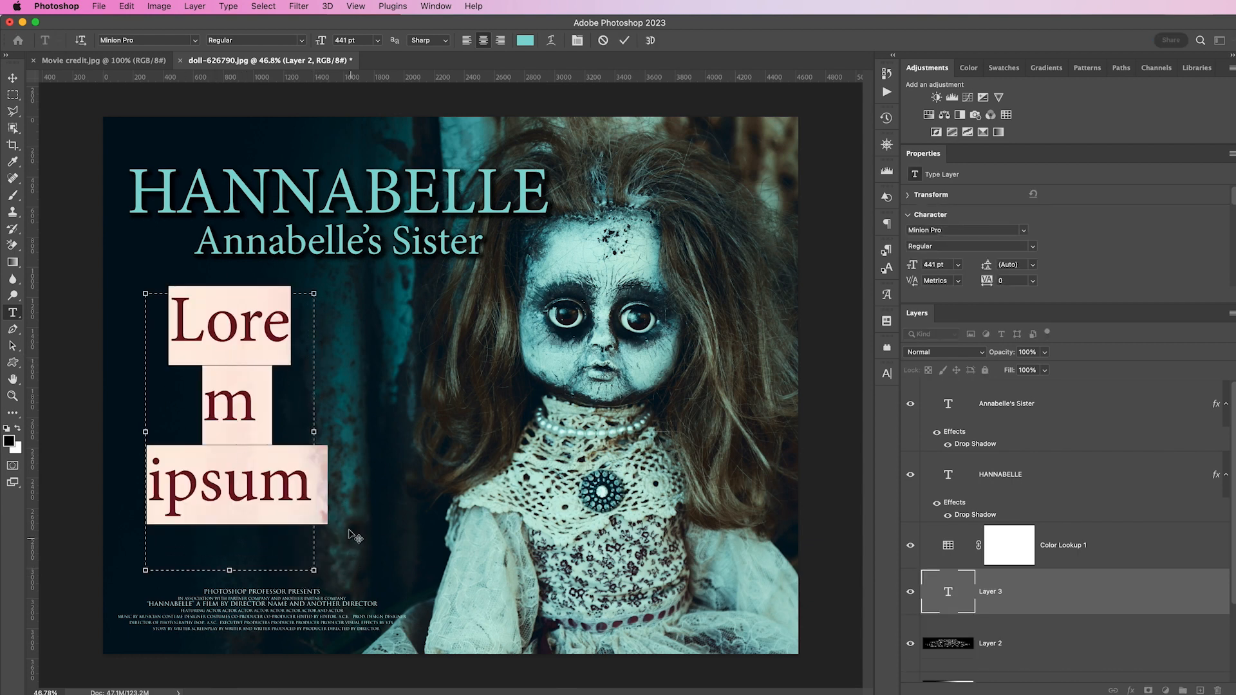
left_click_drag(325, 40, 102, 48)
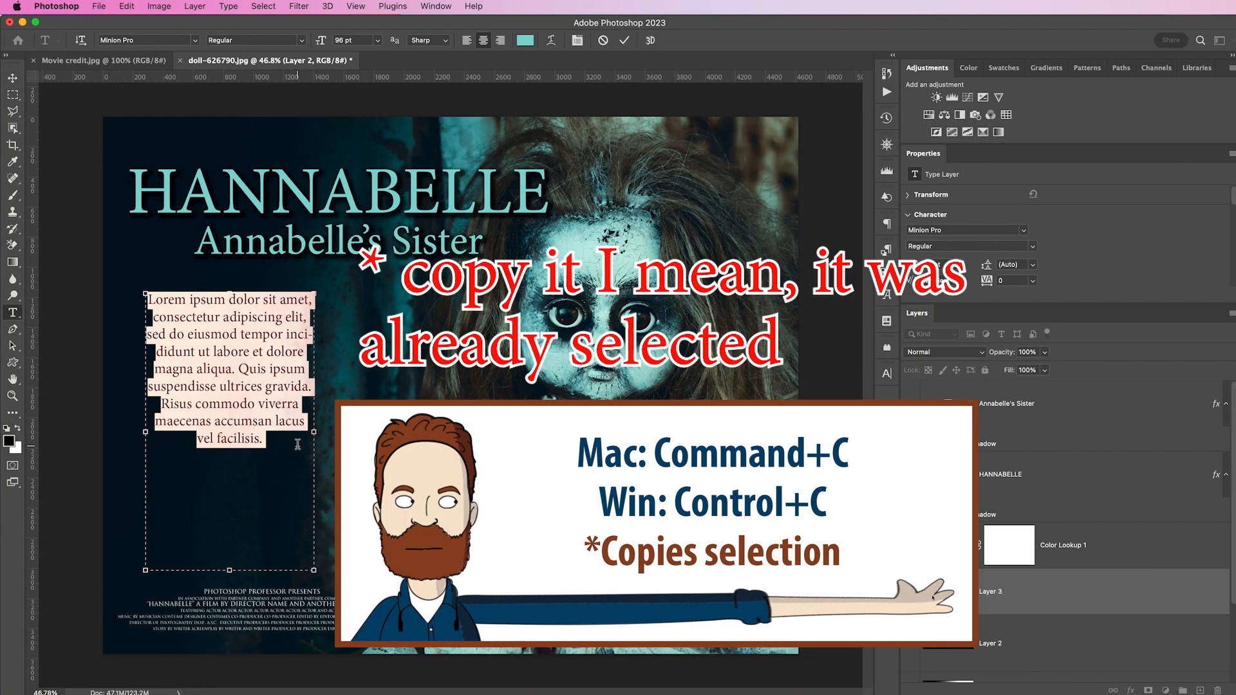
type("Lorem ipsum dolor sit amet, consectetur adipiscing elit, sed do eiusmod tempor incididunt ut labore et dolore magna aliqua. Quis ipsum suspendisse ultrices gravida. Risus commodo viverra maecenas accumsan lacus vel facilisis.")
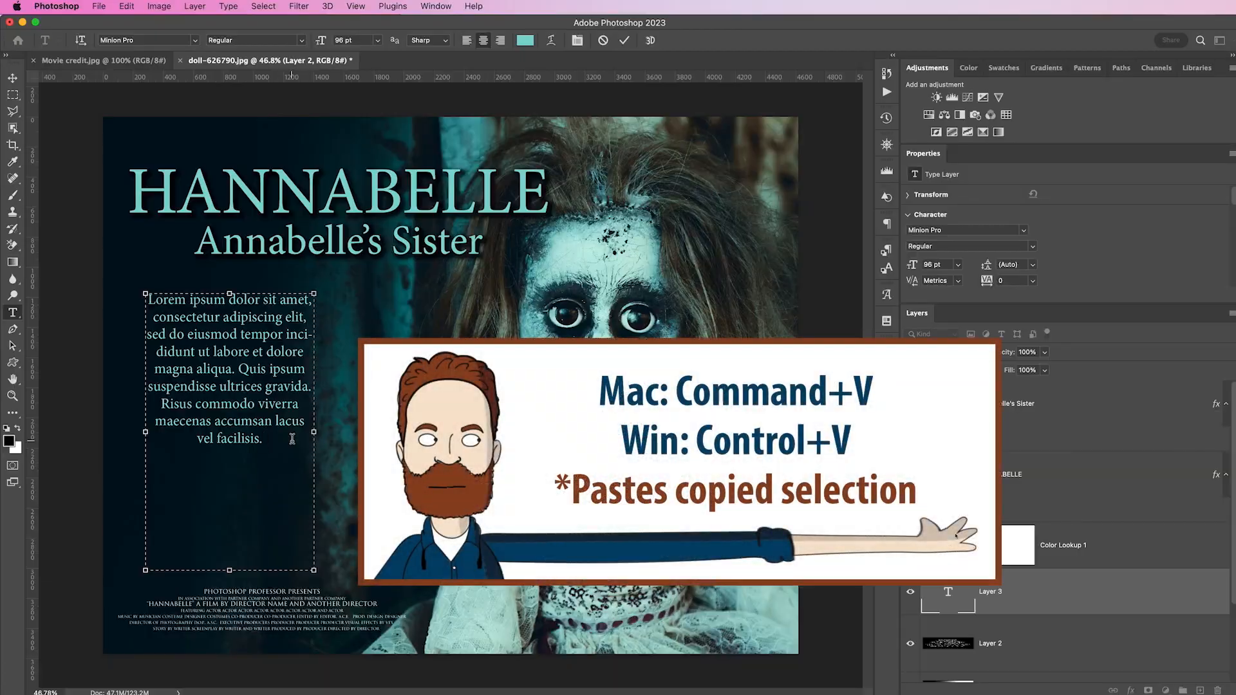
key("super+v")
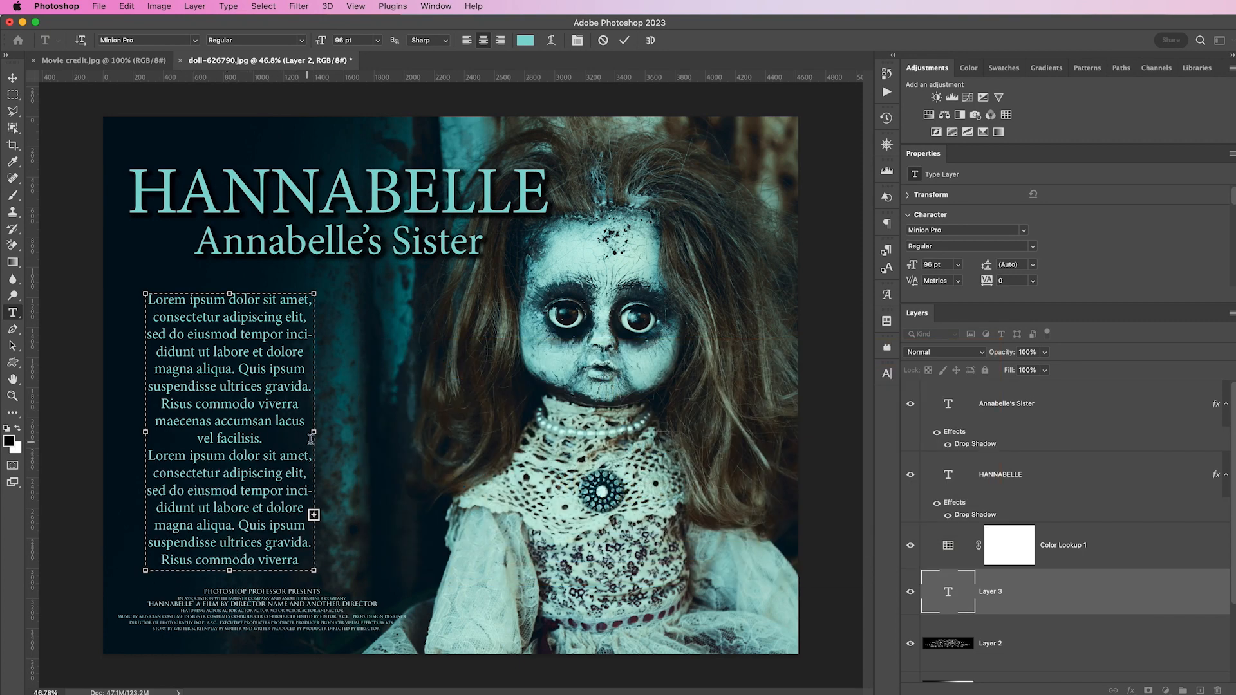
Step: Narrow the paragraph text box slightly from its right edge and set all its text to 81 pt
left_click_drag(315, 433, 303, 433)
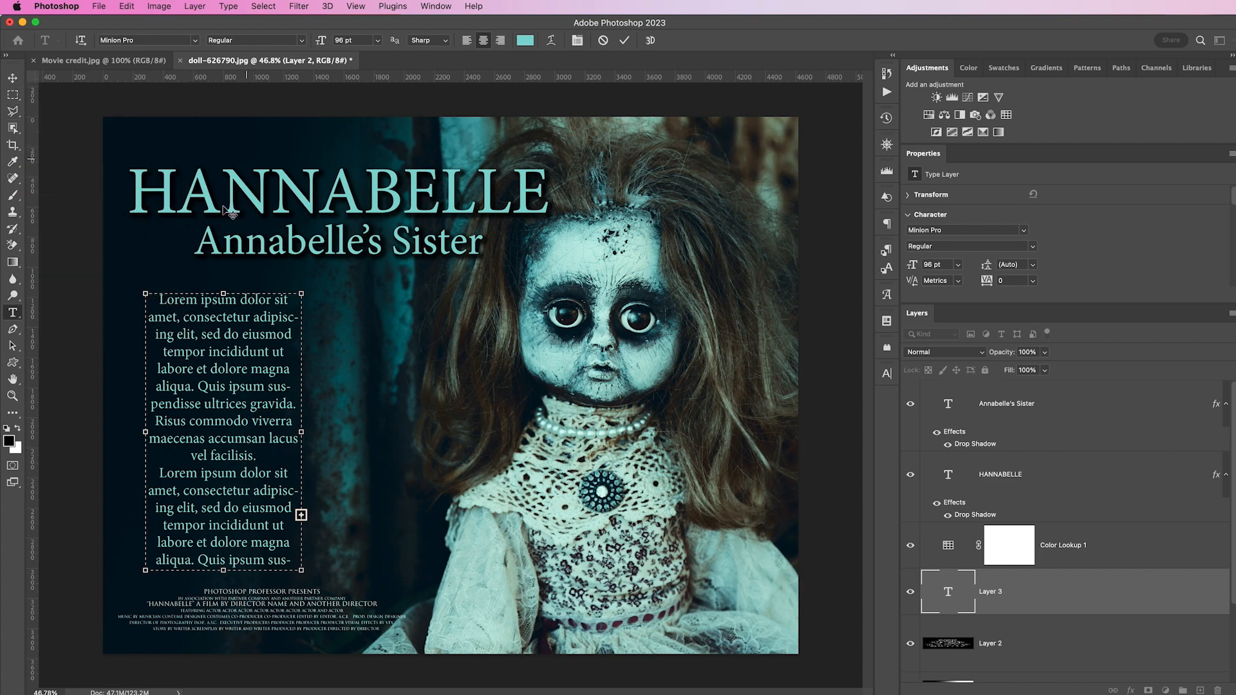
key("super+a")
left_click_drag(323, 41, 312, 43)
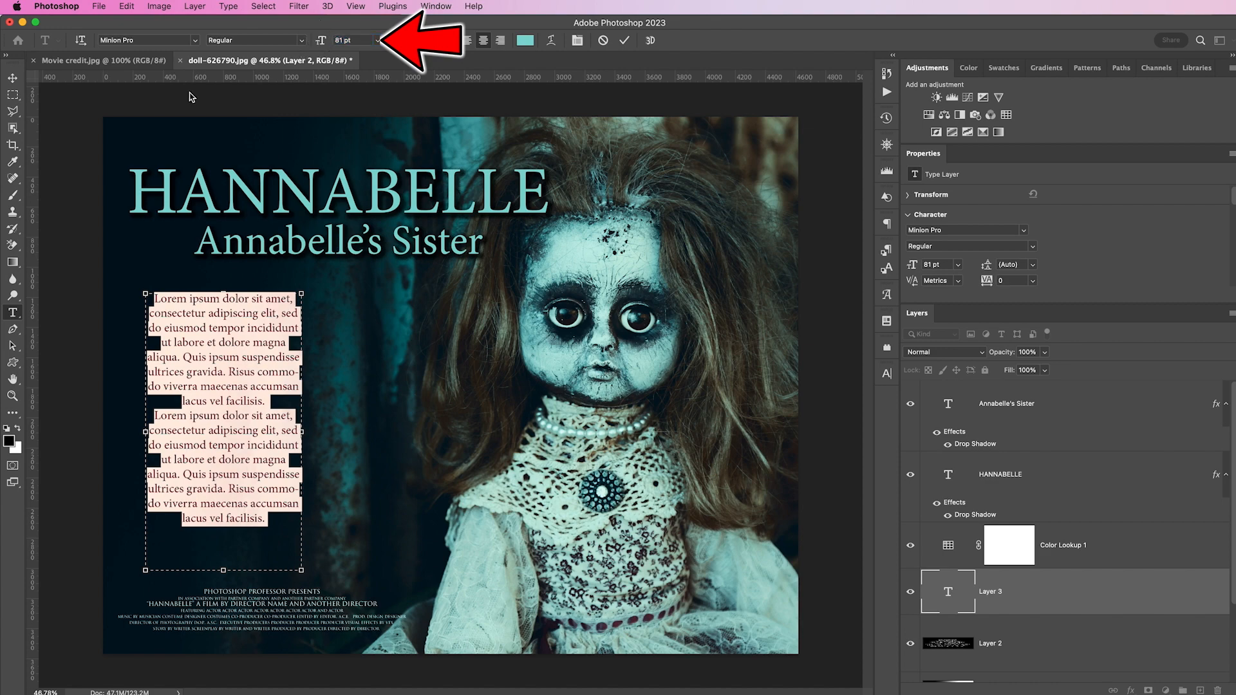
Step: Commit the lorem ipsum paragraph text and shift its block slightly left, between the subtitle and the credits
left_click(623, 43)
key("v")
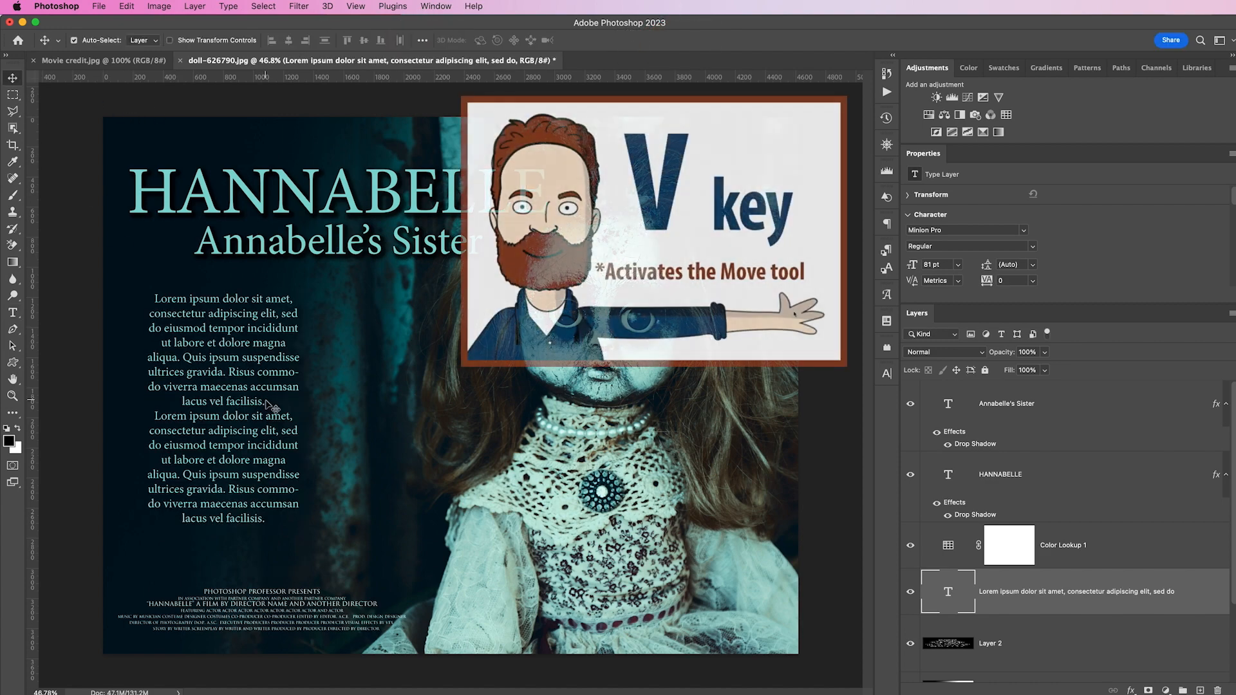
left_click_drag(244, 402, 233, 413)
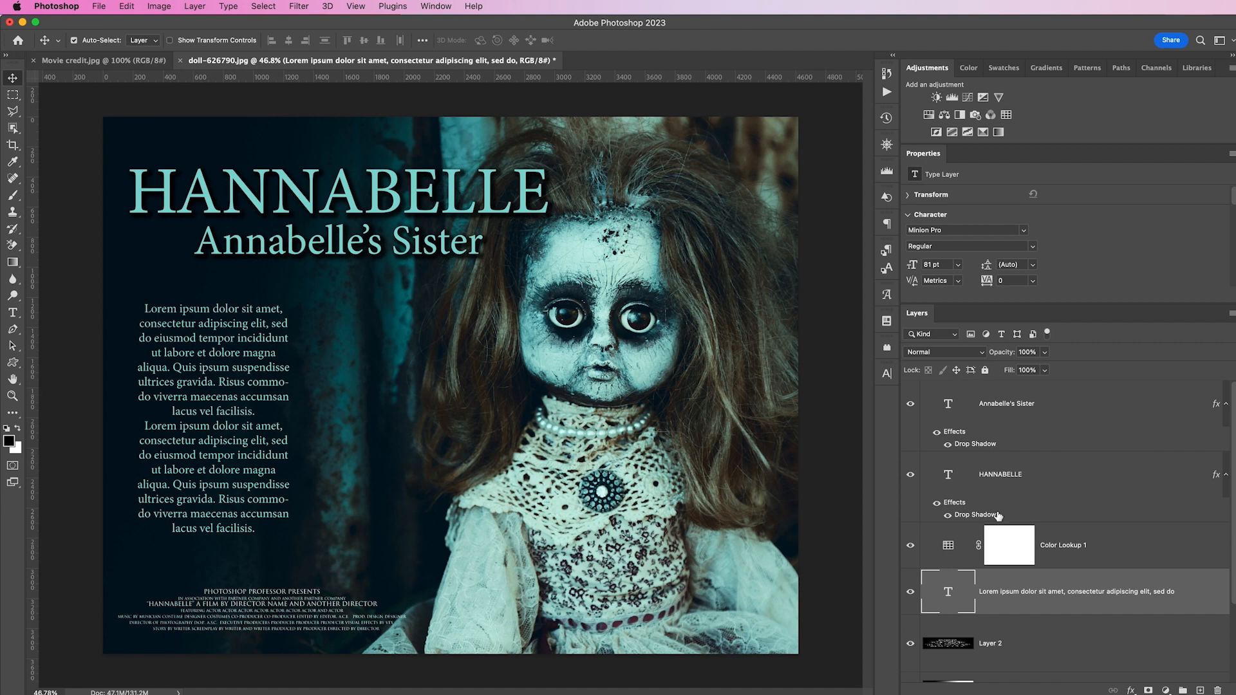
Step: Stamp all visible layers into a new merged layer above the Annabelle's Sister text layer
scroll(1047, 489, "down", 3)
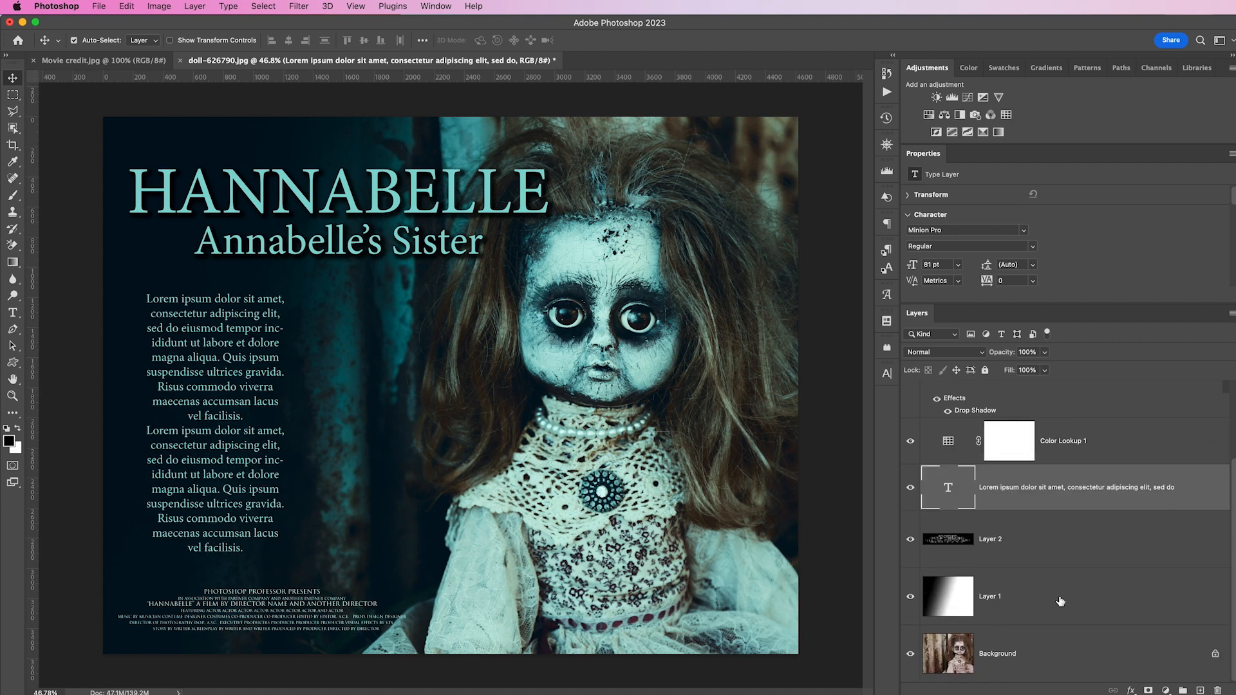
scroll(1119, 574, "up", 3)
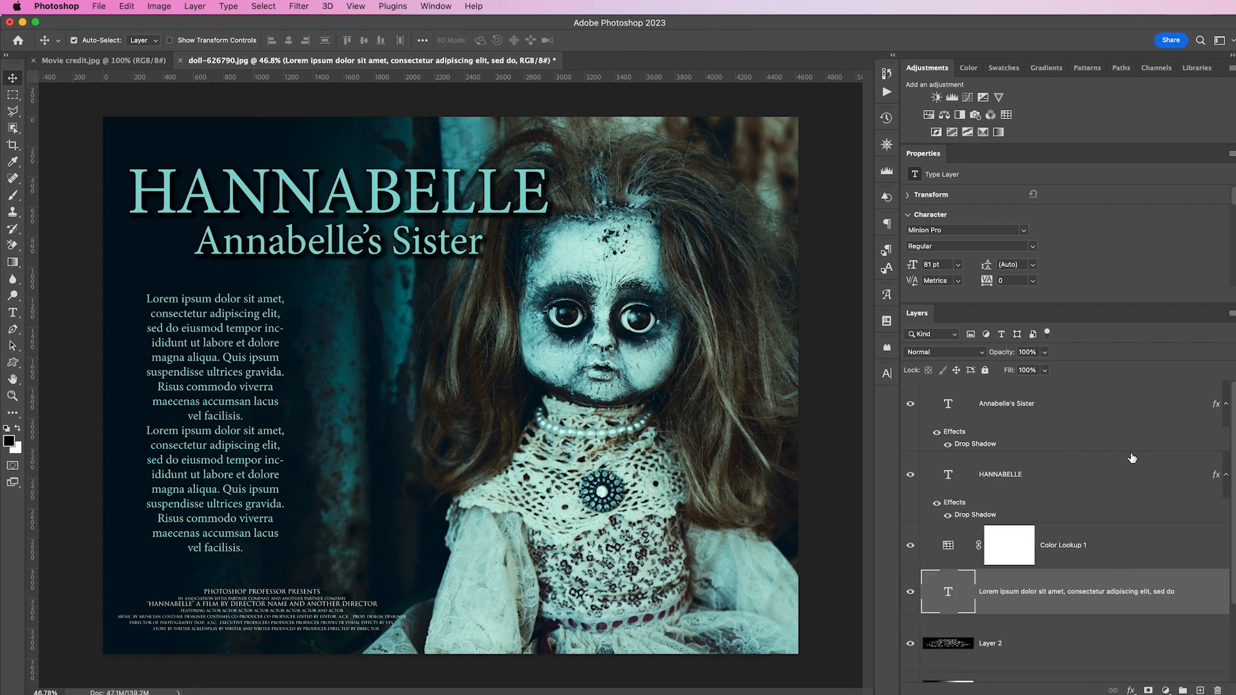
left_click(1104, 409)
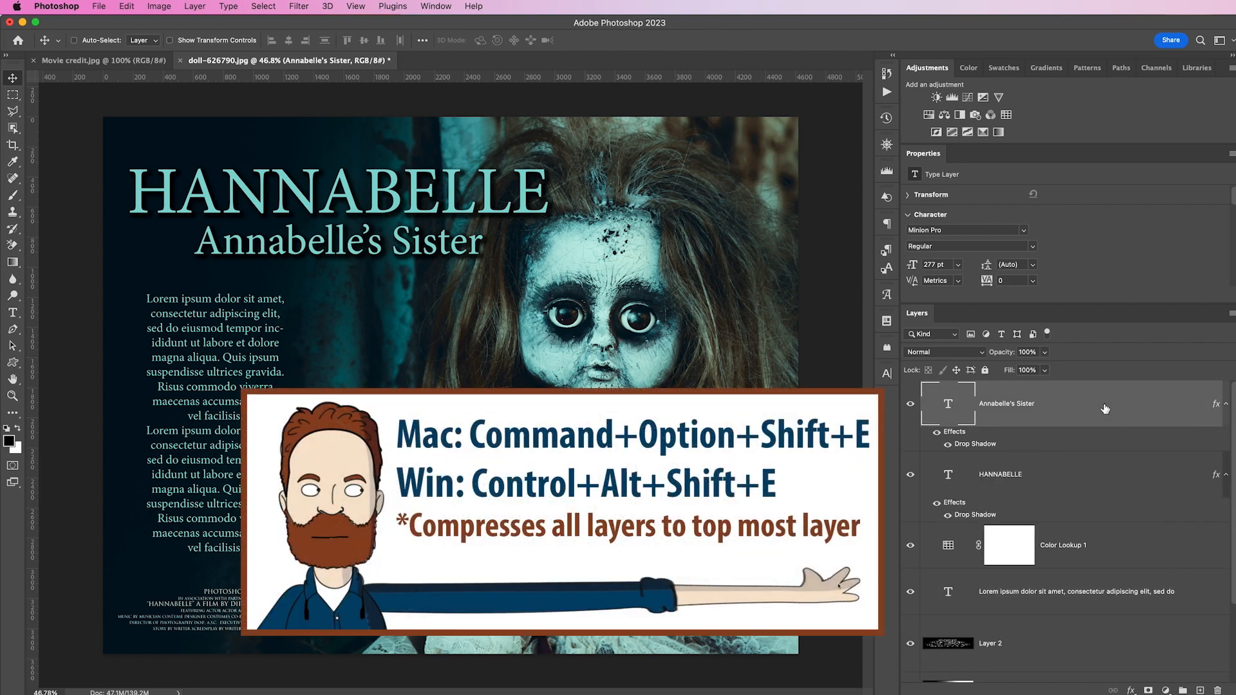
key("super+alt+shift+e")
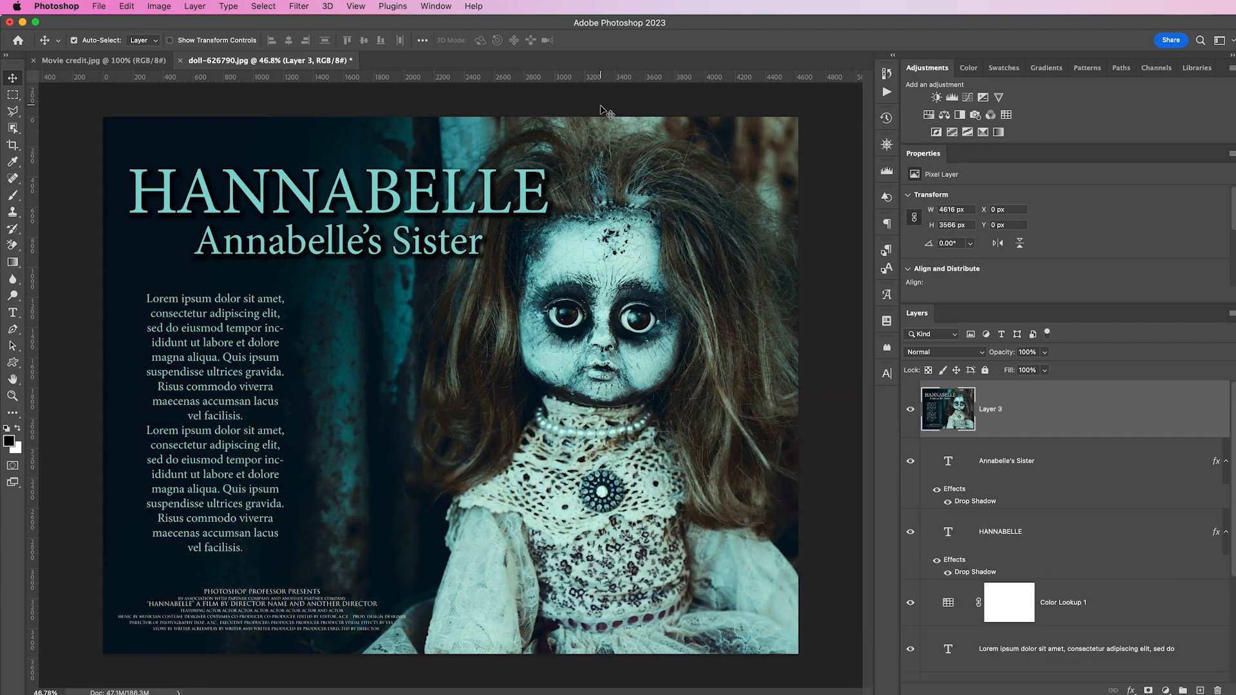
Step: Open the merged layer in Camera Raw and set Clarity +32, Dehaze +29, Vibrance -13 and Vignetting -34
left_click(300, 7)
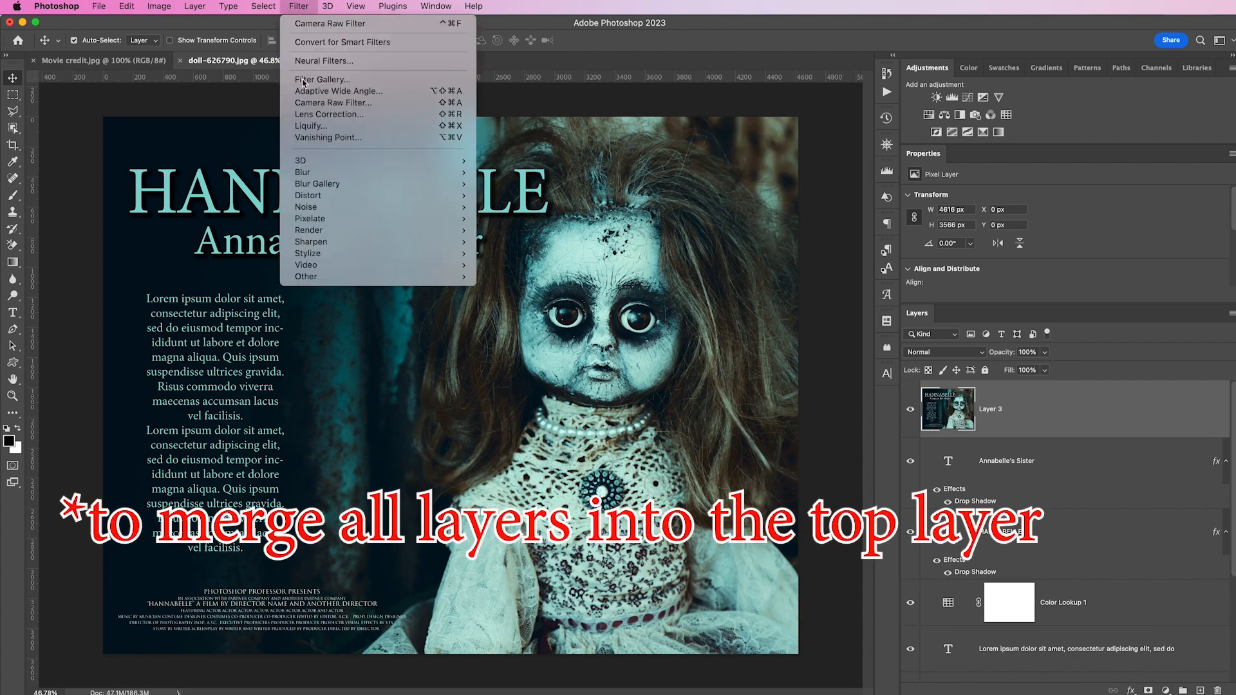
left_click(419, 108)
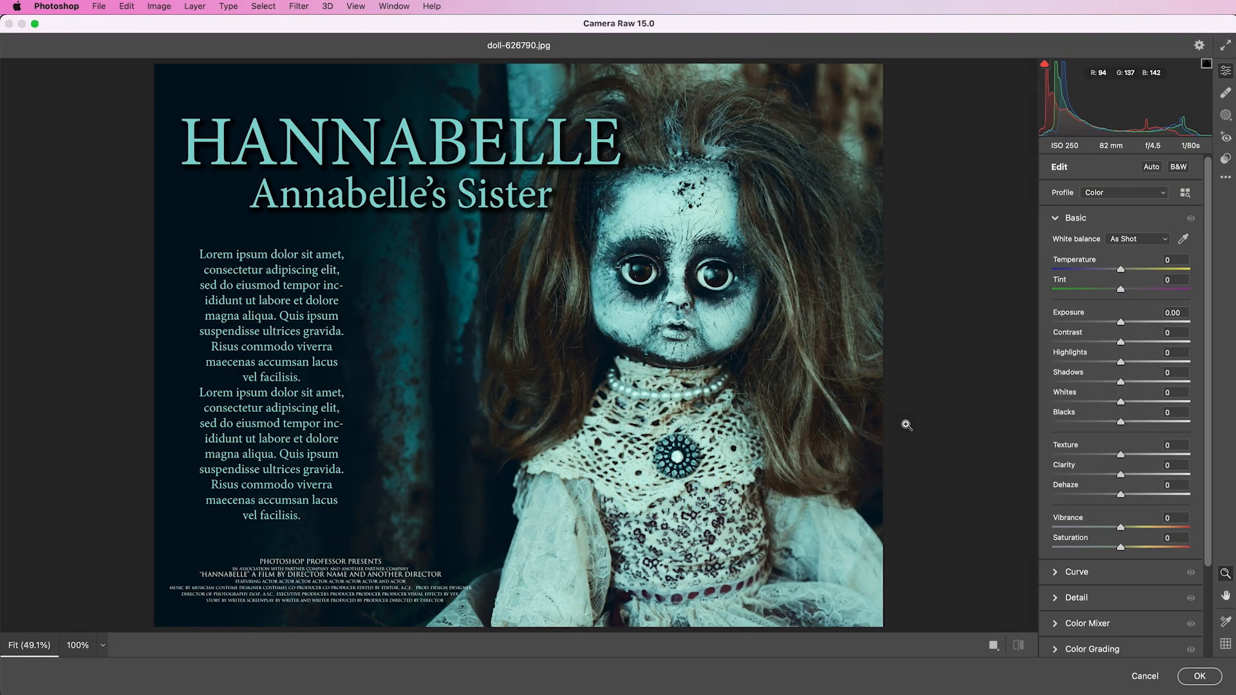
left_click_drag(1124, 480, 1103, 536)
left_click_drag(1102, 536, 1112, 536)
scroll(1100, 573, "down", 3)
left_click(1060, 619)
left_click_drag(1119, 457, 1099, 457)
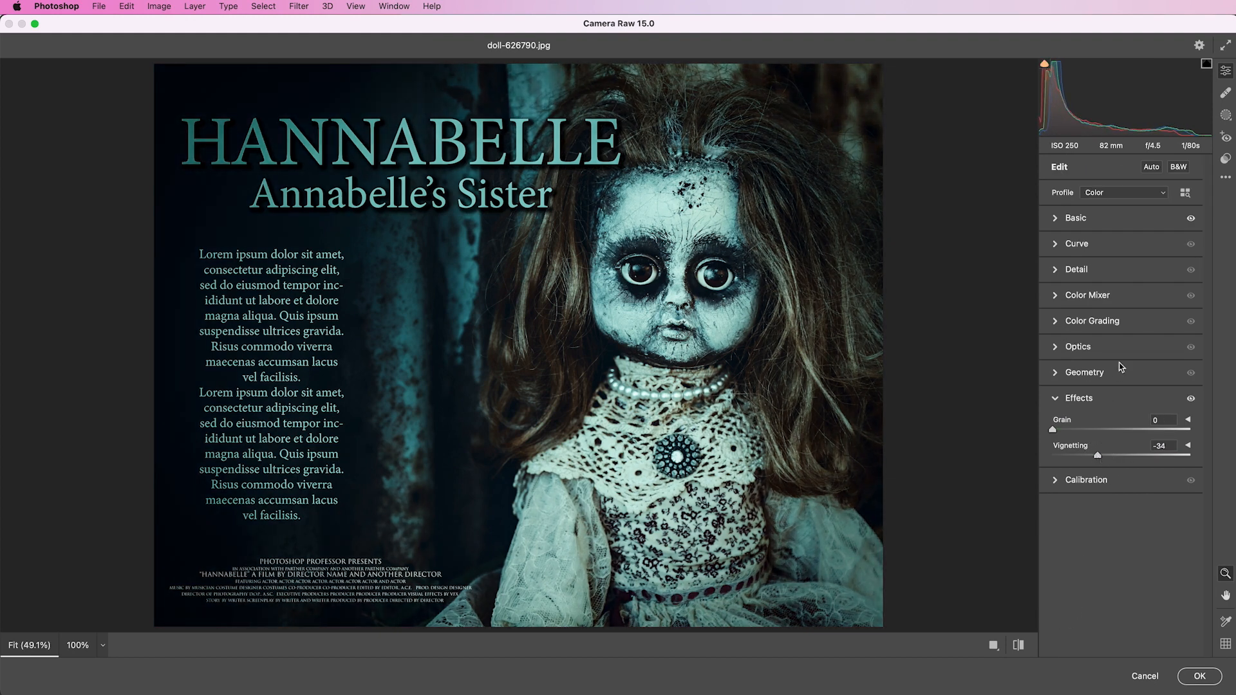
Step: Set Exposure to -0.20 and Shadows to +29, and apply the Camera Raw filter to the poster
left_click(1065, 219)
left_click_drag(1121, 322, 1118, 323)
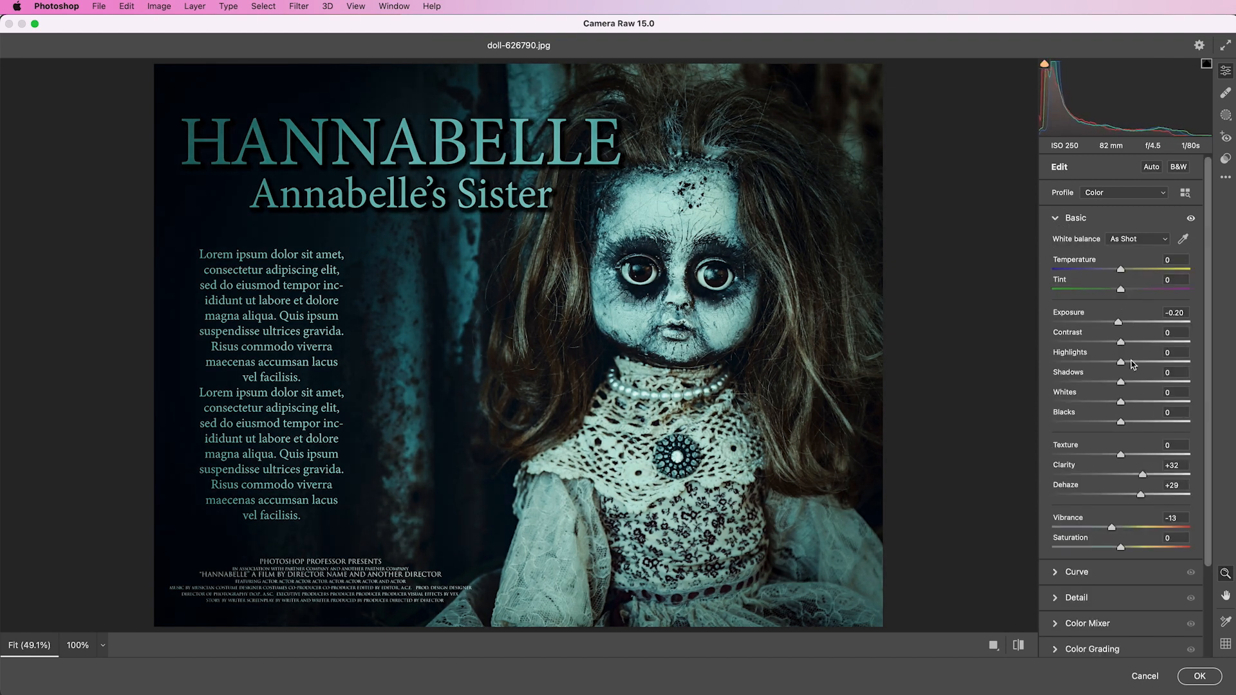
left_click_drag(1120, 382, 1147, 381)
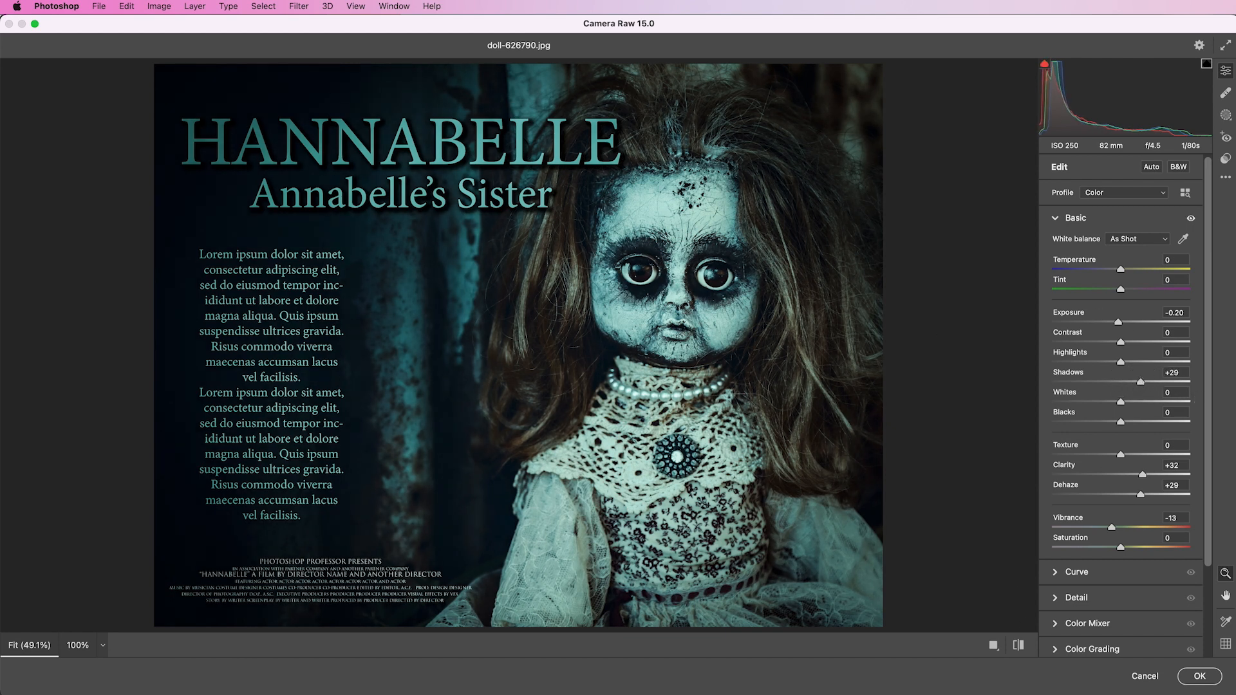
left_click(1199, 677)
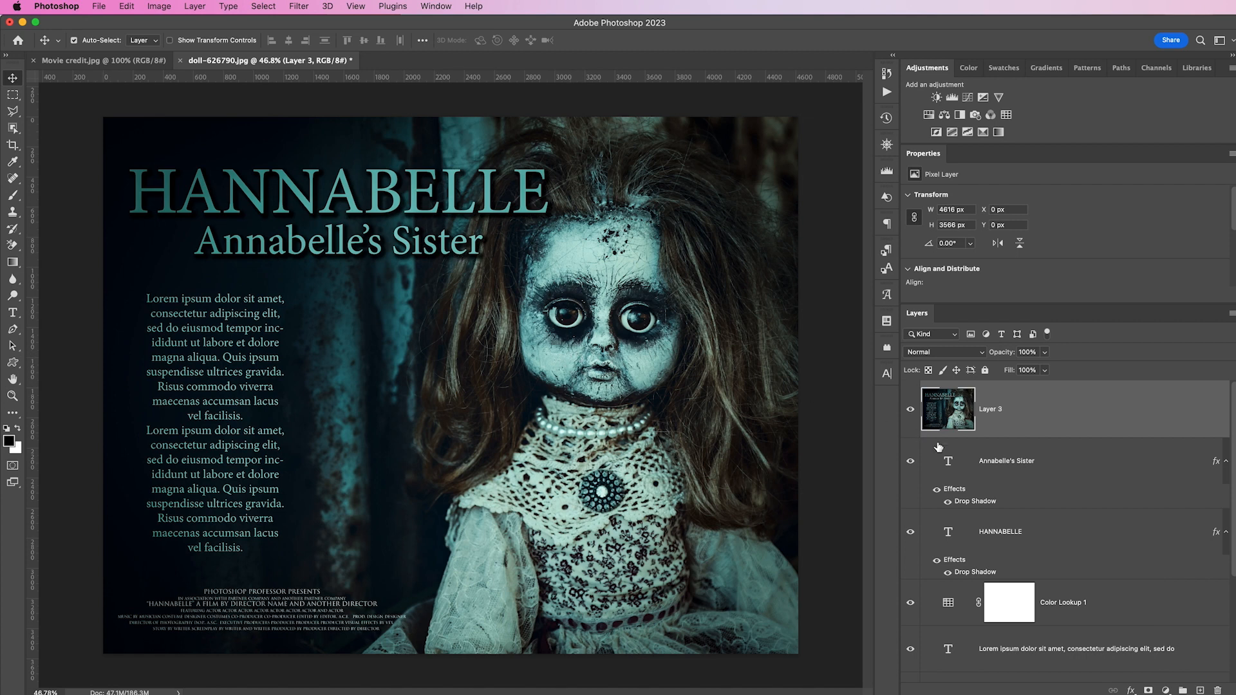
Step: Select the Annabelle's Sister and HANNABELLE text layers together and move them above Layer 3
left_click(1064, 467)
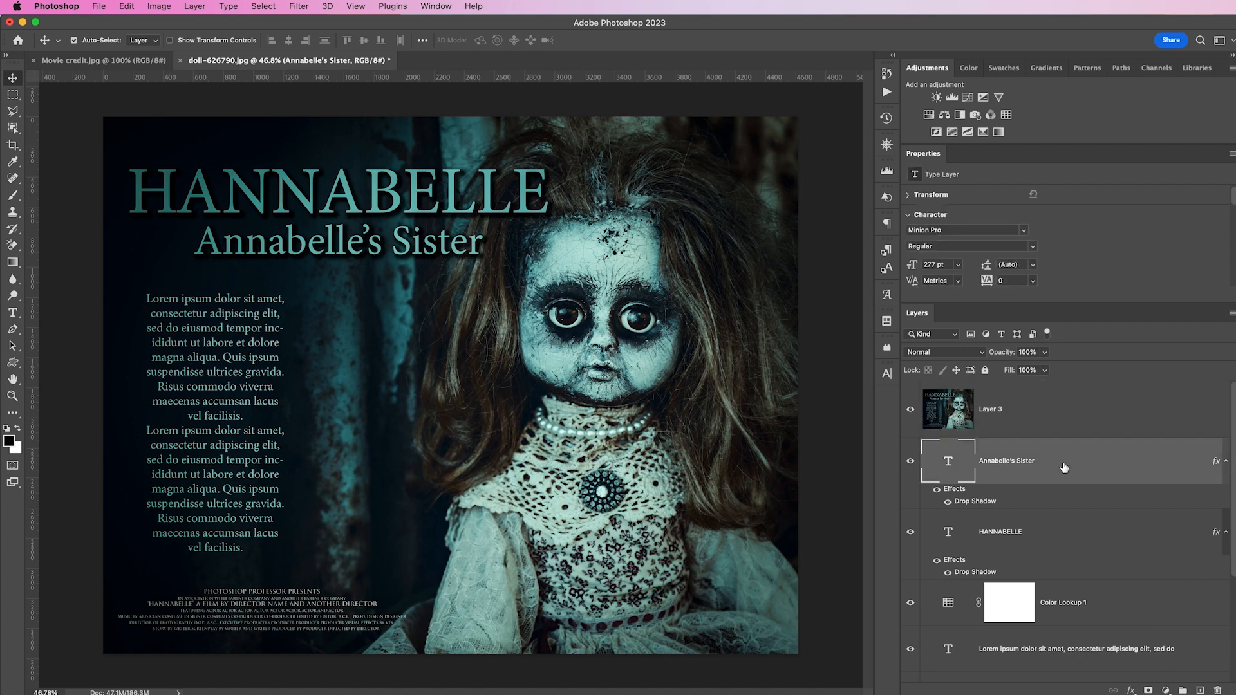
left_click(1070, 534, "super")
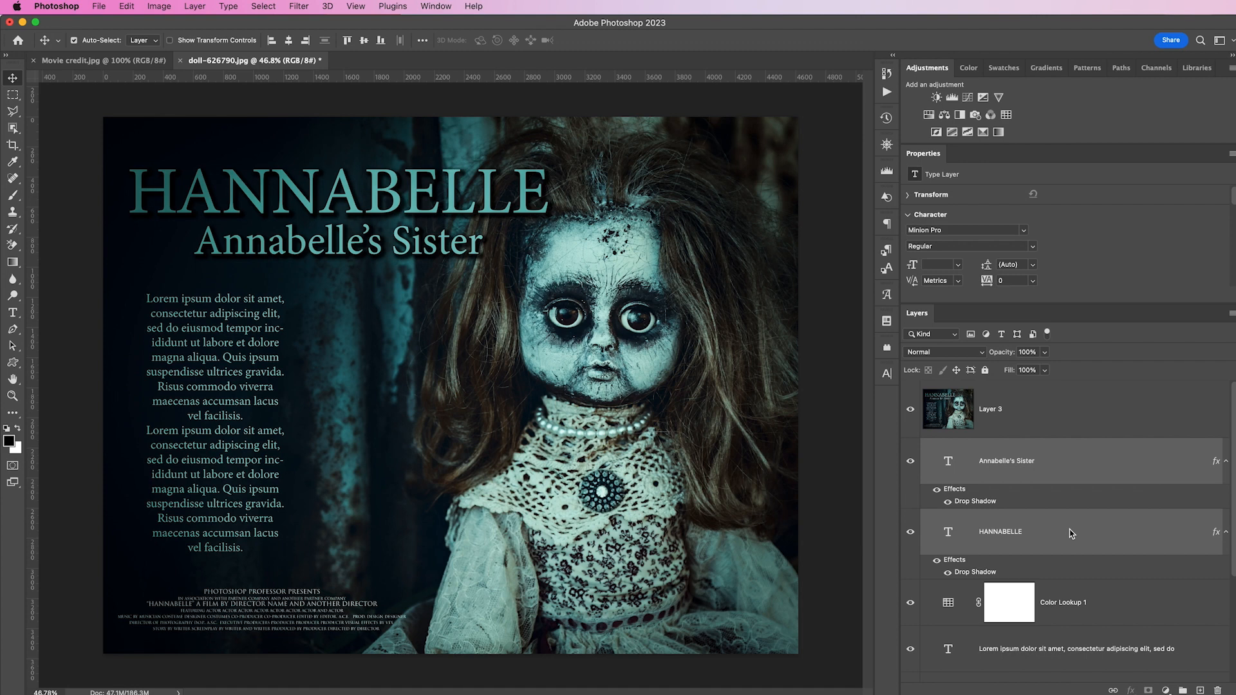
left_click(1074, 475)
left_click_drag(1074, 475, 1067, 397)
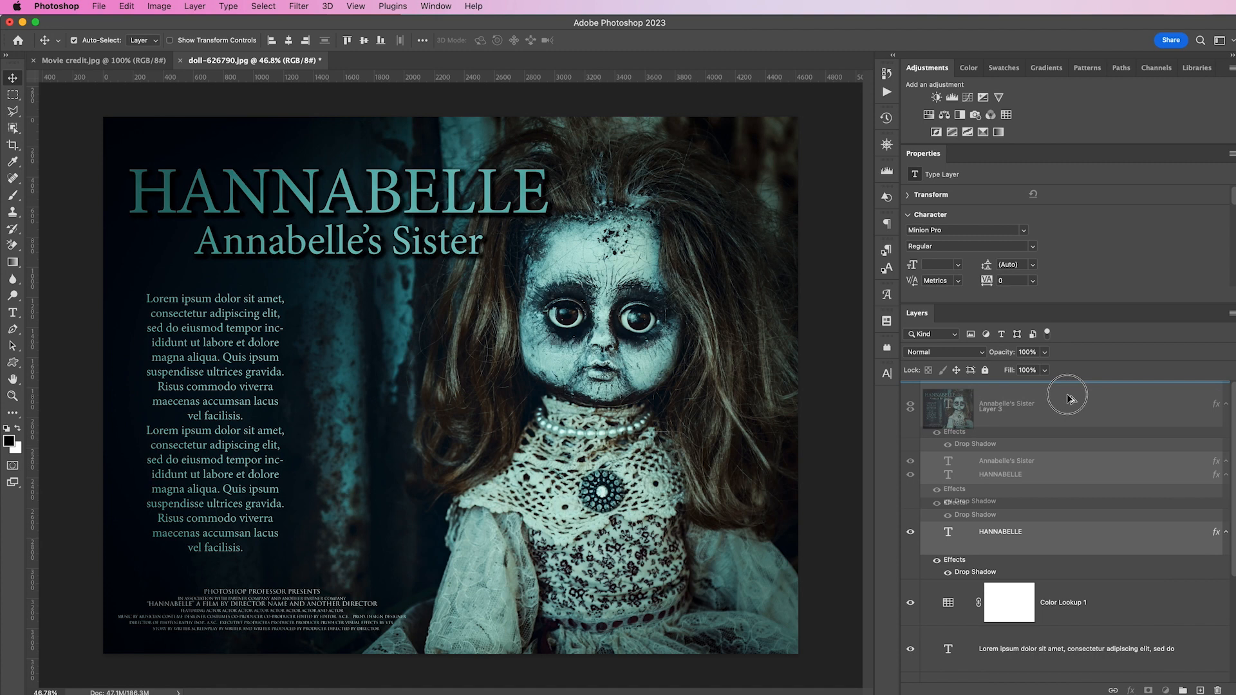
left_click_drag(1067, 398, 1068, 398)
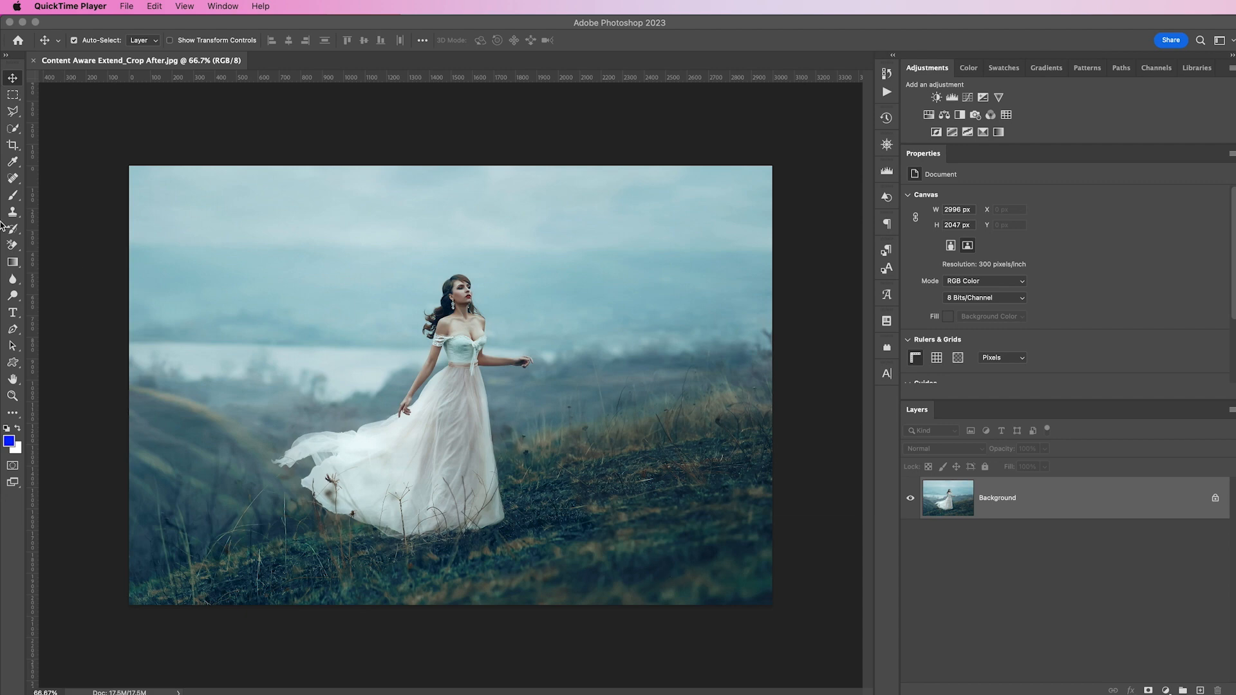
Step: Extend the woman photo's canvas to the right with a Content-Aware crop, making it 3805 px wide
left_click(13, 146)
left_click(409, 331)
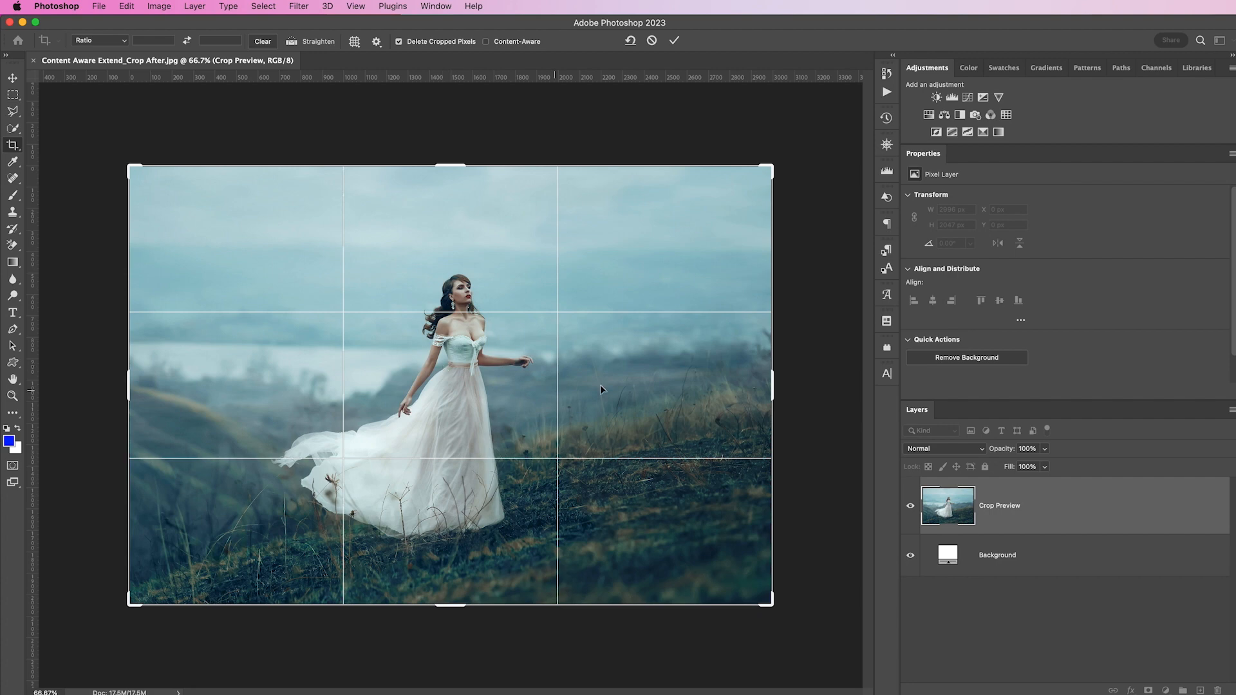
left_click_drag(770, 390, 858, 389)
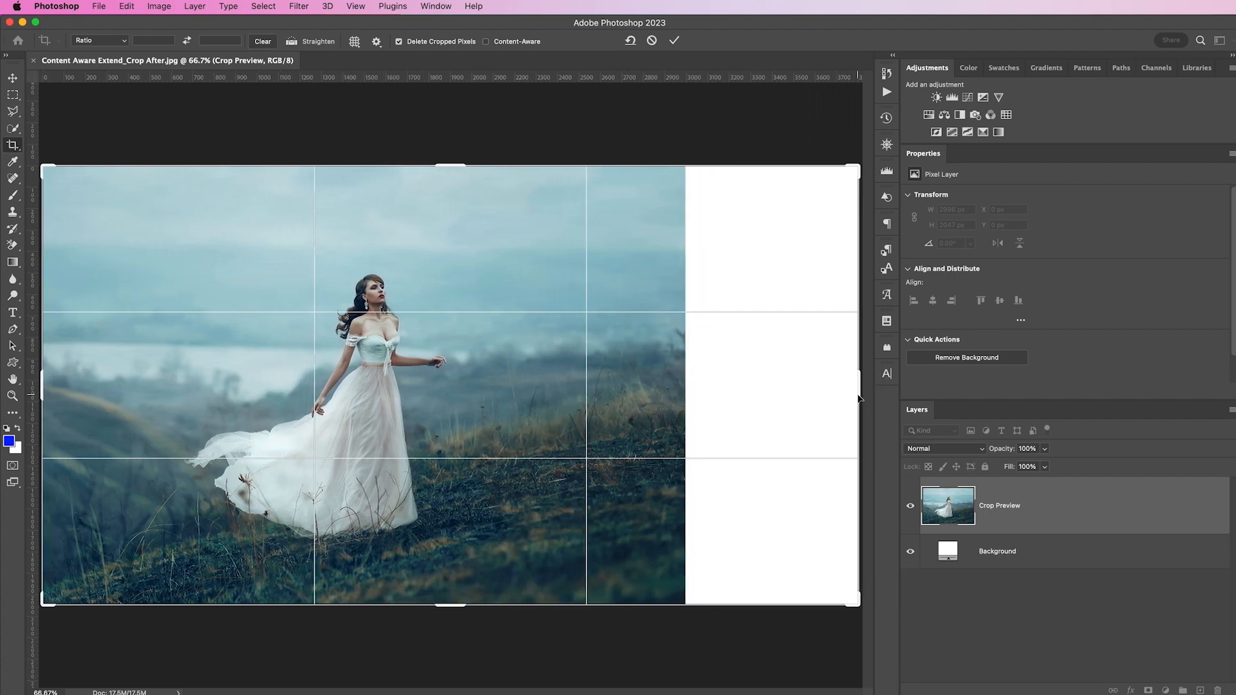
left_click(486, 42)
key("Return")
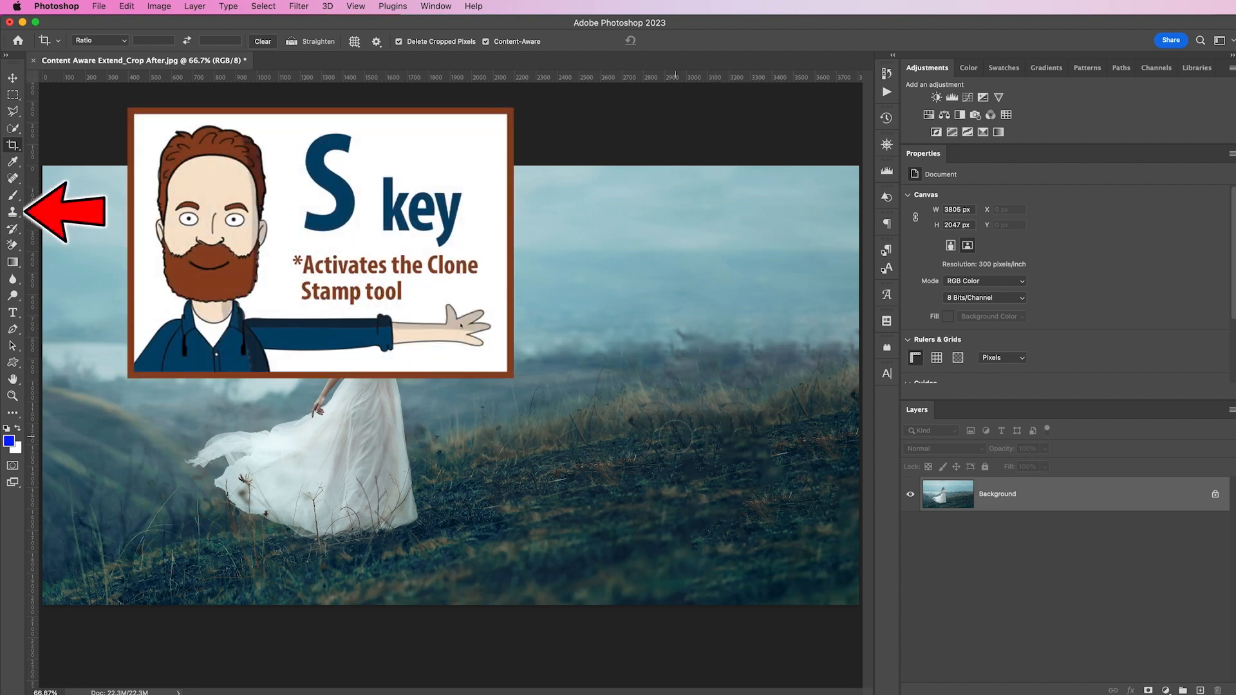
Step: Clone Stamp clean hillside and grass texture over the smeared patches in the extended right part of the photo
key("s")
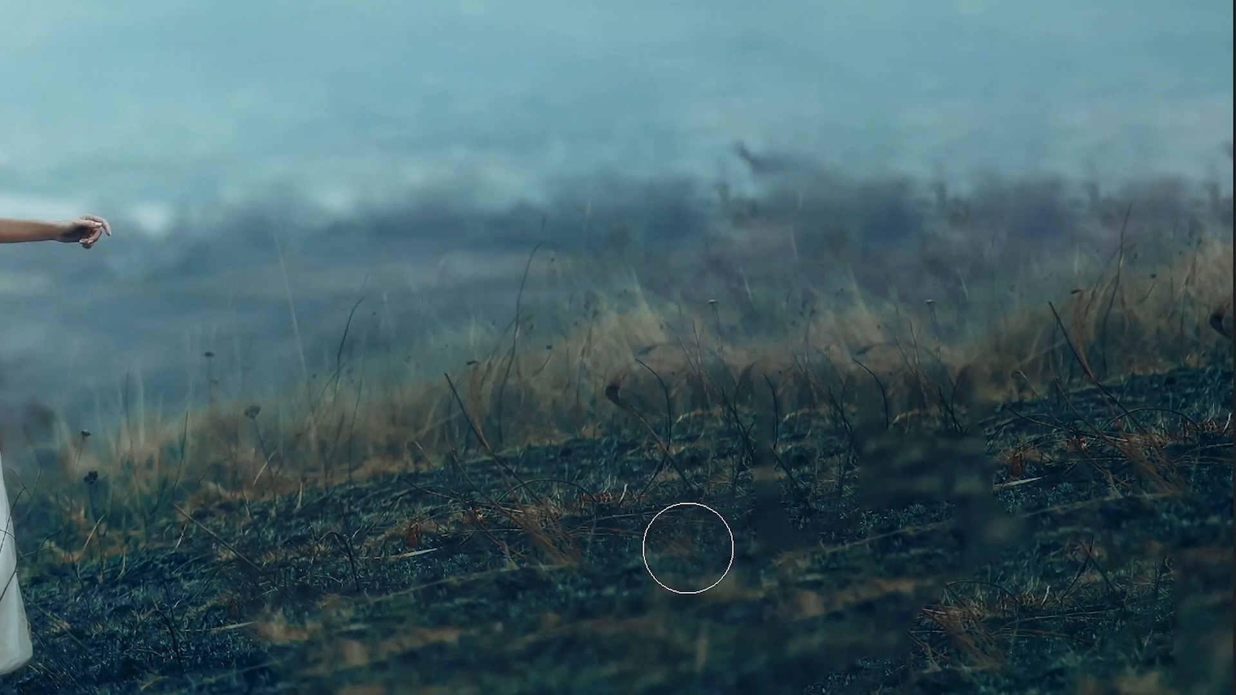
left_click(766, 529)
mouse_move(782, 543)
left_mouse_down()
mouse_move(752, 510)
mouse_move(750, 491)
mouse_move(759, 496)
left_mouse_up()
left_click(1078, 464, "alt")
mouse_move(1021, 478)
left_mouse_down()
mouse_move(947, 473)
mouse_move(970, 393)
left_mouse_up()
left_click(952, 394)
left_click_drag(1012, 550, 957, 545)
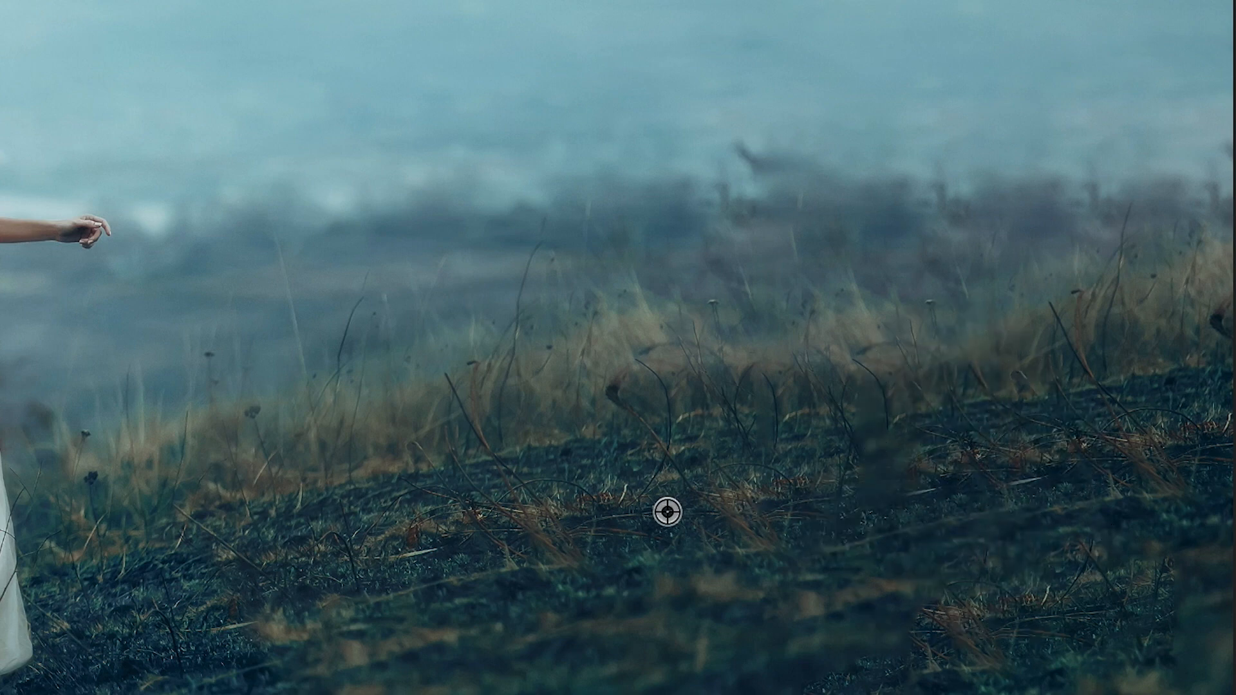
Step: Clone textured ground over the remaining dark blurry patch on the slope and retouch the grass edge above it
left_click(415, 545, "alt")
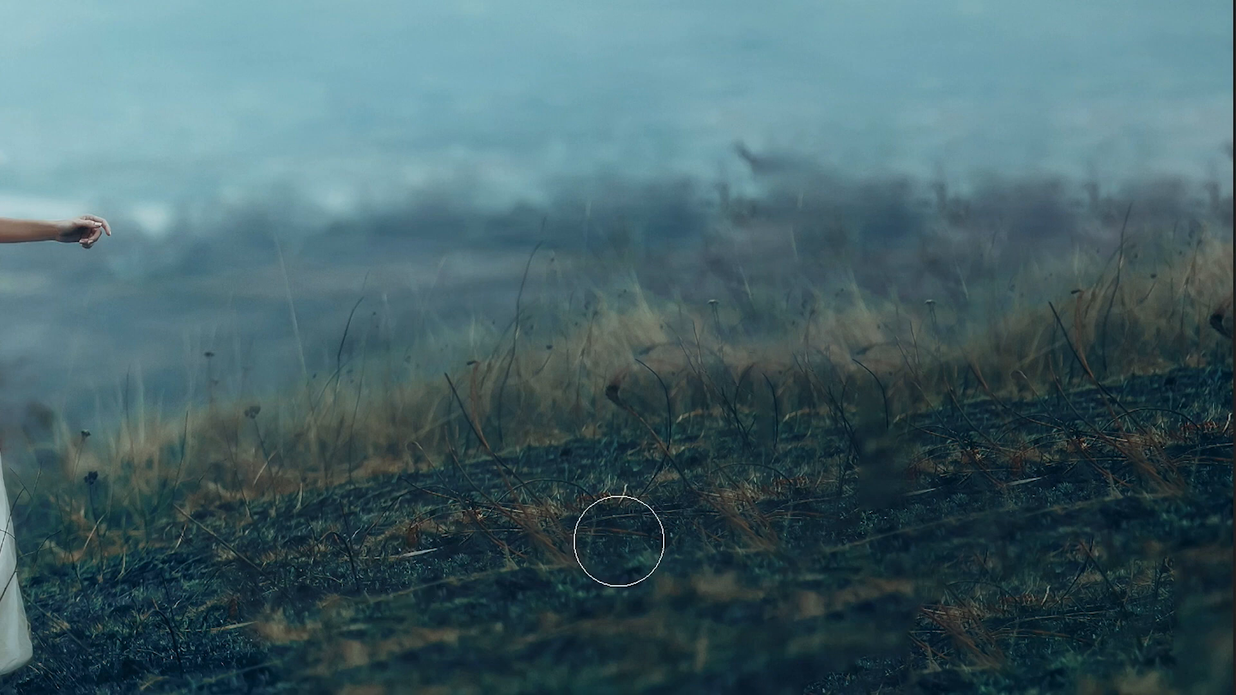
left_click_drag(890, 486, 881, 489)
left_click(881, 489)
left_click(884, 472)
left_click(878, 440)
left_click(553, 391, "alt")
mouse_move(716, 389)
left_mouse_down()
mouse_move(747, 386)
mouse_move(632, 360)
mouse_move(664, 367)
mouse_move(659, 333)
mouse_move(675, 290)
left_mouse_up()
mouse_move(923, 290)
left_mouse_down()
mouse_move(934, 309)
mouse_move(964, 303)
left_mouse_up()
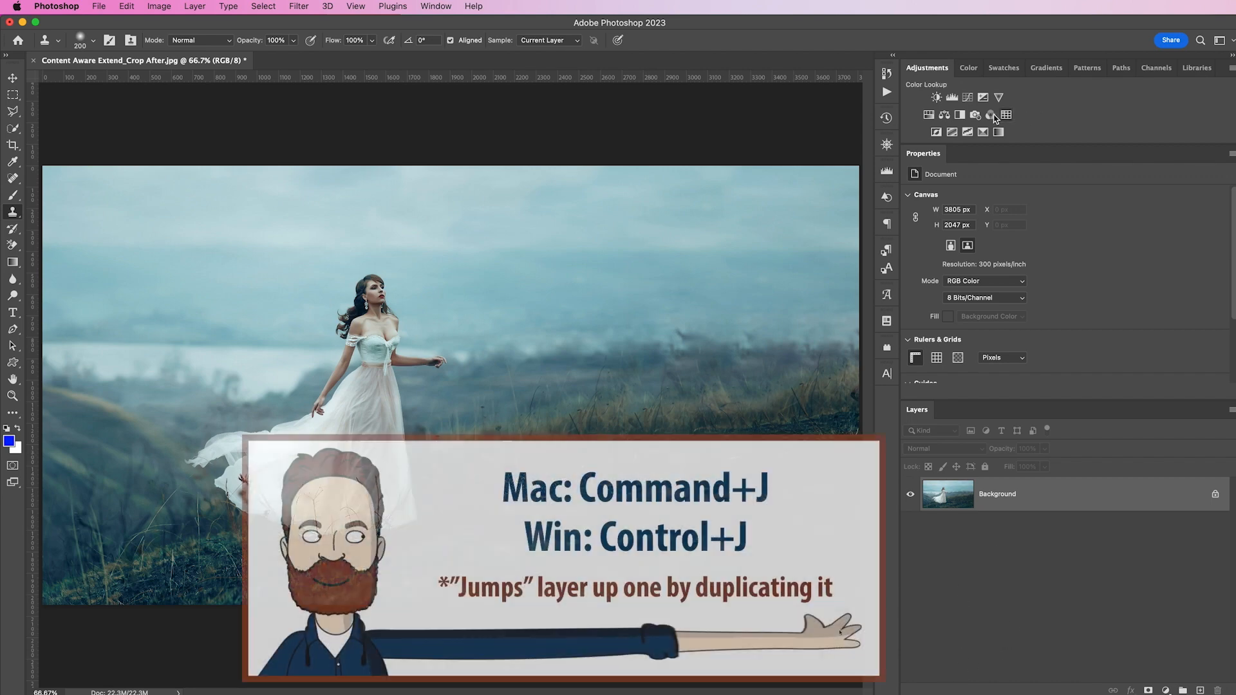
Step: Duplicate the Background layer, open the copy in Camera Raw and convert it to black and white
key("super+j")
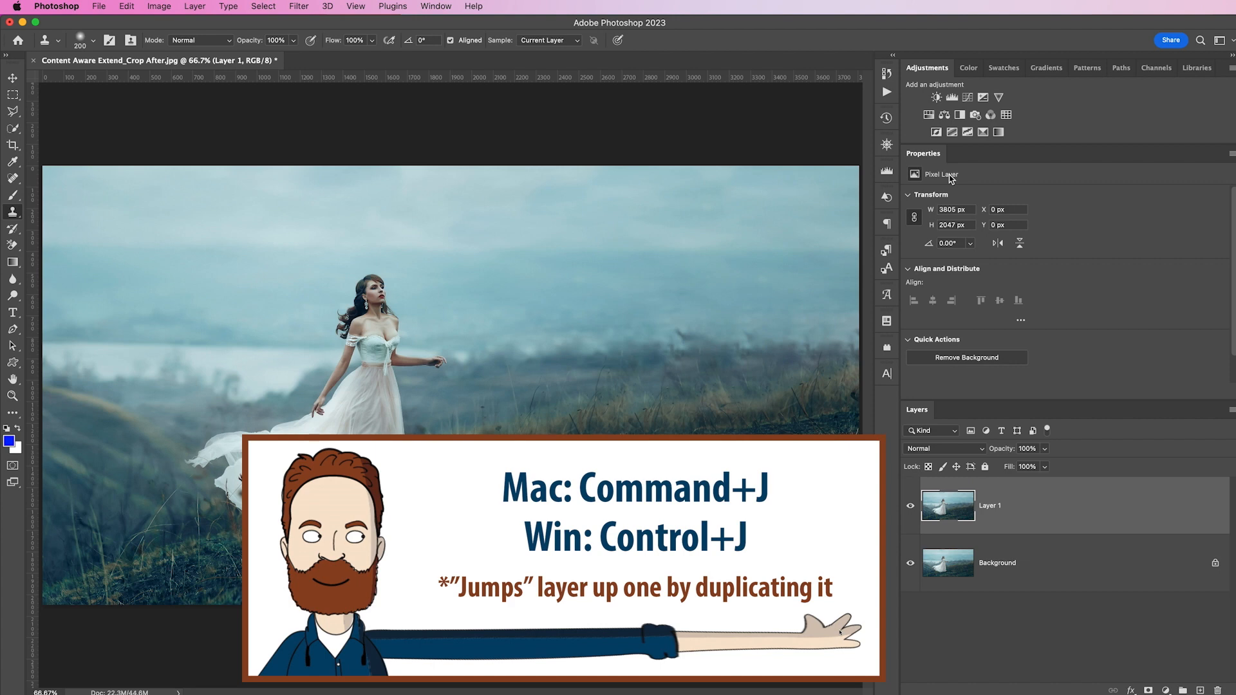
left_click(298, 8)
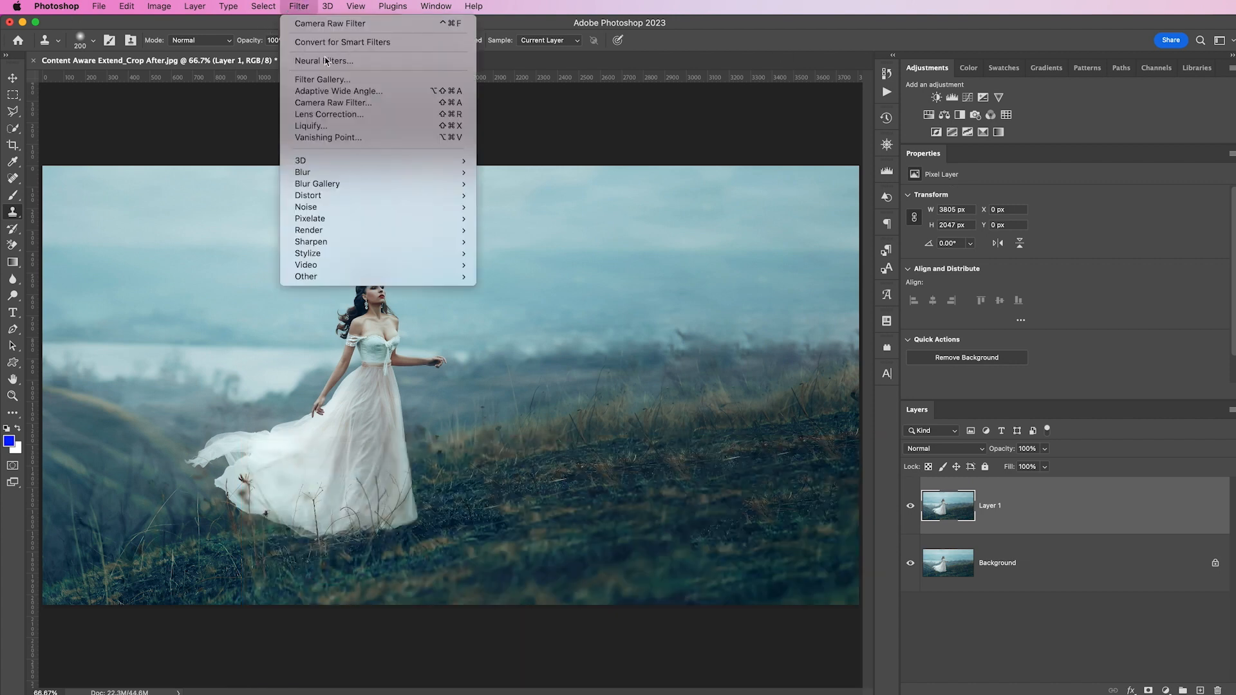
left_click(377, 105)
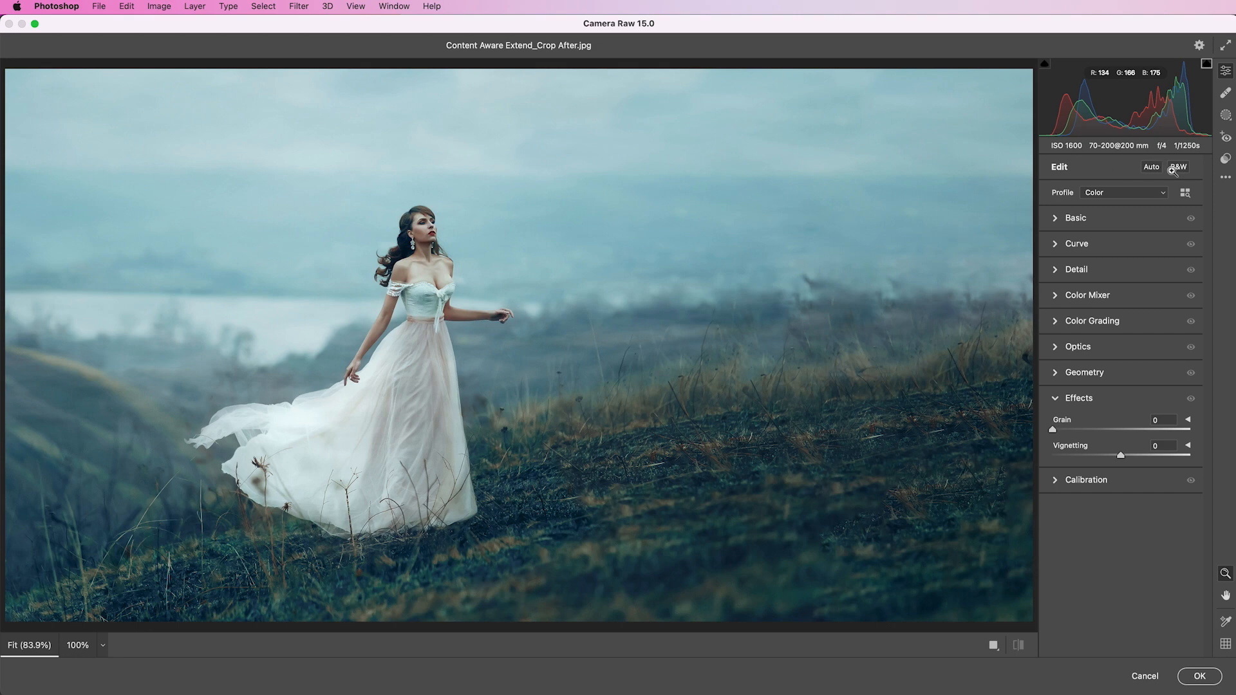
left_click(1173, 167)
Step: Set the black-and-white photo's Clarity to +42, Dehaze to +27, Contrast to -1 and Exposure to +0.20
left_click(1055, 220)
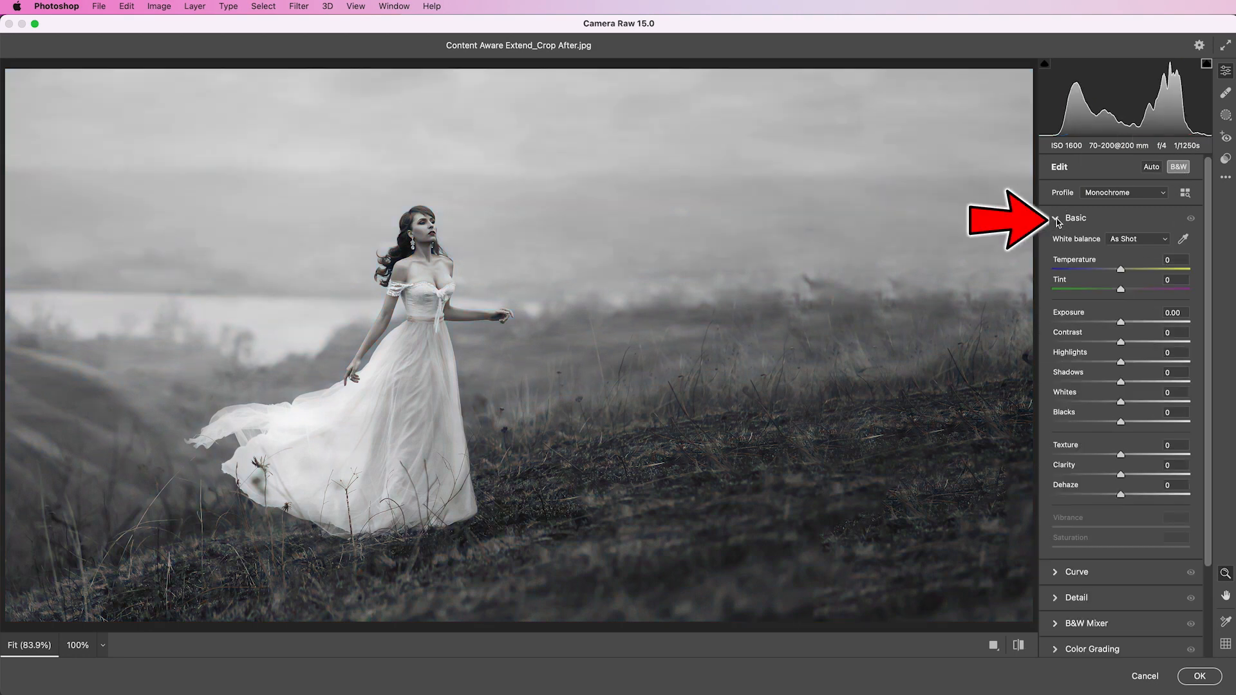
left_click_drag(1121, 476, 1139, 499)
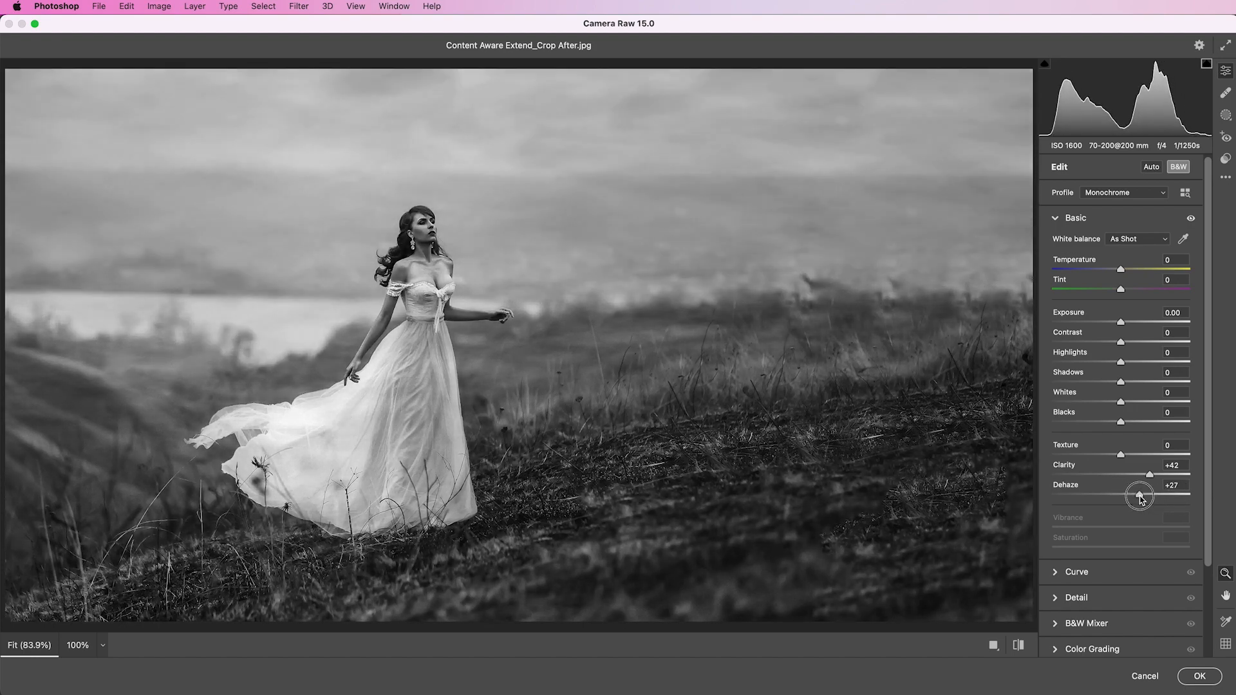
mouse_move(1120, 341)
left_mouse_down()
mouse_move(1107, 346)
mouse_move(1153, 345)
mouse_move(1113, 346)
mouse_move(1124, 325)
left_mouse_up()
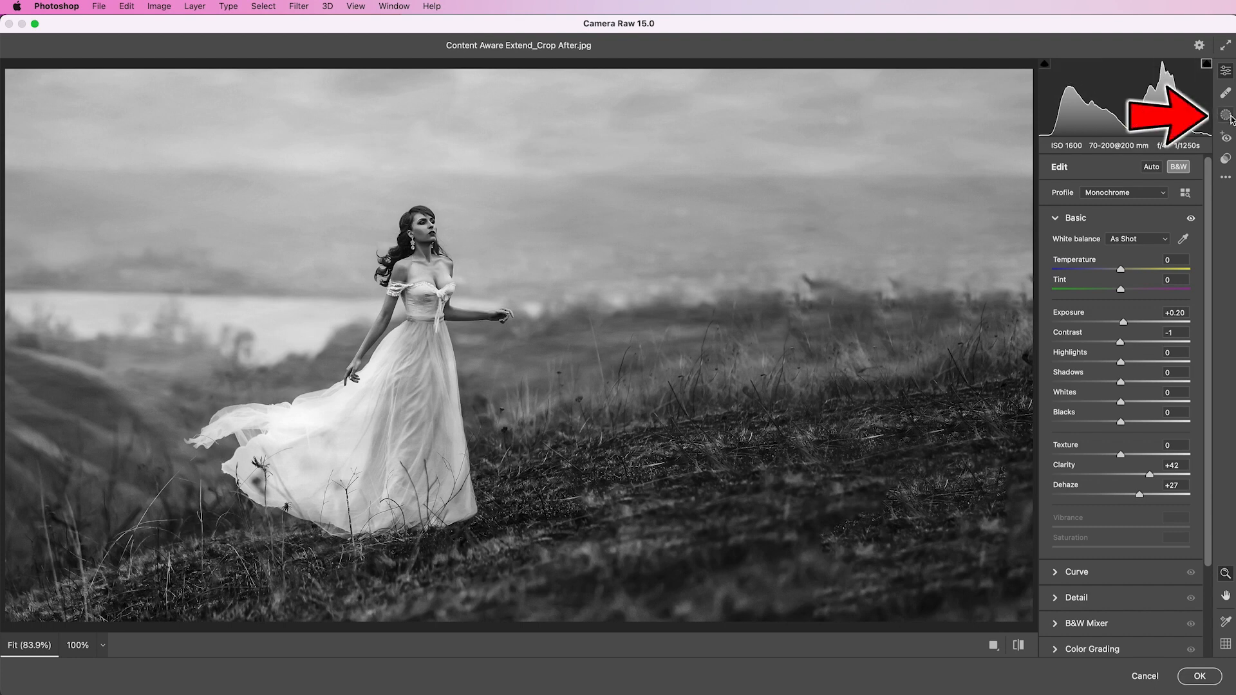
Step: Paint a size 10 brush mask over the woman's head, torso and upper dress, and set the mask's Exposure to +1.10
left_click(1226, 117)
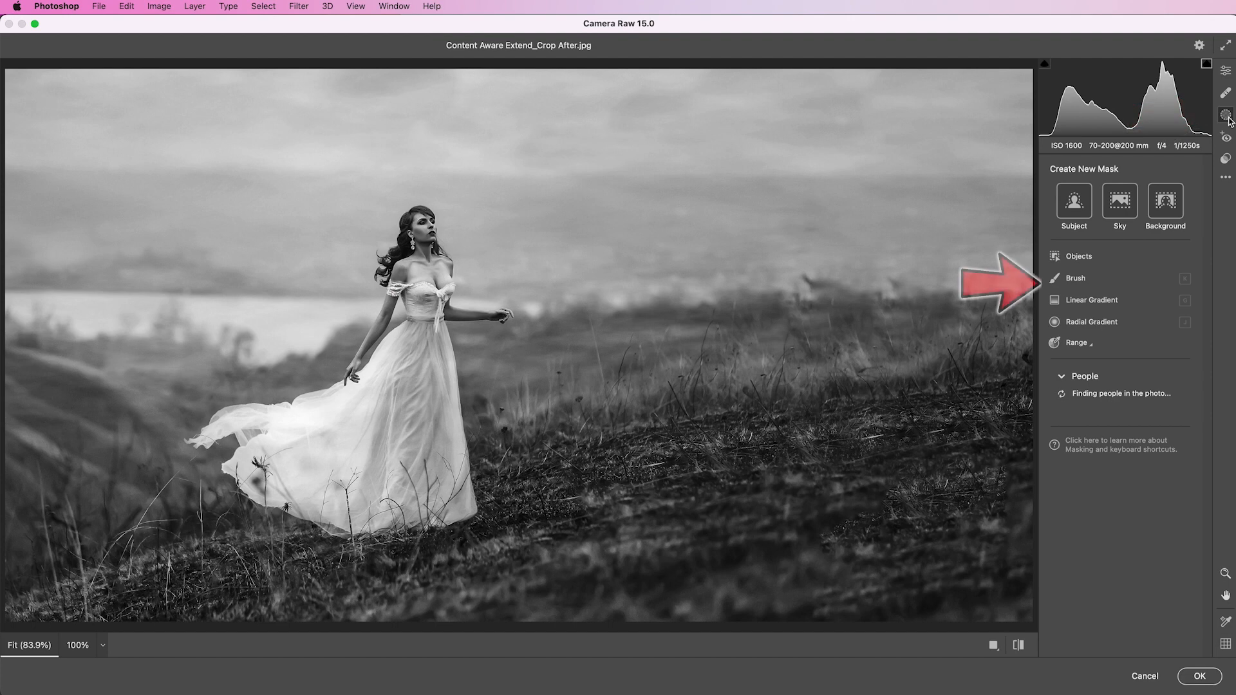
left_click(1075, 279)
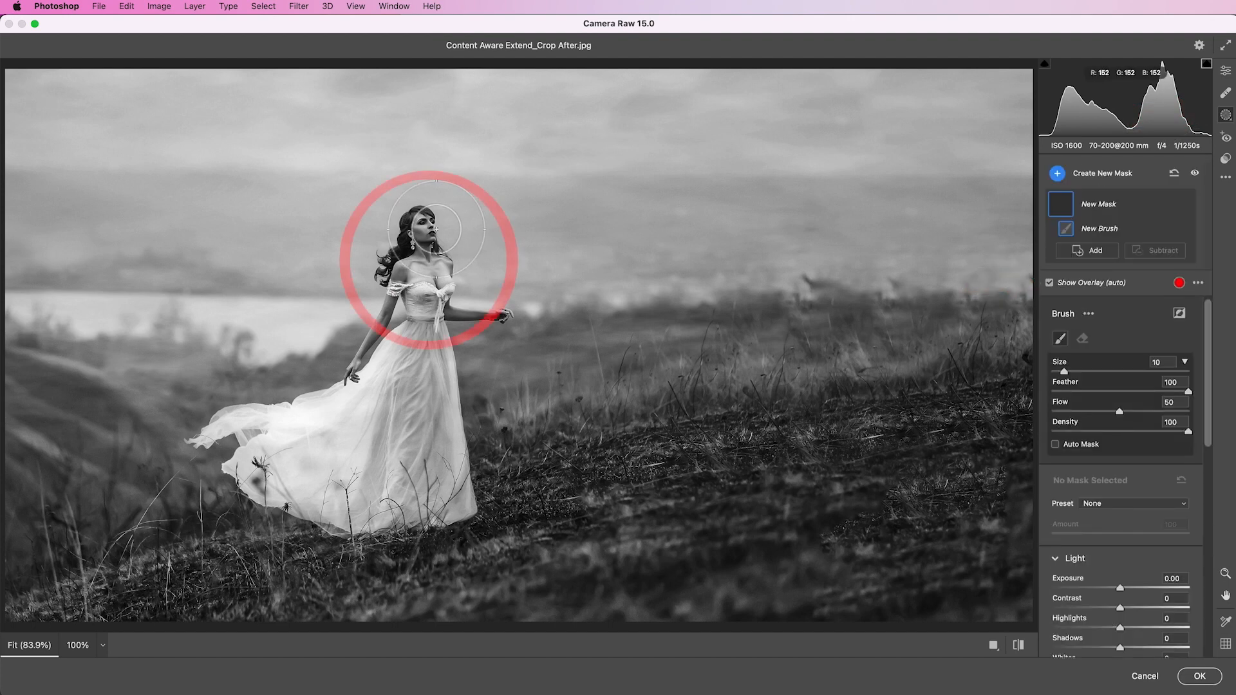
left_click_drag(422, 233, 424, 309)
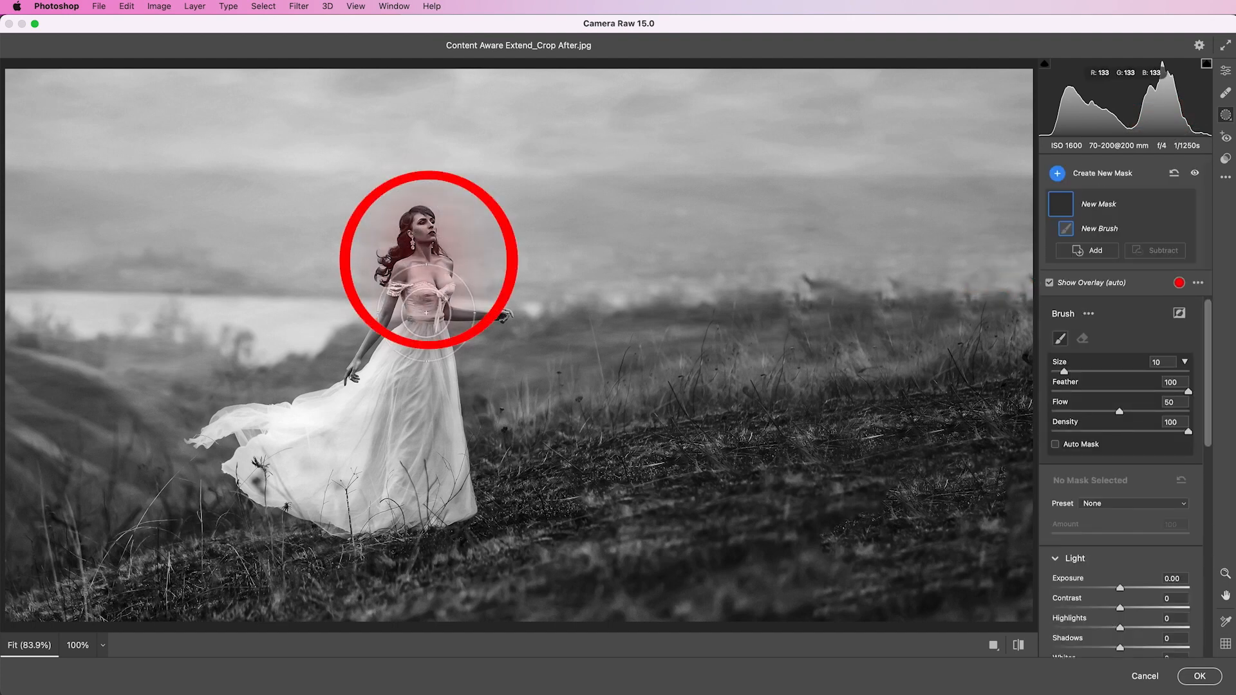
mouse_move(414, 237)
left_mouse_down()
mouse_move(411, 411)
mouse_move(393, 223)
mouse_move(415, 216)
left_mouse_up()
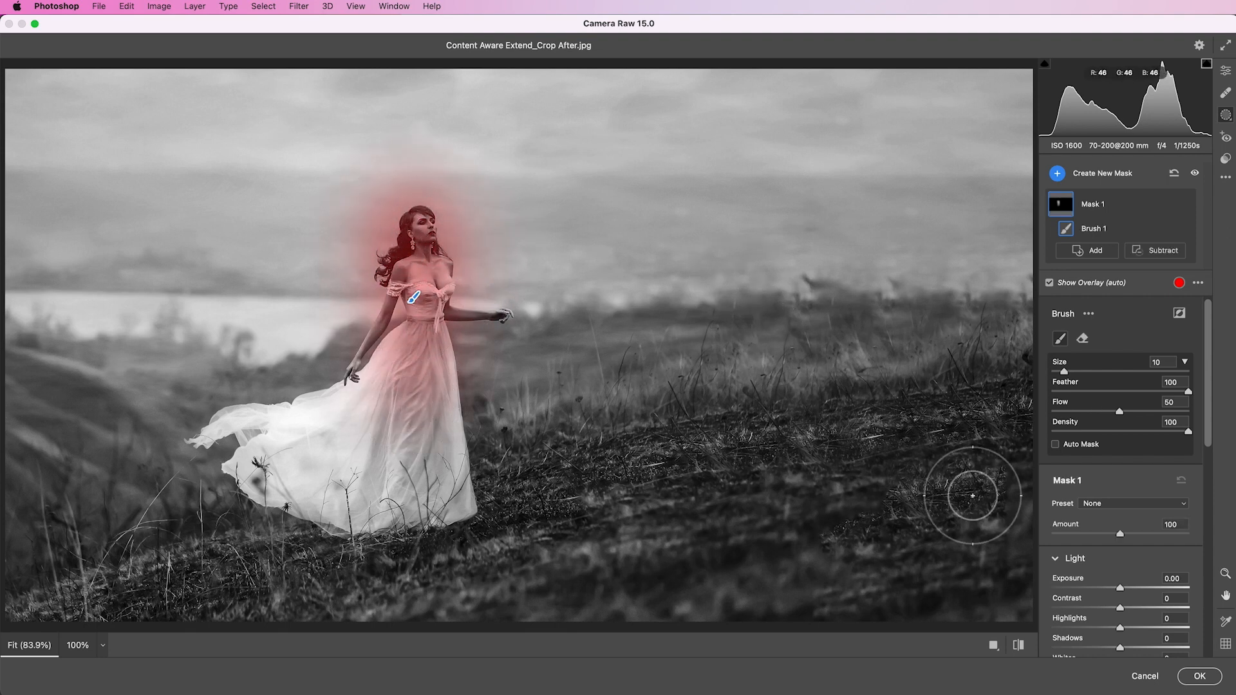
mouse_move(1121, 592)
left_mouse_down()
mouse_move(1204, 595)
mouse_move(1026, 582)
mouse_move(1184, 589)
mouse_move(1130, 588)
mouse_move(1140, 590)
left_mouse_up()
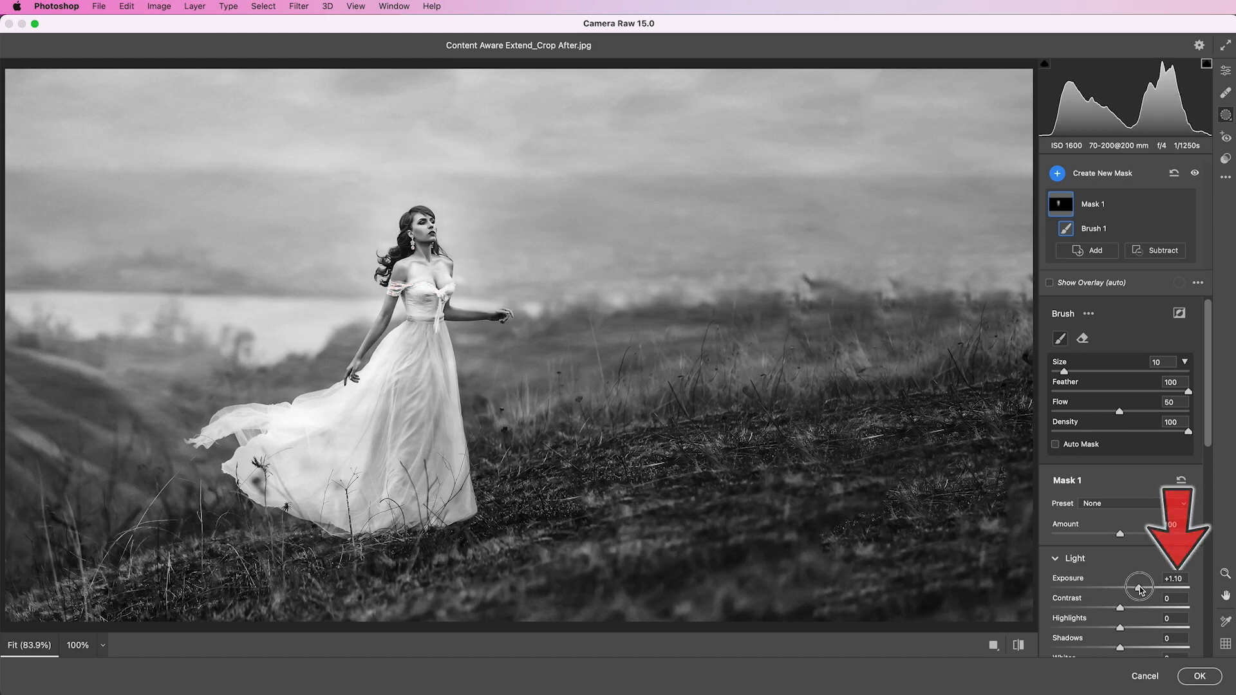
scroll(1139, 576, "down", 3)
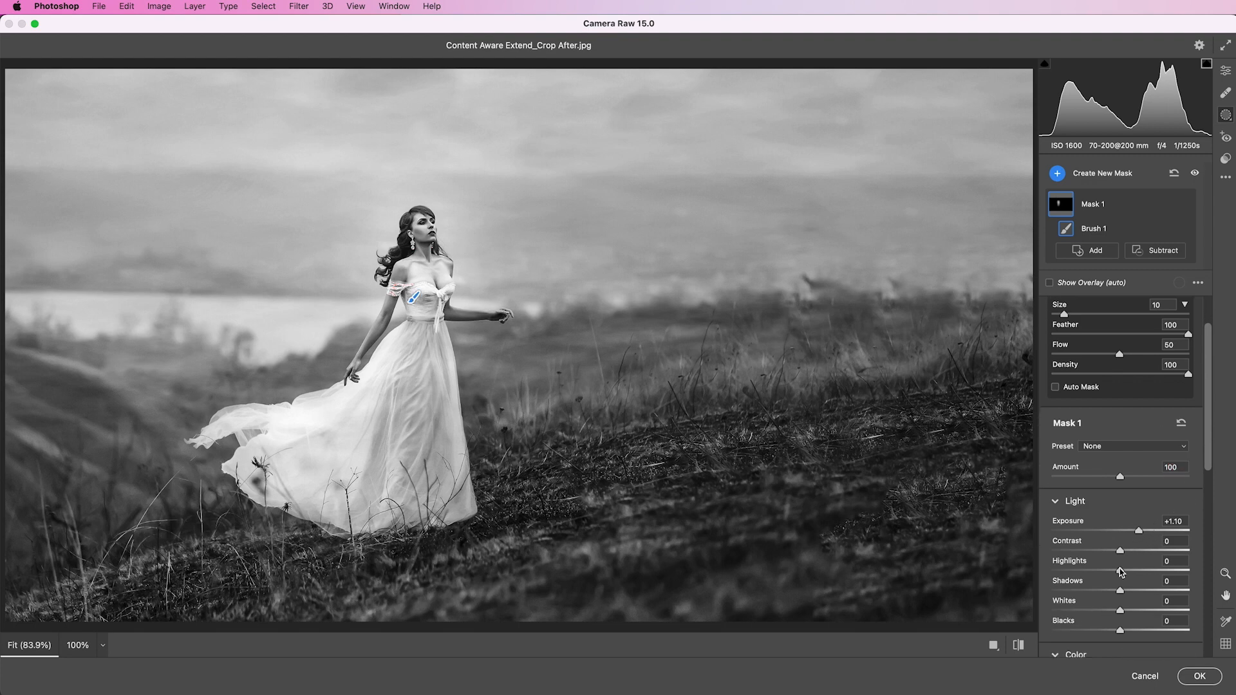
Step: Set Highlights to -33 and Shadows to +92 on the woman's brush mask
left_click_drag(1118, 570, 1093, 575)
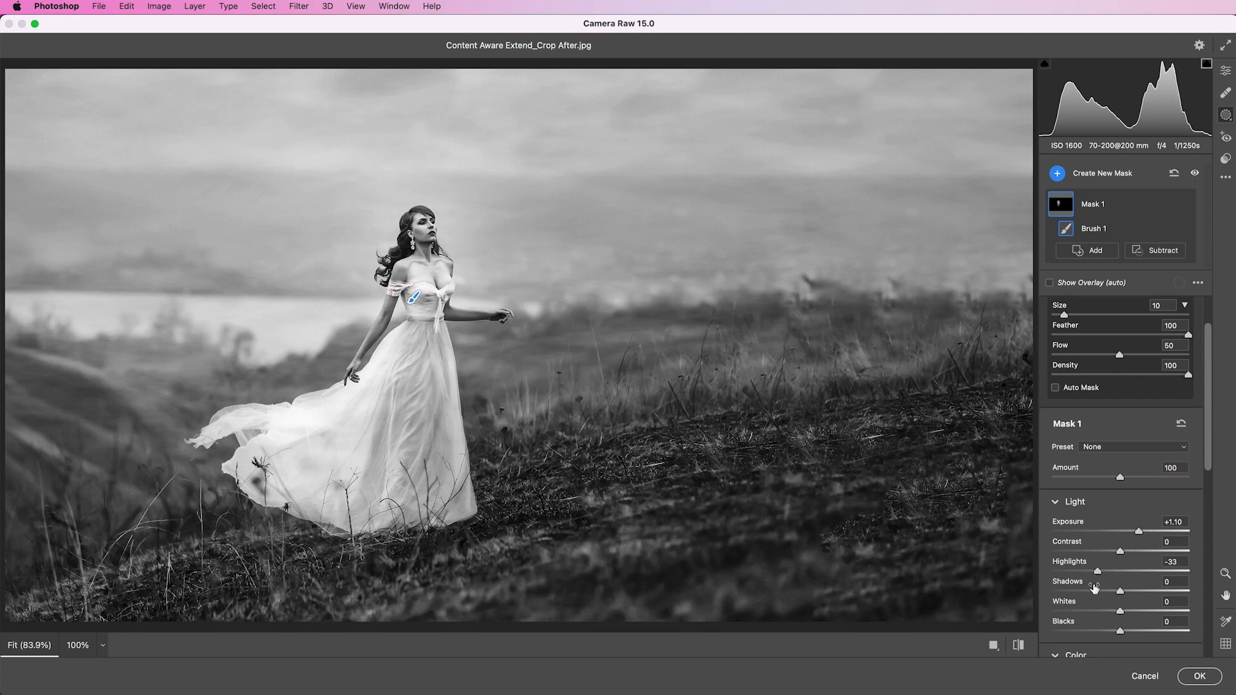
left_click_drag(1185, 592, 1183, 591)
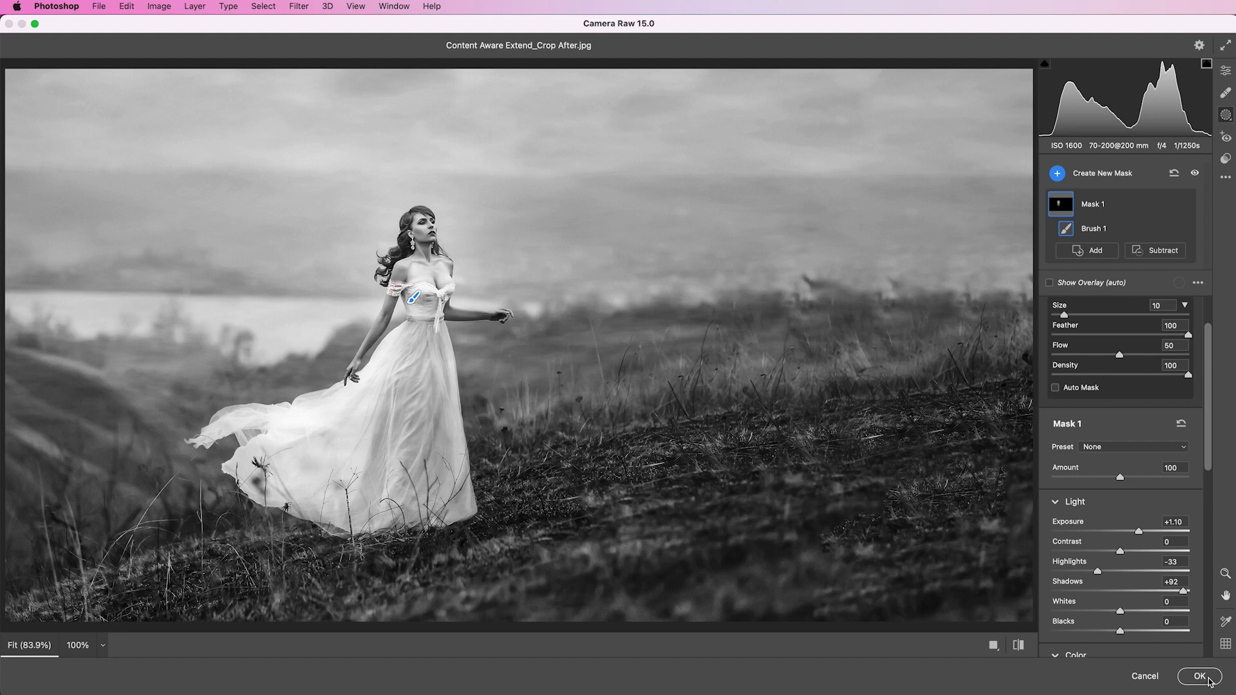
scroll(1152, 523, "down", 5)
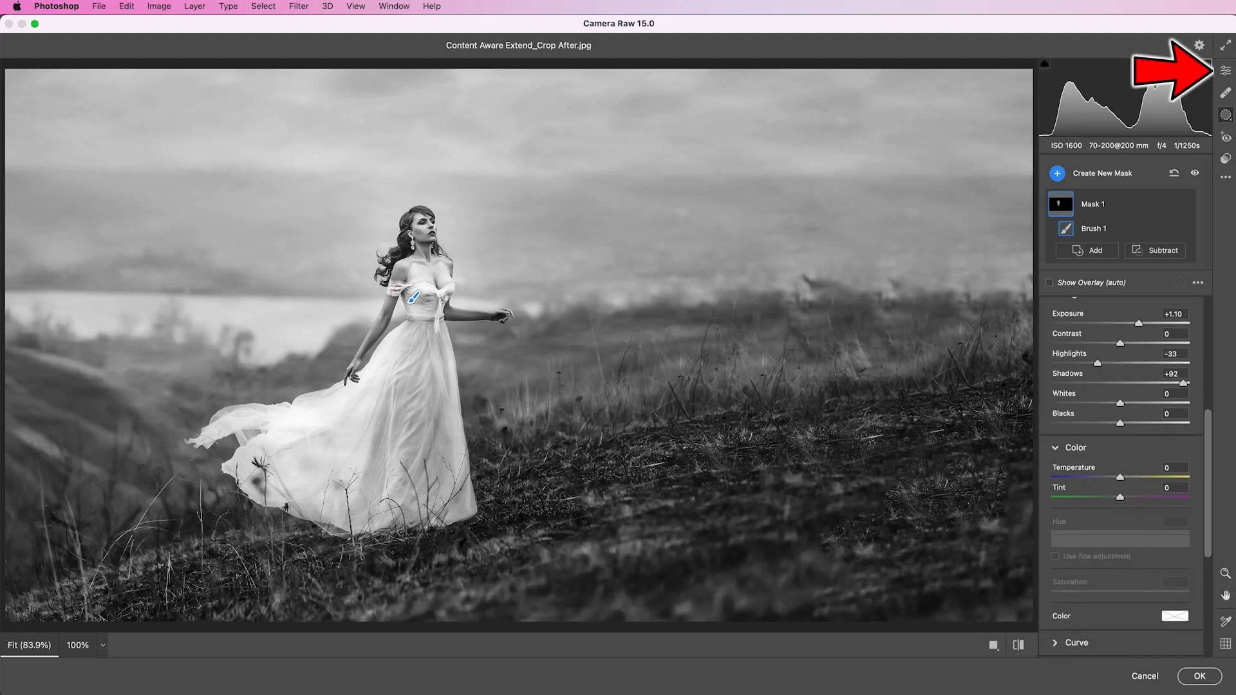
Step: Darken the photo's edges with a negative vignette in Camera Raw and compare the resulting black-and-white layer with the color original
left_click(1225, 69)
scroll(1183, 440, "down", 3)
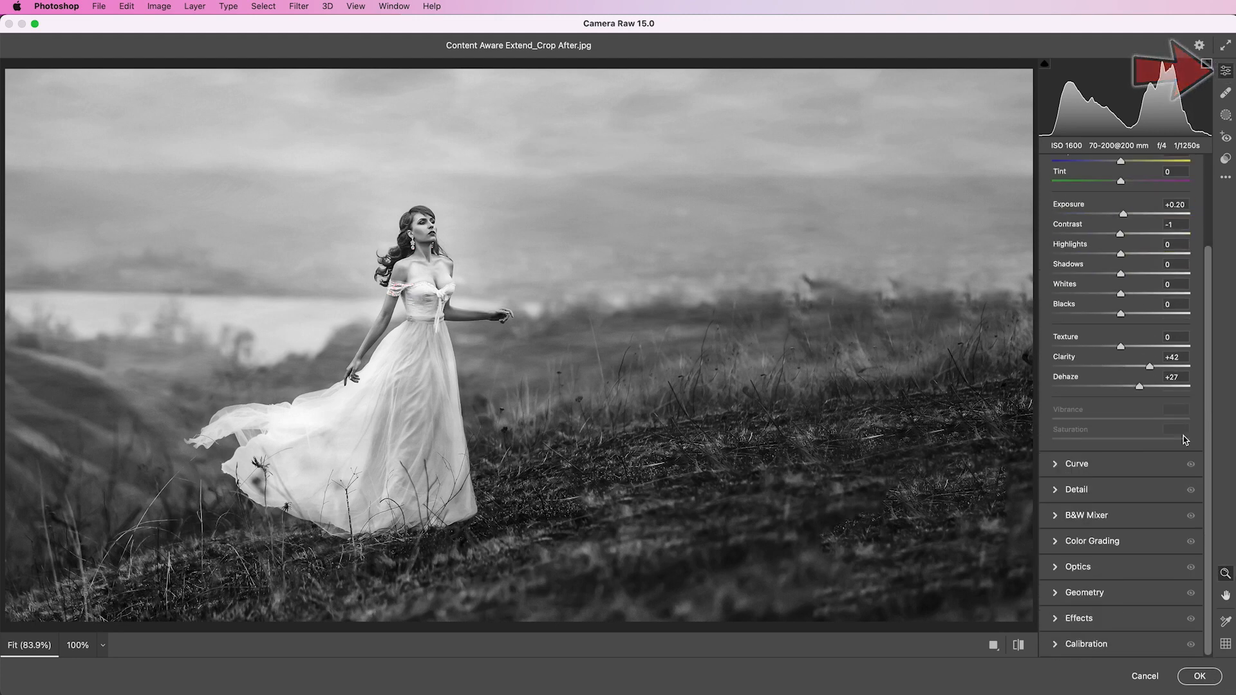
left_click(1058, 619)
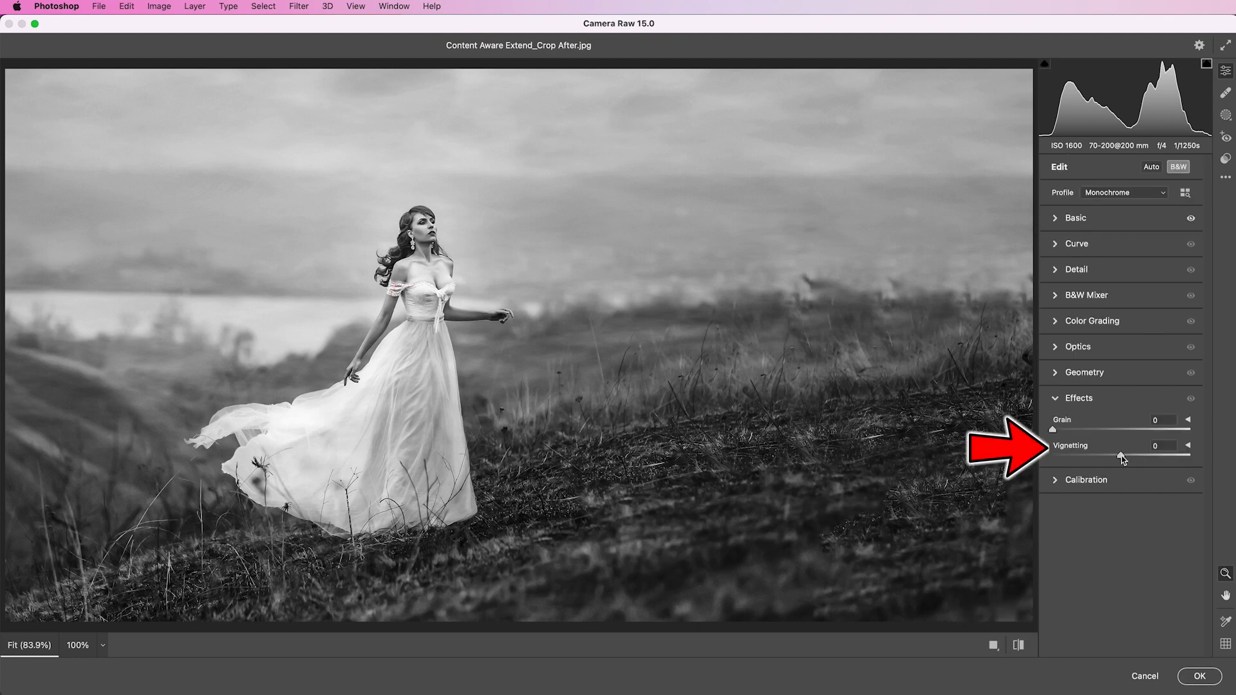
left_click_drag(1120, 457, 1100, 457)
left_click(1199, 677)
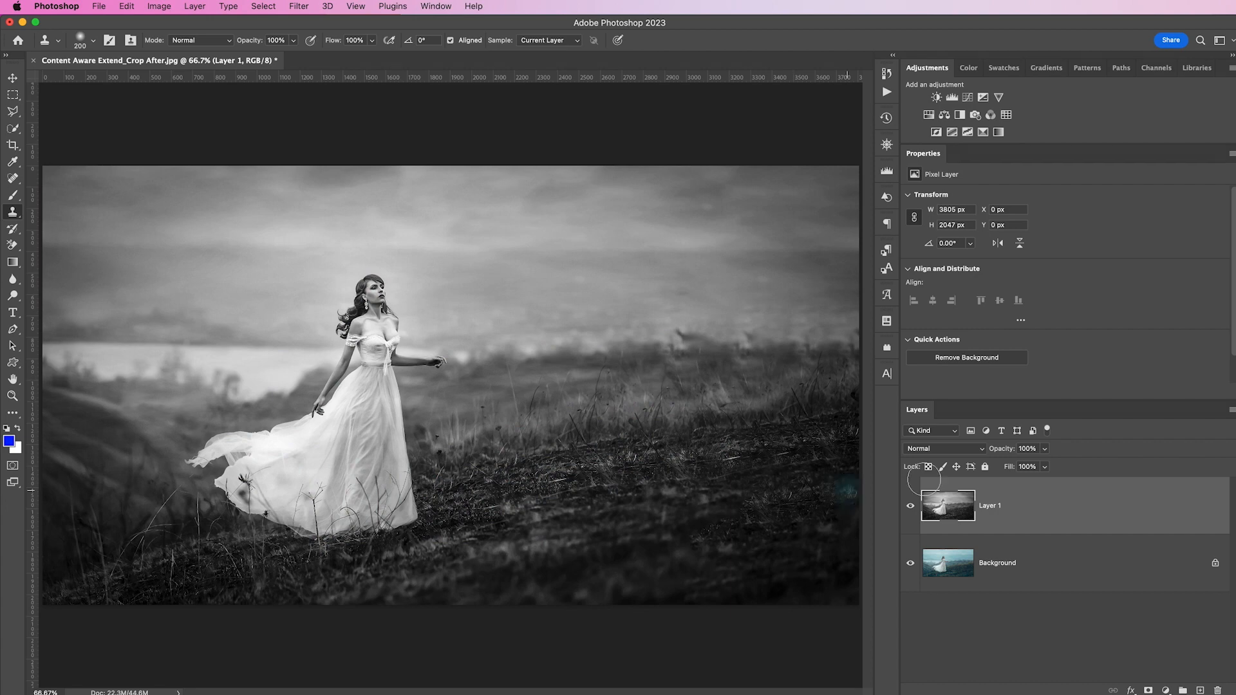
left_click(909, 506)
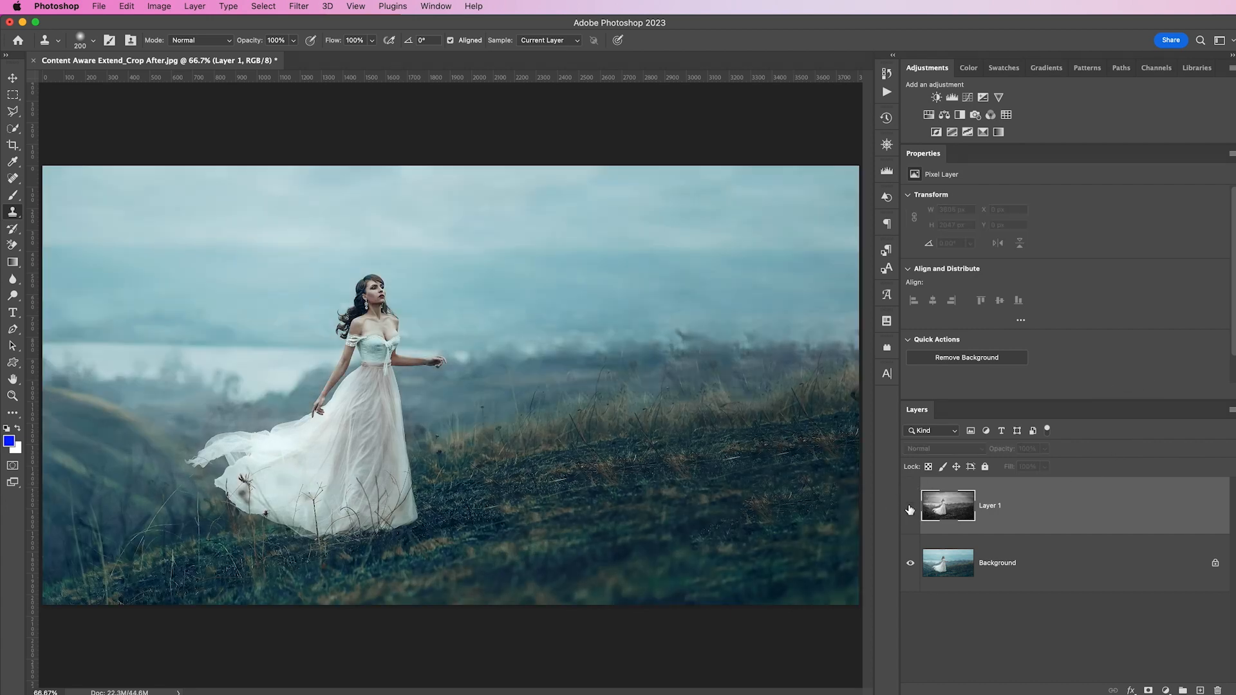
left_click(909, 508)
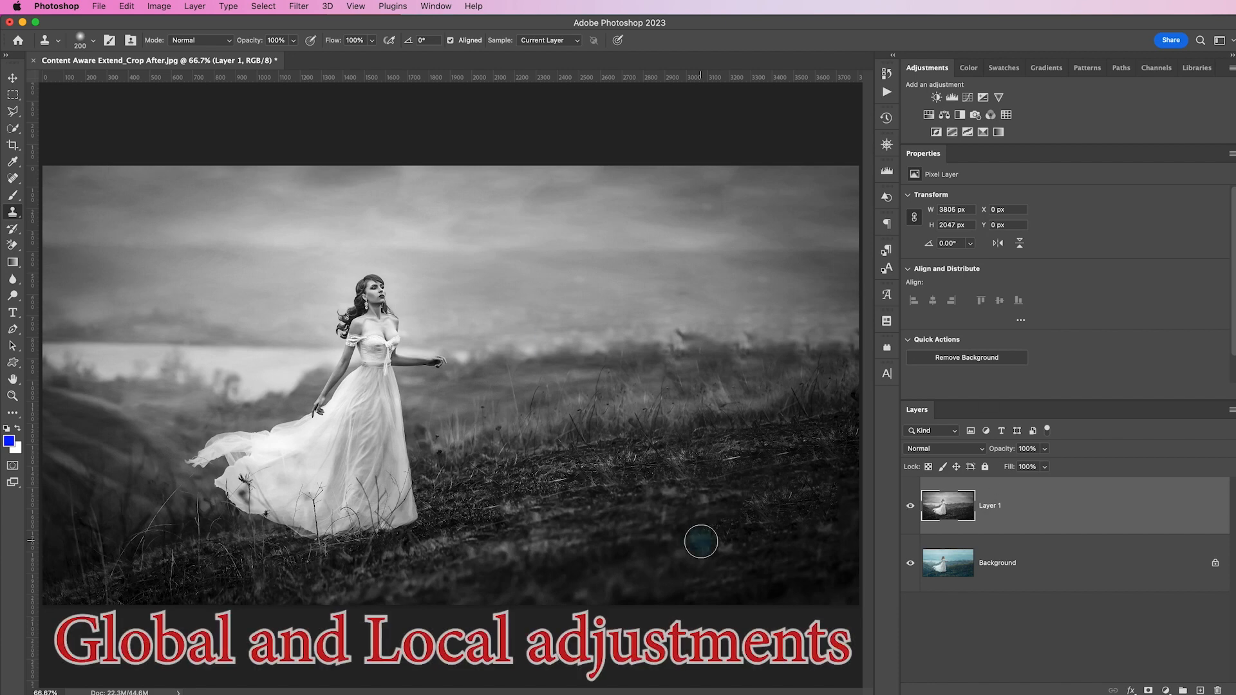
Step: Crop the photo to about 3455 by 1888 px by trimming its left and bottom edges
key("c")
left_click_drag(47, 383, 79, 386)
left_click_drag(449, 611, 457, 589)
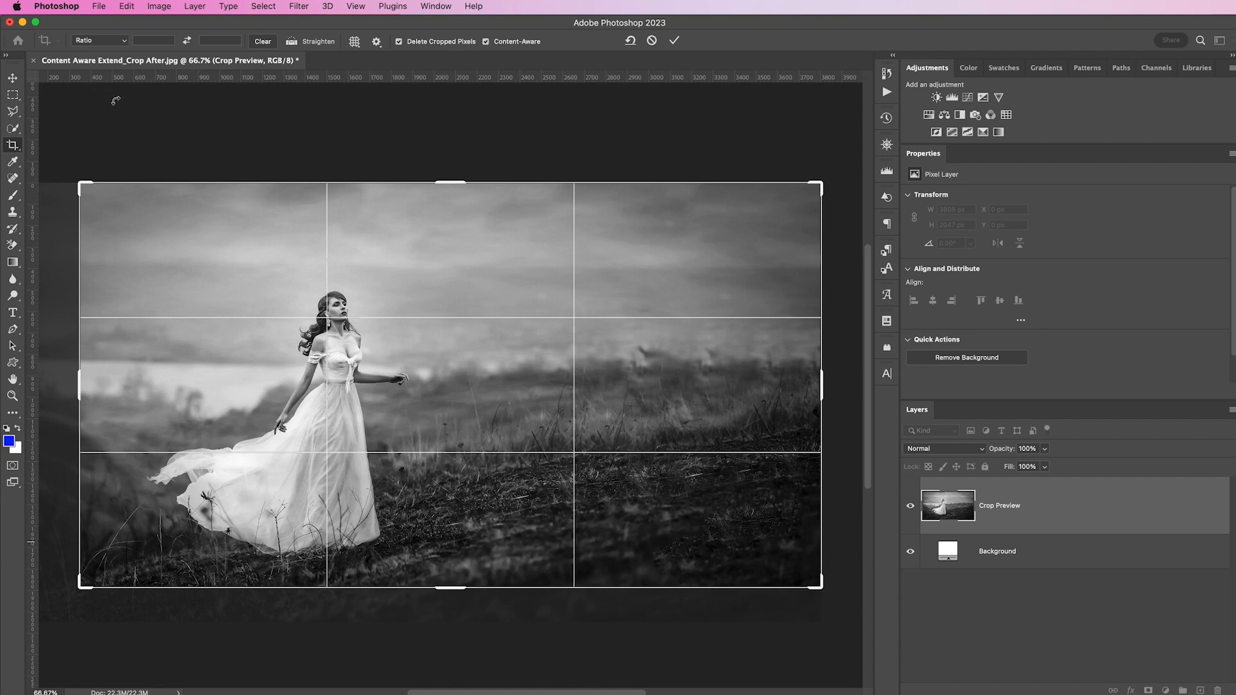
key("Return")
left_click(12, 79)
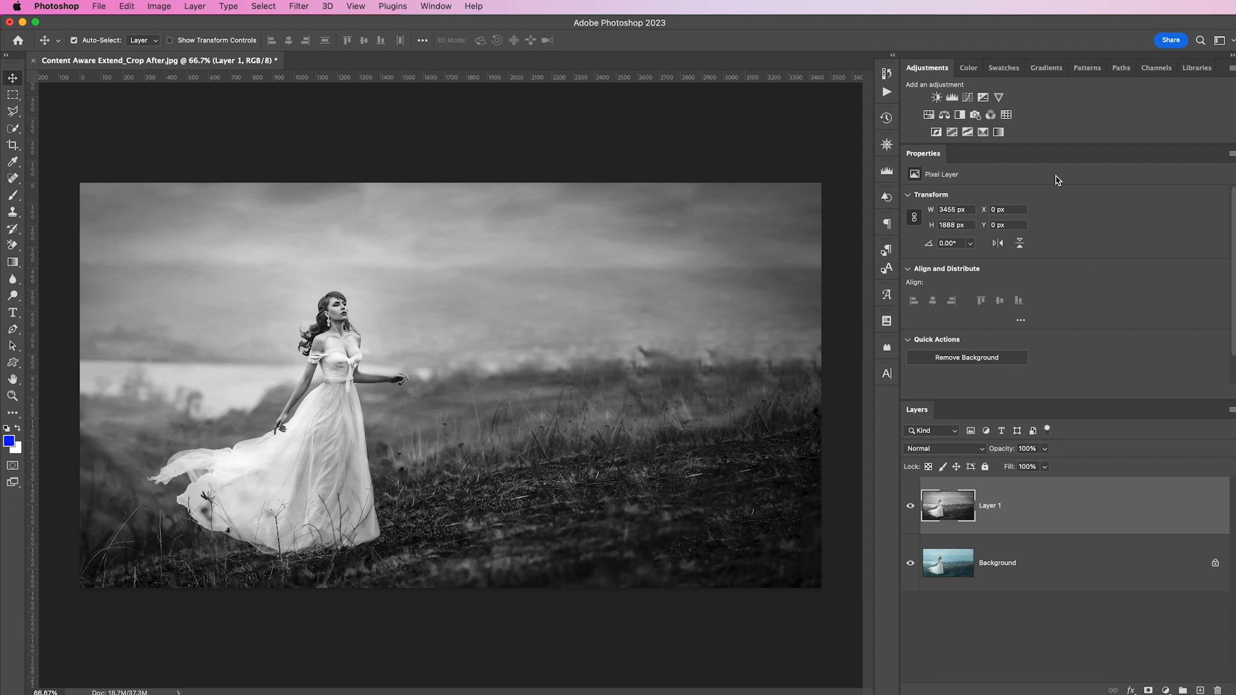
Step: Add a Color Lookup adjustment layer, try the HorrorBlue.3DL LUT and switch it to FoggyNight.3DL
left_click(1006, 114)
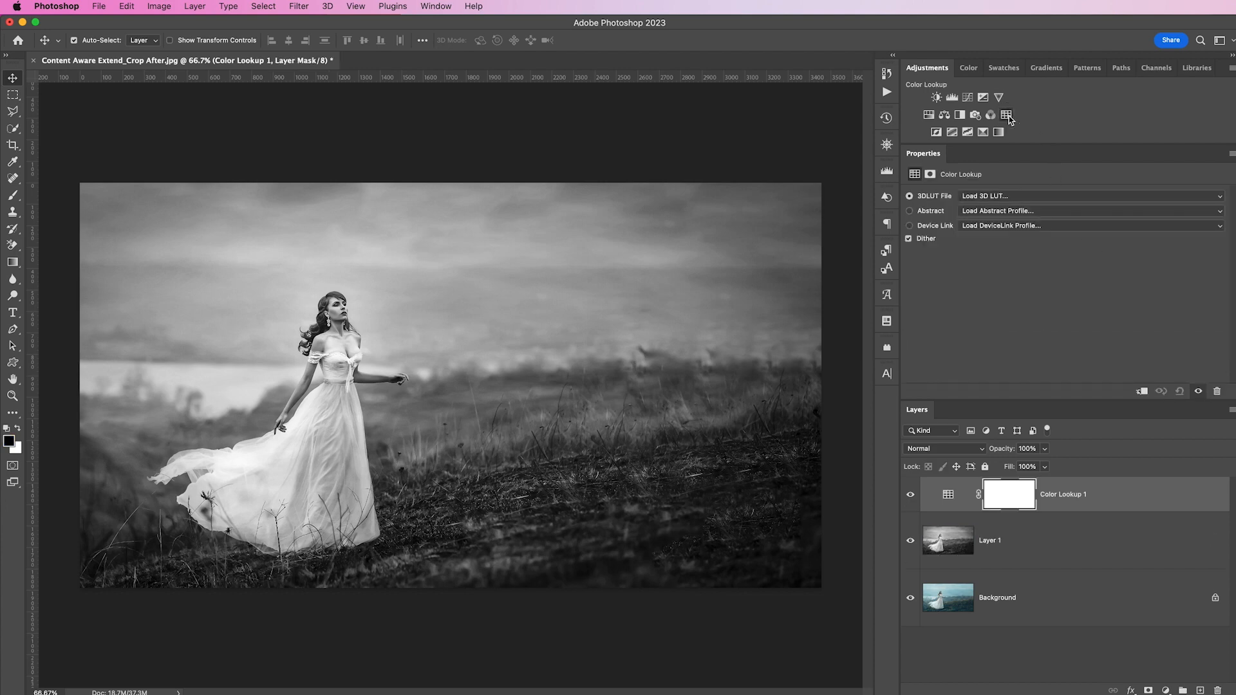
left_click(1048, 197)
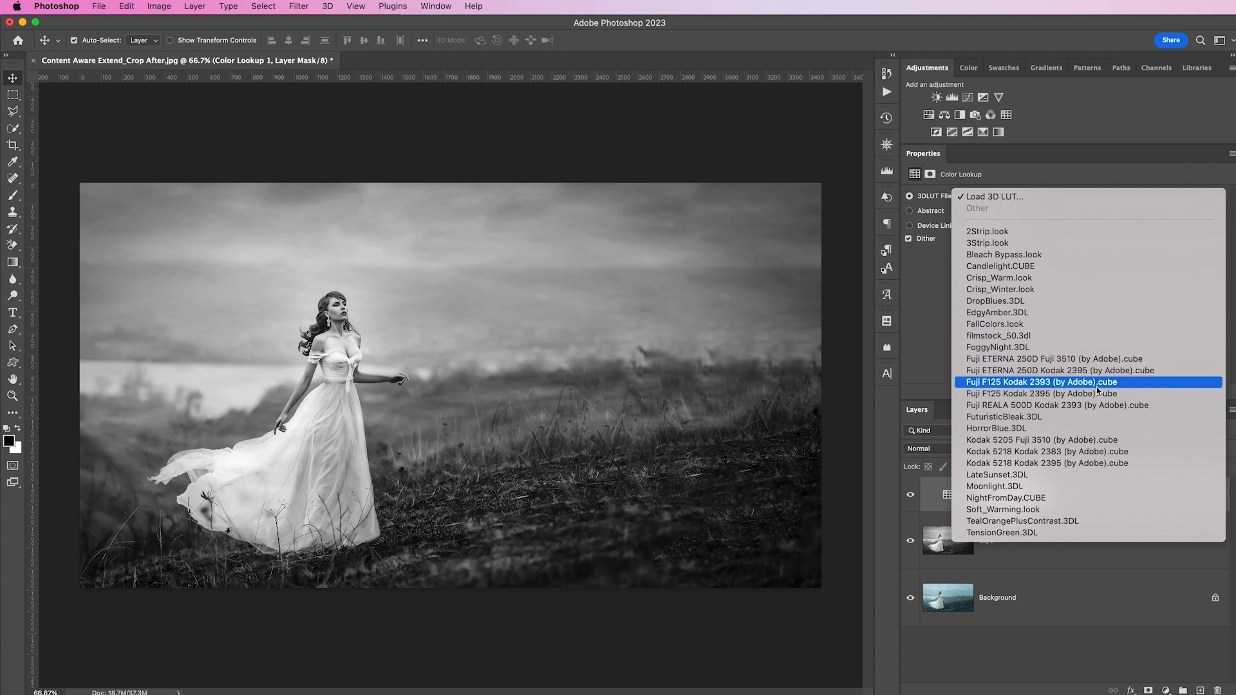
left_click(1053, 429)
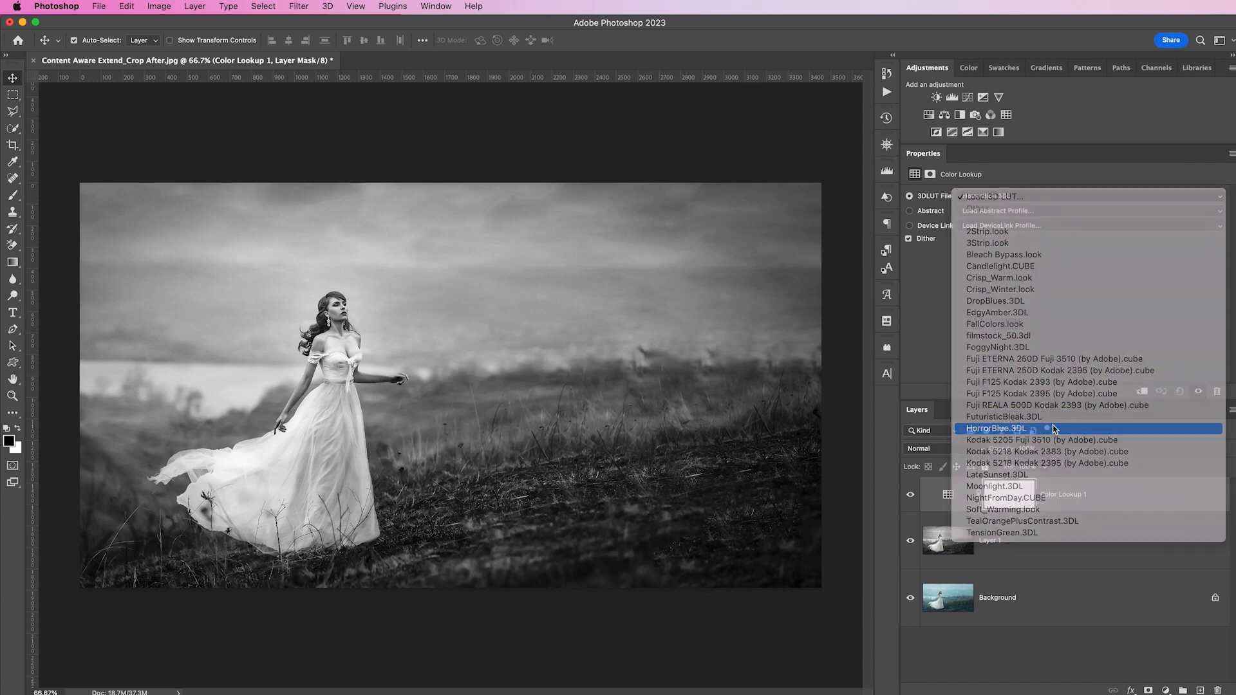
left_click(1050, 197)
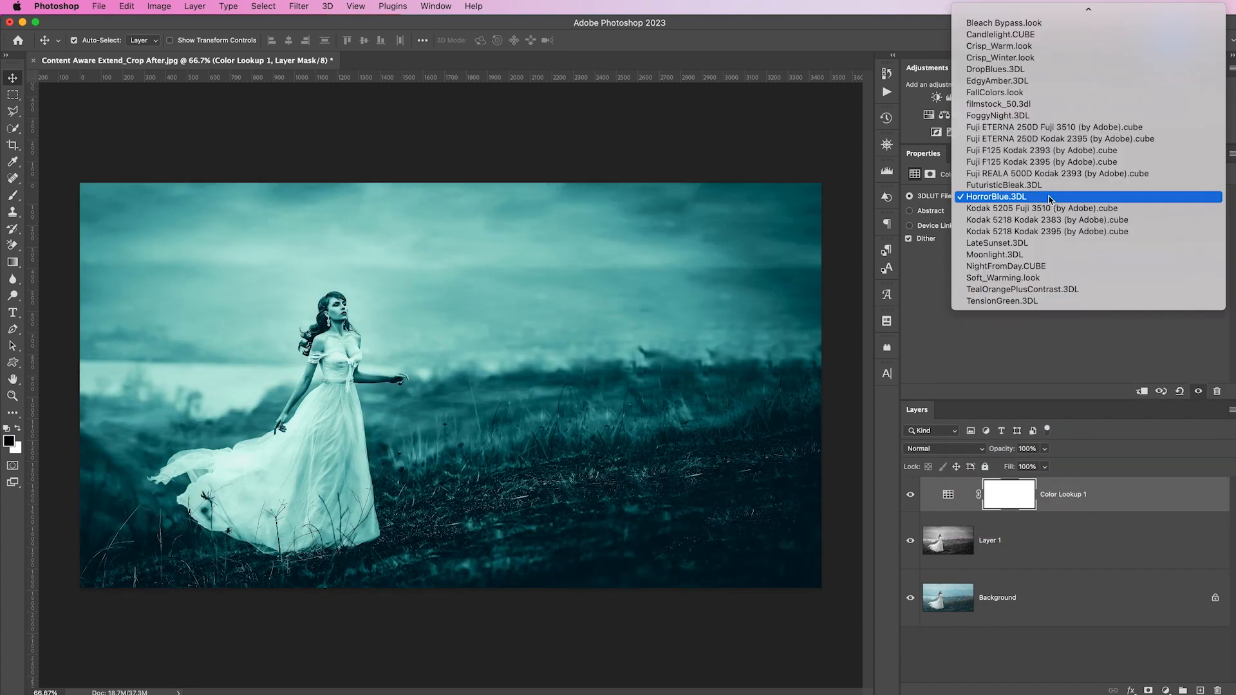
left_click(1049, 116)
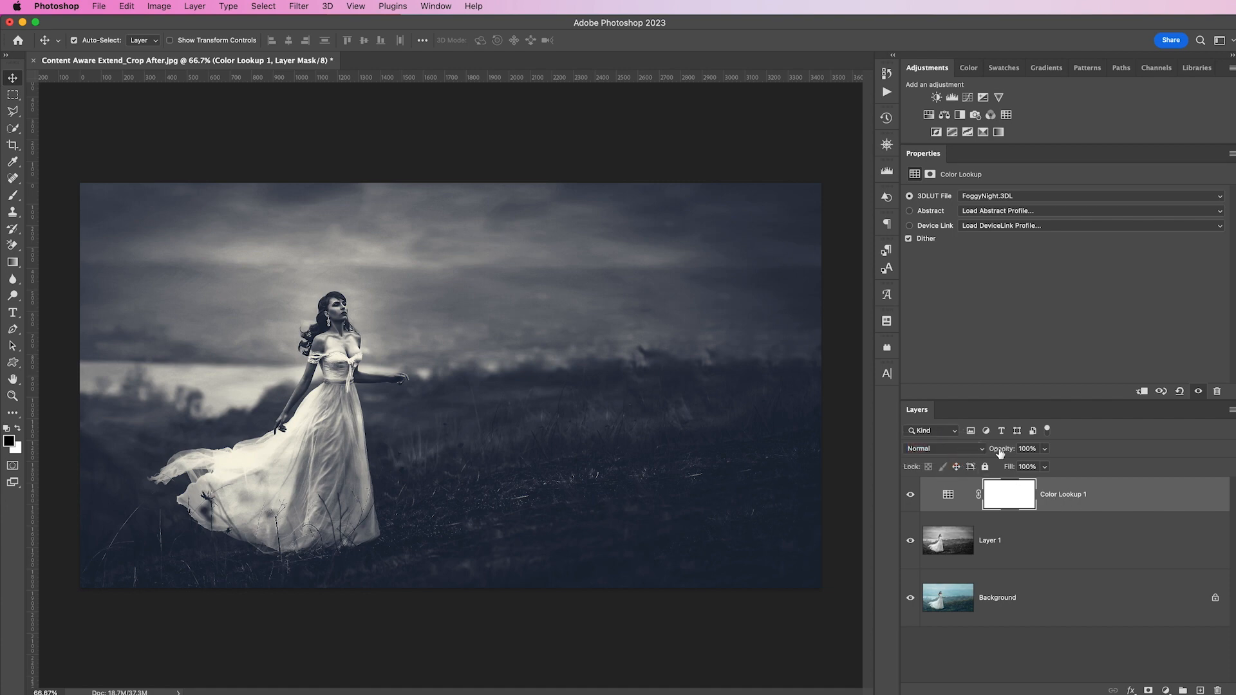
Step: Browse the blend modes for the Color Lookup layer, keep Normal and reduce the layer's opacity to 5%
left_click(969, 449)
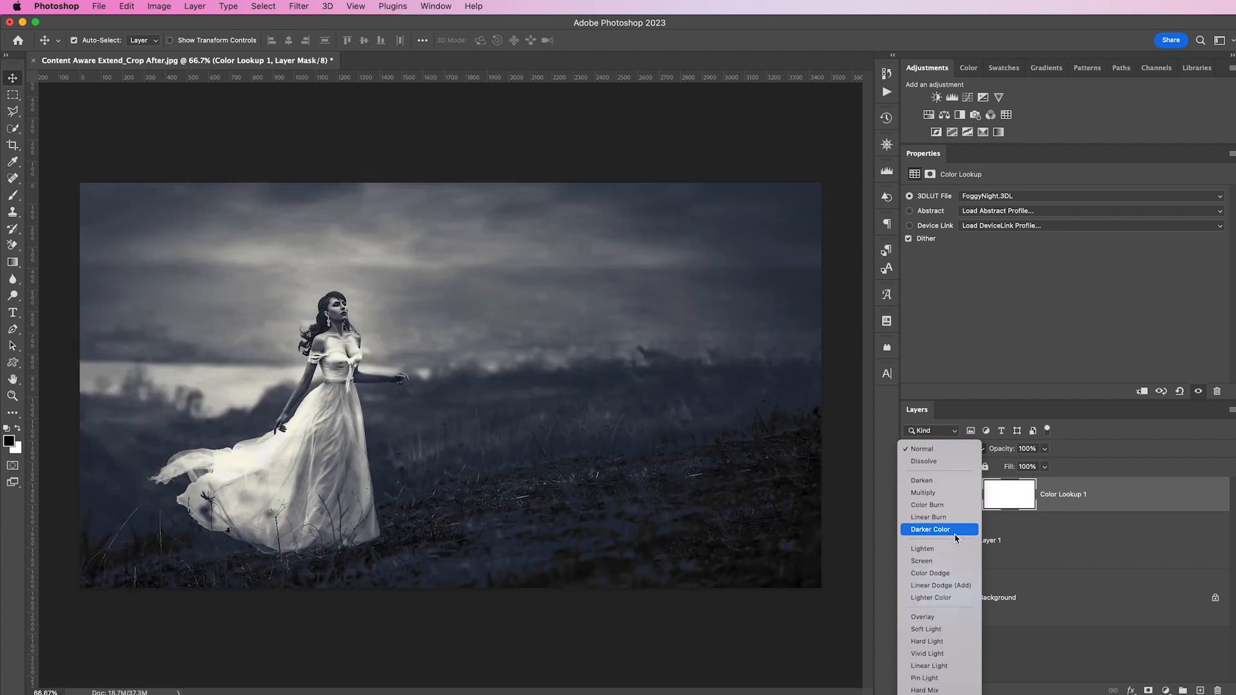
left_click(953, 454)
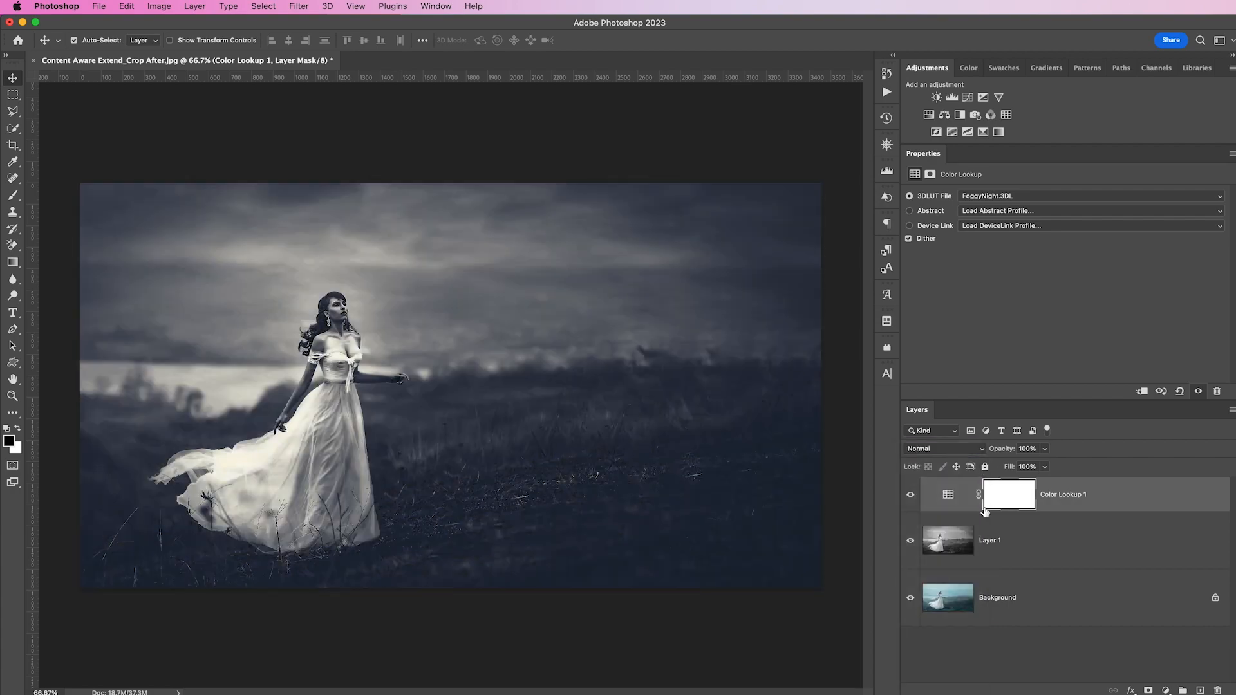
mouse_move(1001, 449)
left_mouse_down()
mouse_move(949, 454)
mouse_move(999, 453)
left_mouse_up()
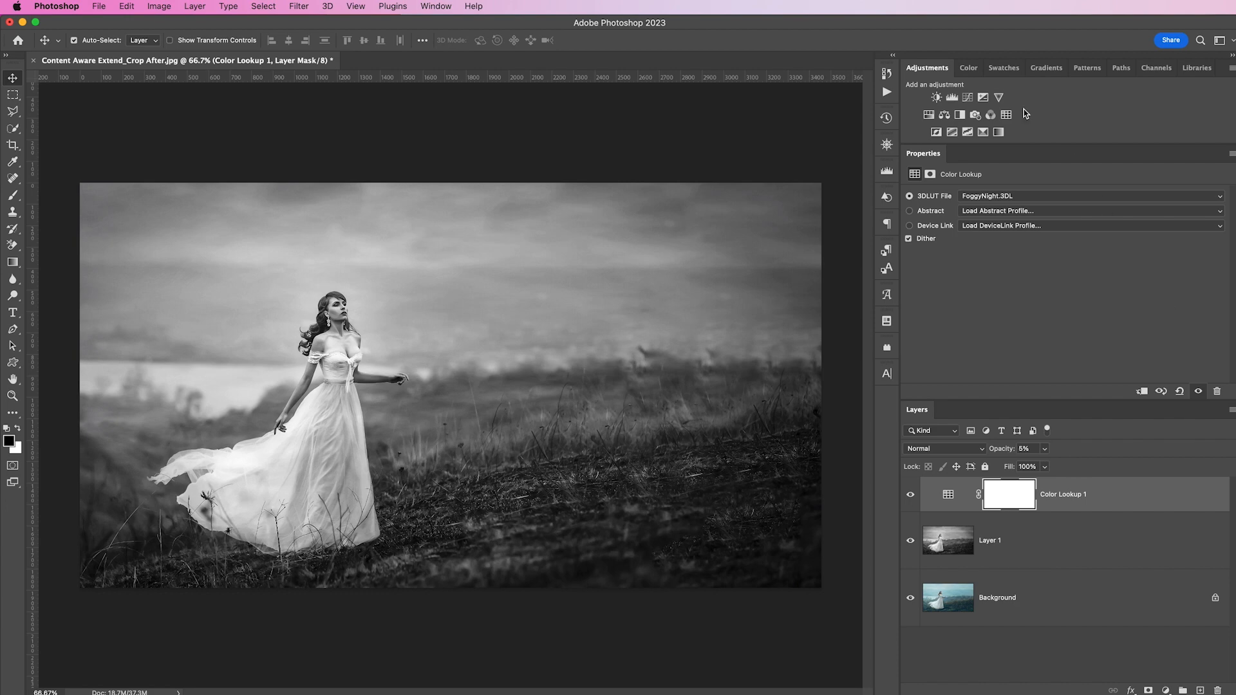
Step: Add a Color Balance adjustment layer and shift the Midtones to +35 blue and the Shadows to +41 blue
left_click(944, 114)
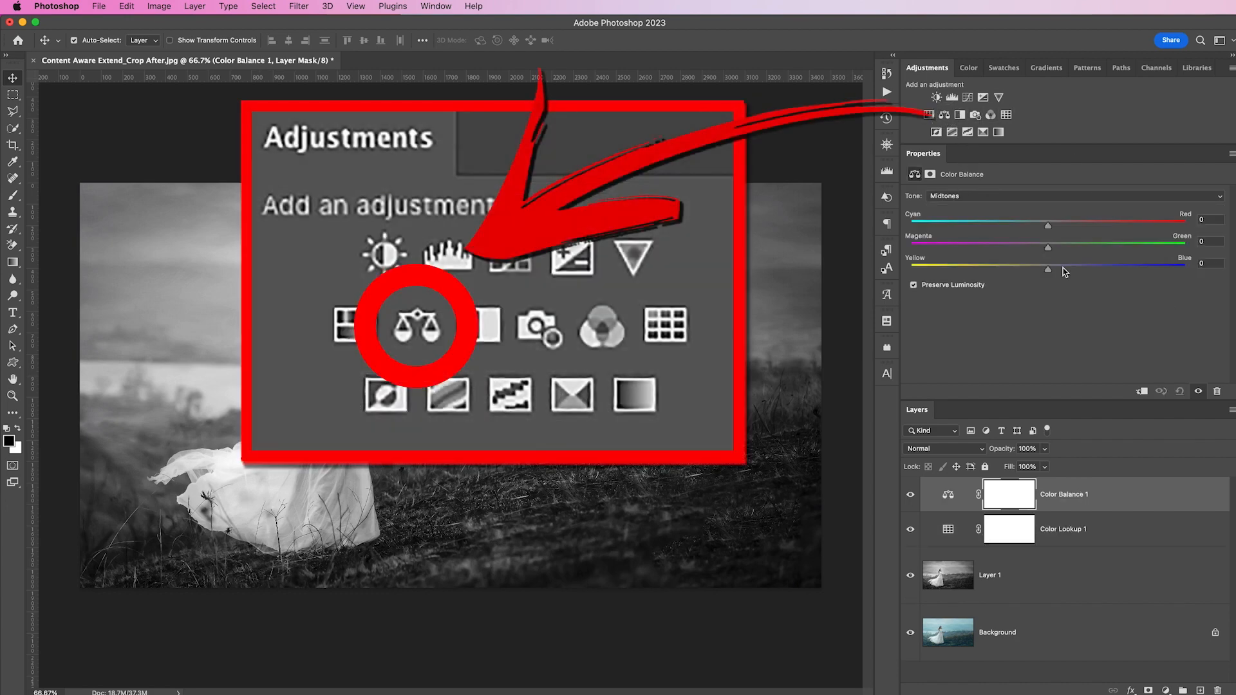
left_click_drag(1049, 270, 1095, 269)
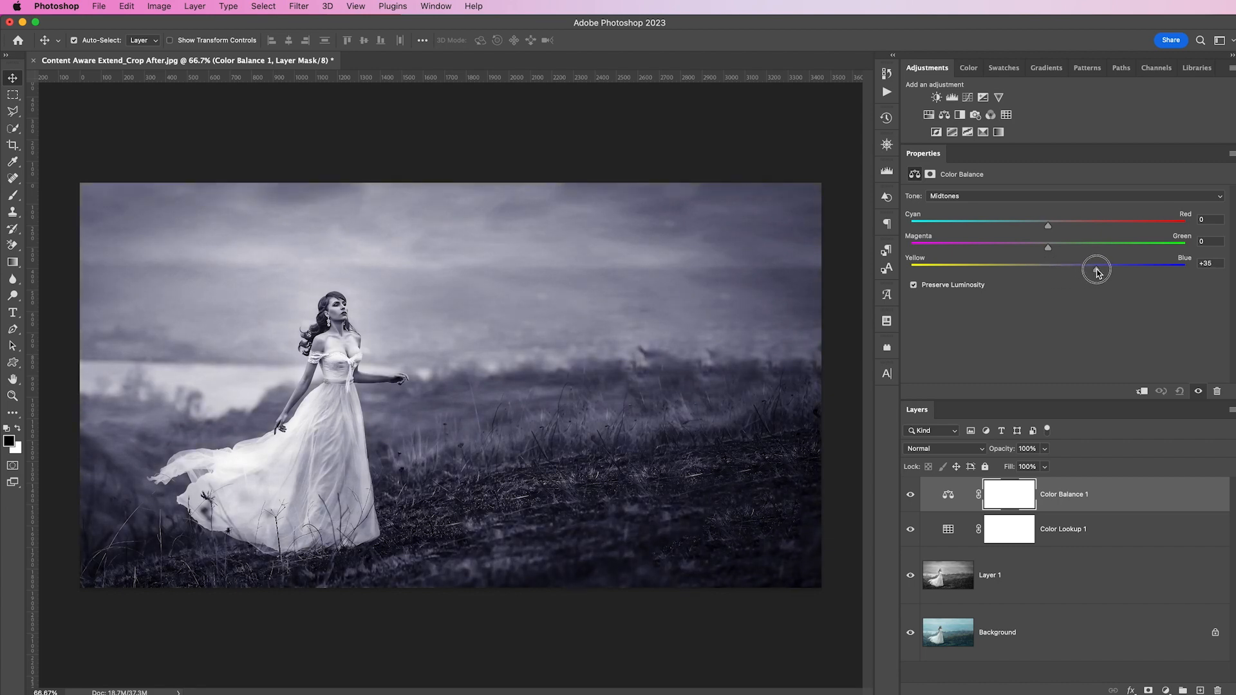
left_click(1030, 196)
left_click(1030, 183)
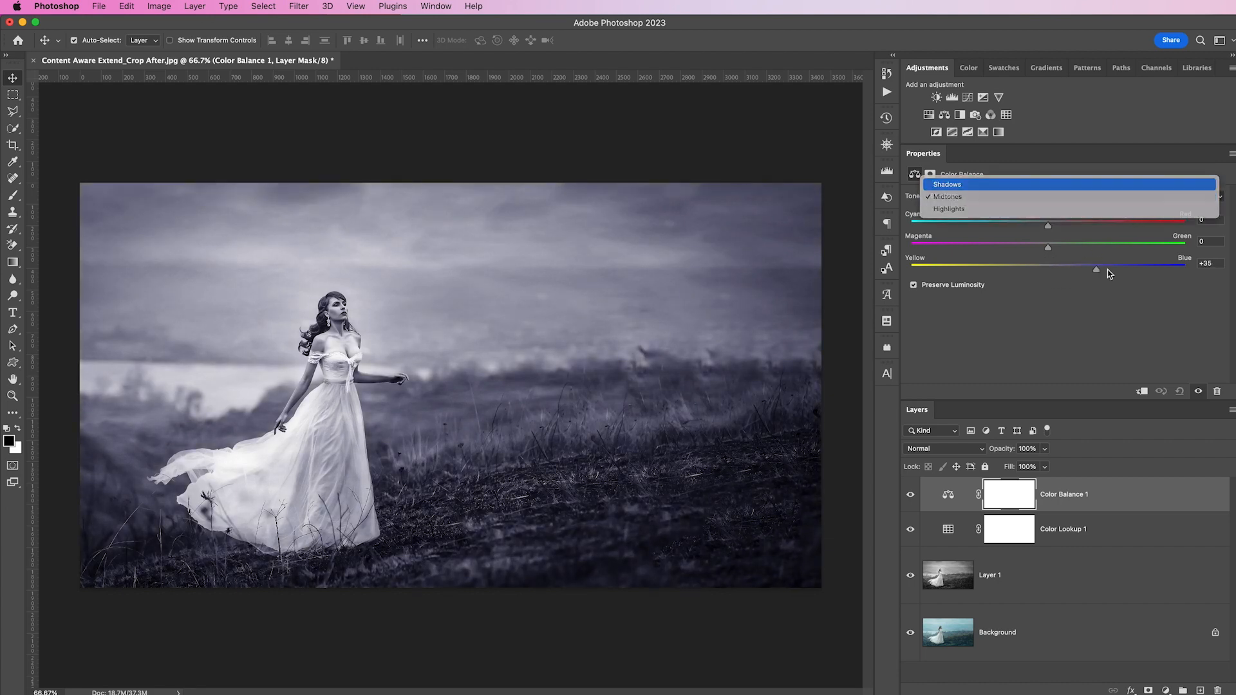
left_click_drag(1051, 271, 1104, 271)
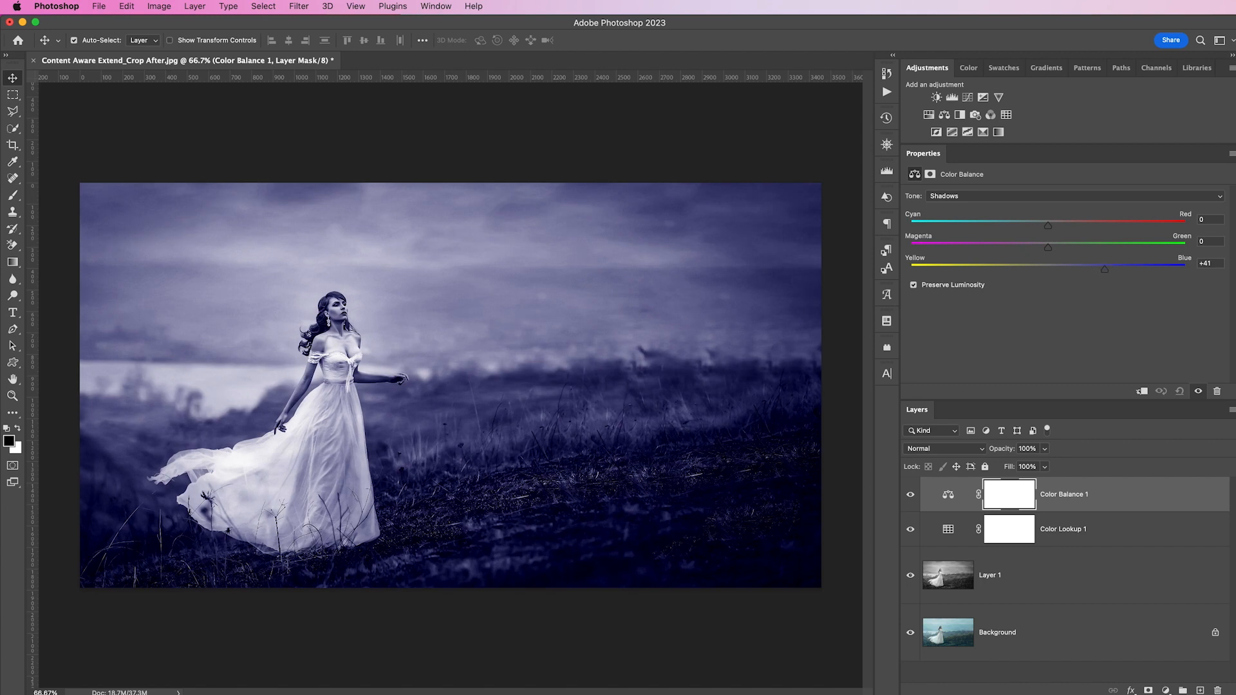
Step: Stamp the visible layers into a new layer, then set a duplicate of it to Screen and compare the photo with and without it
key("super+alt+shift+e")
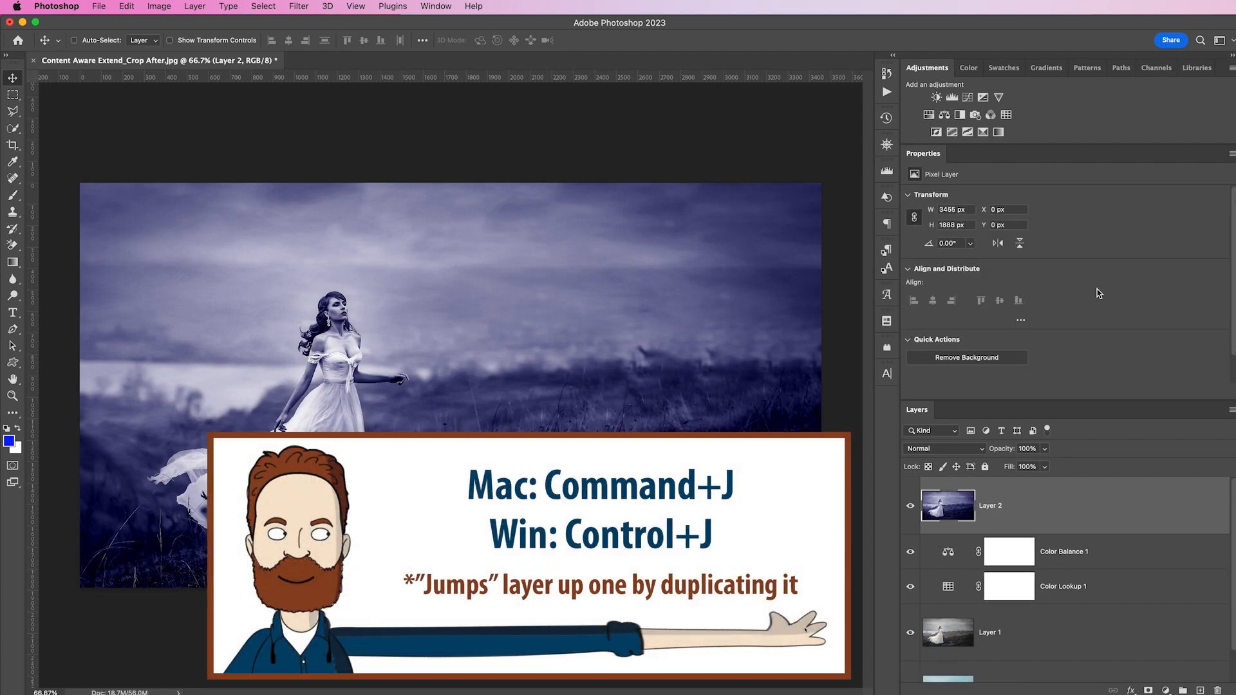
key("super+j")
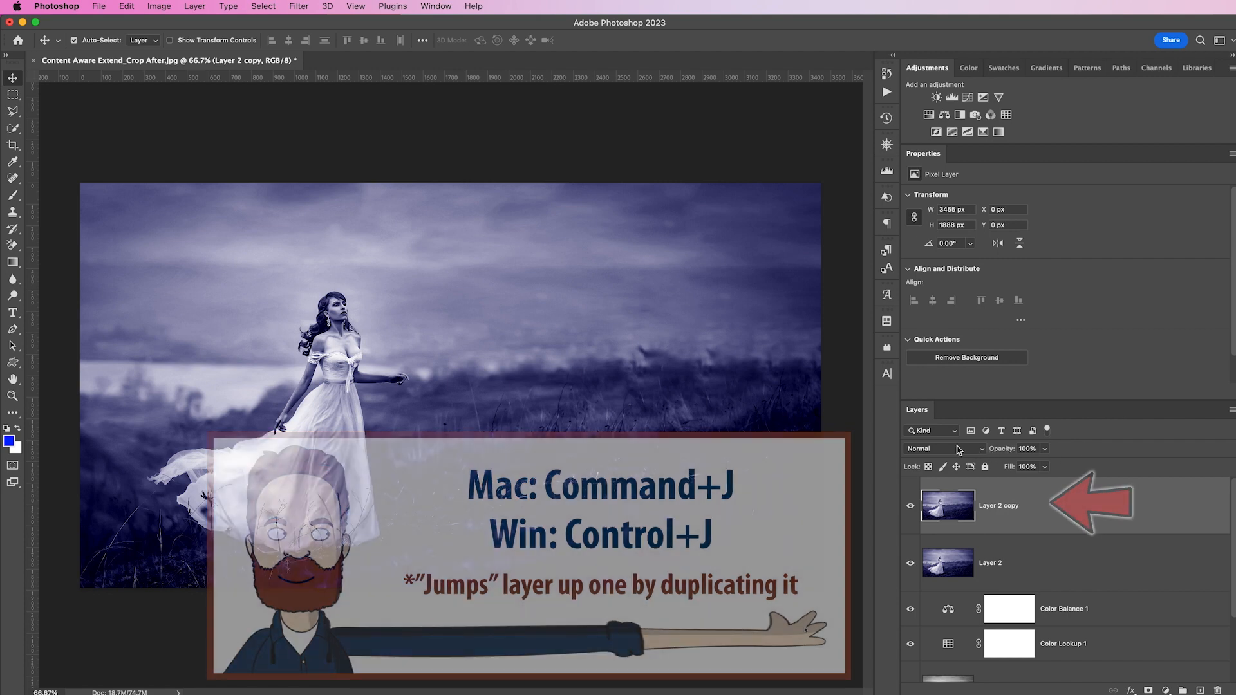
left_click(956, 449)
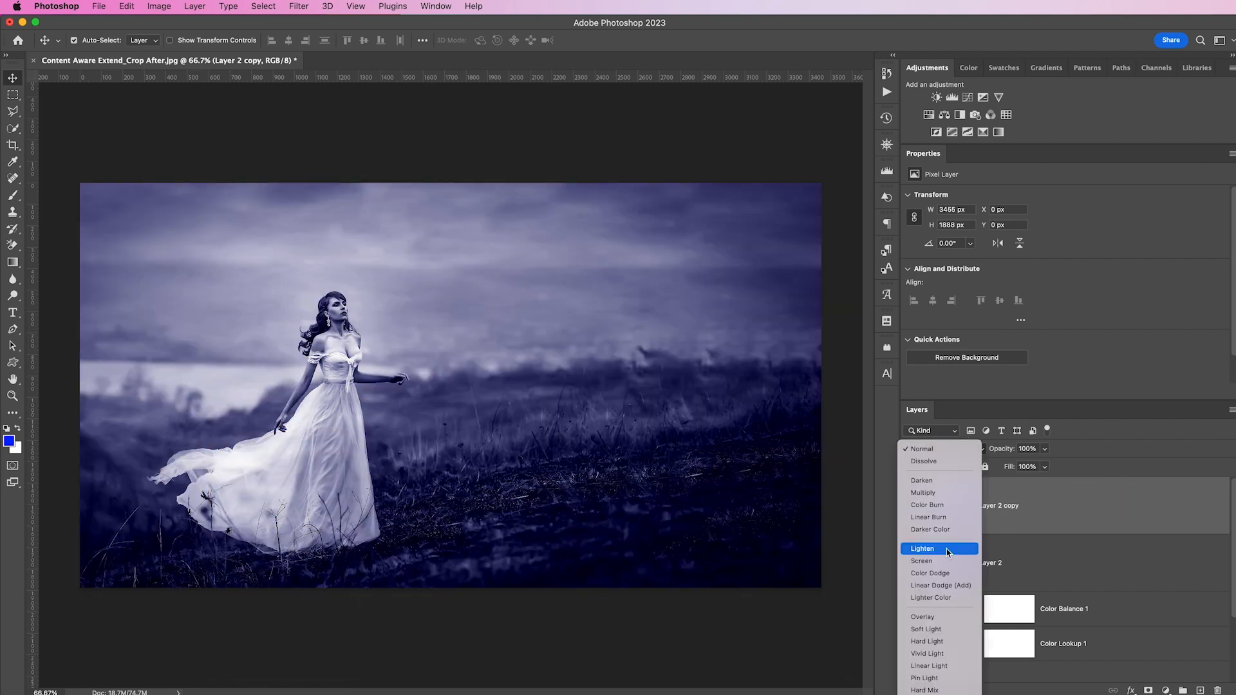
left_click(943, 561)
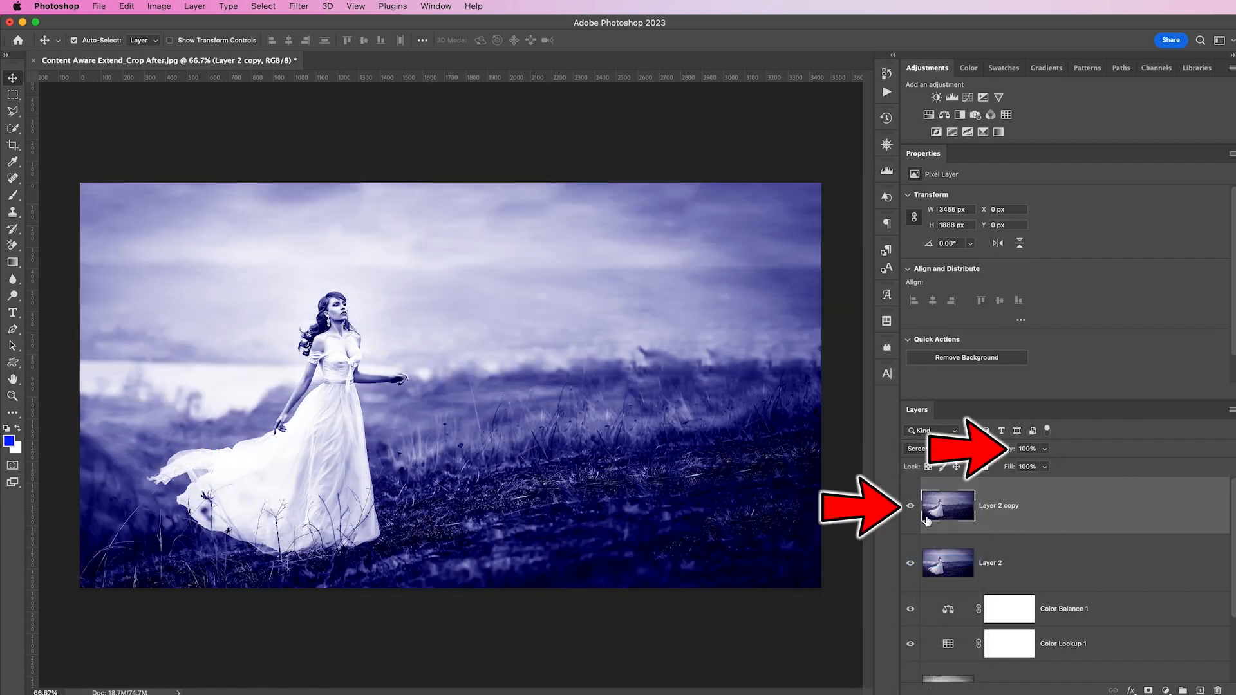
left_click(911, 508)
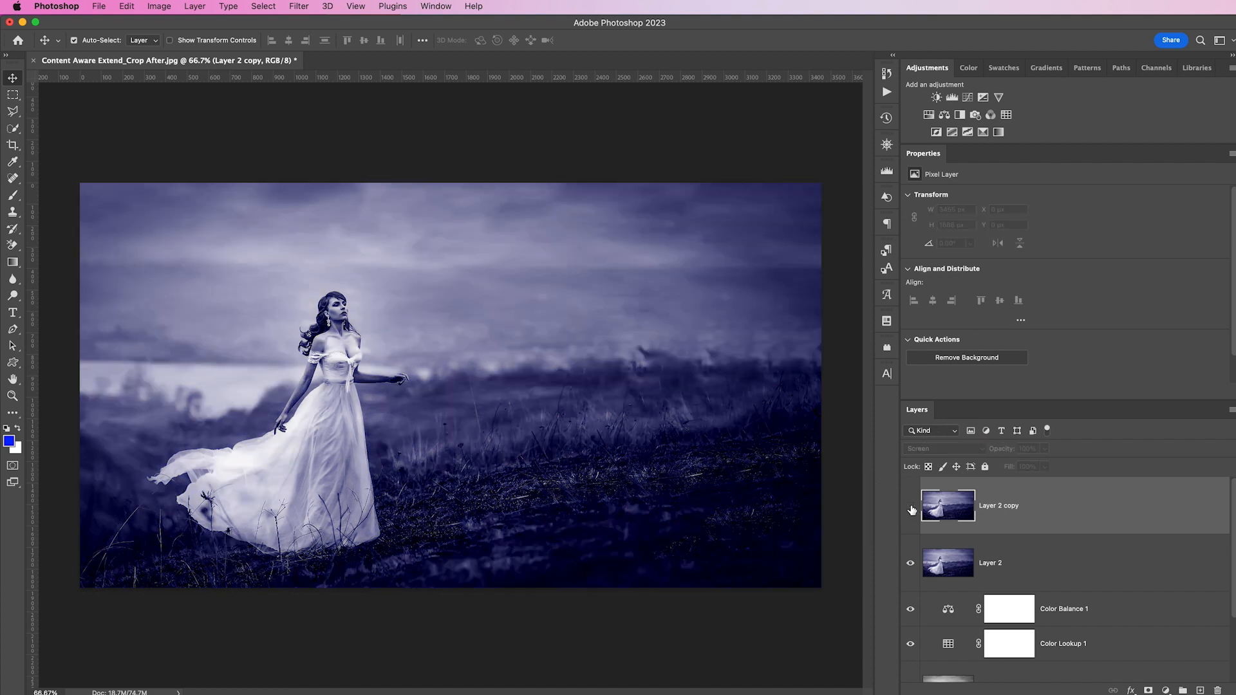
left_click(911, 508)
left_click(910, 508)
left_click(917, 511)
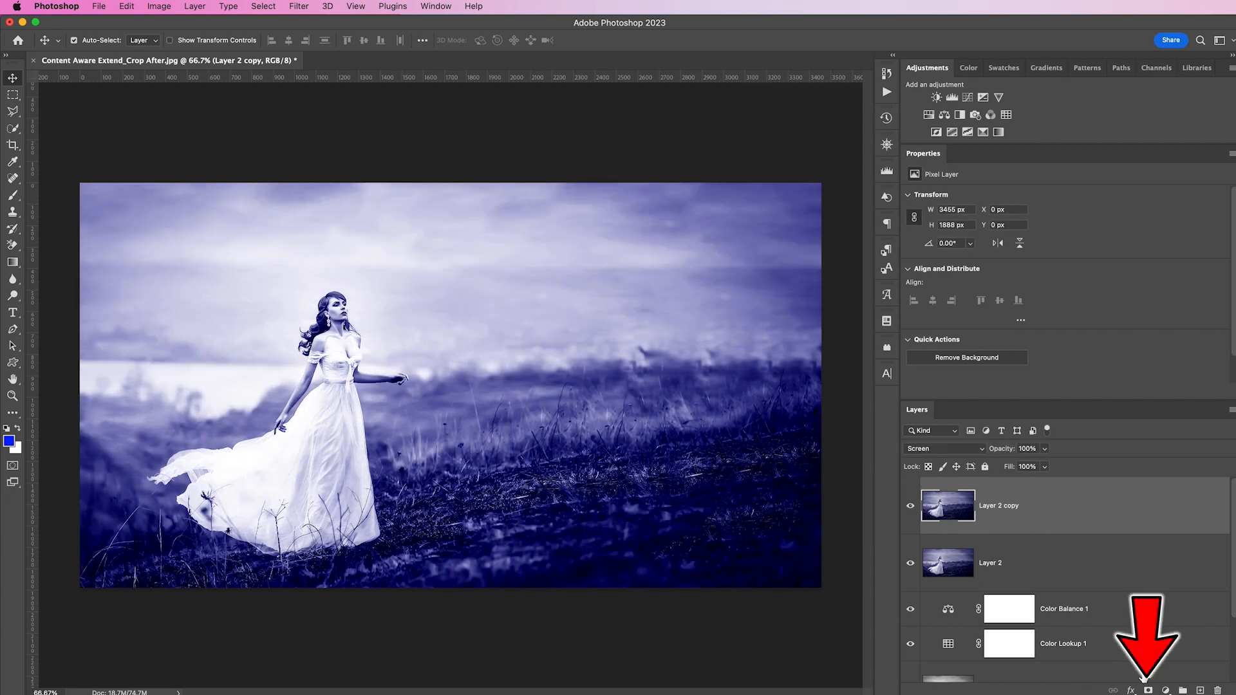
Step: Add a layer mask to the Screen layer and invert it to black
left_click(1147, 688)
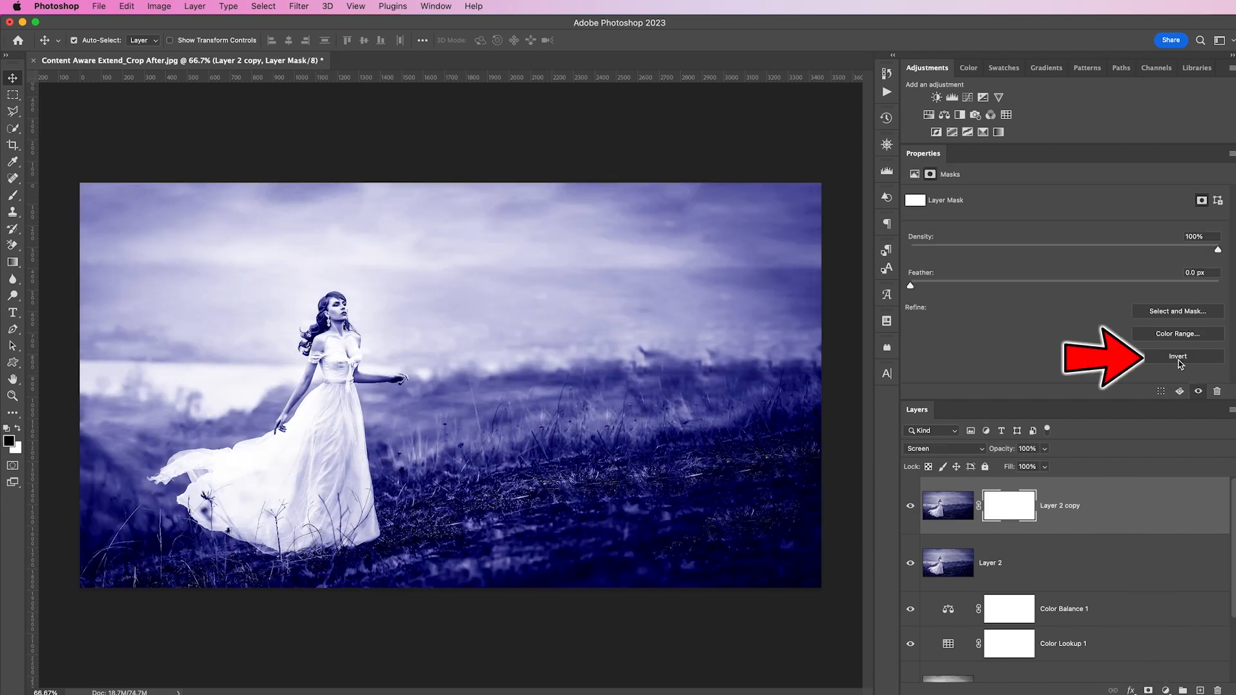
left_click(1207, 359)
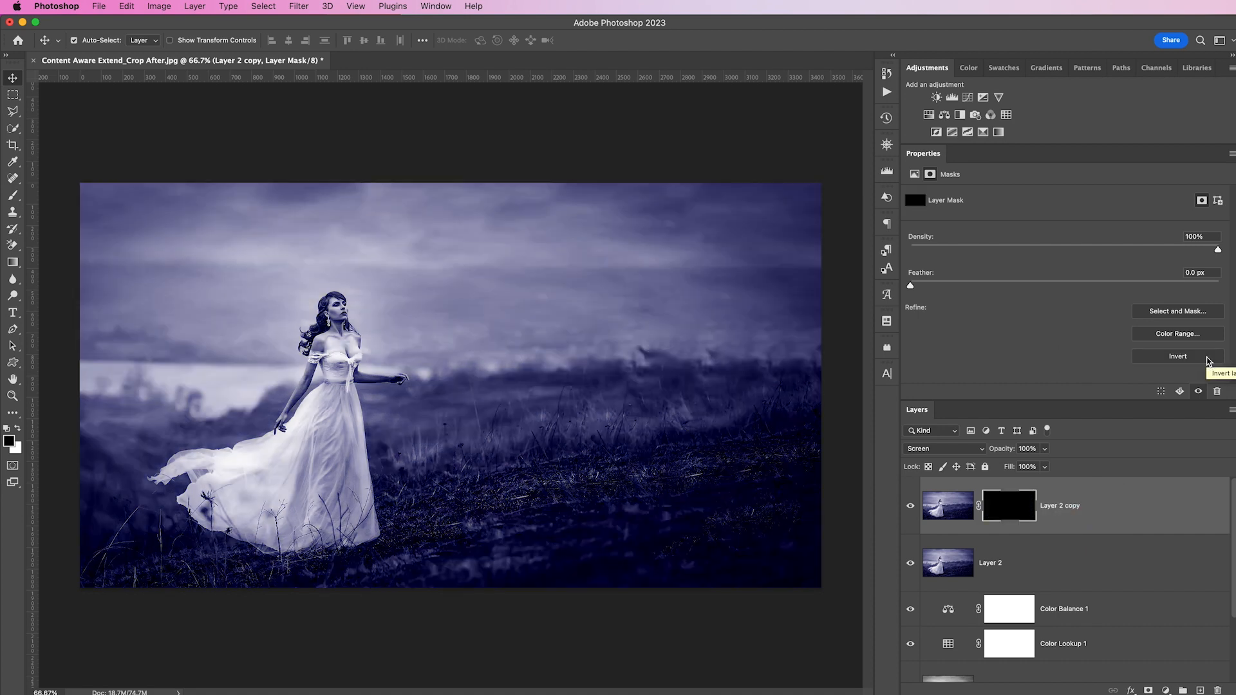
Step: Brighten the area around the woman's upper body by dabbing the mask with a white 1900 px brush at 22% opacity
key("b")
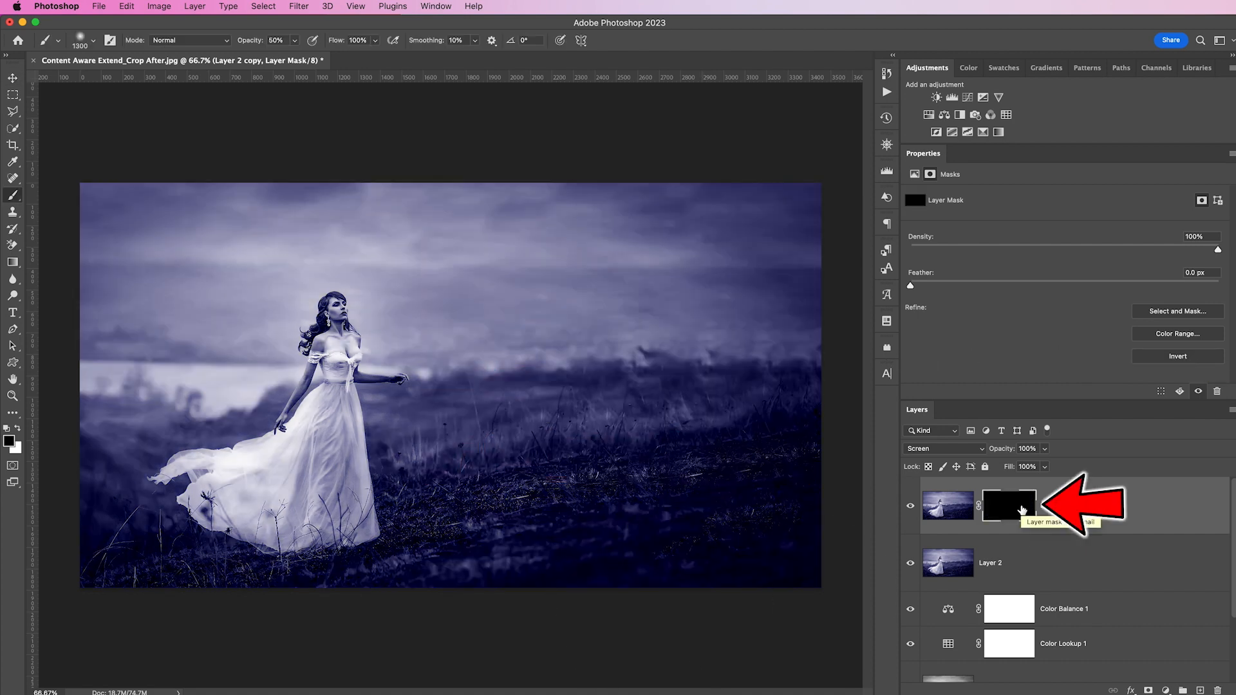
key("x")
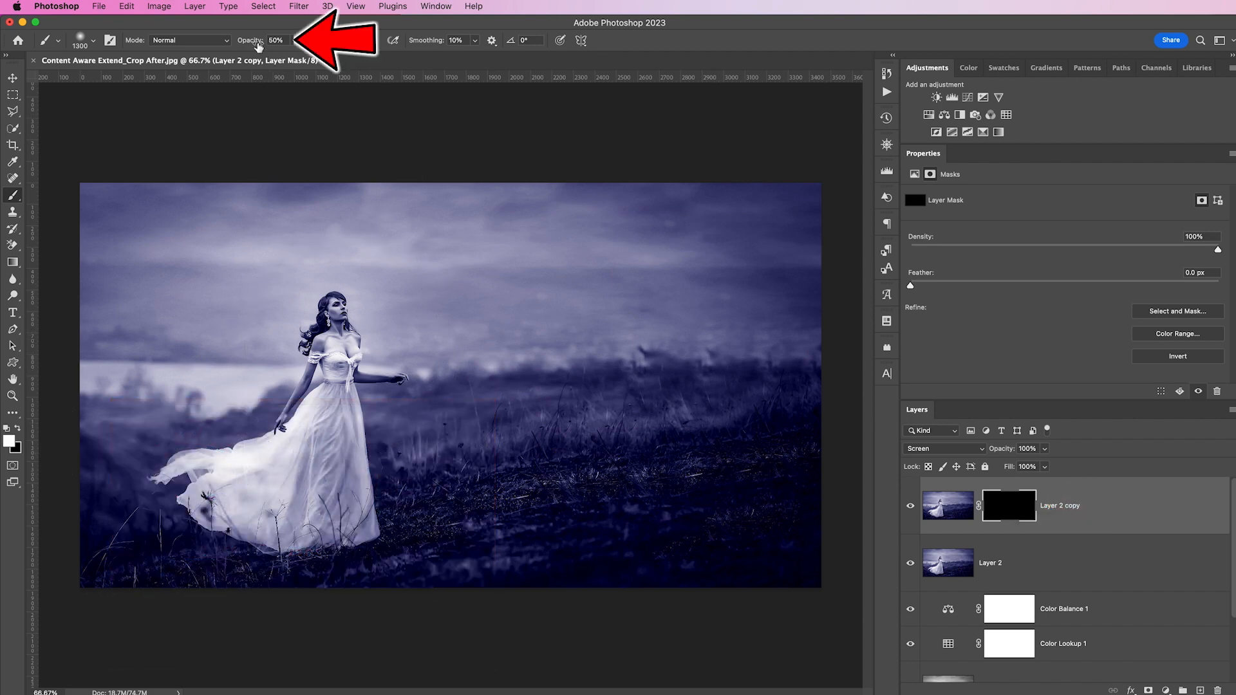
left_click_drag(258, 47, 238, 43)
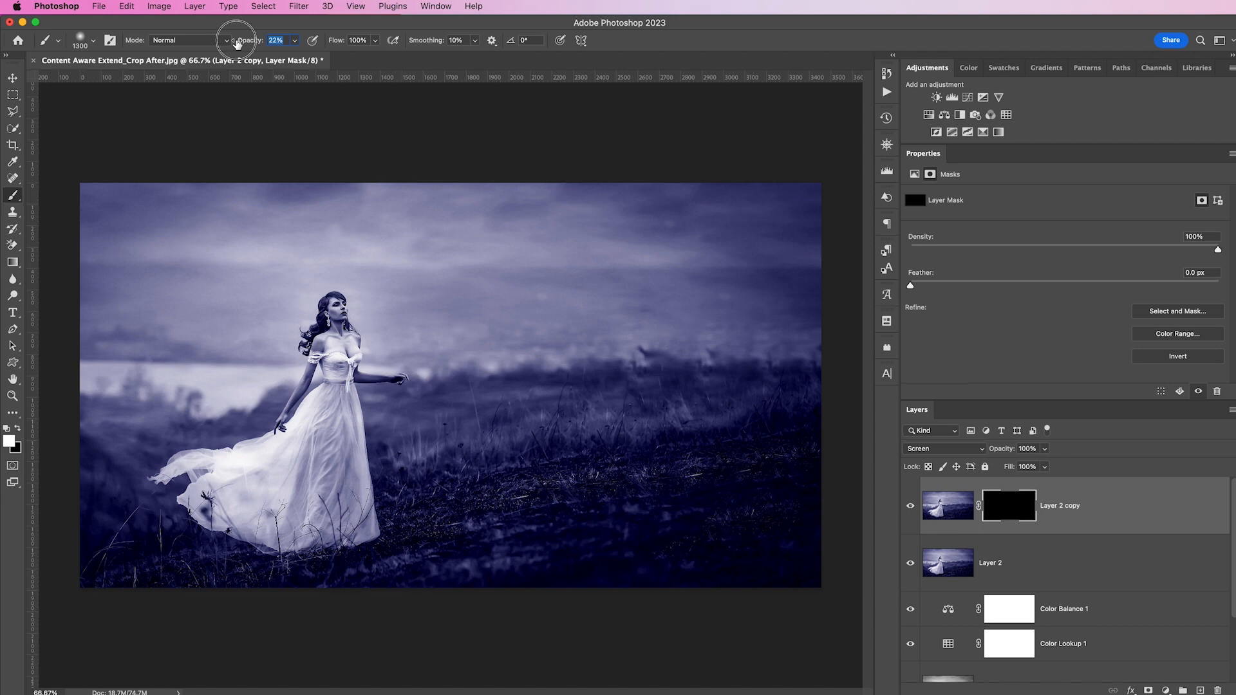
key("bracketright")
key("bracketright")
key("bracketright")
key("bracketright")
key("bracketright")
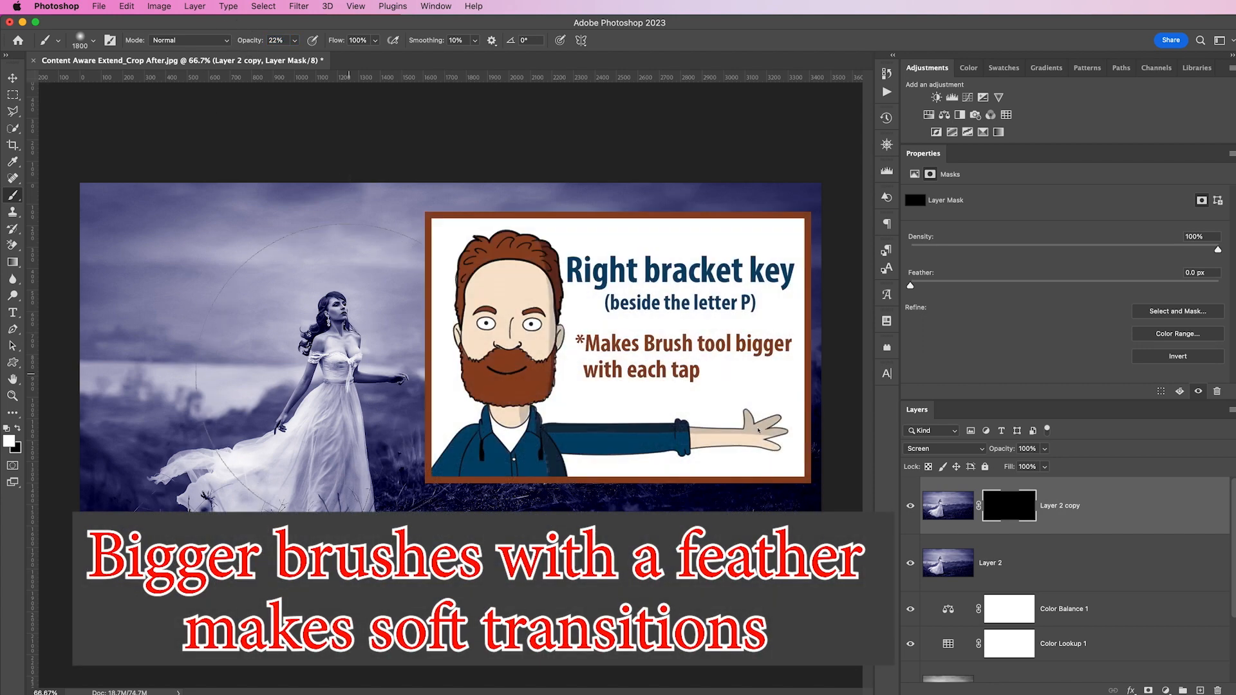
key("bracketright")
left_click(350, 352)
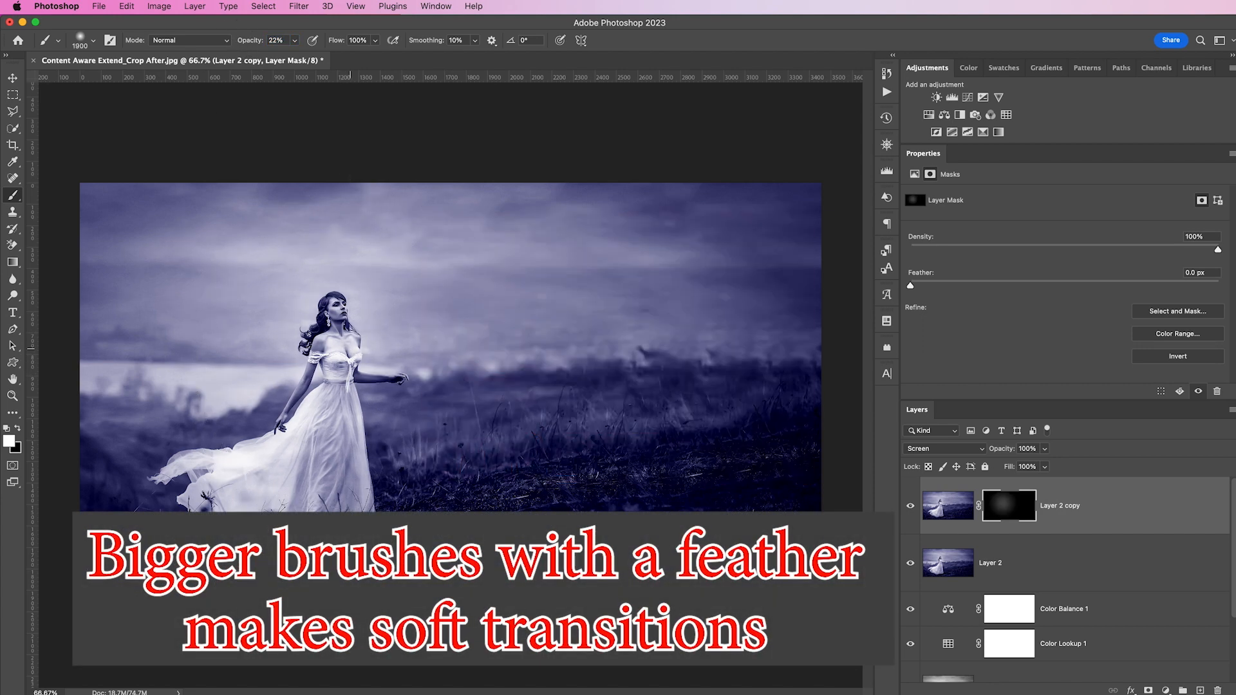
Step: Extend the glow by dabbing white on the Screen layer's mask around the woman, her dress and across the hillside beside her
left_click(351, 350)
left_click(440, 334)
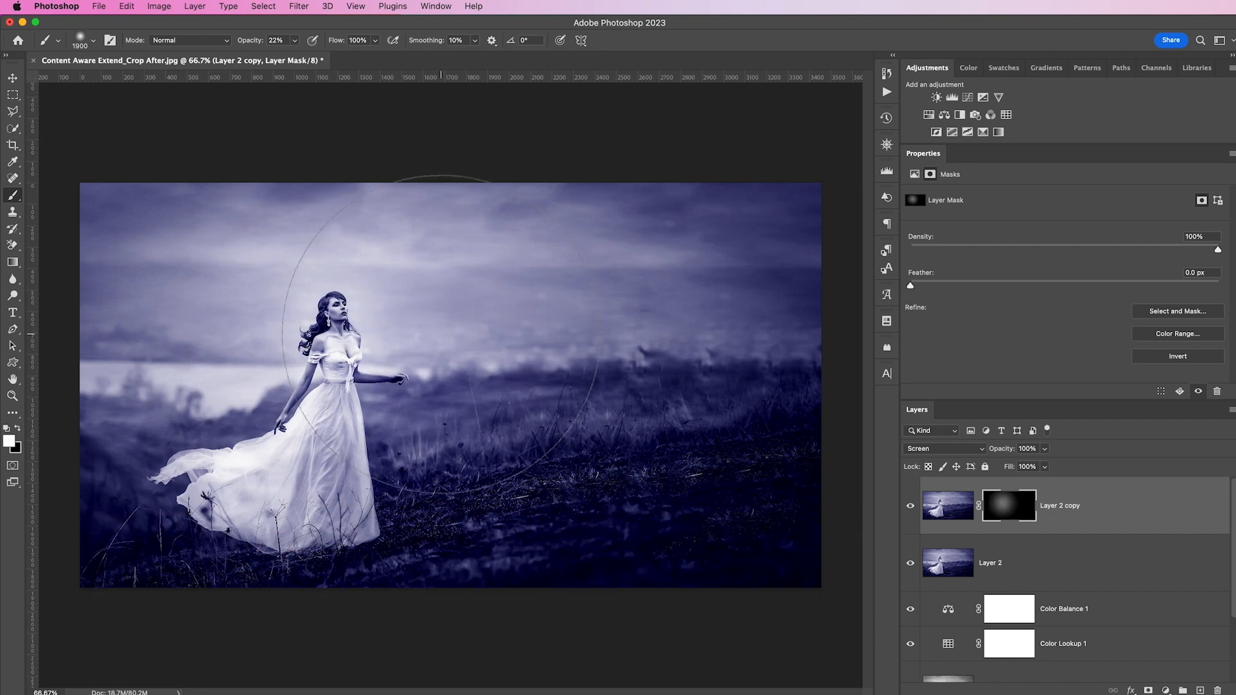
left_click(477, 337)
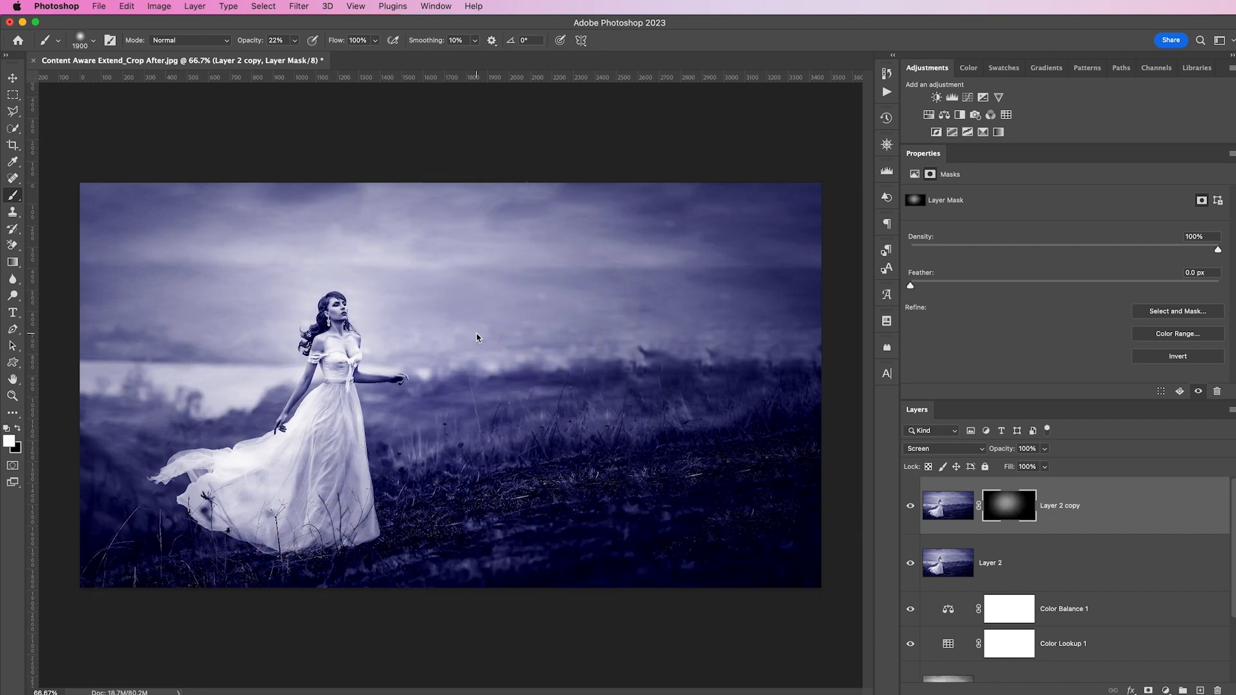
left_click(277, 376)
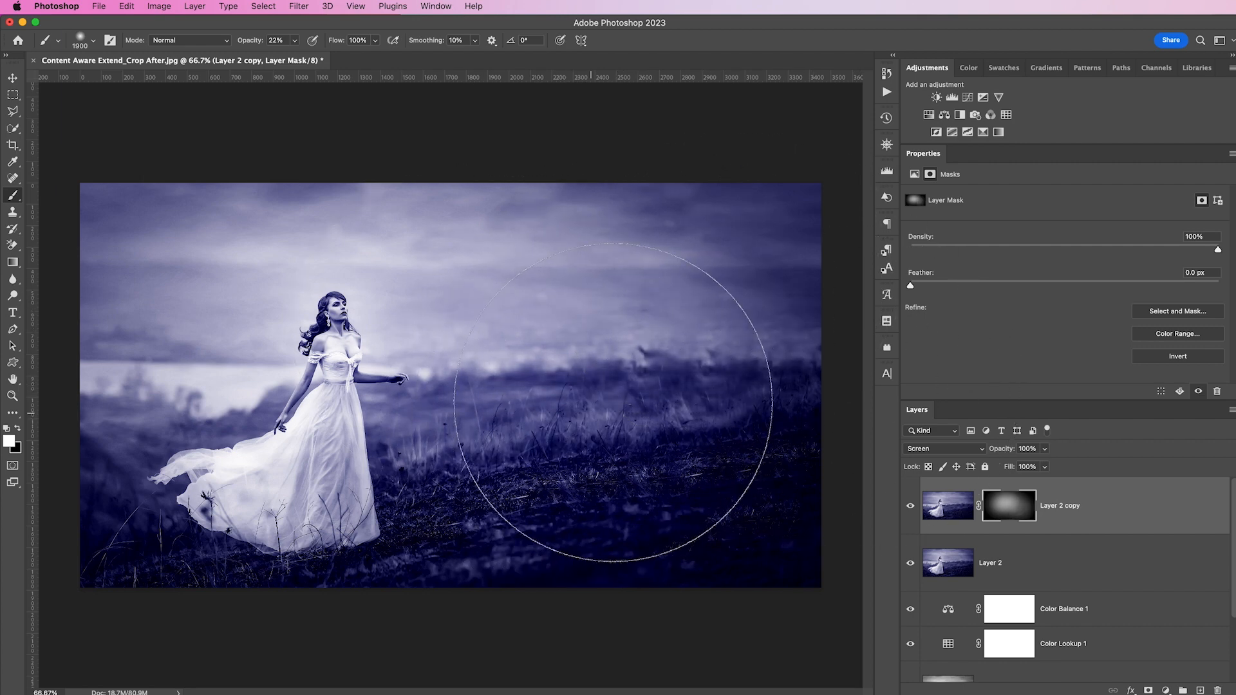
left_click(559, 404)
left_click(631, 372)
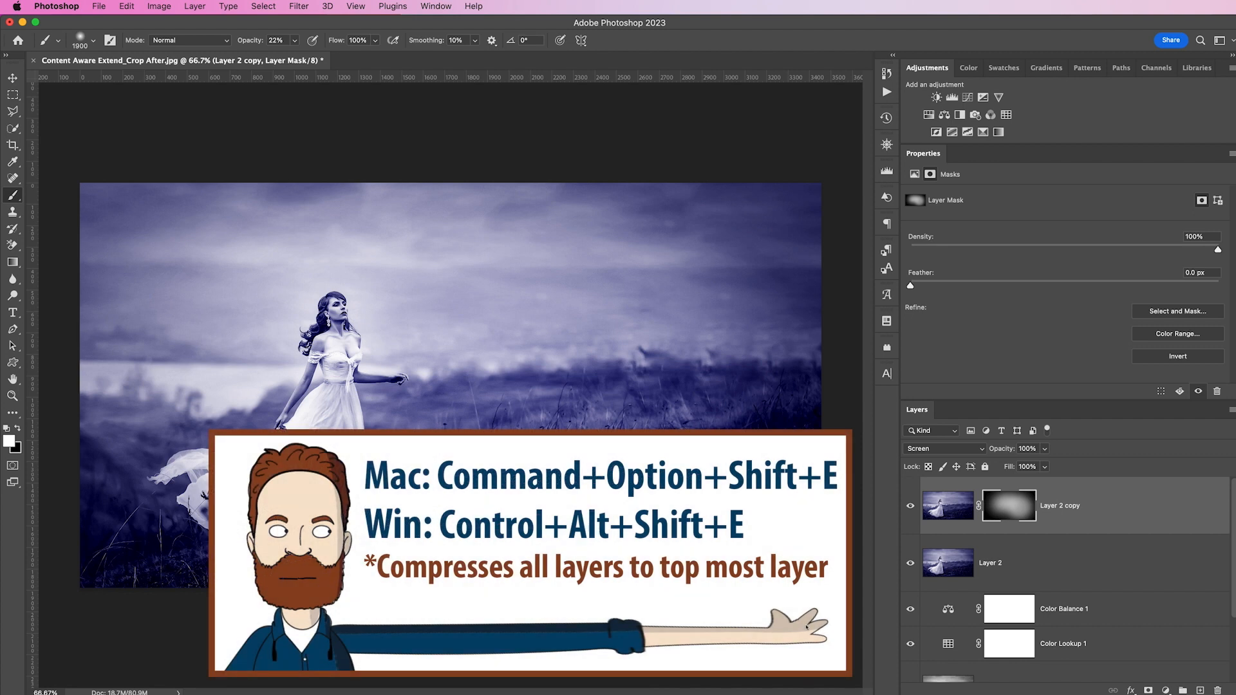
Step: Stamp all visible layers into a new layer, duplicate it, and set the duplicate's blend mode to Overlay
key("super+alt+shift+e")
key("super+j")
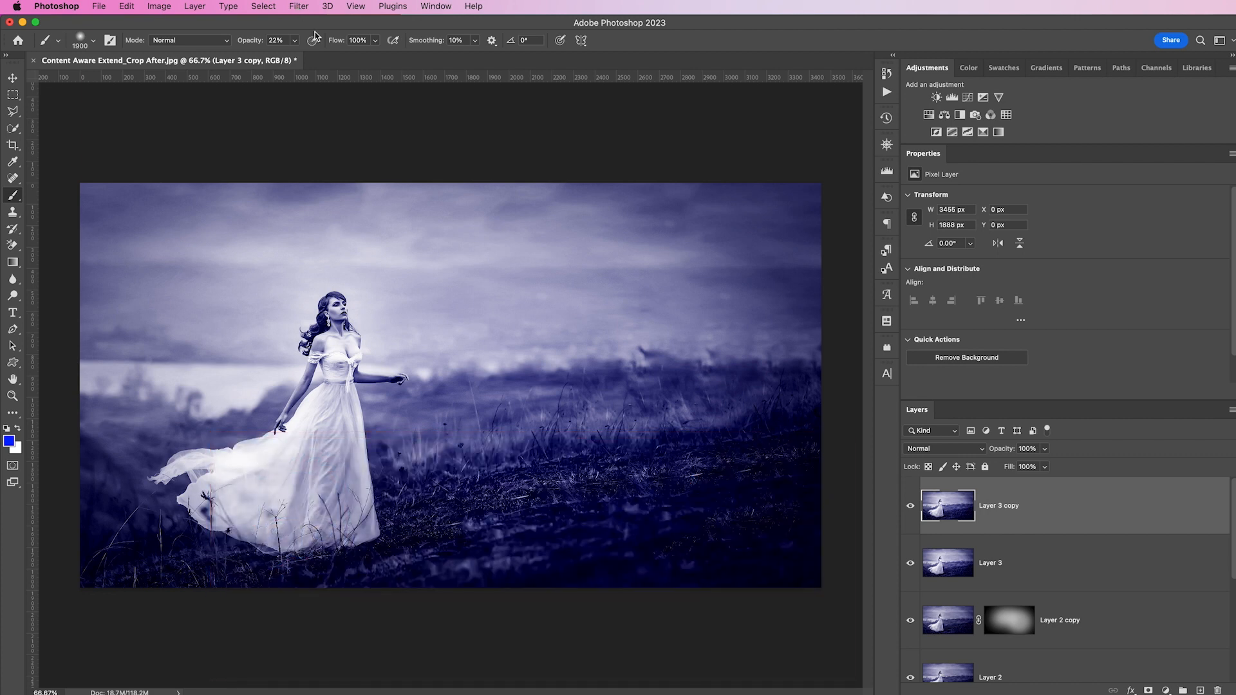
left_click(964, 450)
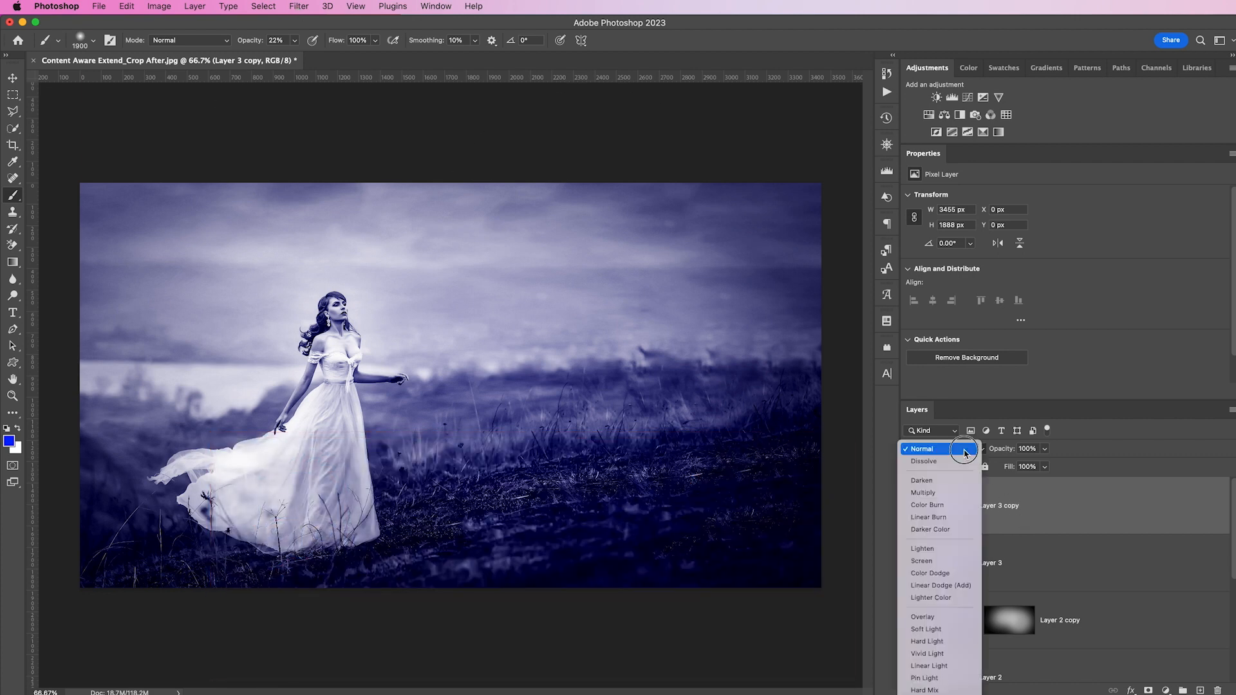
left_click(922, 616)
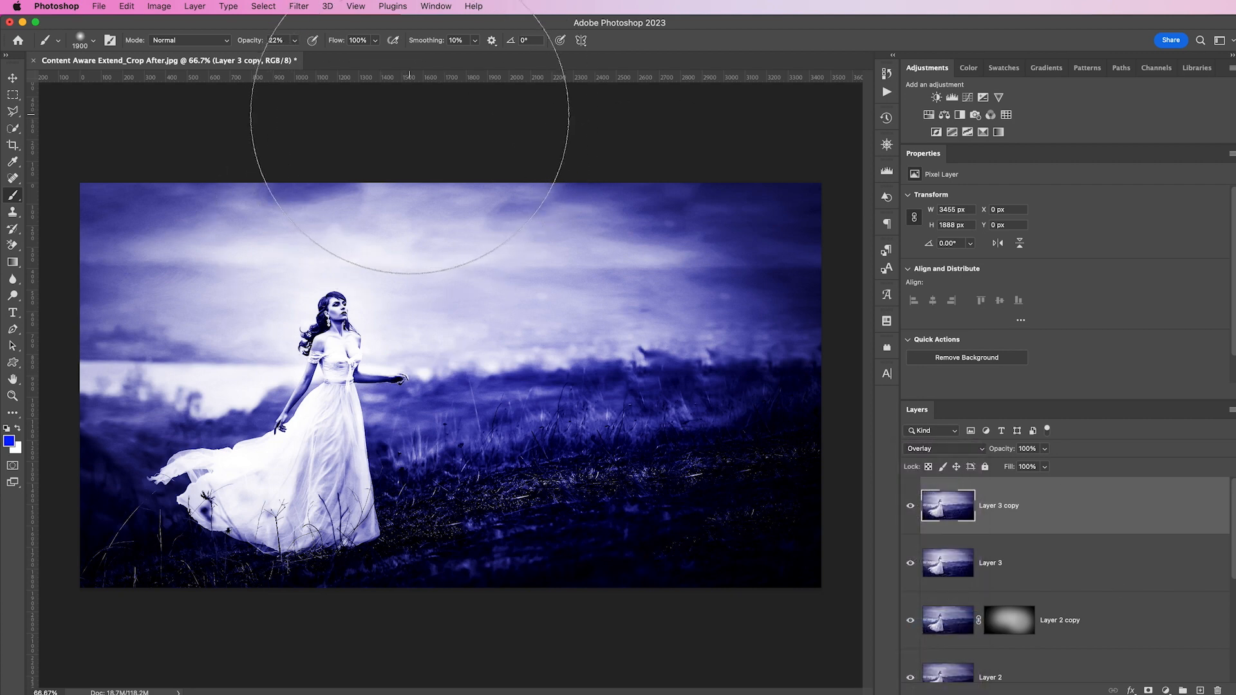
Step: Soften the Overlay layer with a Gaussian Blur and lower its layer opacity to 63%
left_click(299, 6)
mouse_move(444, 172)
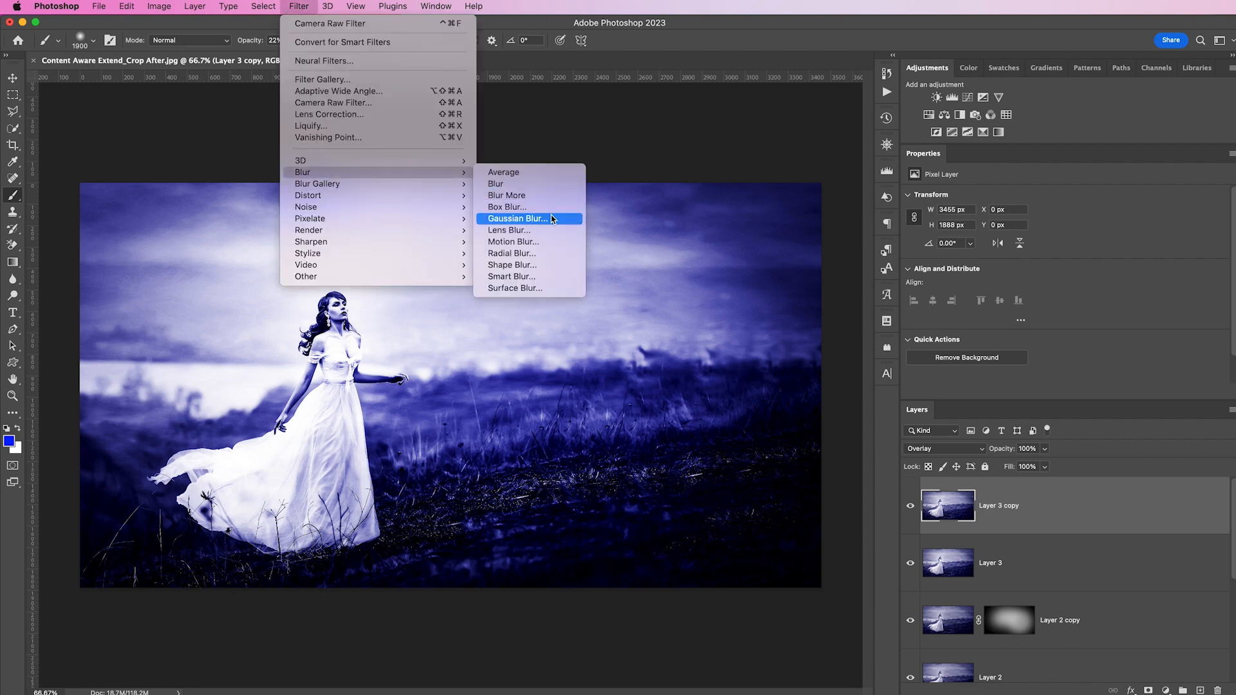
left_click(559, 223)
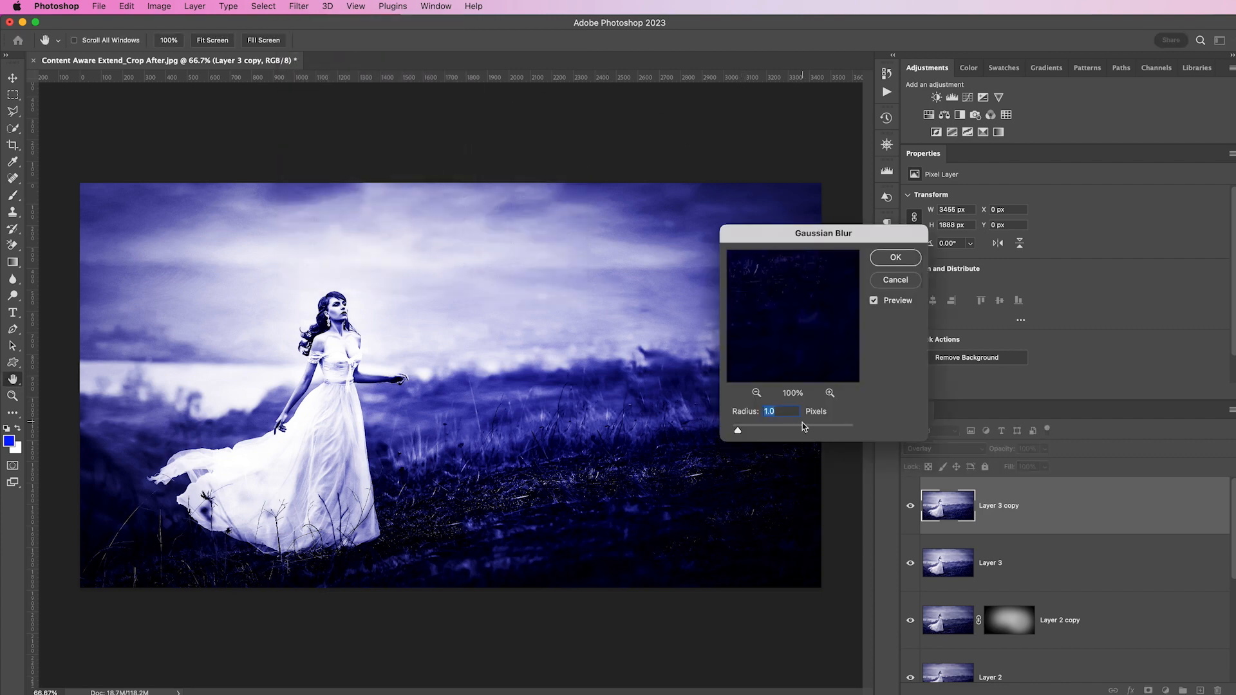
left_click_drag(737, 430, 766, 430)
left_click(893, 258)
mouse_move(1006, 451)
left_mouse_down()
mouse_move(990, 451)
mouse_move(1004, 453)
left_mouse_up()
Step: Copy the mask from Layer 2 copy onto the Overlay layer and compare the photo with and without that layer
left_click(1012, 622)
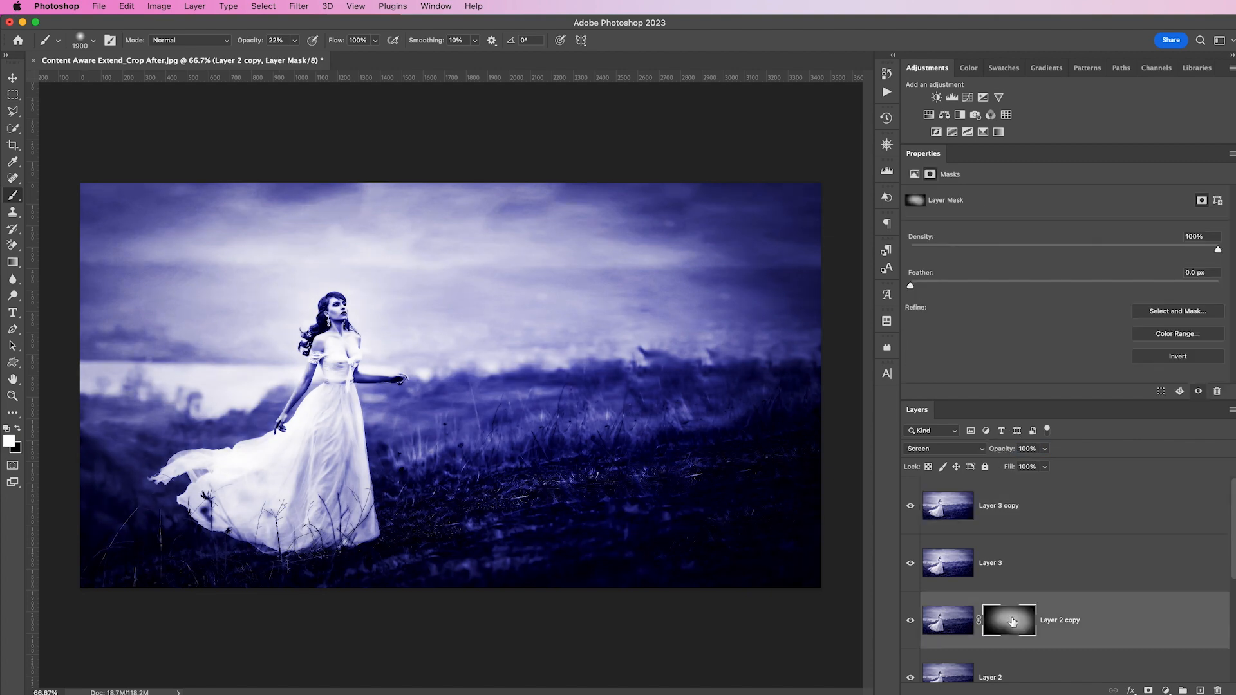
left_click_drag(1012, 624, 1001, 519)
scroll(1001, 493, "down", 2)
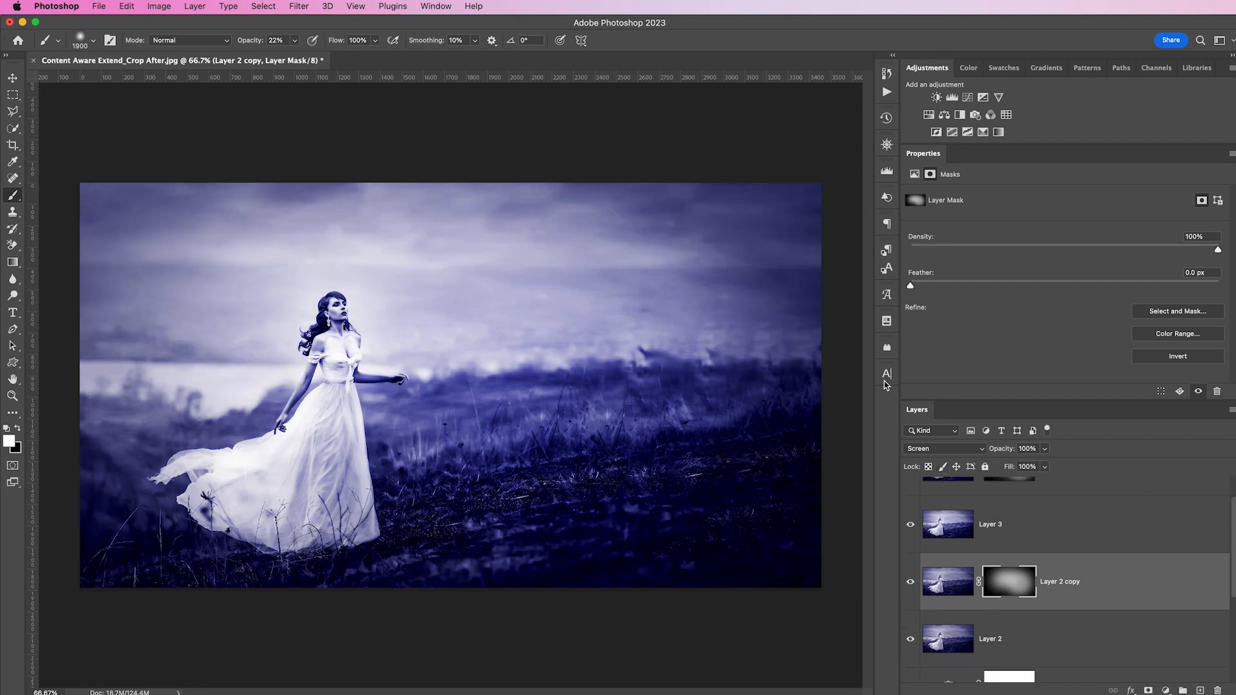
scroll(988, 520, "up", 2)
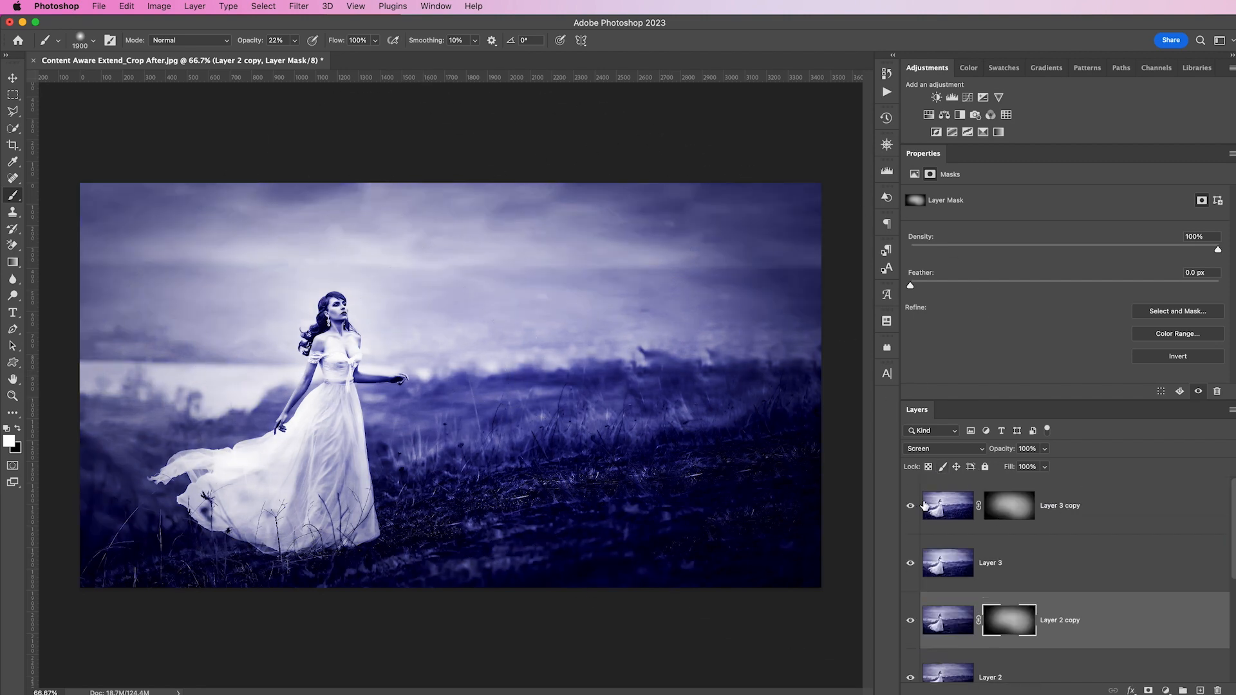
left_click(910, 507)
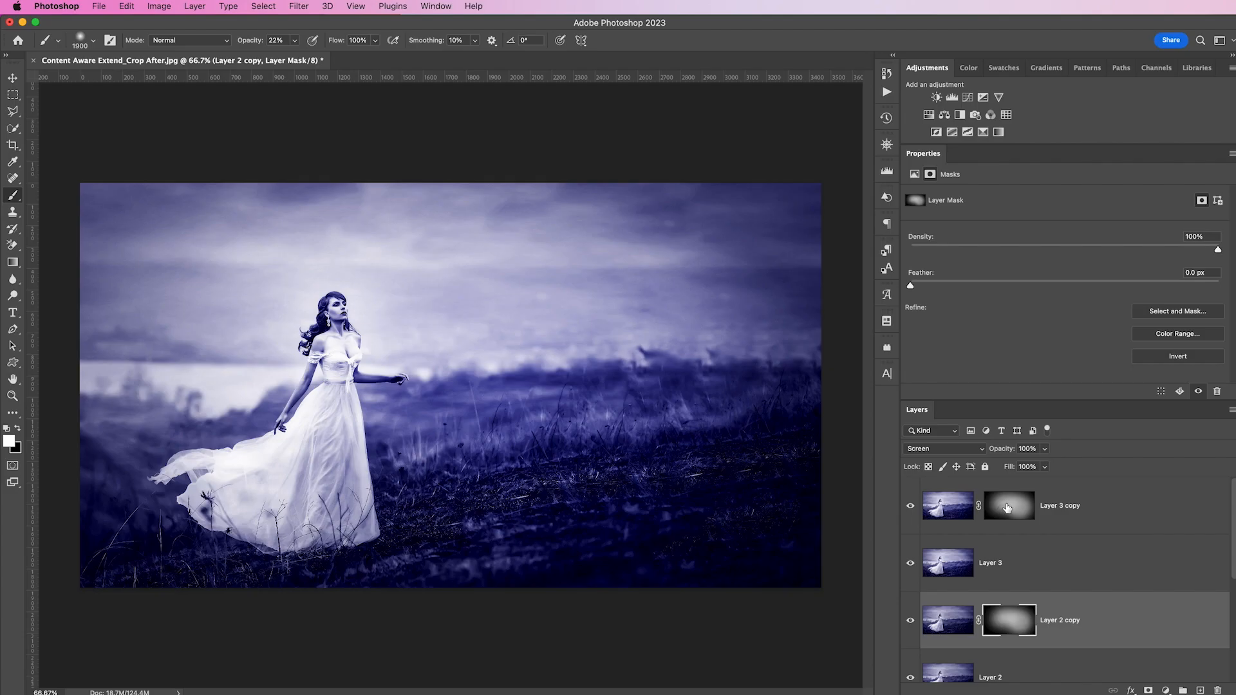
Step: Paint the Overlay layer's mask white around the woman's head and upper body with a 1500 px brush at 100% opacity
left_click(940, 529)
key("b")
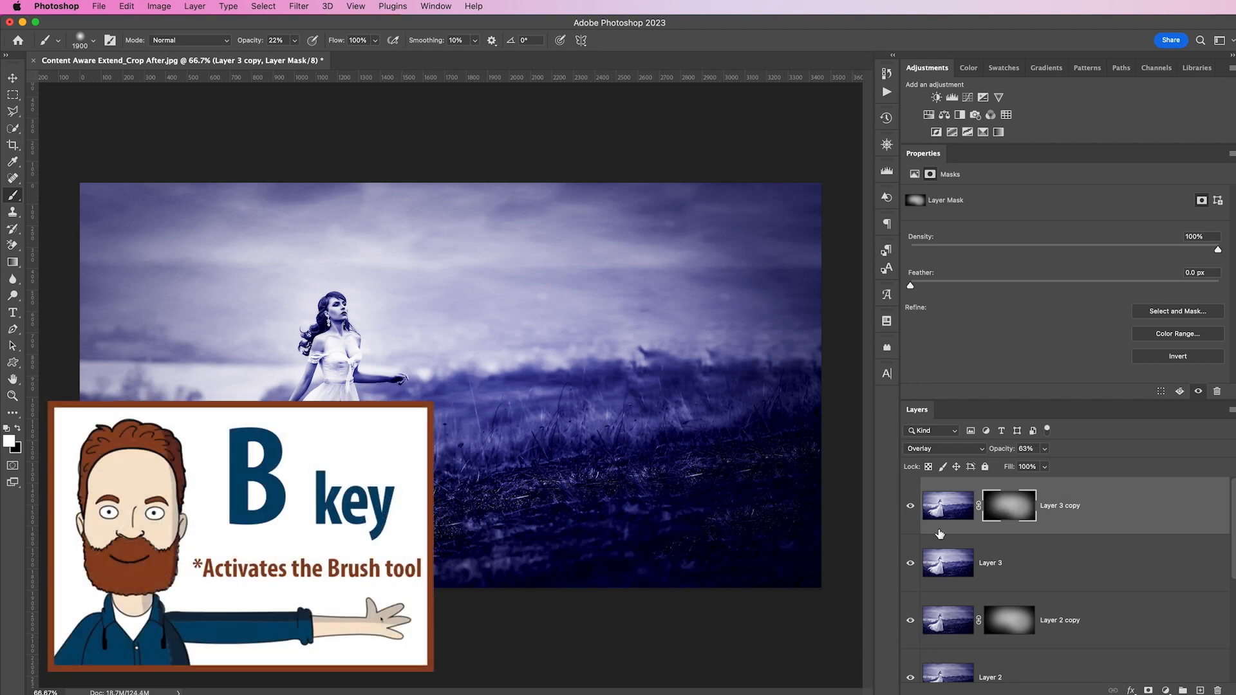
key("0")
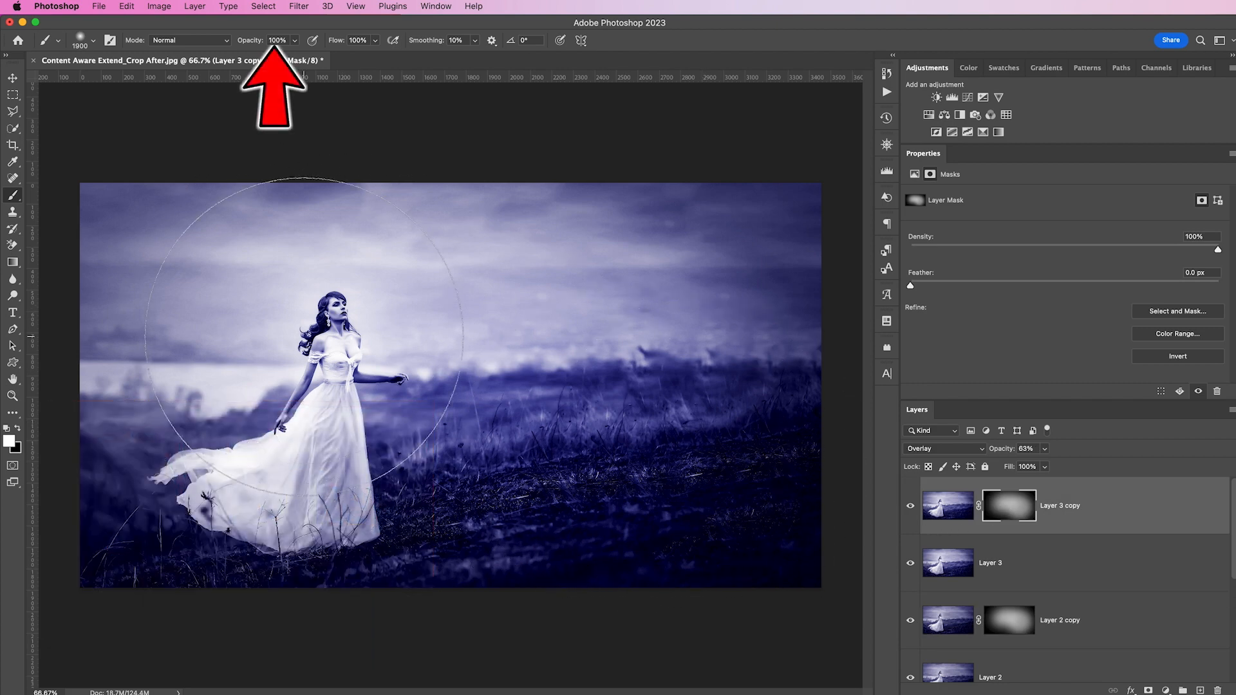
key("bracketleft")
key("bracketleft")
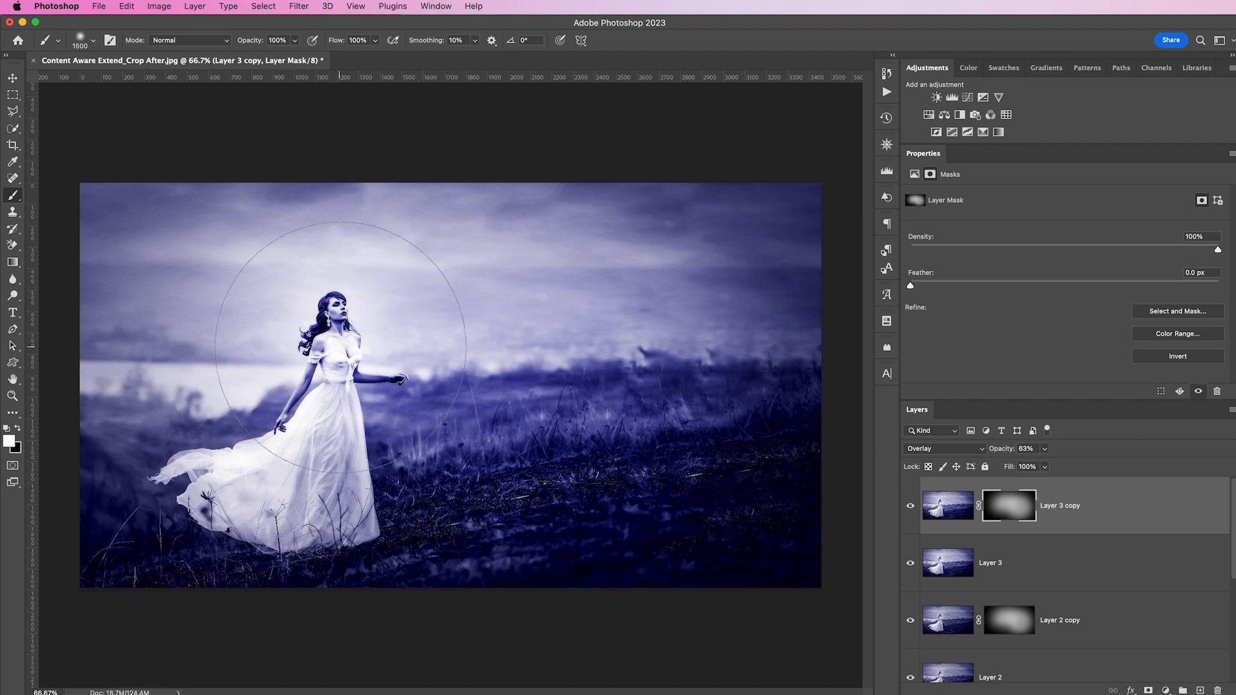
left_click_drag(324, 353, 309, 277)
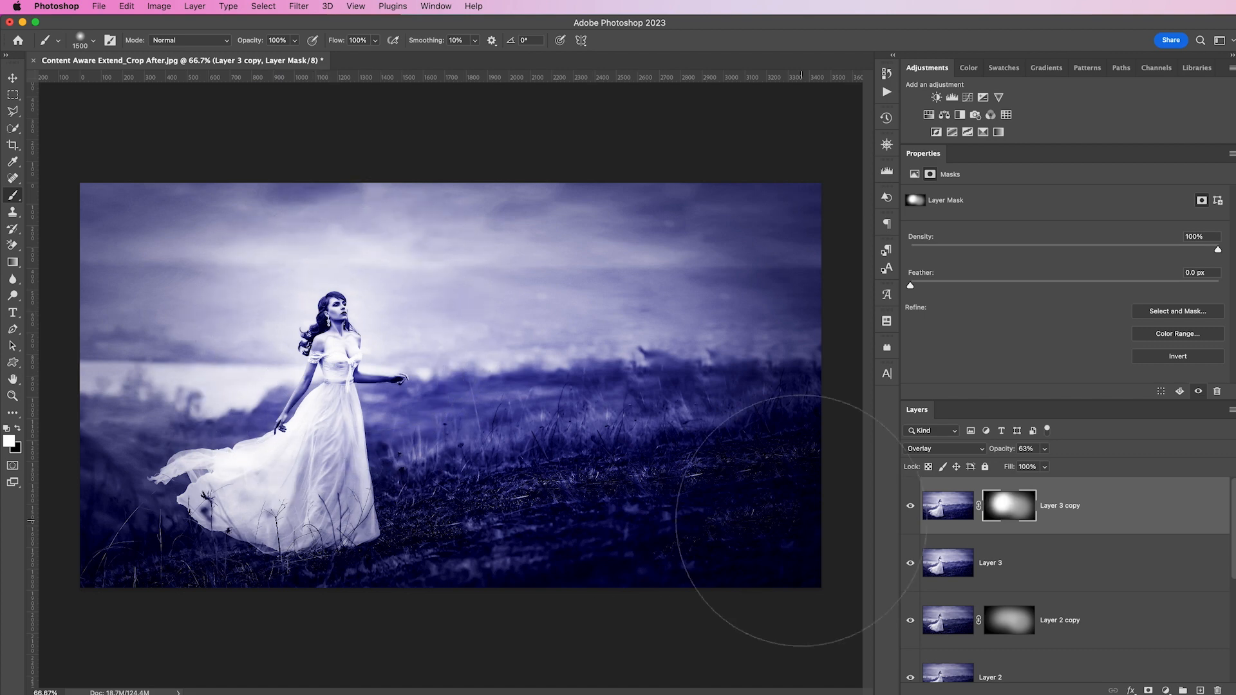